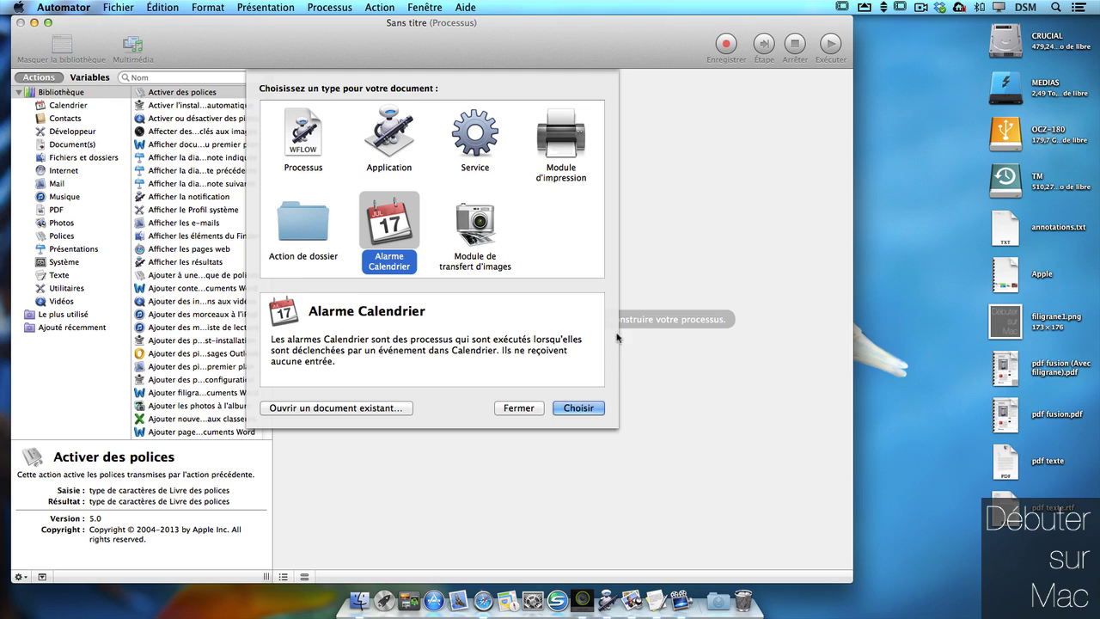
- Create an Alarme Calendrier document, widen the action list and add the Contacts action "Rechercher les contacts avec anniversaire" to the workflow
click(578, 407)
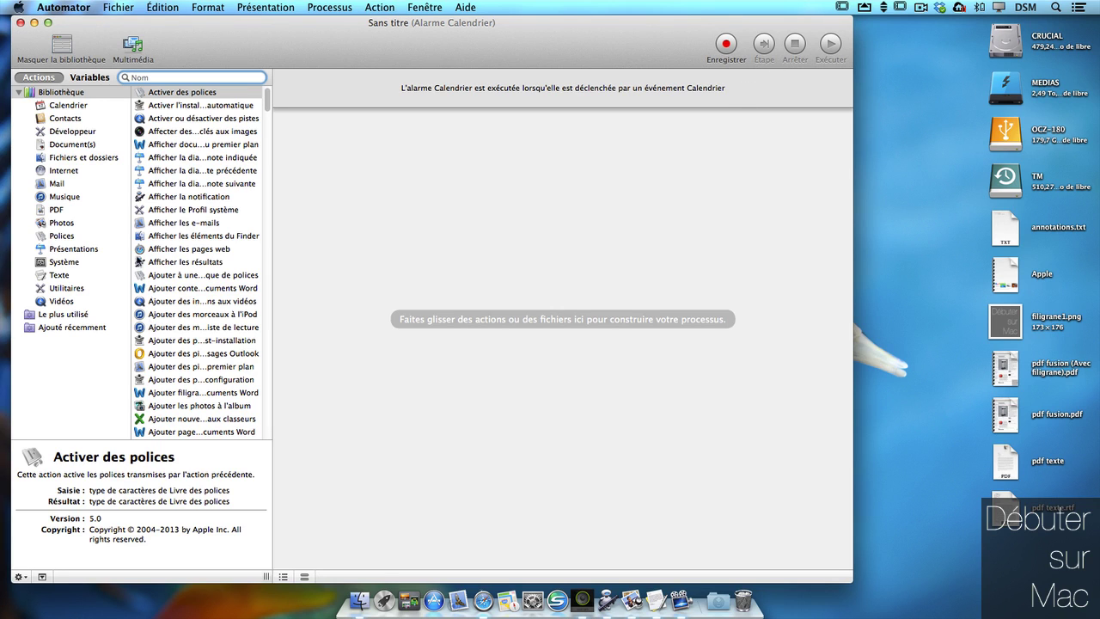
click(88, 120)
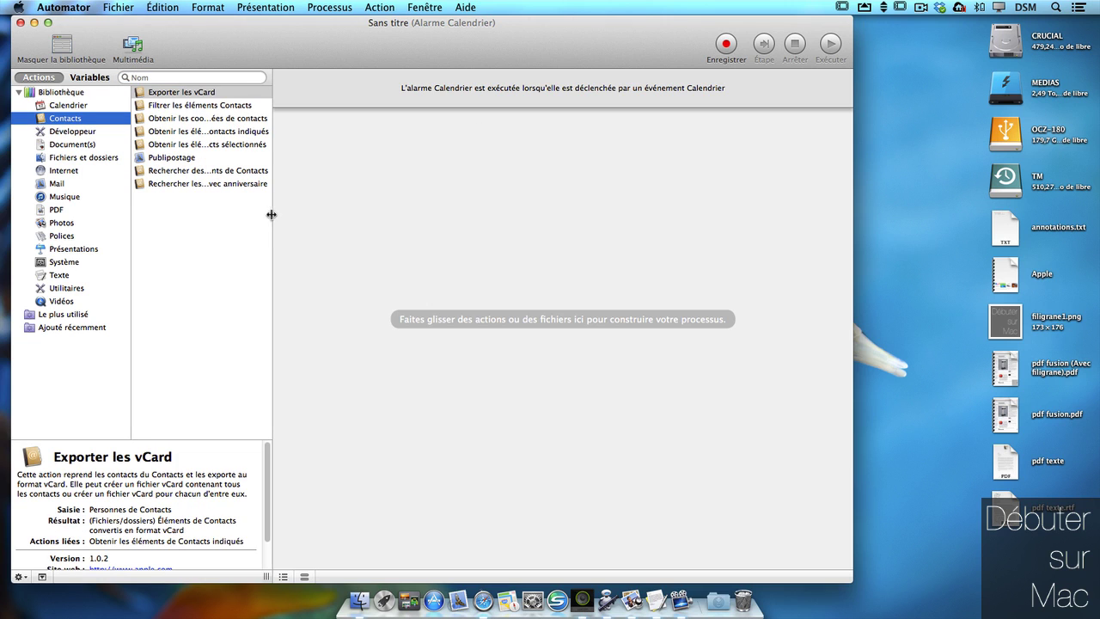
drag(271, 214, 360, 214)
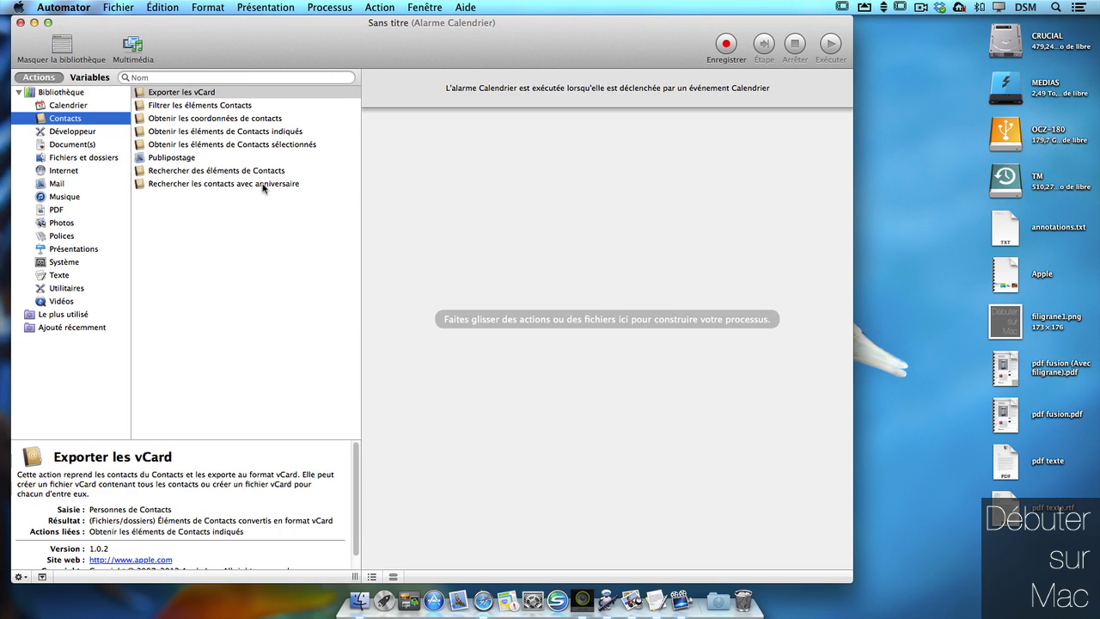
drag(263, 183, 576, 157)
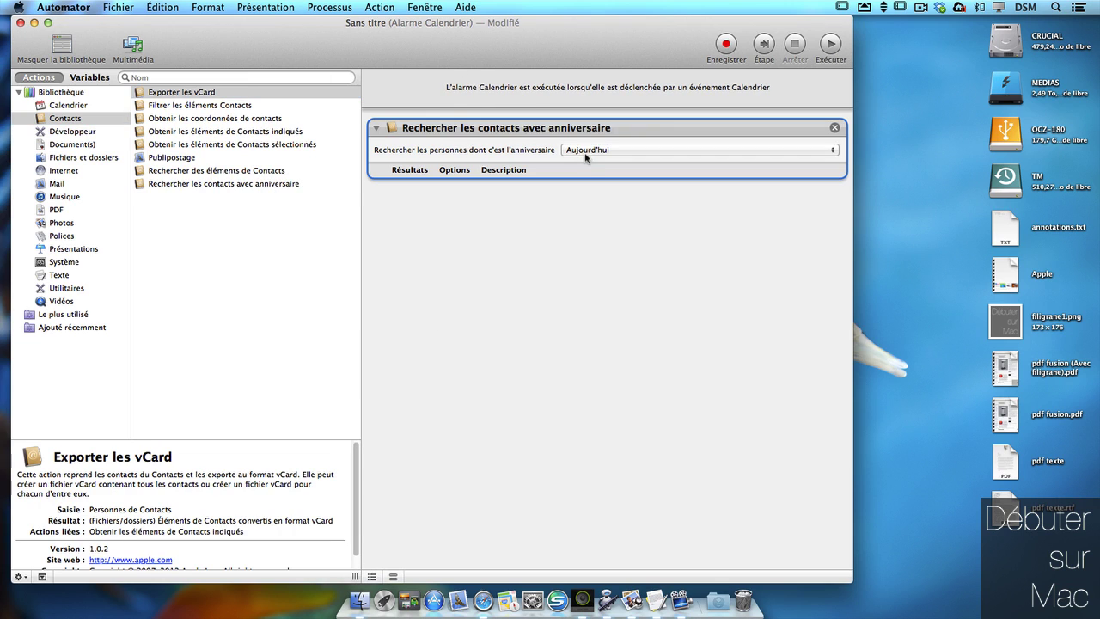
- Set the birthday contact search to "Cette semaine"
click(832, 151)
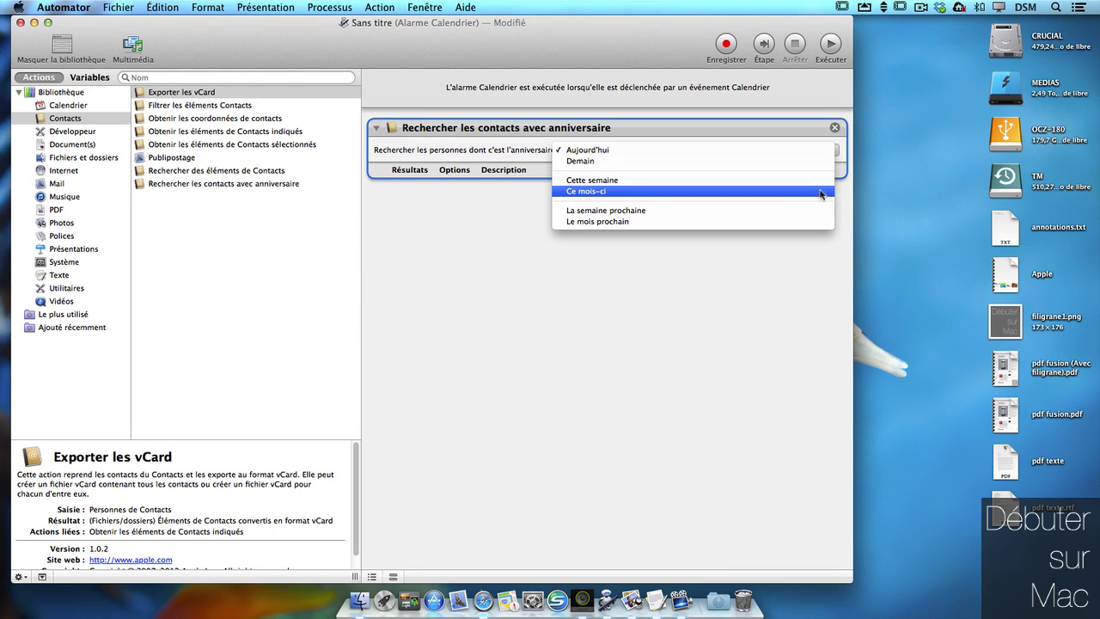
click(820, 180)
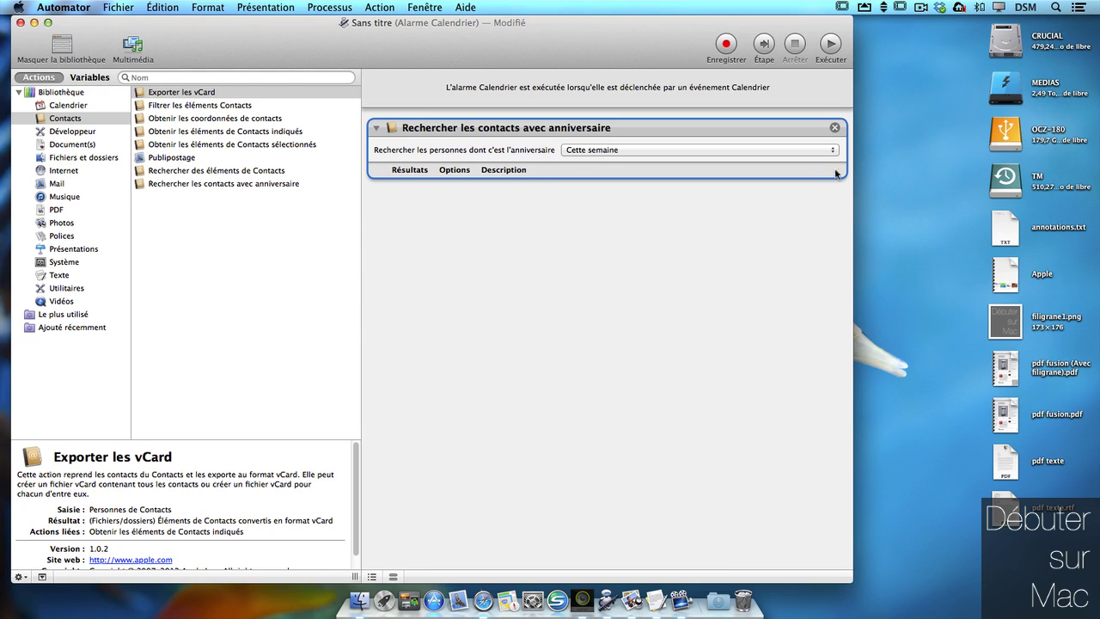
click(530, 243)
click(560, 131)
- Add "Envoyer des vœux d'anniversaire" with the message "Joyeux anniversaire ! Mes voeux les plus sincères.", the sender's first name and a random image per recipient
click(91, 184)
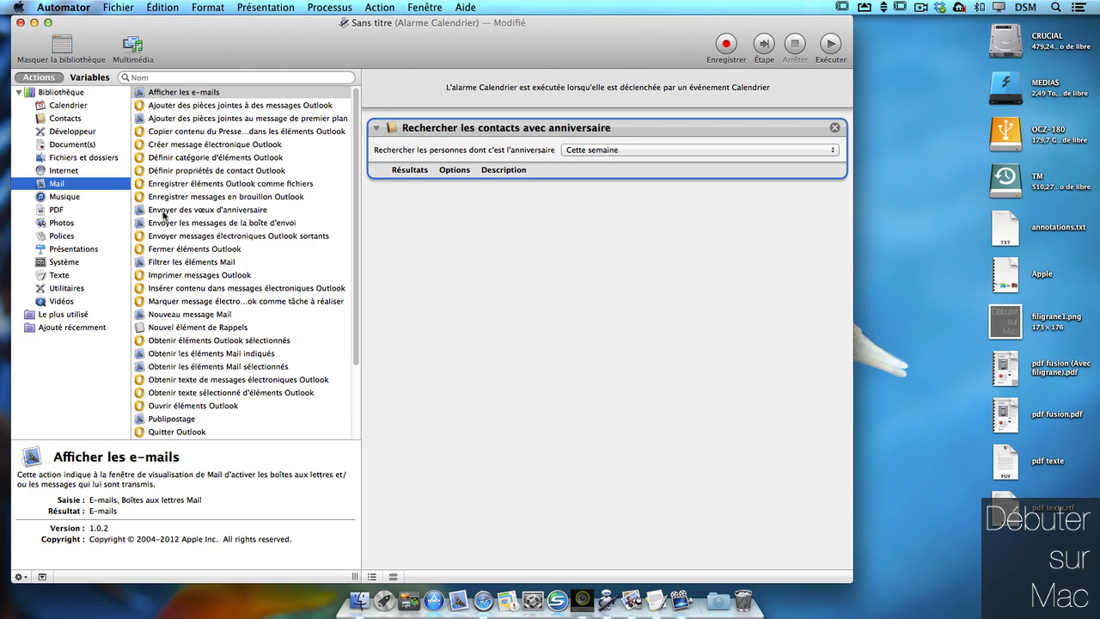
drag(163, 213, 512, 236)
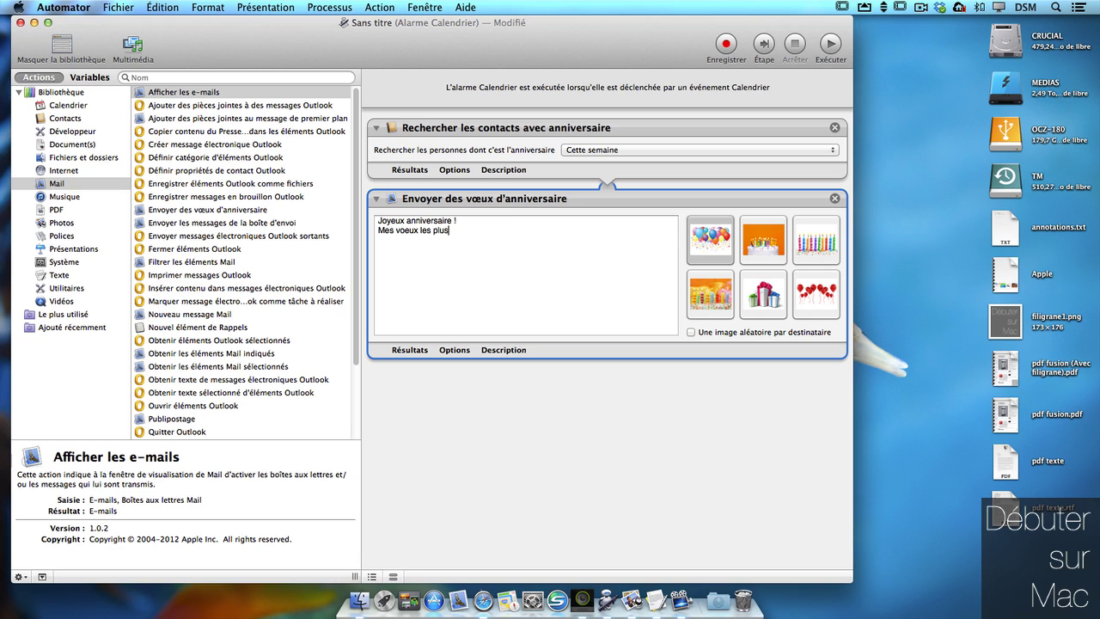
text(ères.)
click(789, 335)
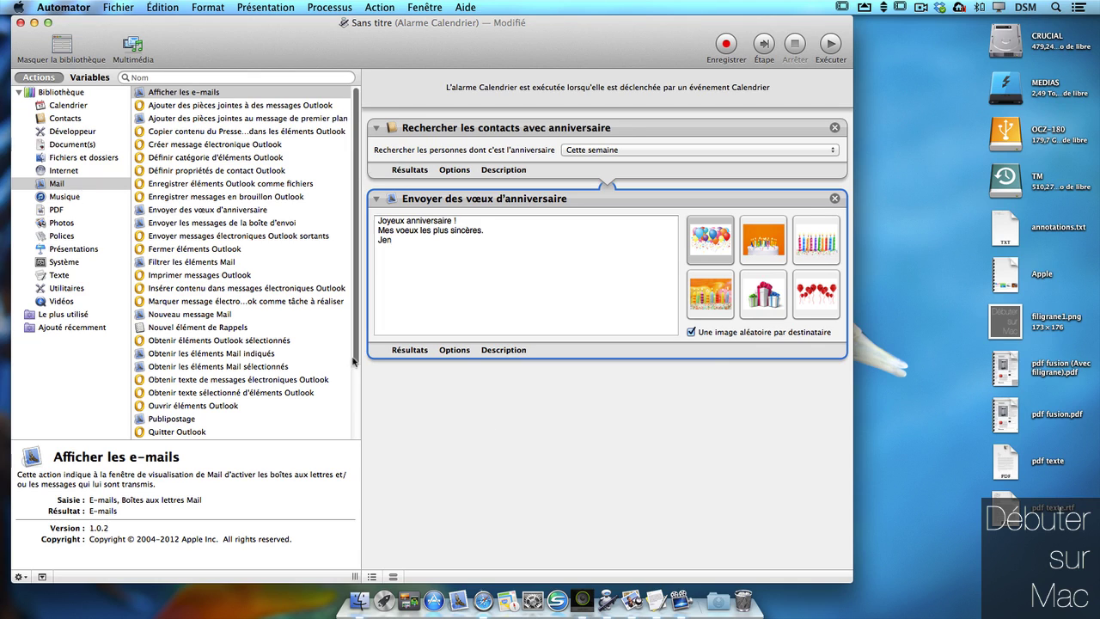
- Look through the remaining Mail actions and run the birthday workflow as a test
drag(357, 362, 283, 426)
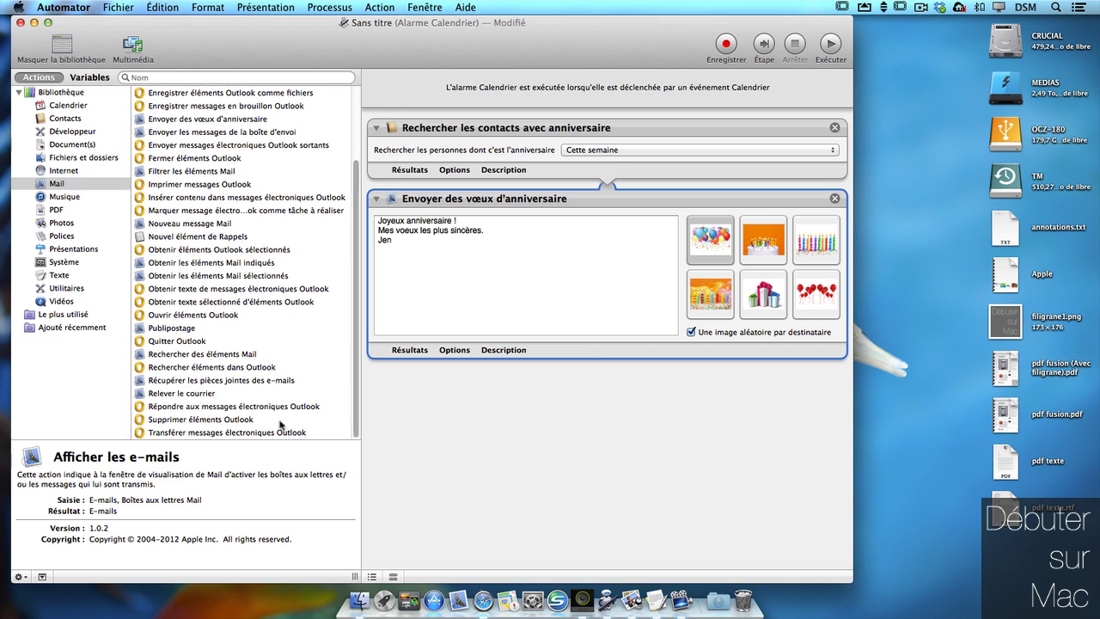
scroll(350, 412, up, 5)
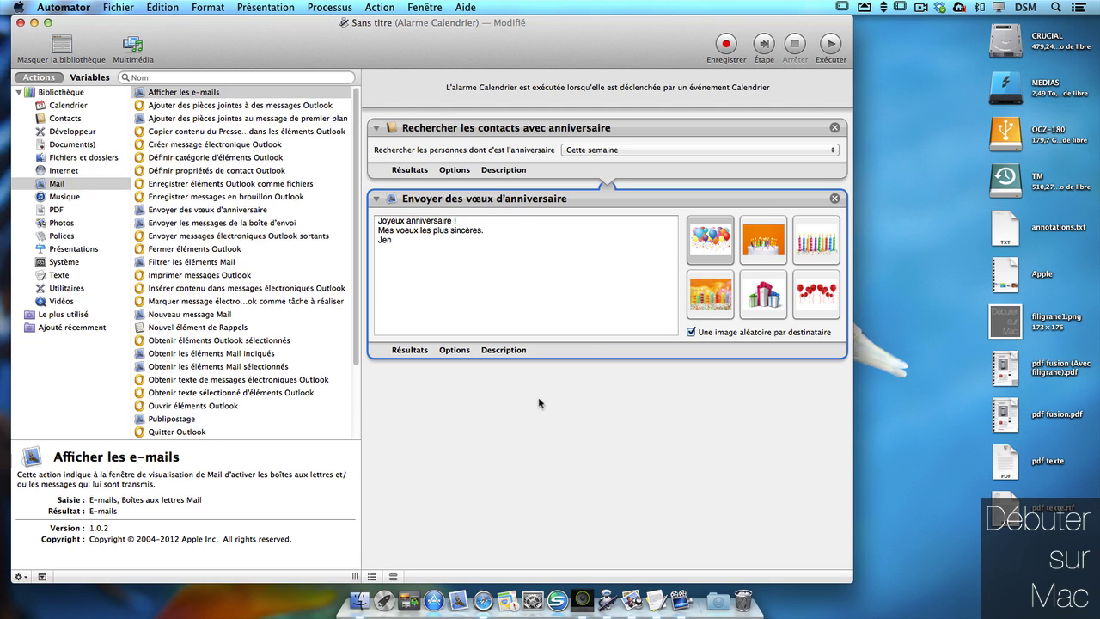
click(700, 388)
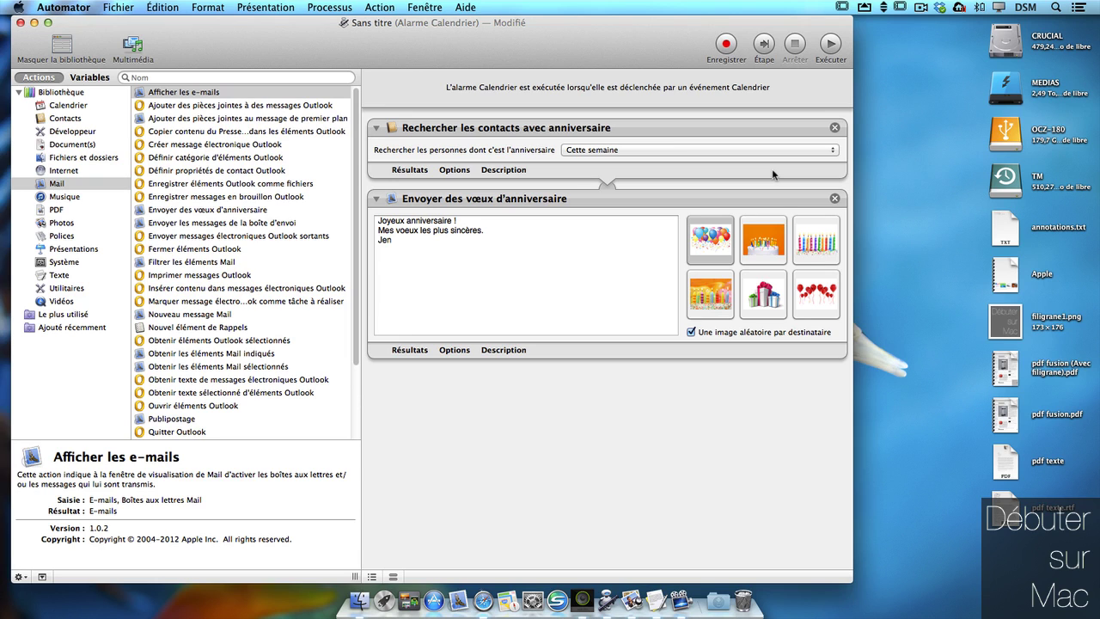
click(831, 45)
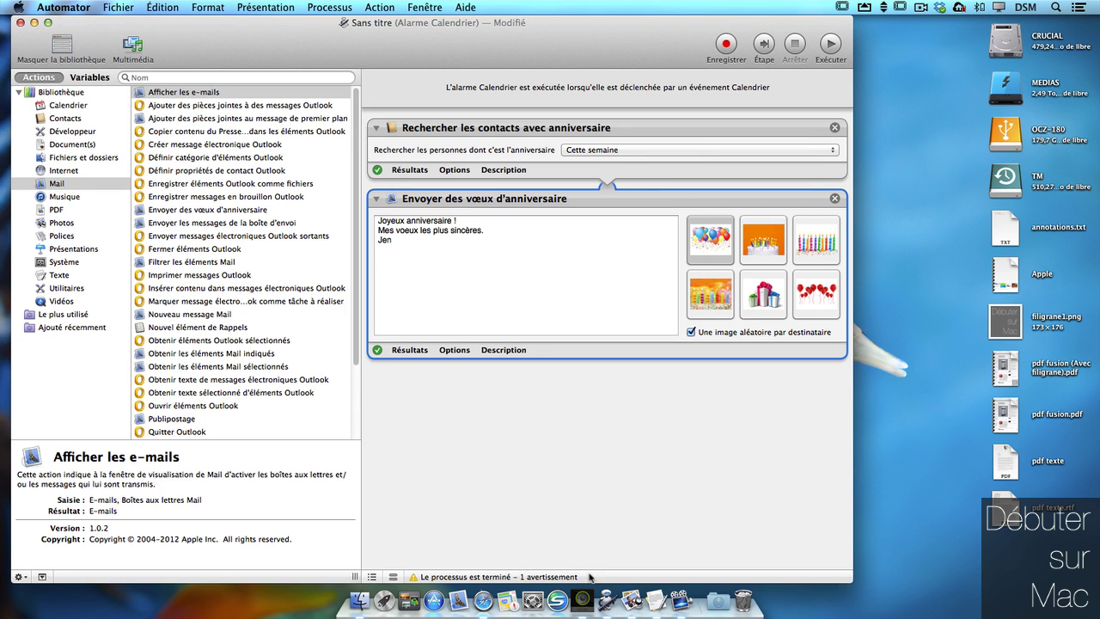
- Find and open the Contacts app with the Alfred launcher
key(alt+space)
text(con)
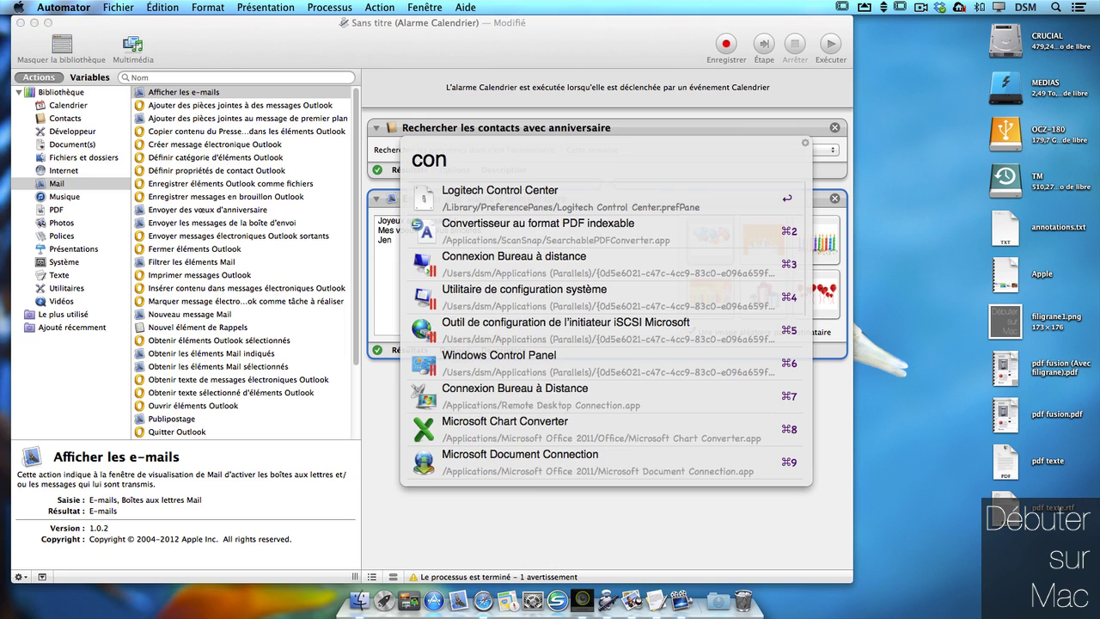
text(ta)
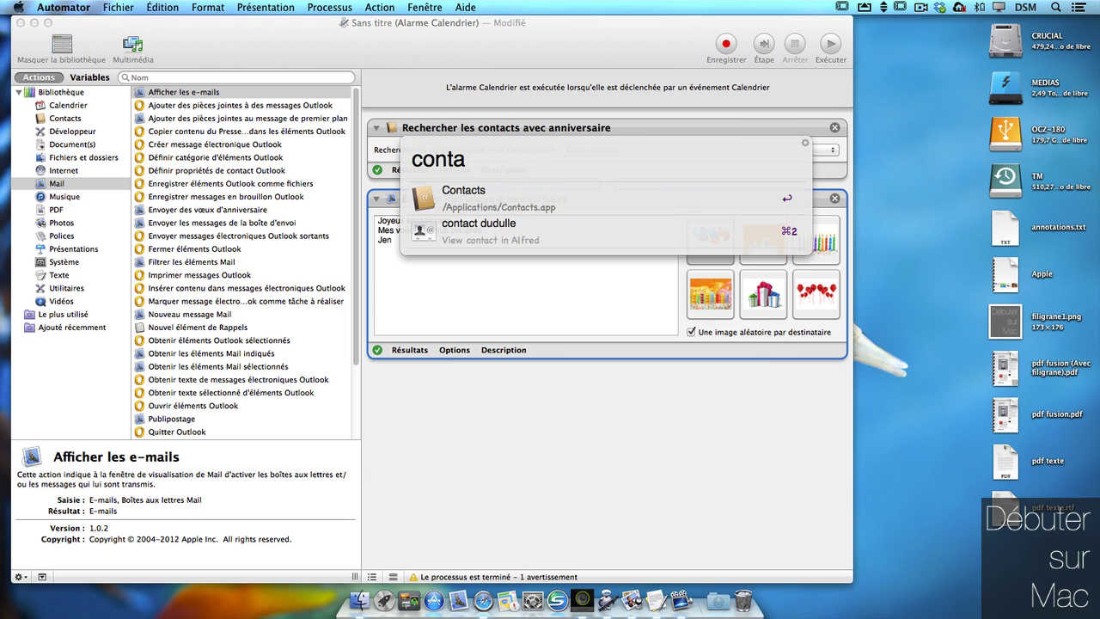
key(Return)
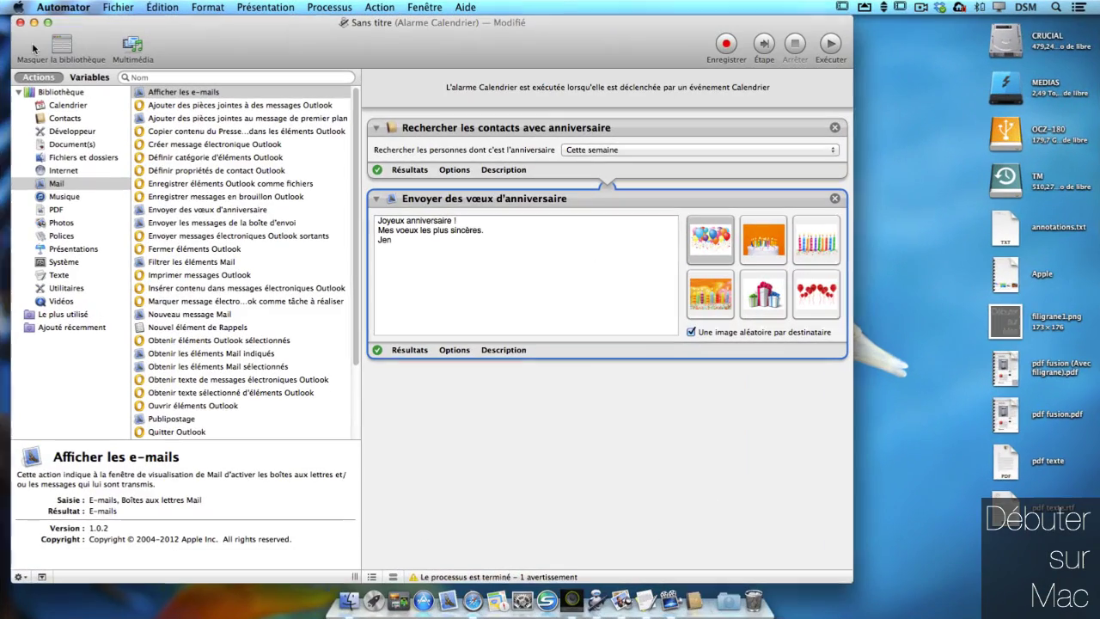
- Run the birthday workflow again and spread out the generated greeting e-mails in Mail to compare their recipients and images
click(830, 49)
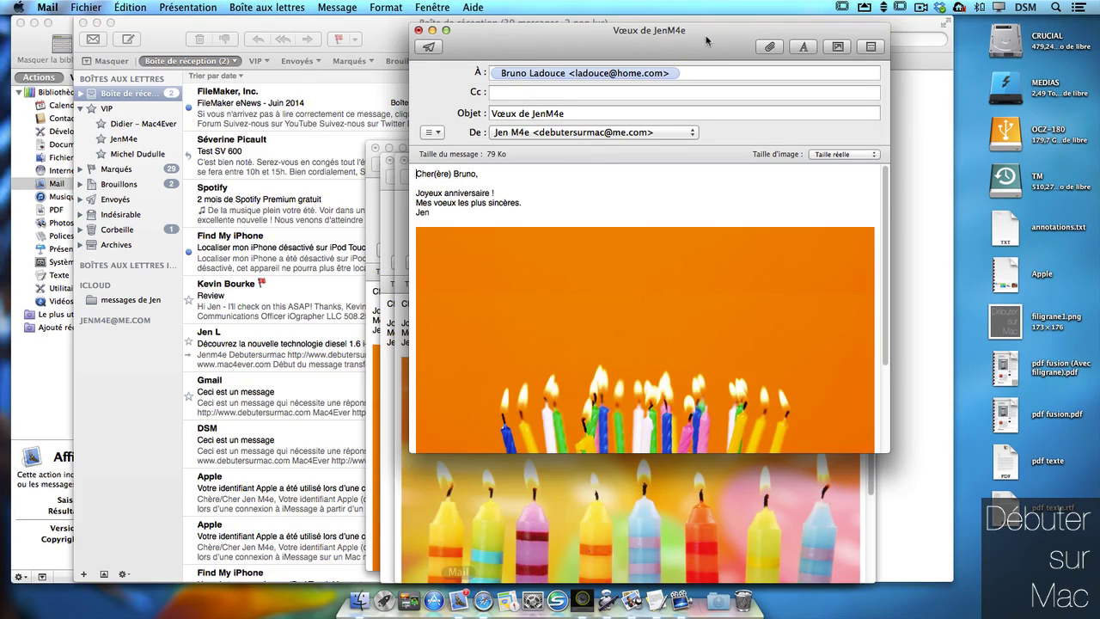
drag(699, 37, 892, 65)
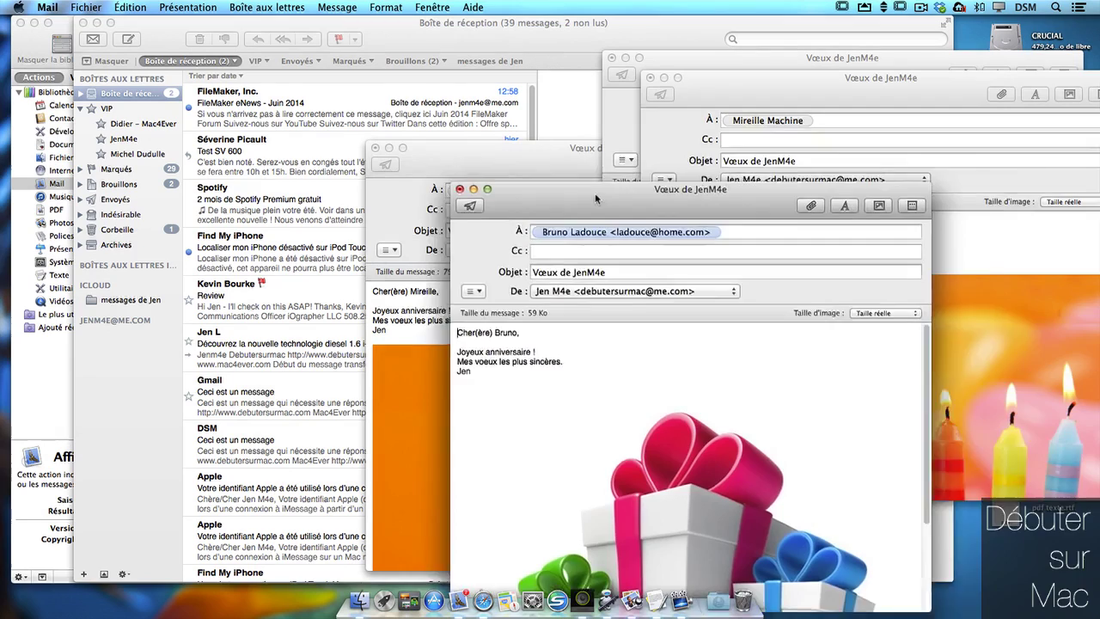
drag(595, 199, 804, 86)
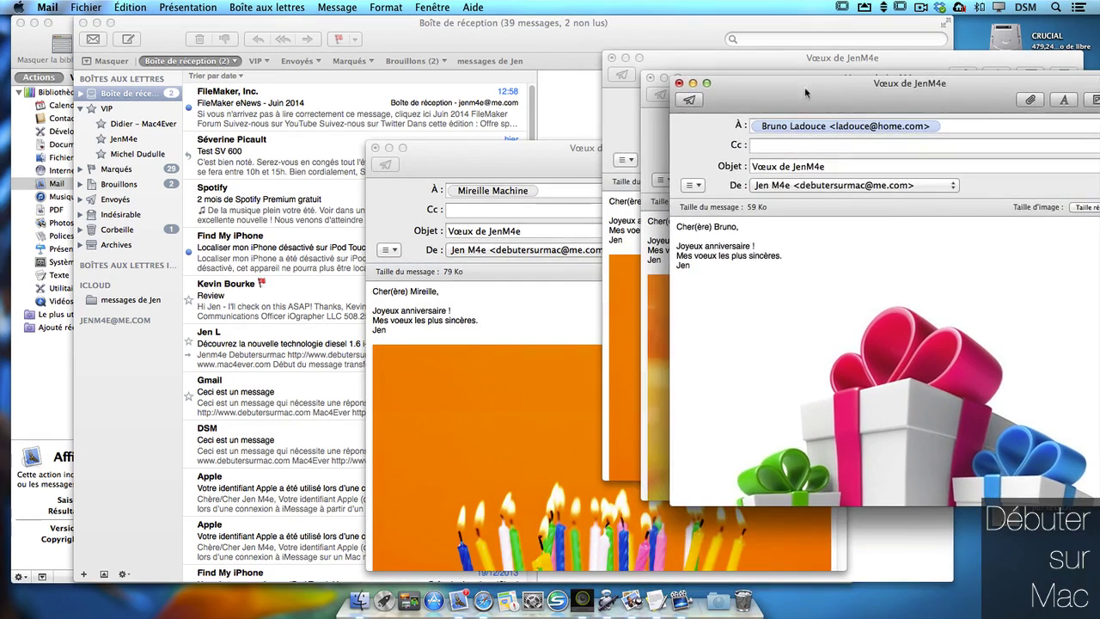
drag(517, 167, 834, 155)
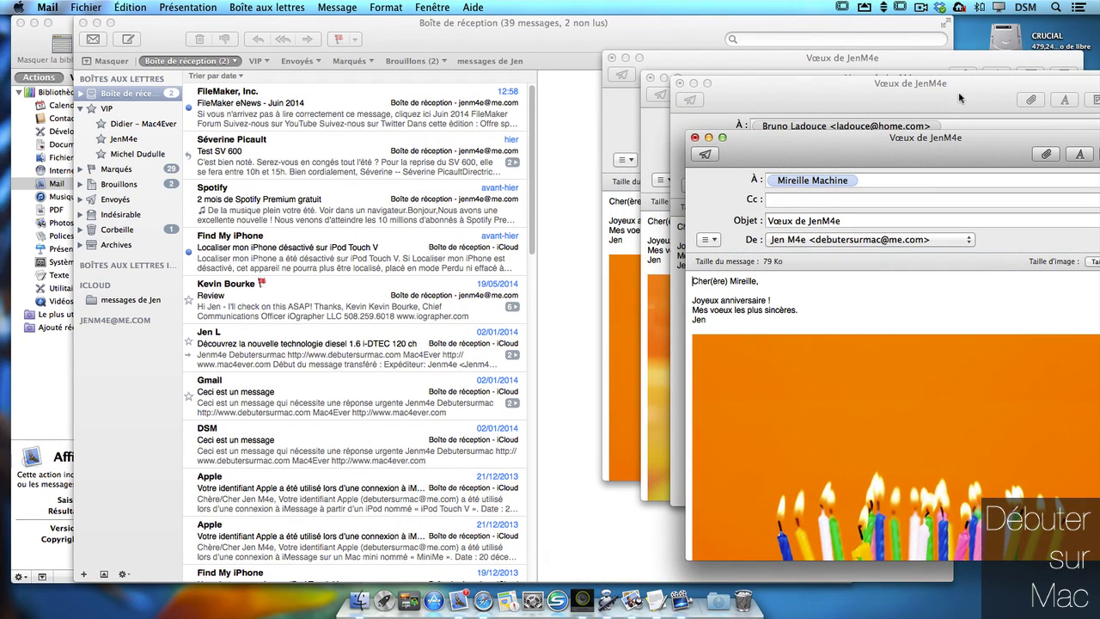
drag(862, 139, 312, 93)
drag(920, 109, 416, 163)
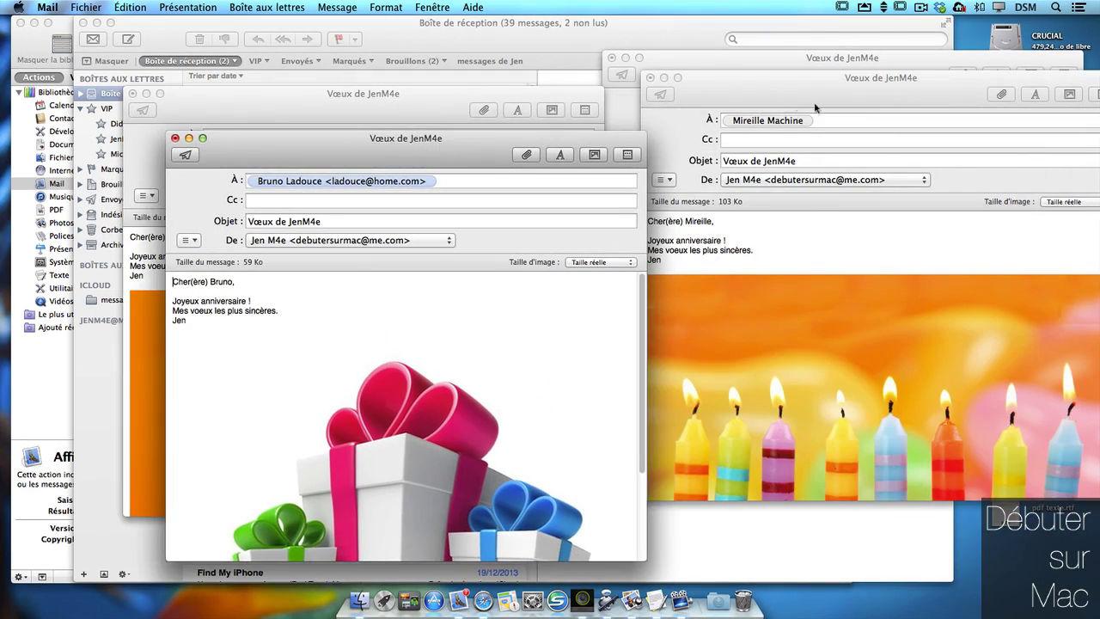
drag(787, 86, 724, 56)
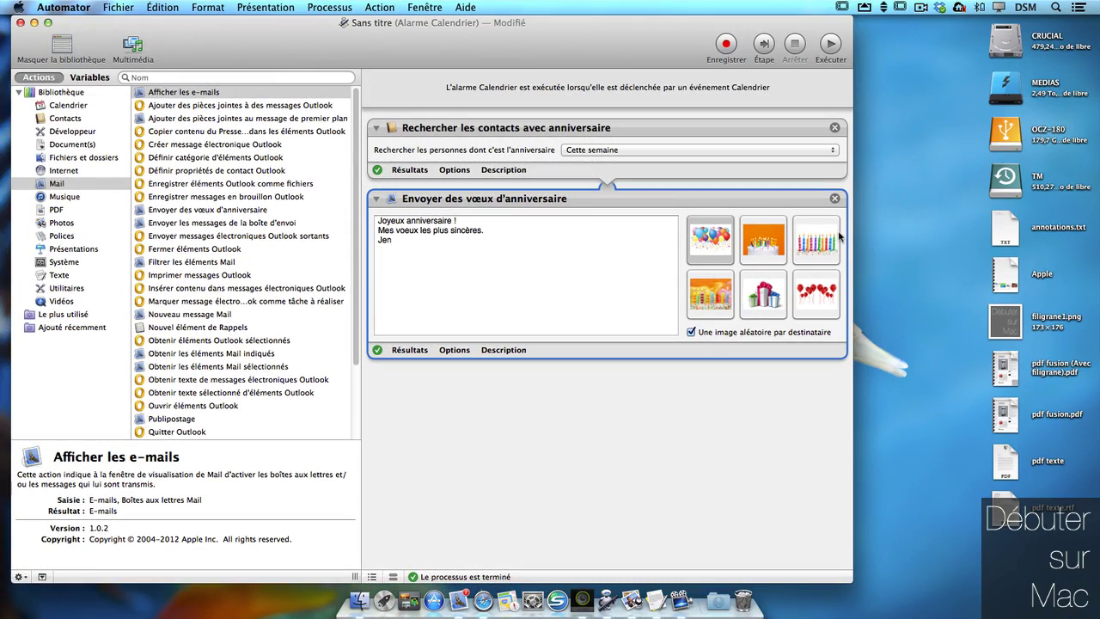
- Save the calendar alarm under the name "Anniversaire"
click(122, 8)
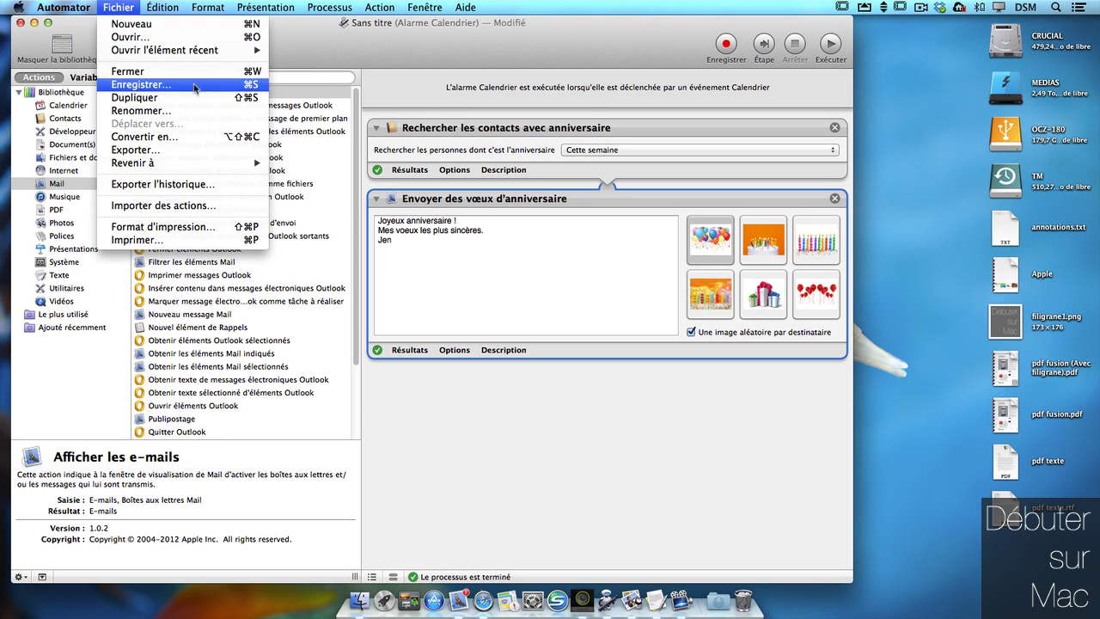
click(194, 86)
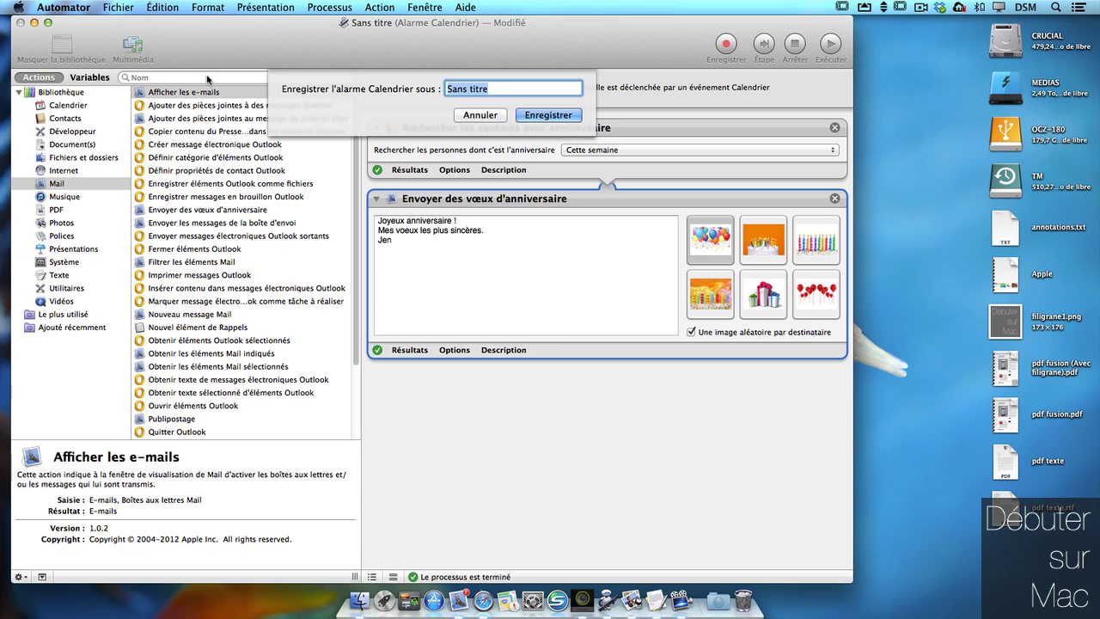
text(Anniversaire)
key(Return)
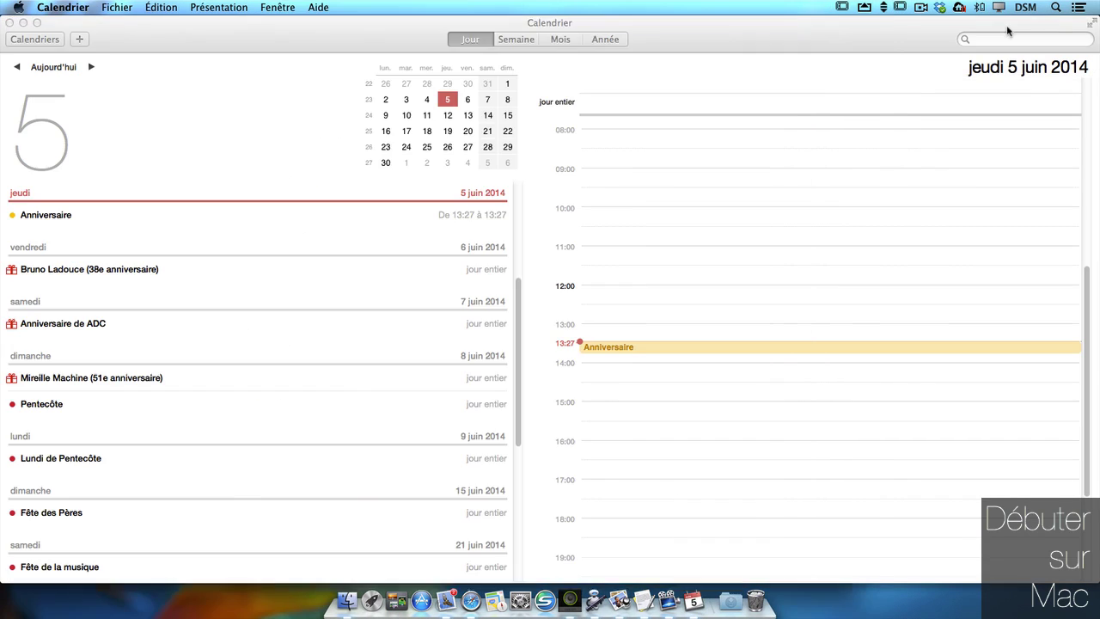
- Show the calendar by month and open the Anniversaire event of 5 June to check which calendar it belongs to
click(560, 38)
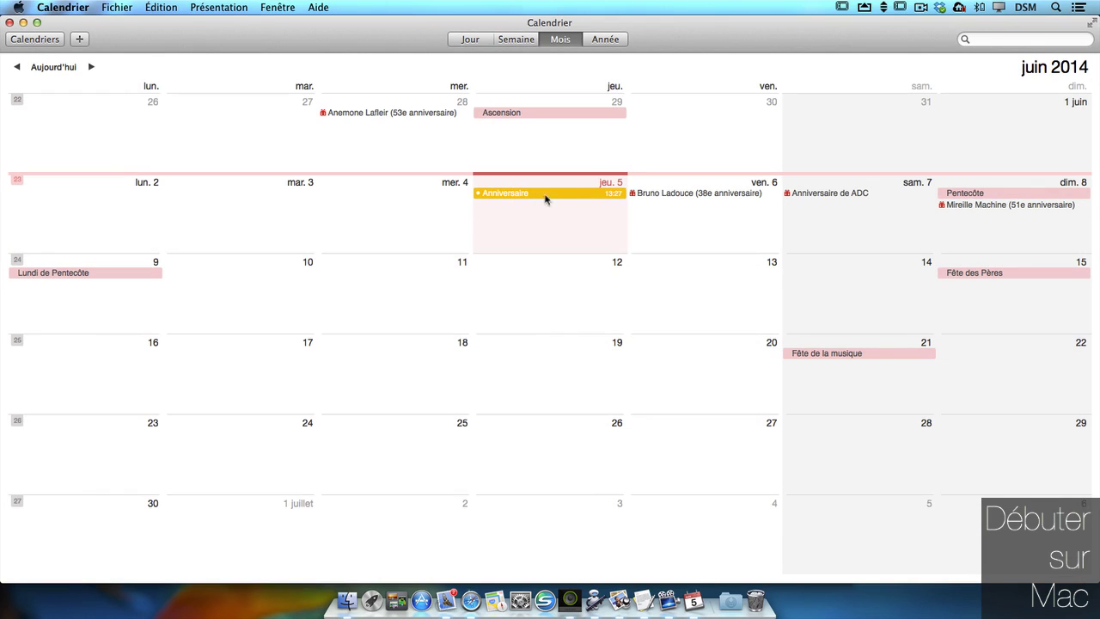
double_click(511, 196)
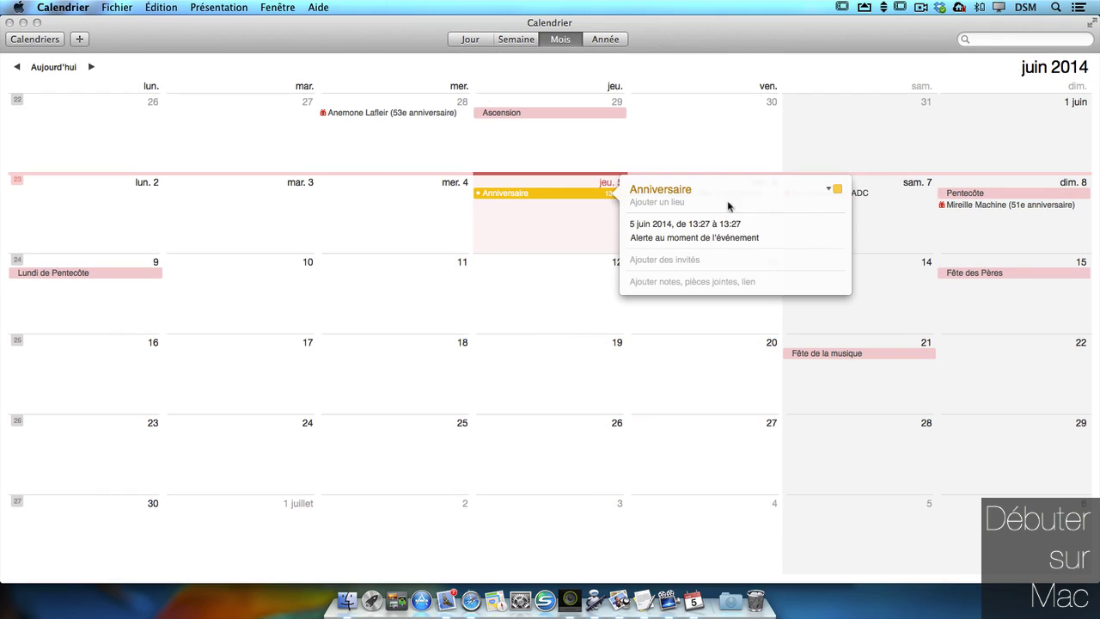
click(832, 190)
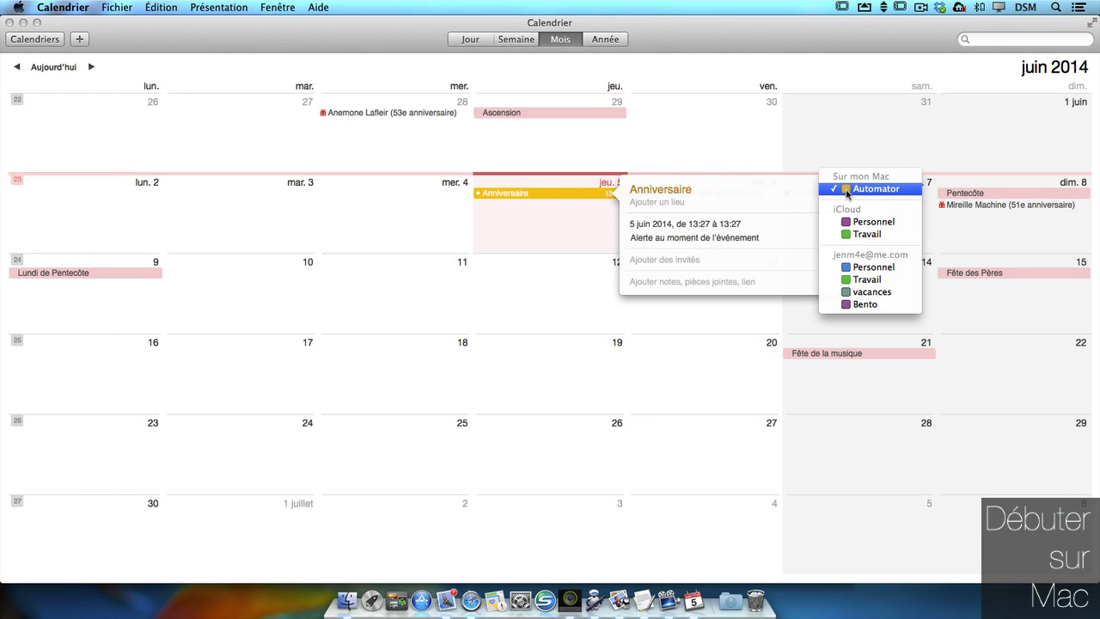
click(768, 200)
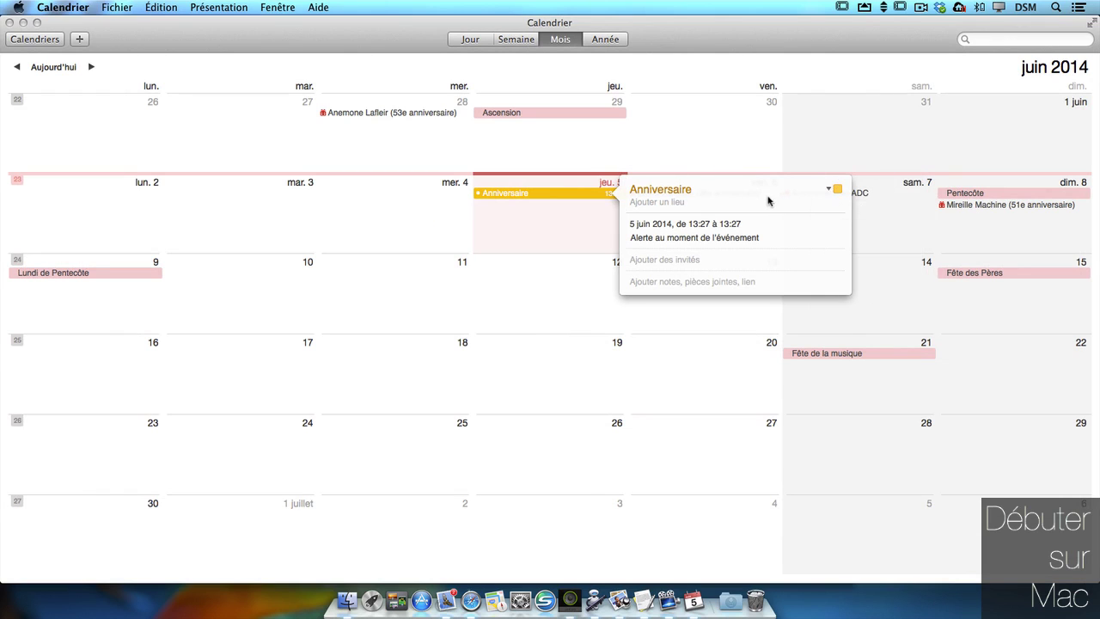
- Set the Anniversaire event to repeat every week (toutes les semaines)
click(673, 226)
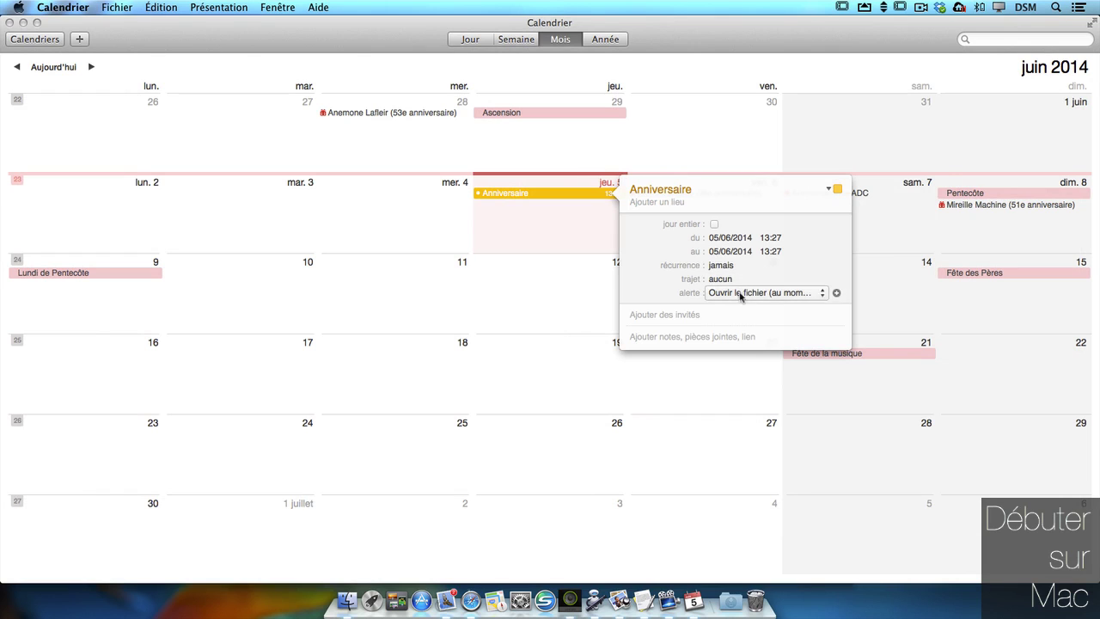
click(730, 265)
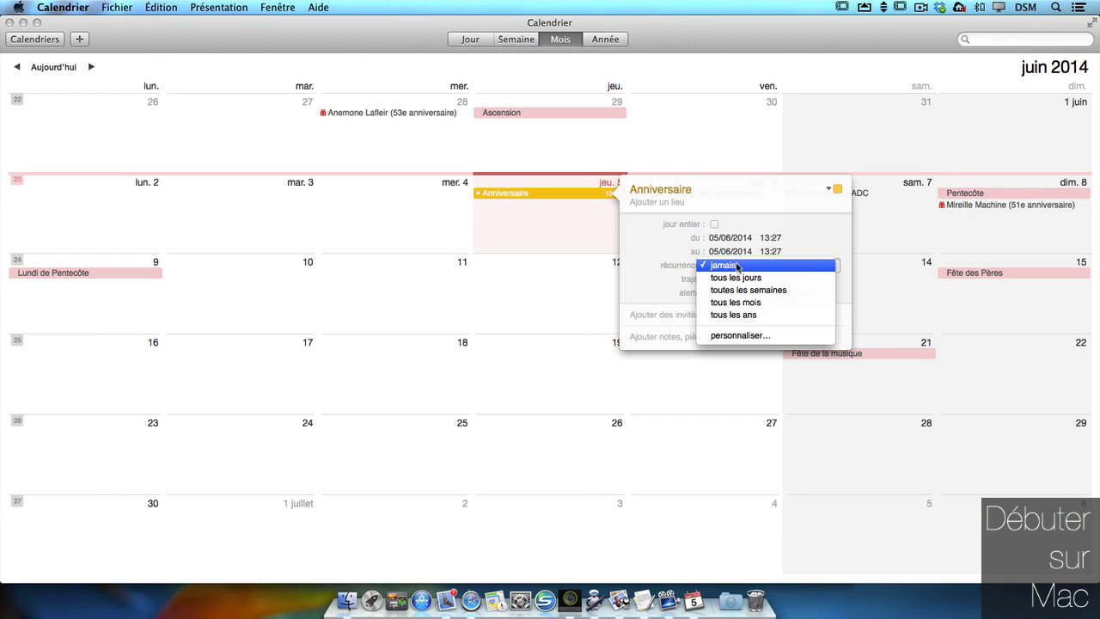
click(797, 293)
click(670, 140)
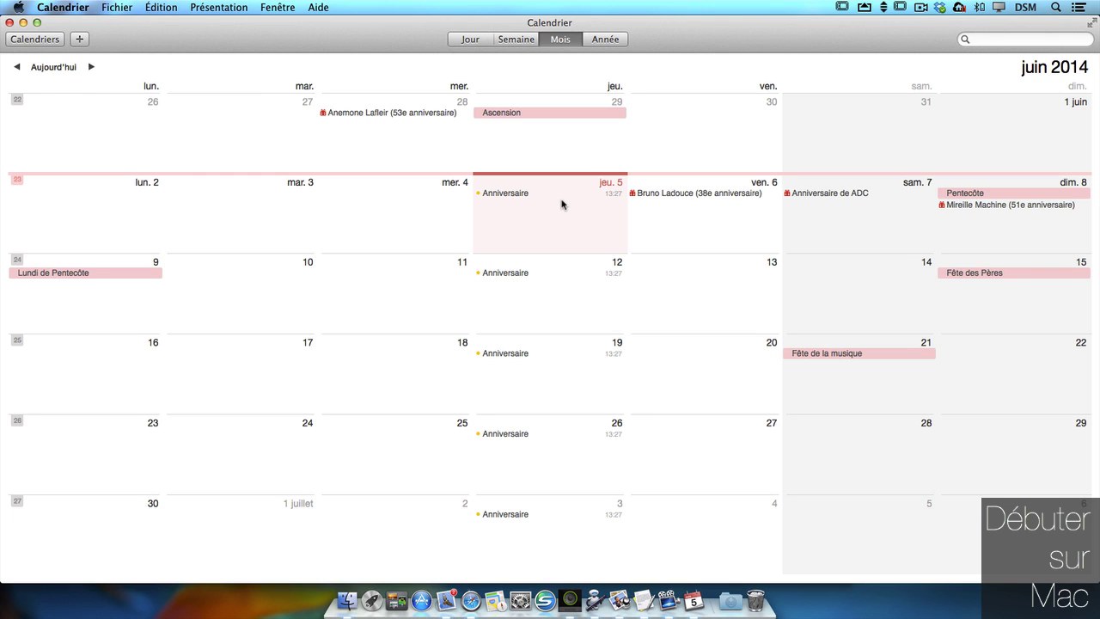
- Close the calendar window, return to Automator and close the Anniversaire workflow
click(11, 23)
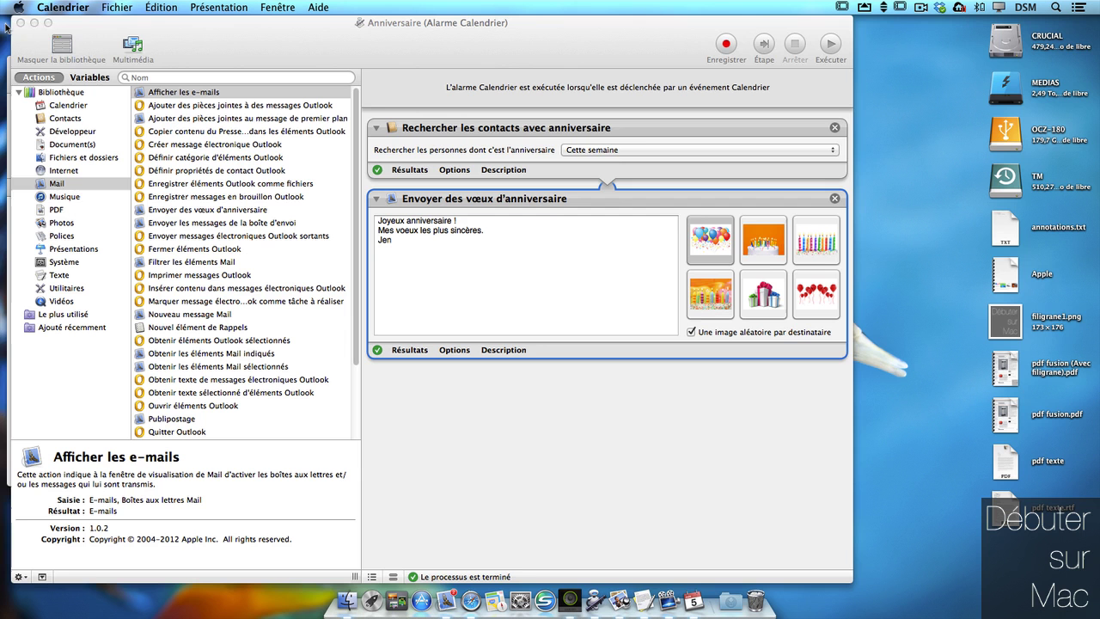
click(317, 37)
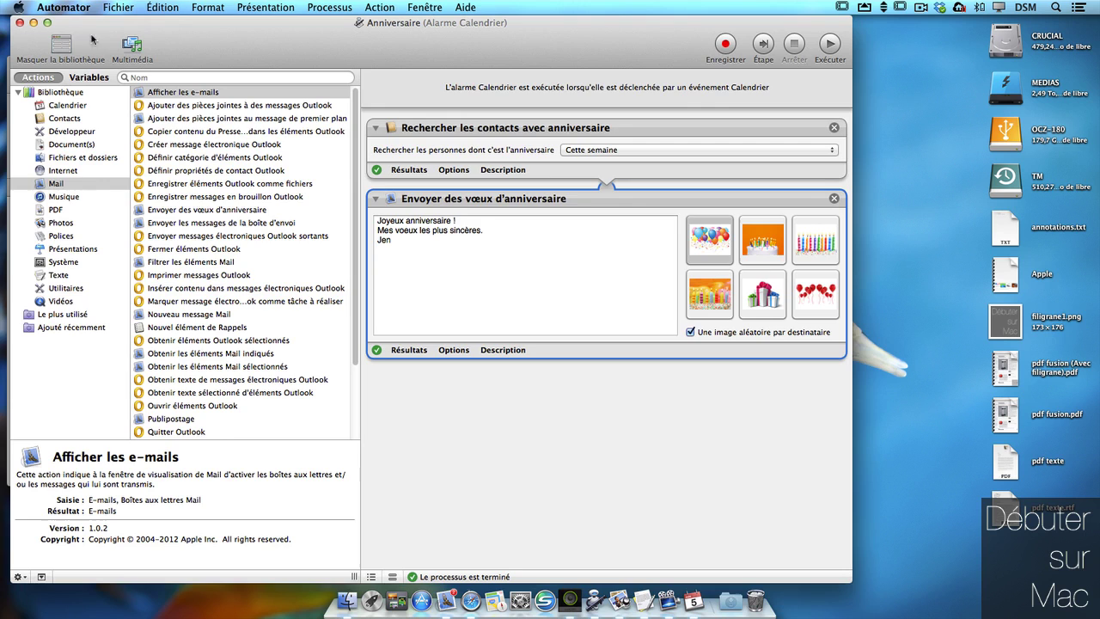
click(20, 22)
- Create a new Automator document of type Alarme Calendrier
click(118, 7)
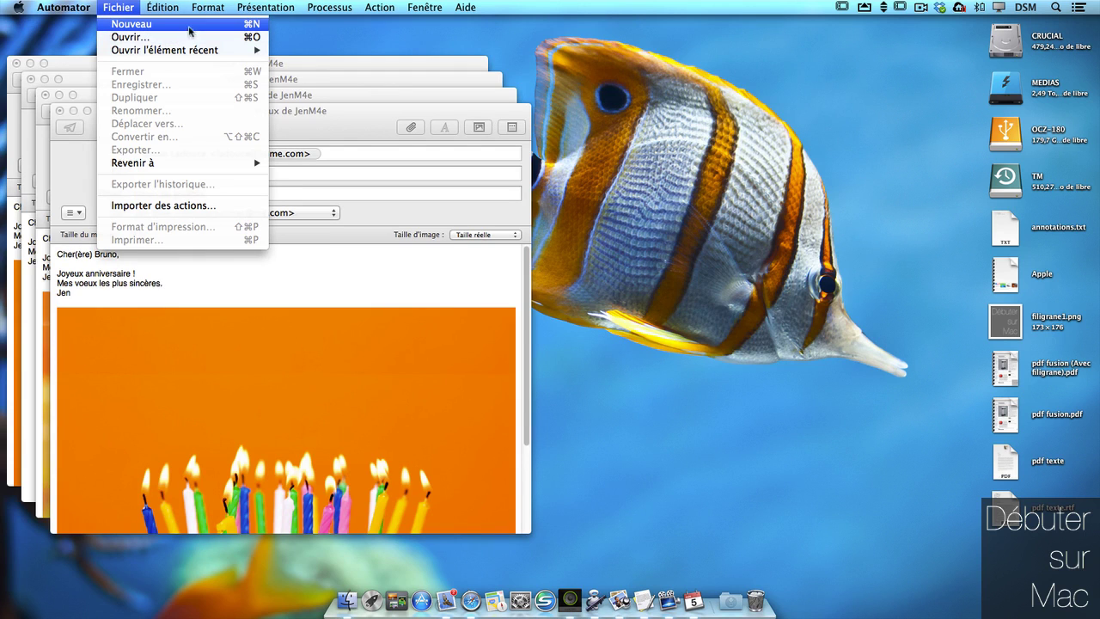
click(208, 30)
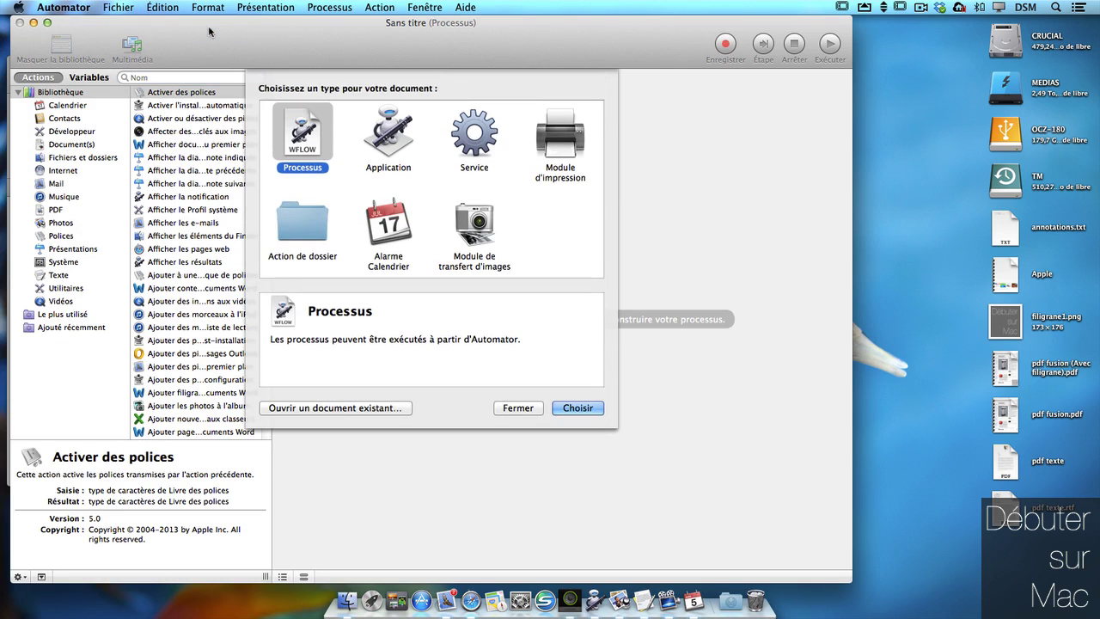
click(389, 233)
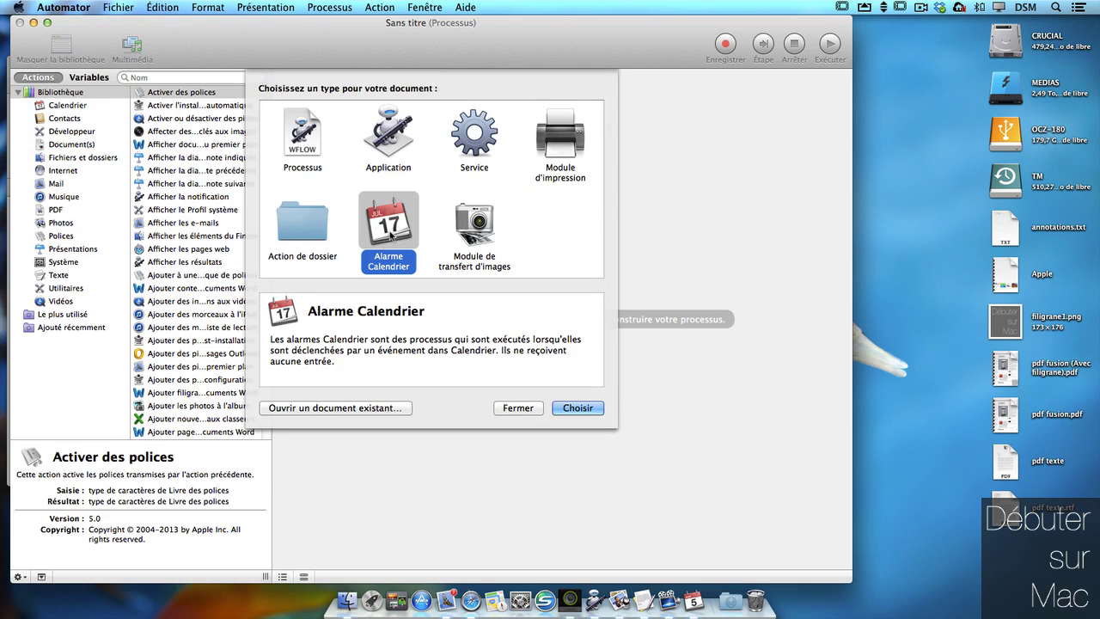
click(578, 408)
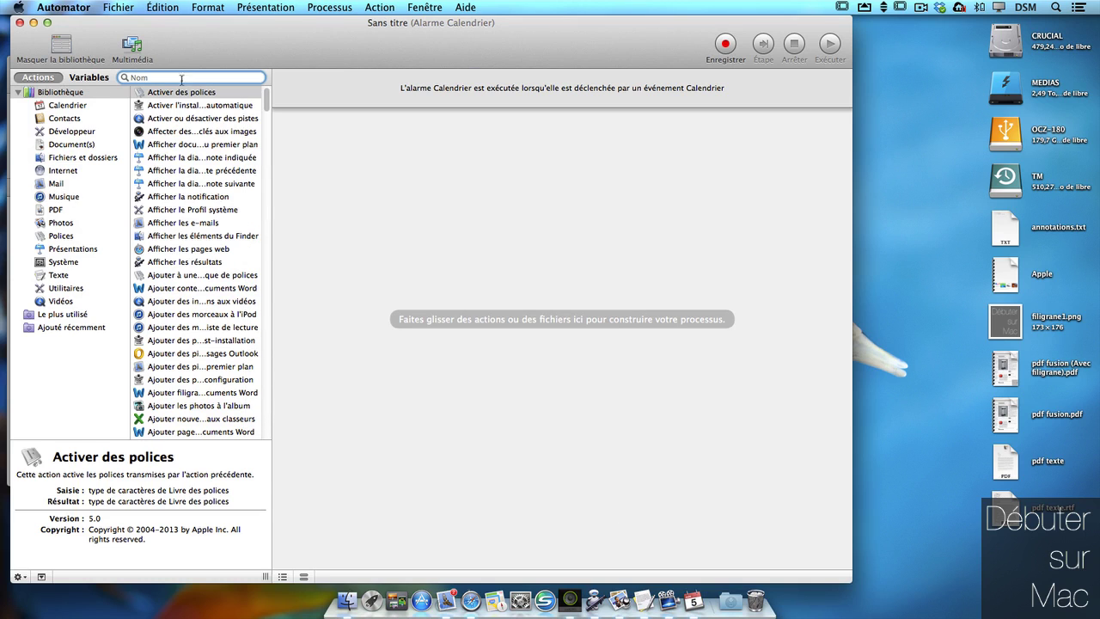
- Add the action Obtenir les éléments du Finder indiqués from Fichiers et dossiers to the workflow, widening the library for readable action names
click(113, 159)
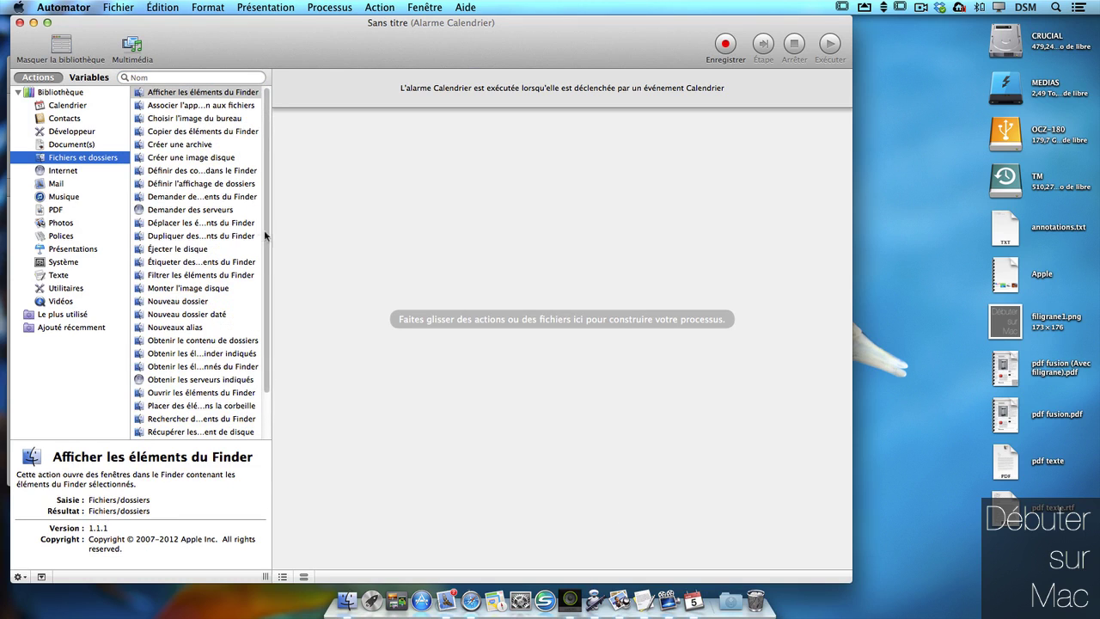
drag(270, 234, 313, 225)
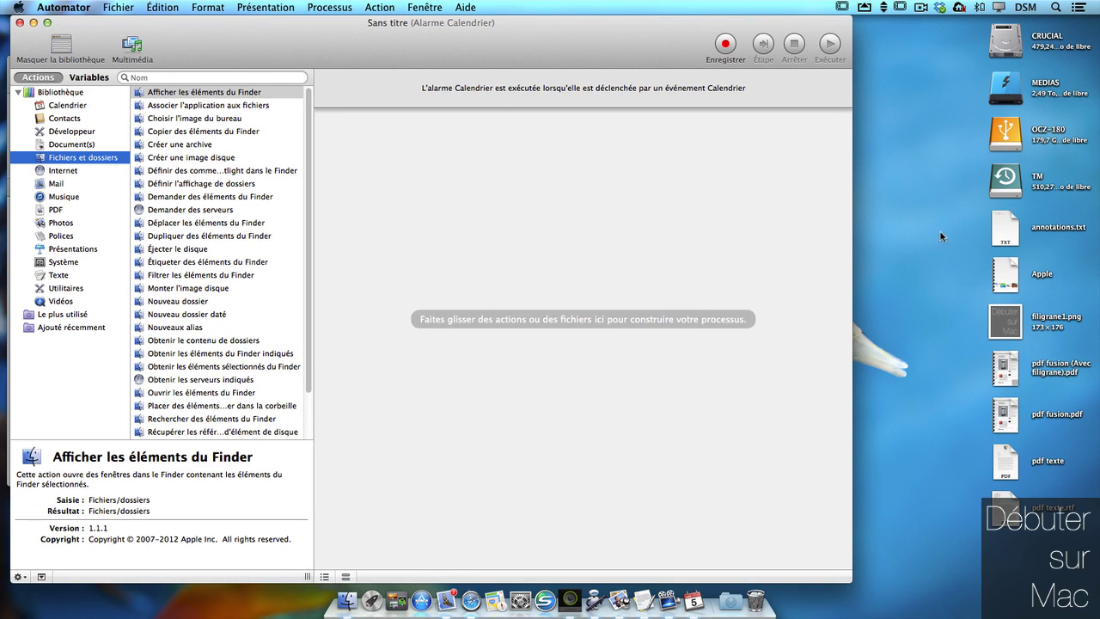
drag(409, 31, 408, 32)
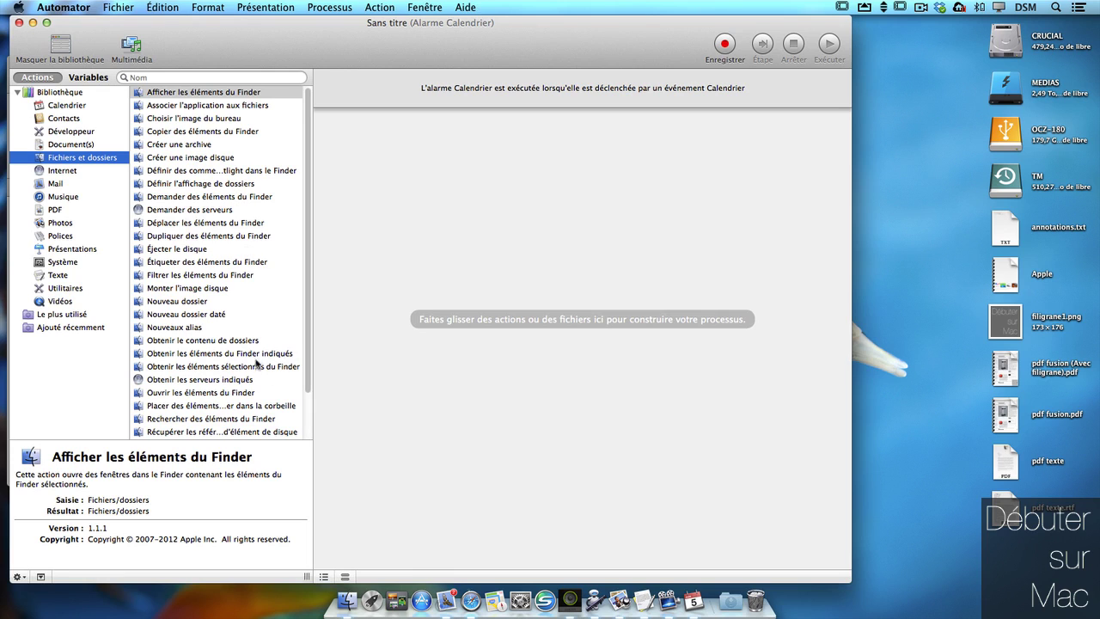
drag(270, 359, 595, 200)
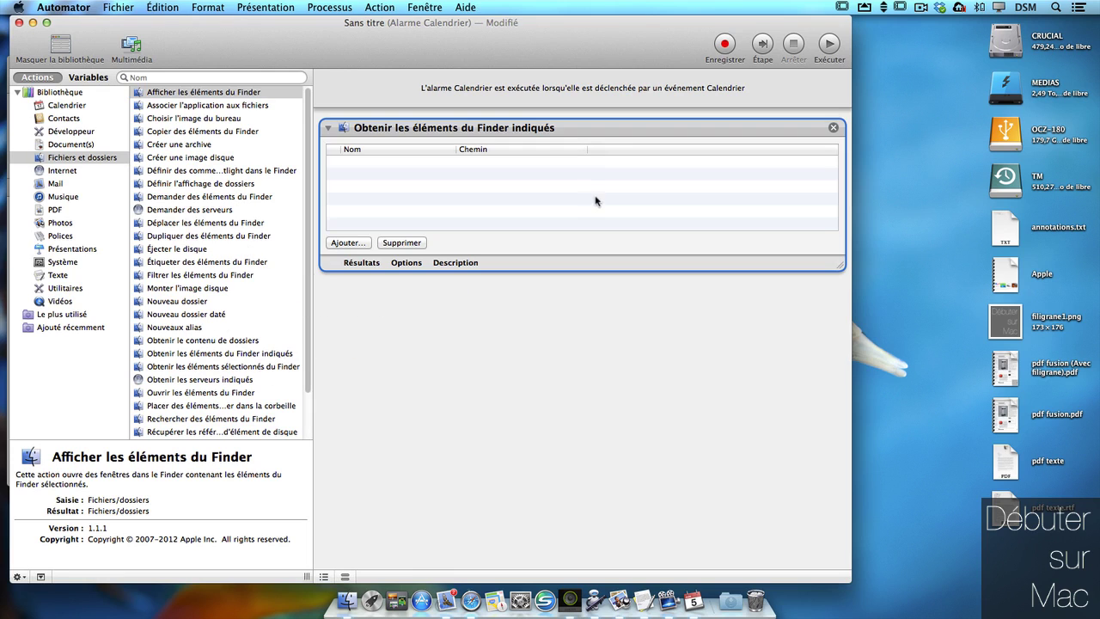
- Add the home folder's Bureau and Documents folders to the list of Finder items to get
click(348, 243)
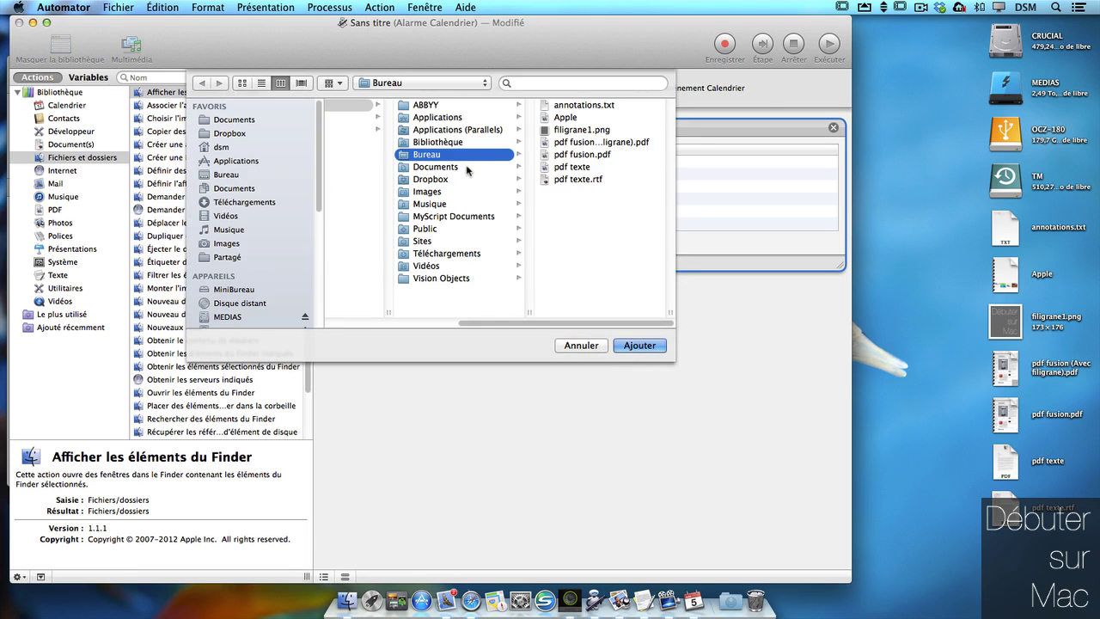
click(640, 346)
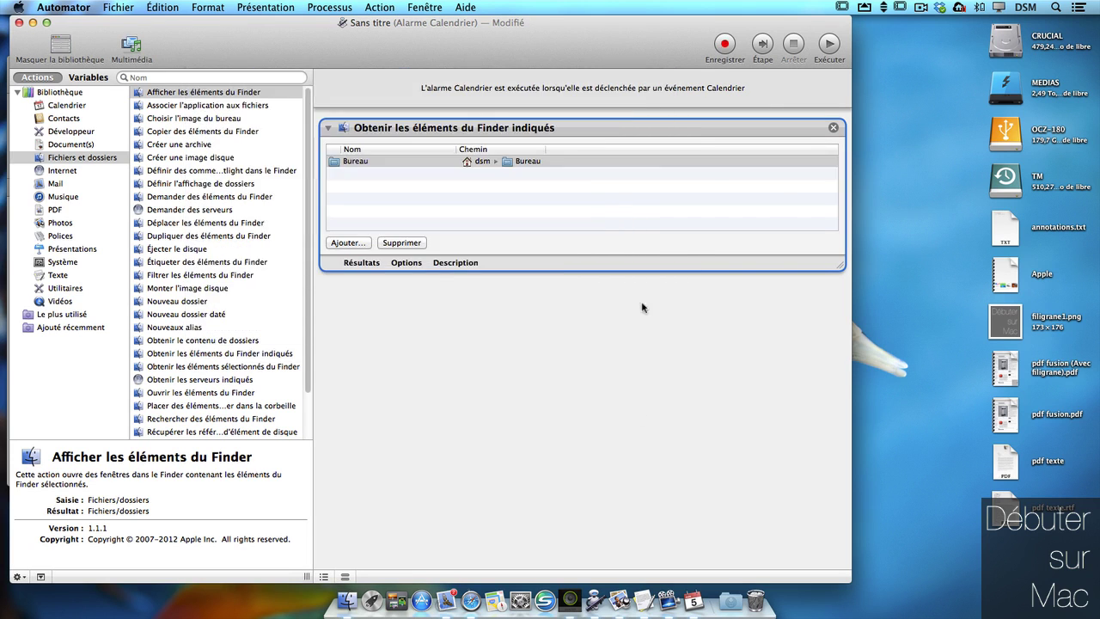
click(350, 243)
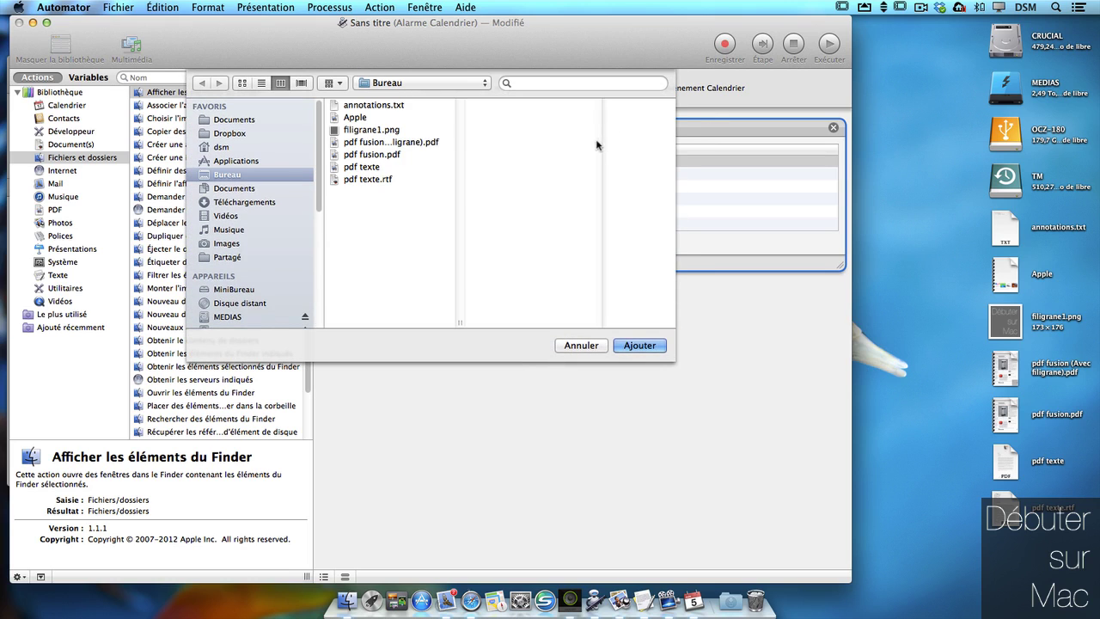
click(250, 188)
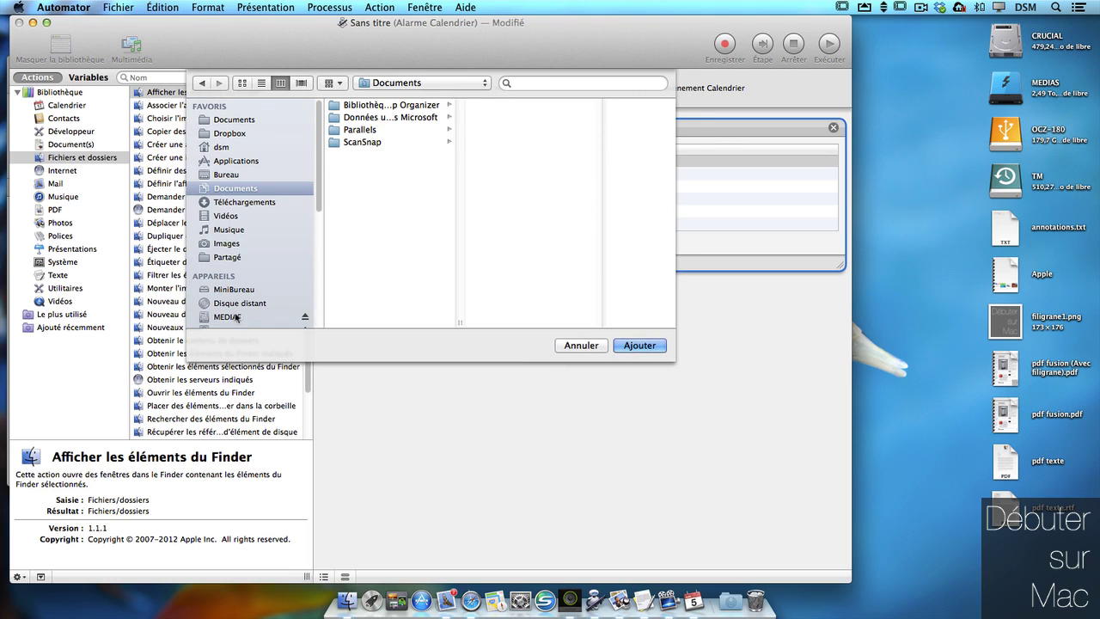
click(227, 148)
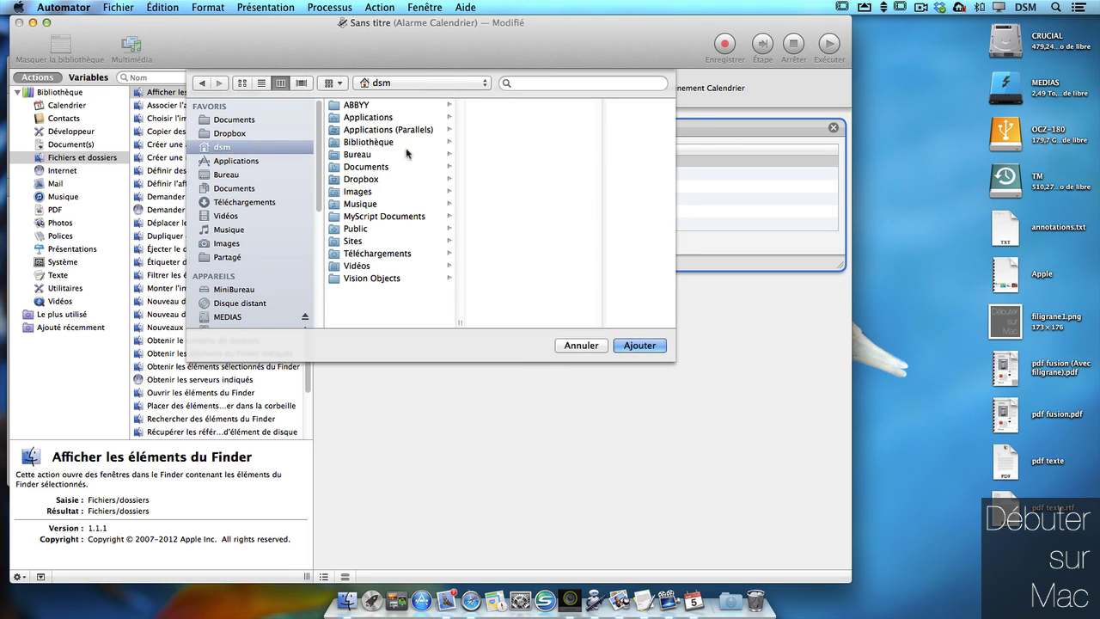
click(375, 168)
click(639, 345)
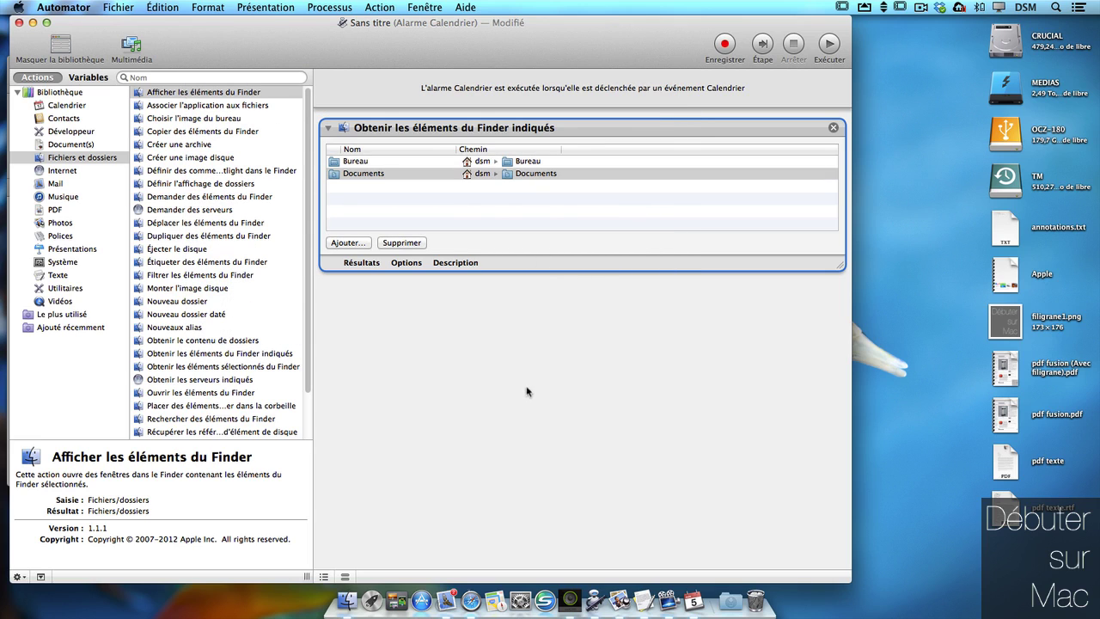
- Add the action Créer une archive, name the archive "sauvegarde" and store it on the OCZ-180 drive
drag(196, 148, 559, 320)
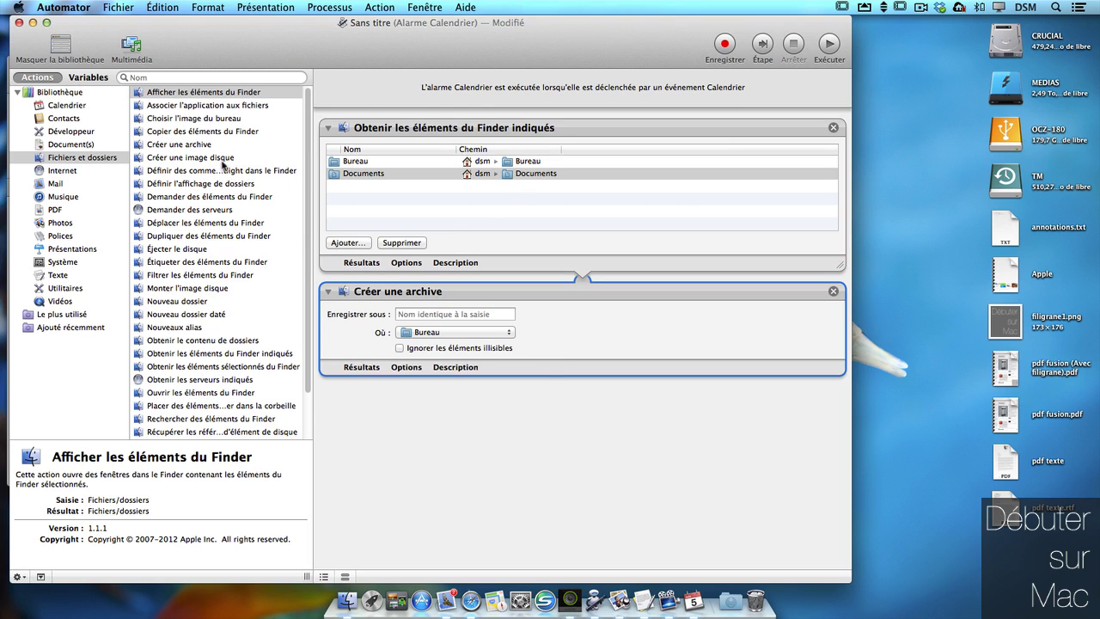
click(448, 313)
text(sauvegarde)
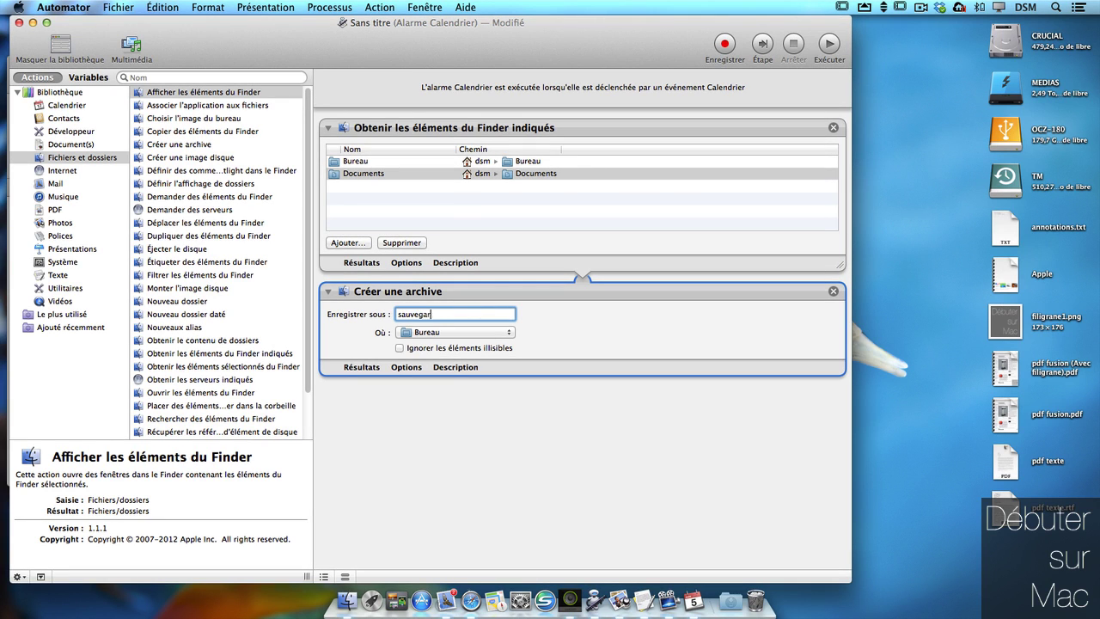
click(487, 335)
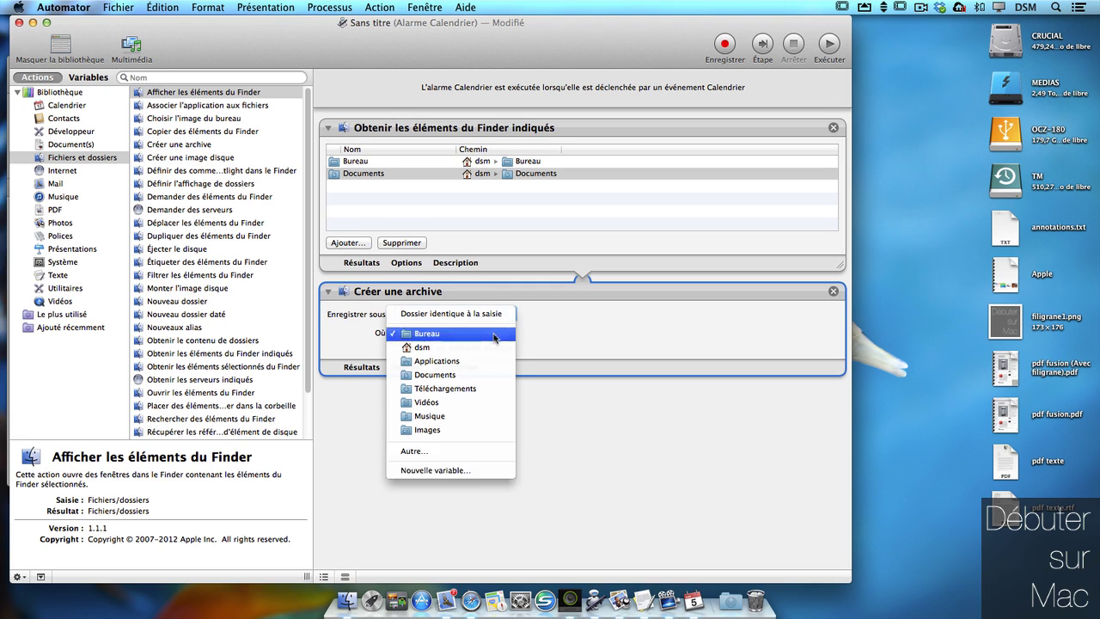
click(467, 451)
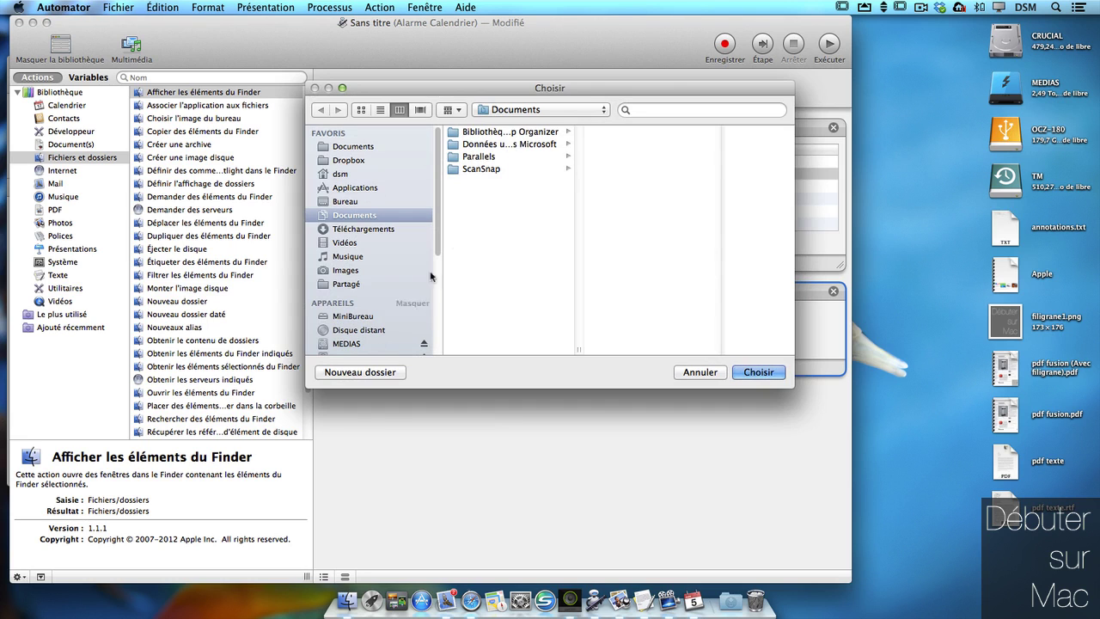
scroll(387, 257, down, 5)
click(361, 279)
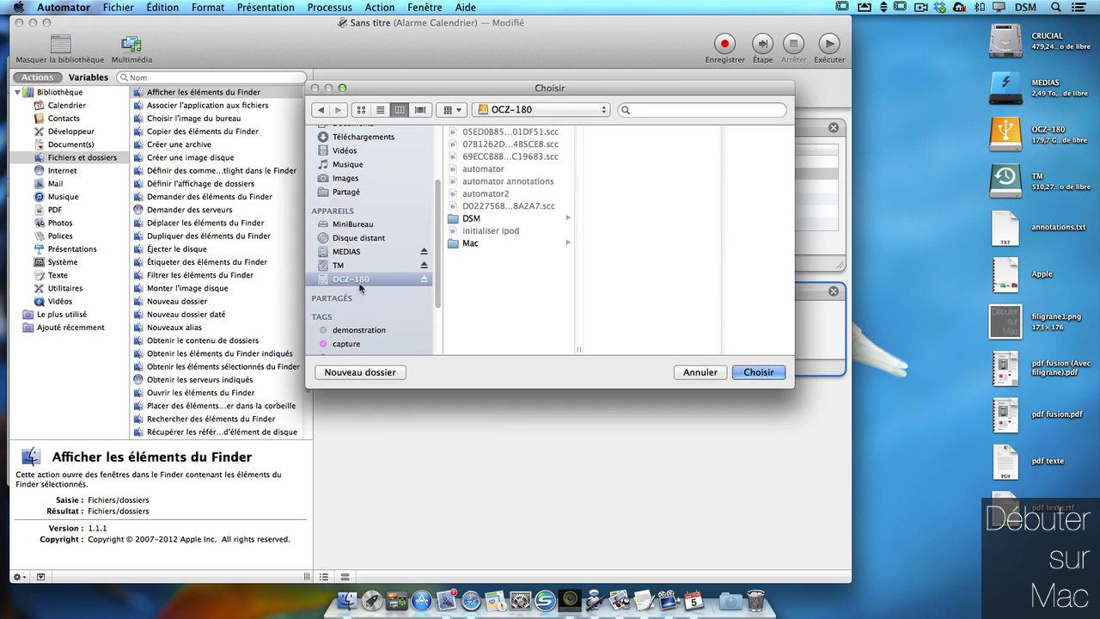
click(755, 376)
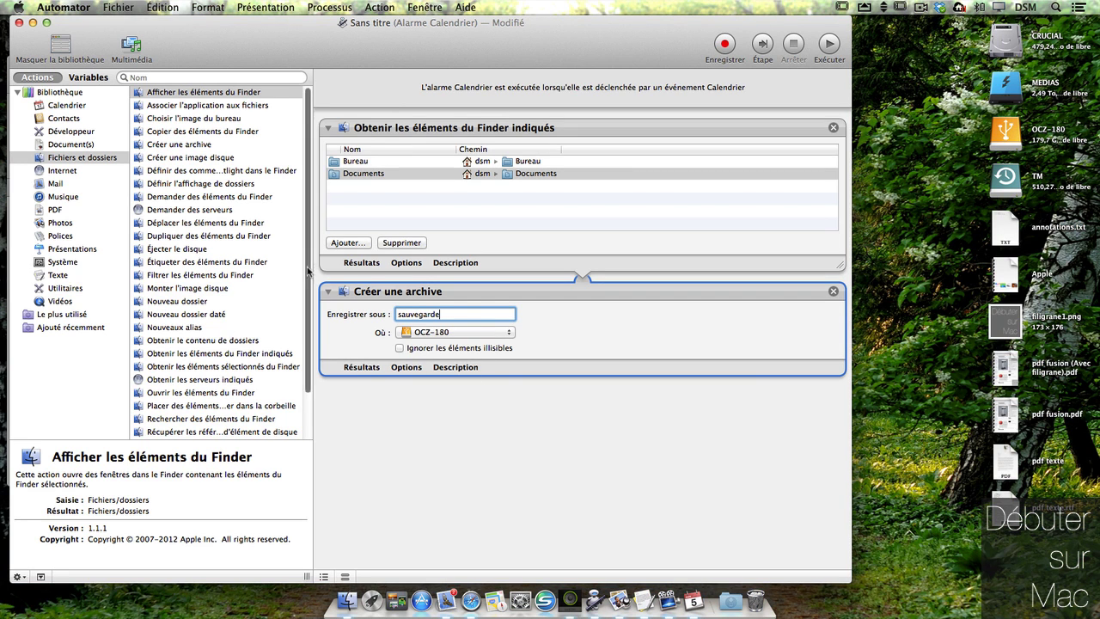
- Add the action Renommer les éléments du Finder without a copy action and place the date before the name (avant le nom)
scroll(292, 275, down, 3)
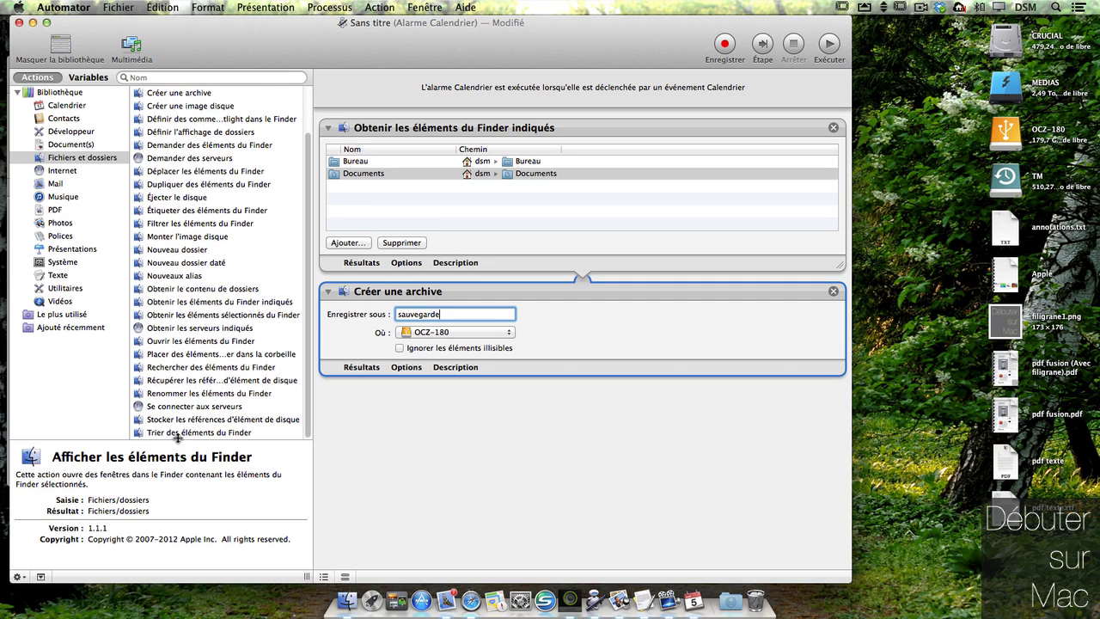
drag(179, 395, 483, 411)
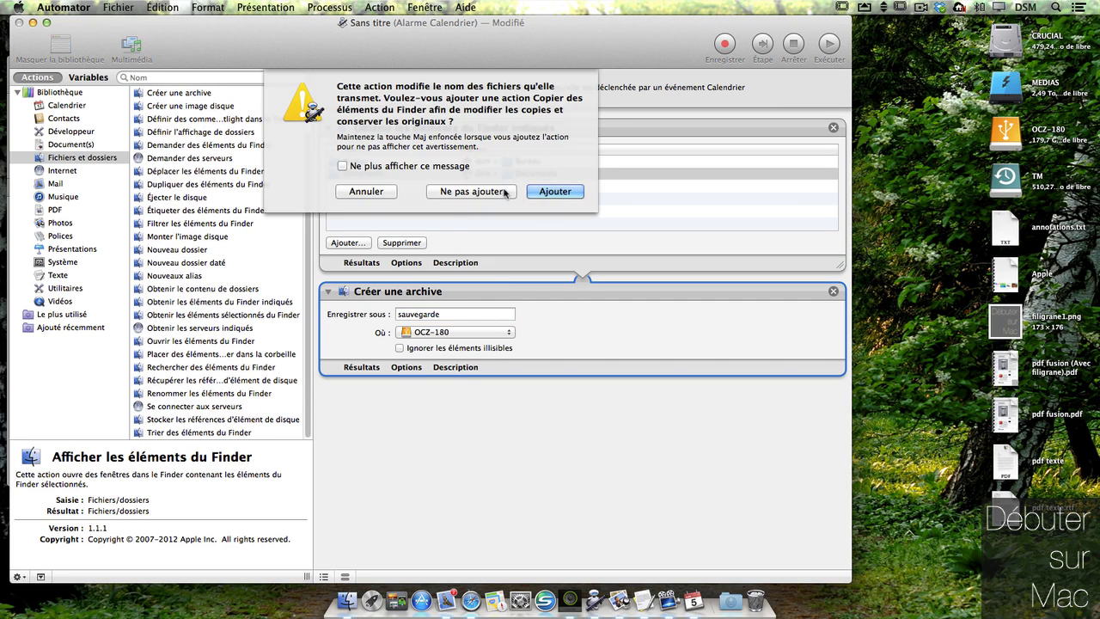
click(481, 193)
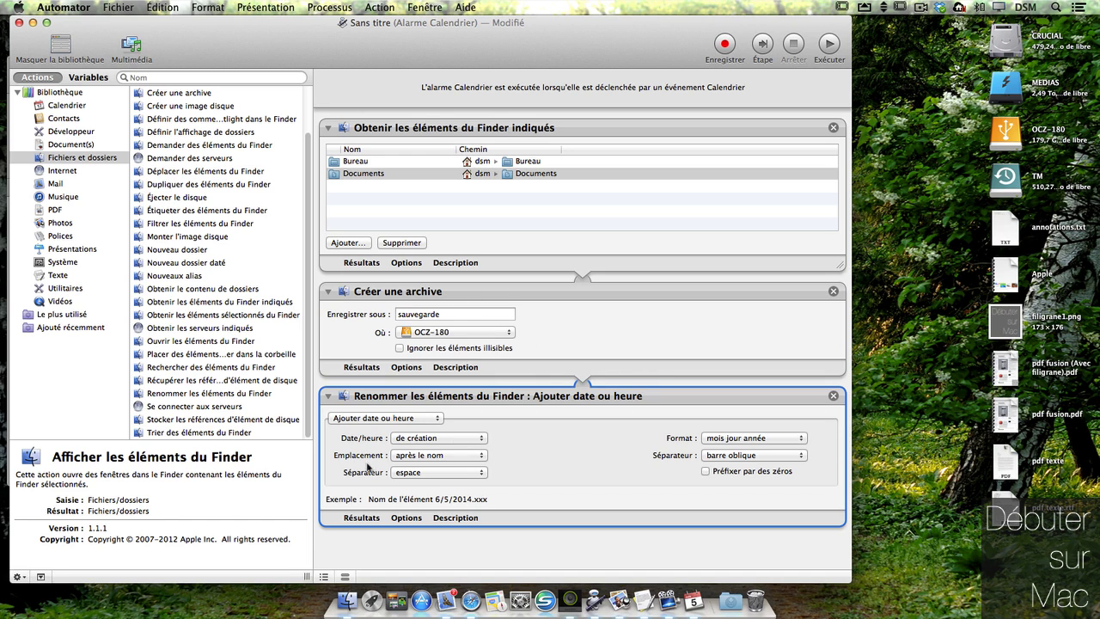
click(469, 455)
click(464, 470)
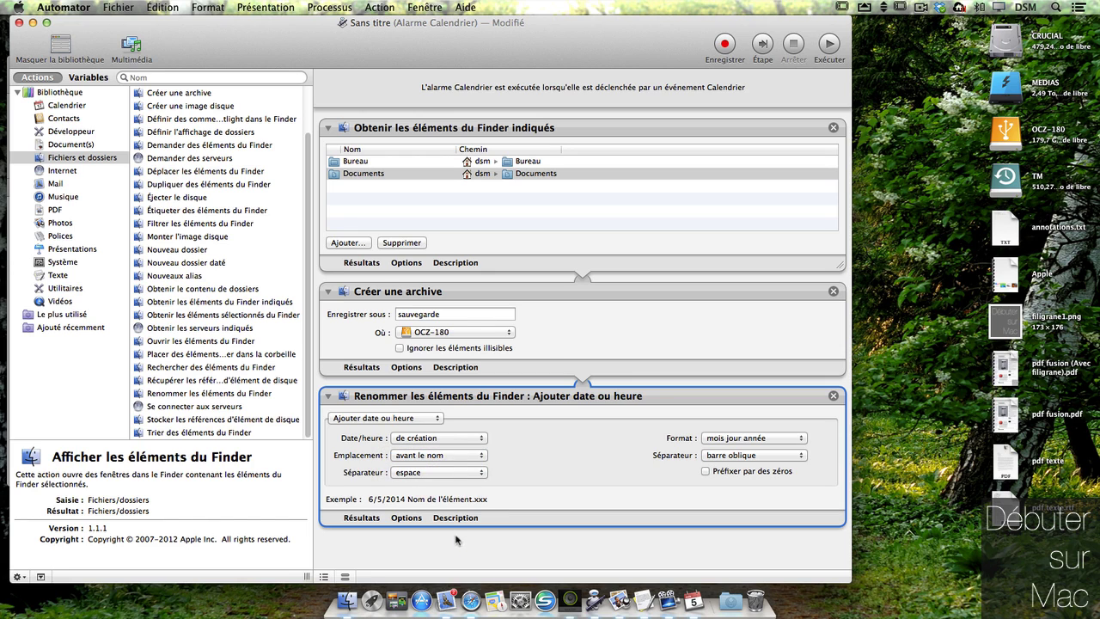
- Run the workflow and find the dated sauvegarde archive on the OCZ-180 drive in the Finder
drag(827, 58, 822, 57)
click(824, 45)
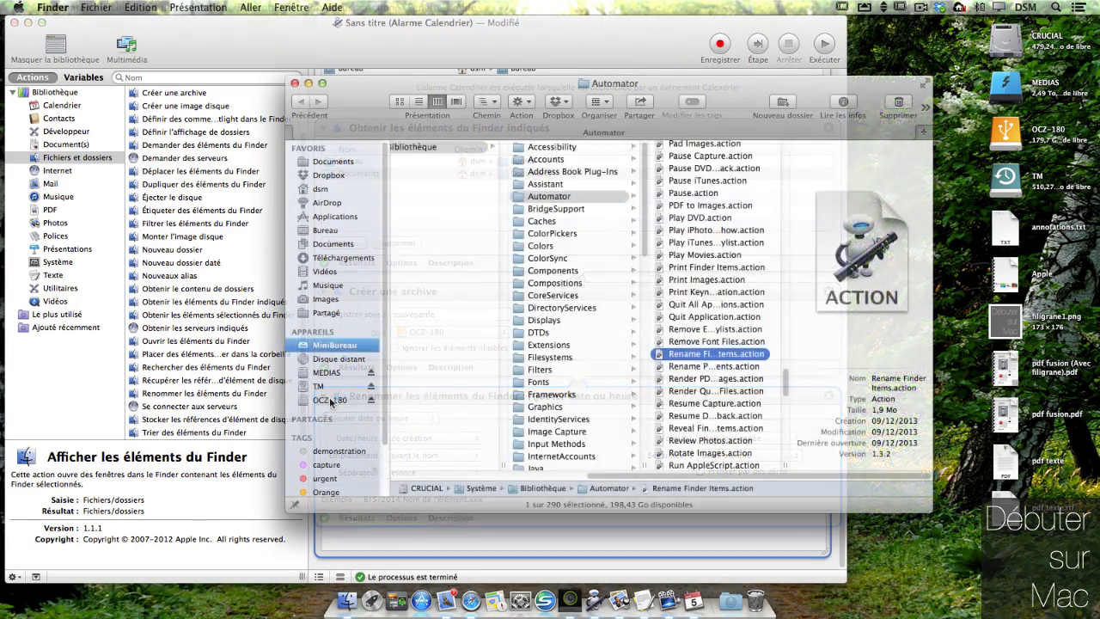
click(327, 400)
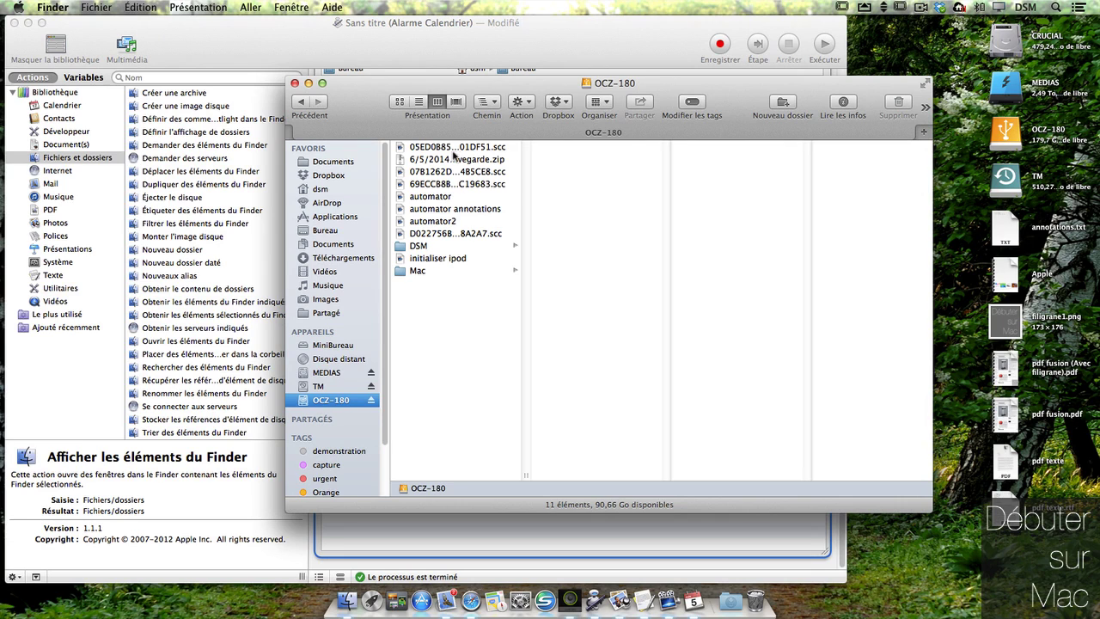
drag(526, 473, 742, 439)
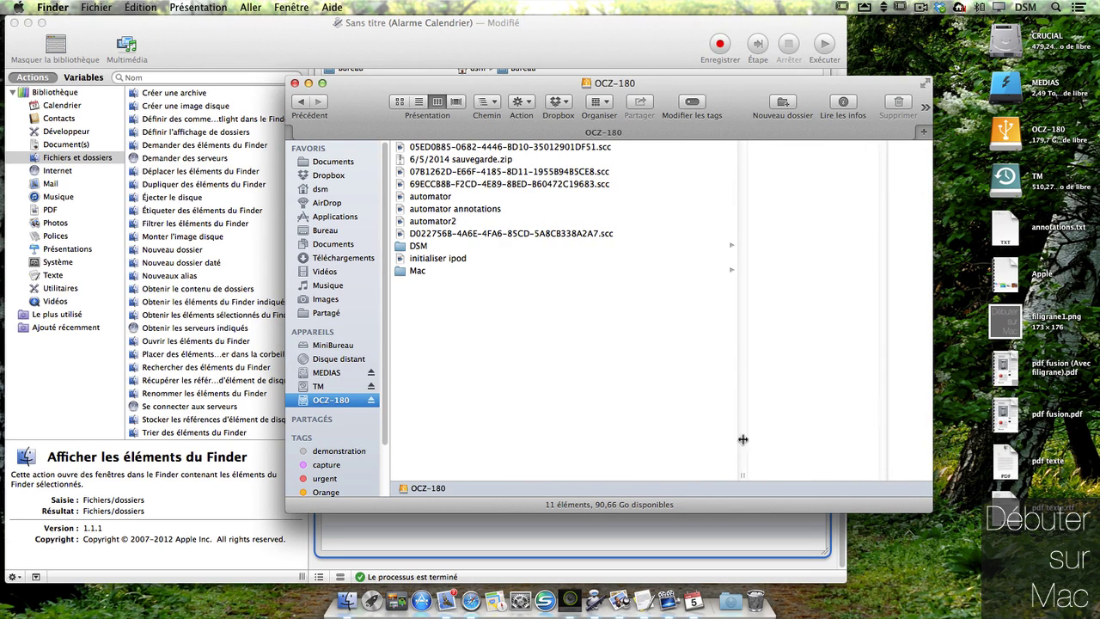
click(440, 160)
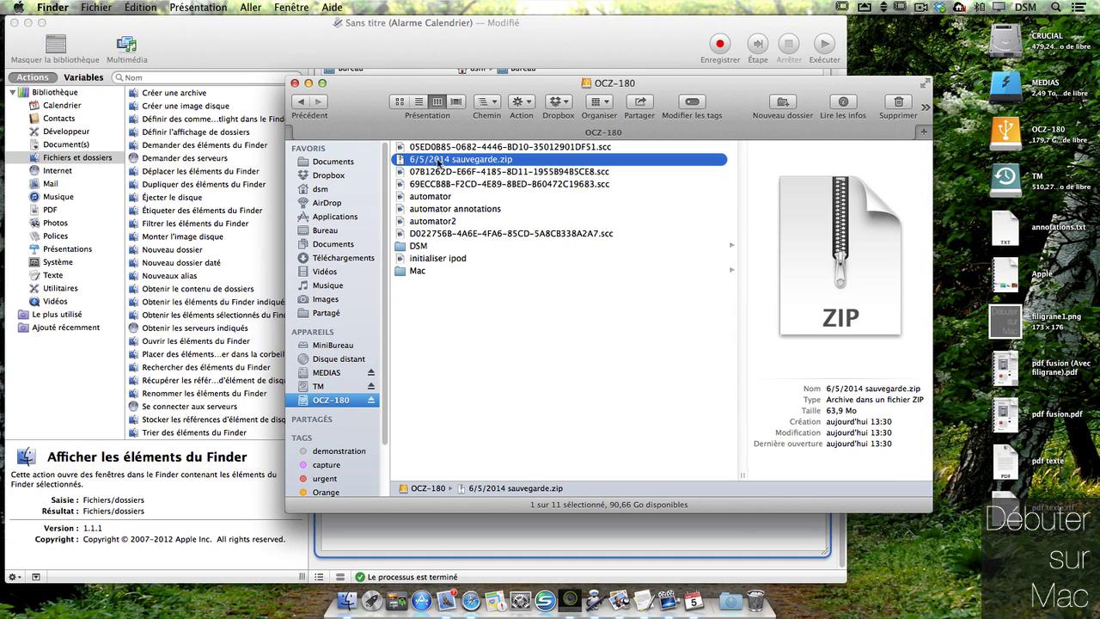
- Unzip the dated sauvegarde archive and examine its Bureau and Documents folders
double_click(454, 162)
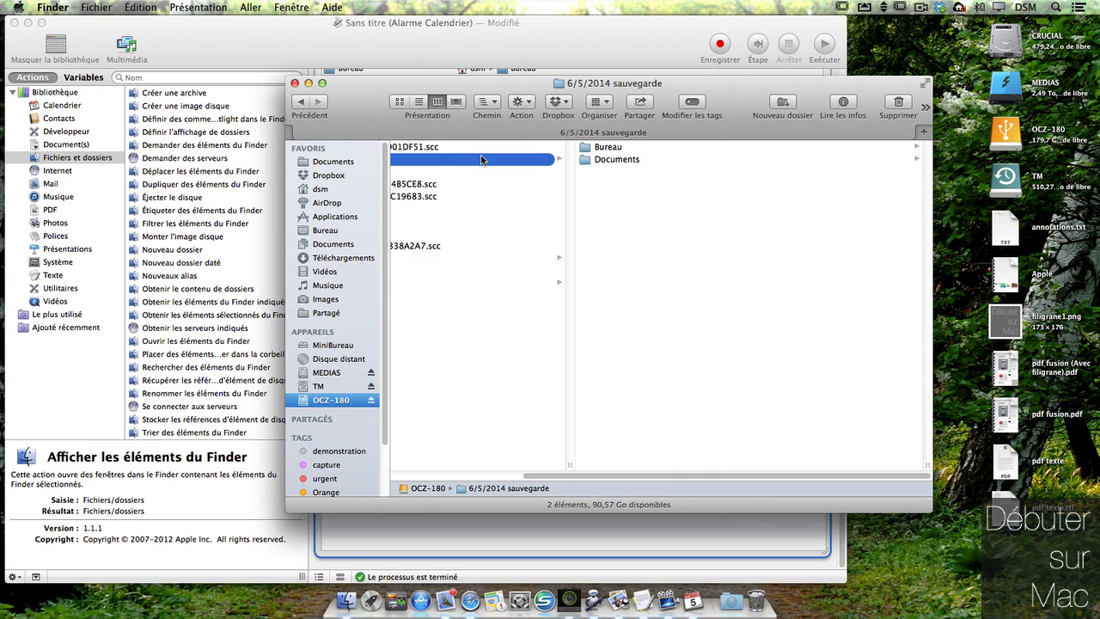
click(613, 148)
click(501, 158)
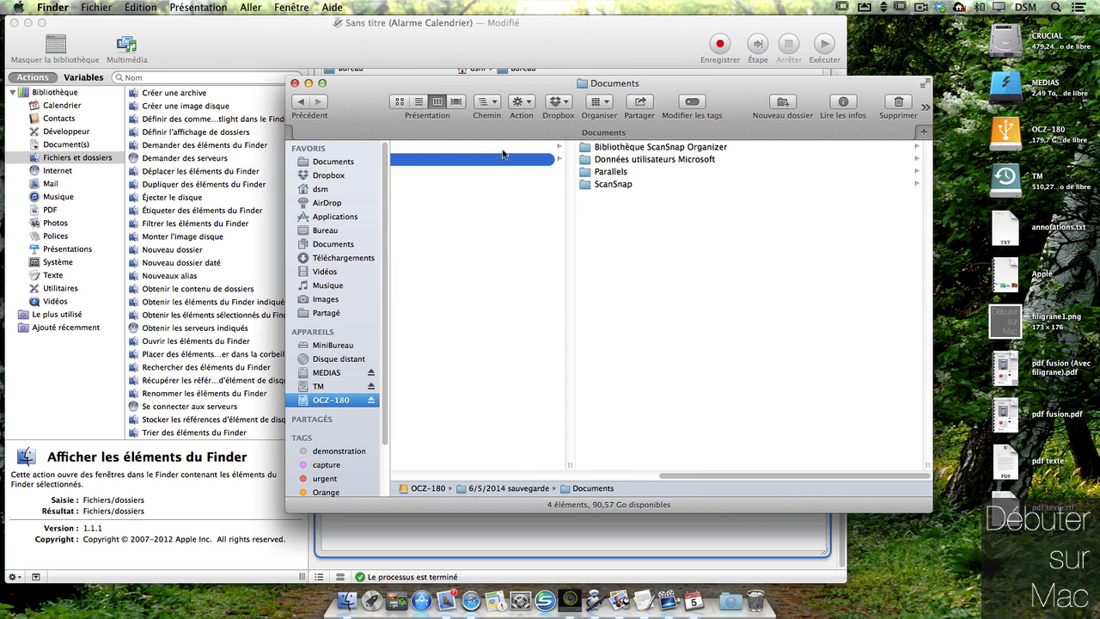
drag(686, 477, 440, 478)
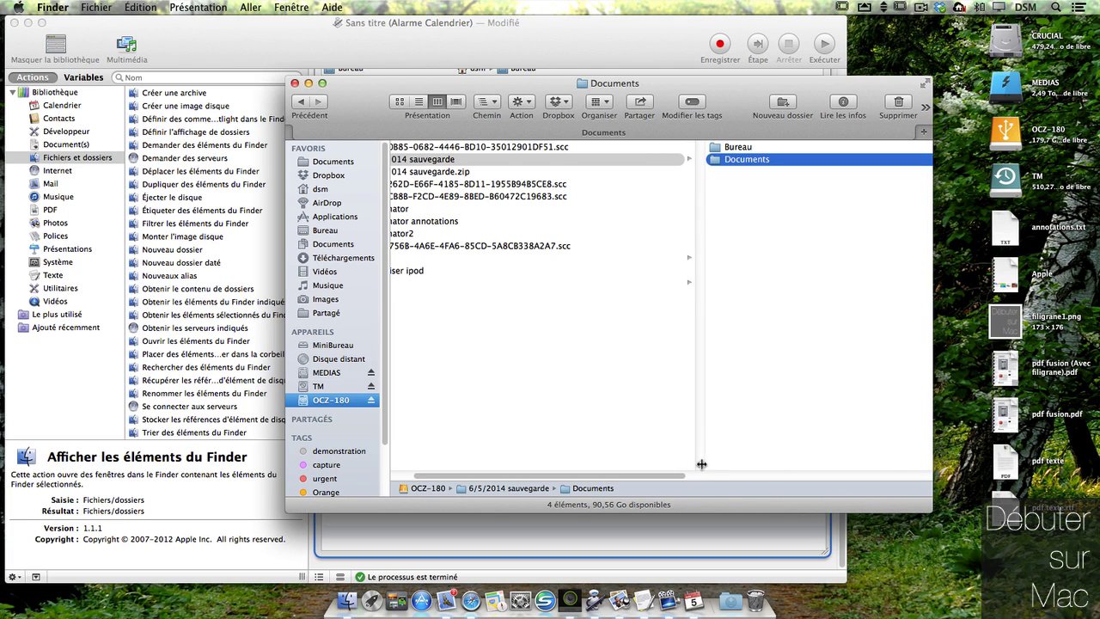
drag(701, 464, 604, 455)
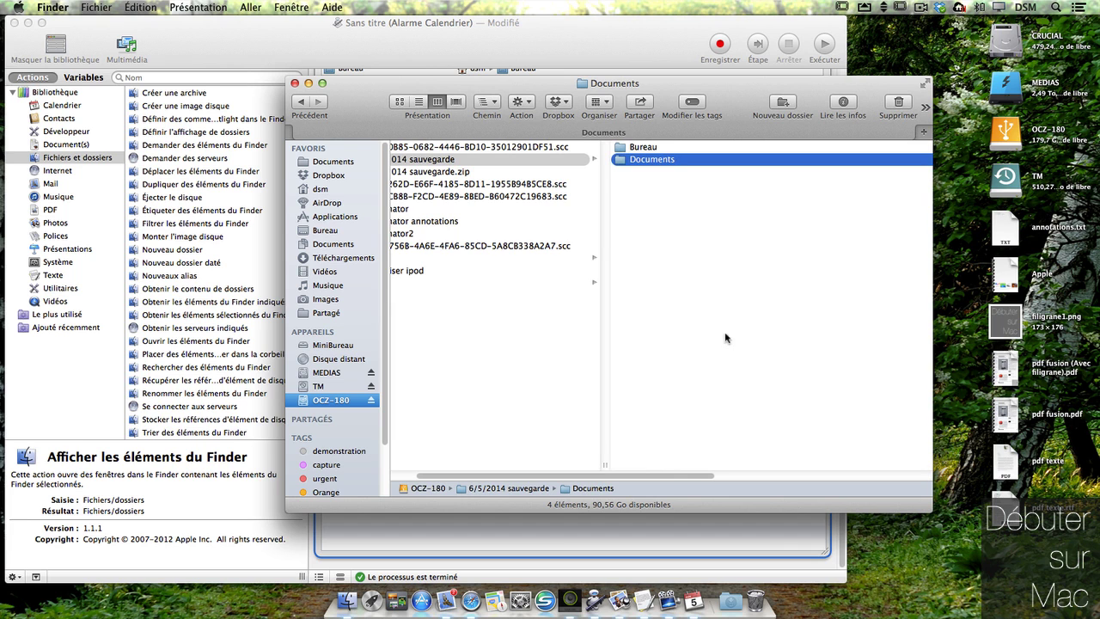
- Return to Automator and save the calendar alarm under the name "sauvegarde"
click(281, 102)
scroll(576, 257, up, 3)
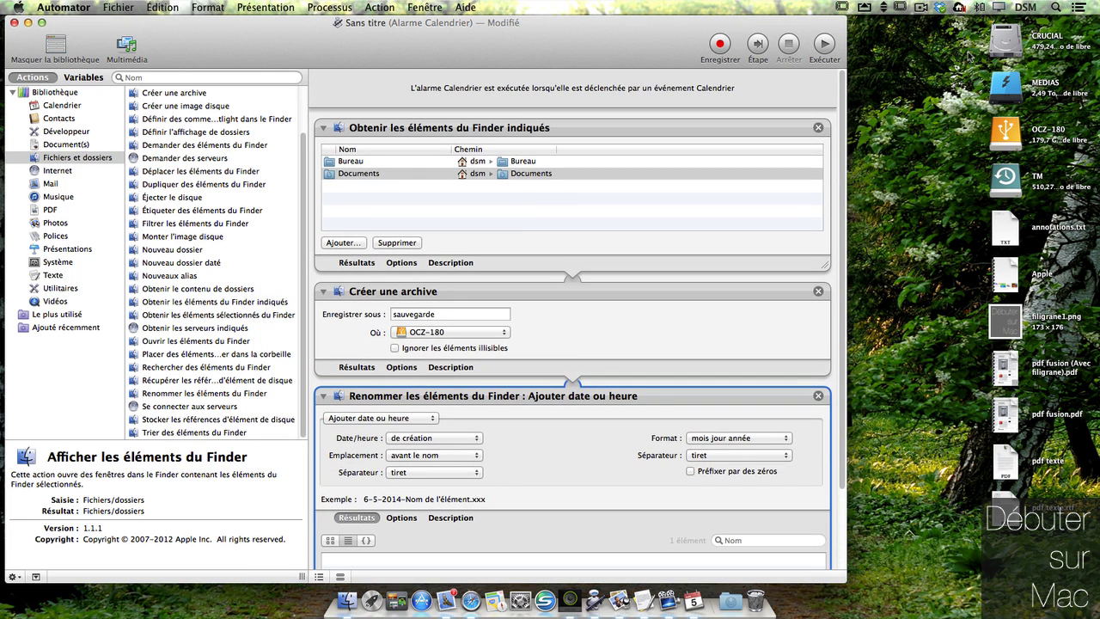
click(118, 9)
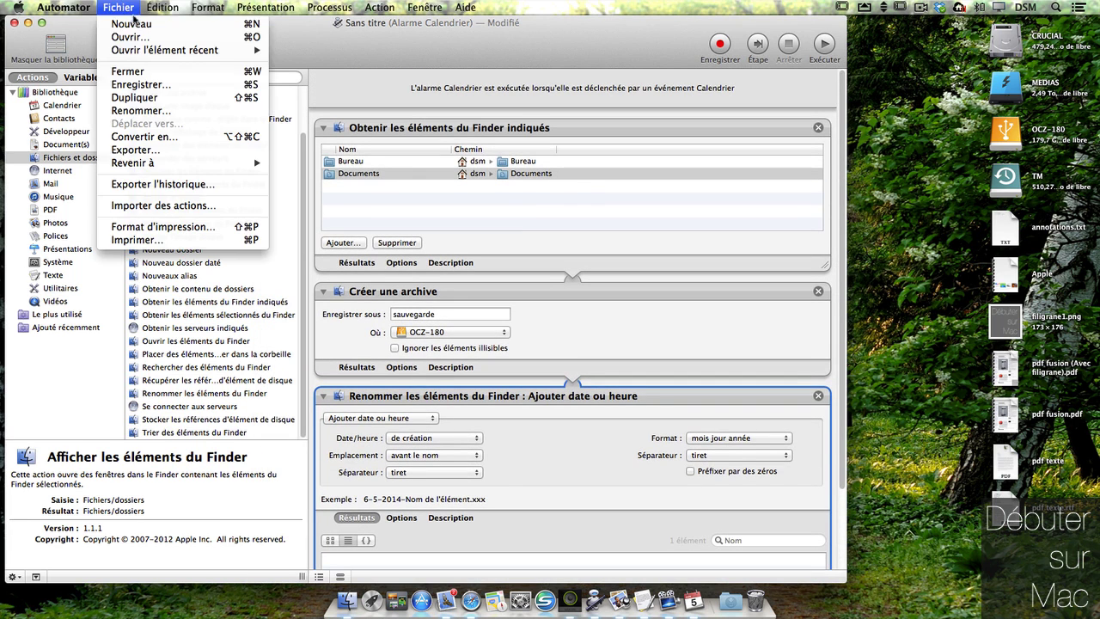
click(172, 87)
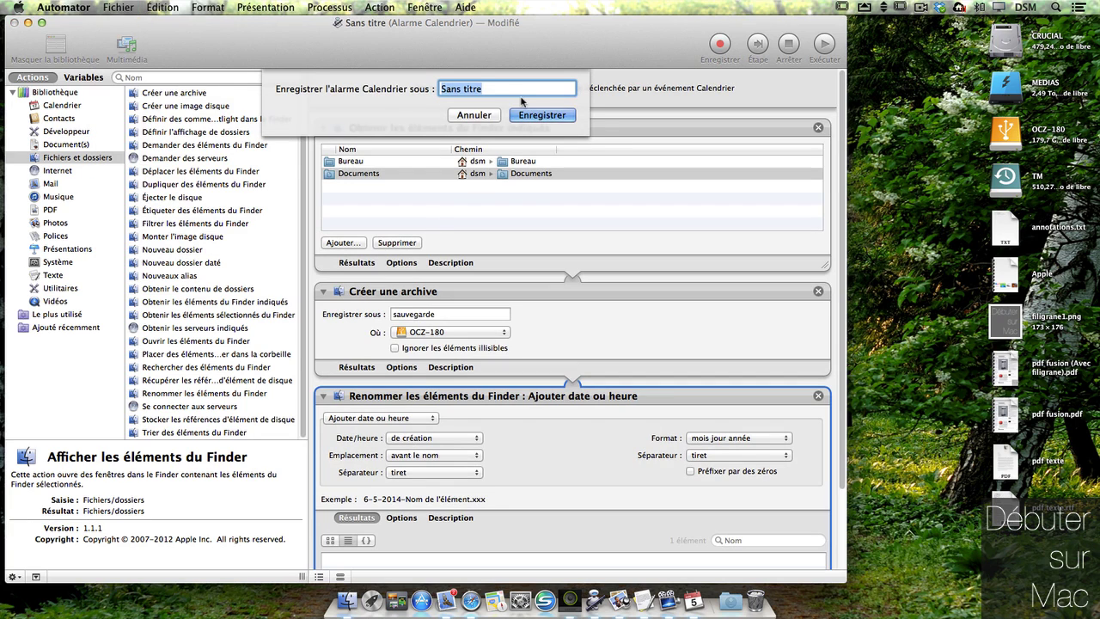
text(sauvegarde)
click(545, 117)
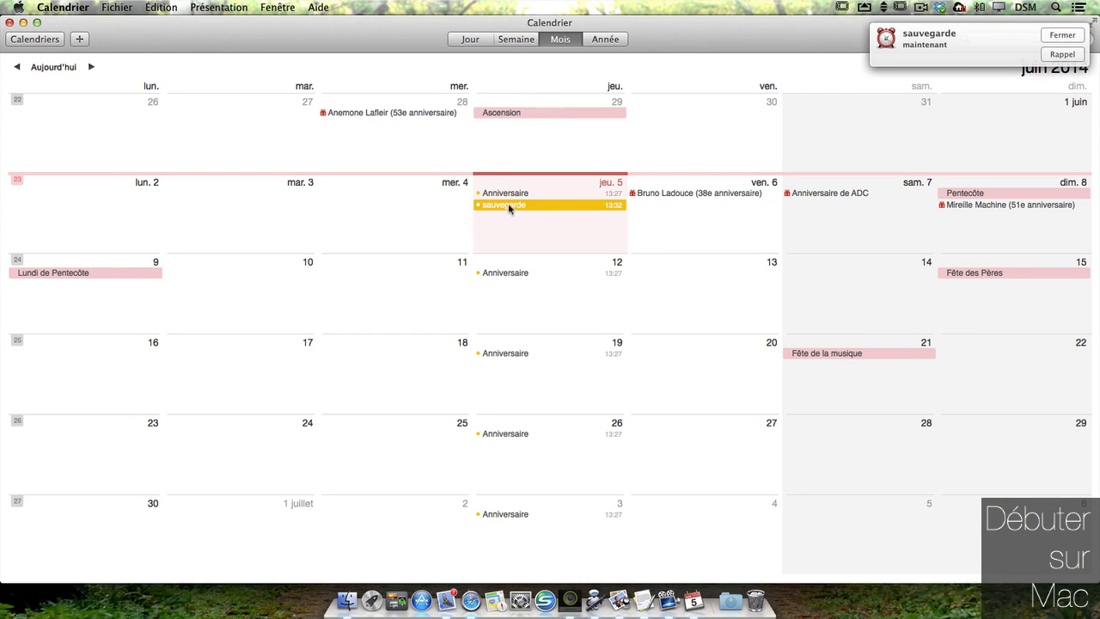
- Dismiss the sauvegarde alert and give the 5 June sauvegarde event a custom daily recurrence (quotidienne, every 1 day)
click(1063, 35)
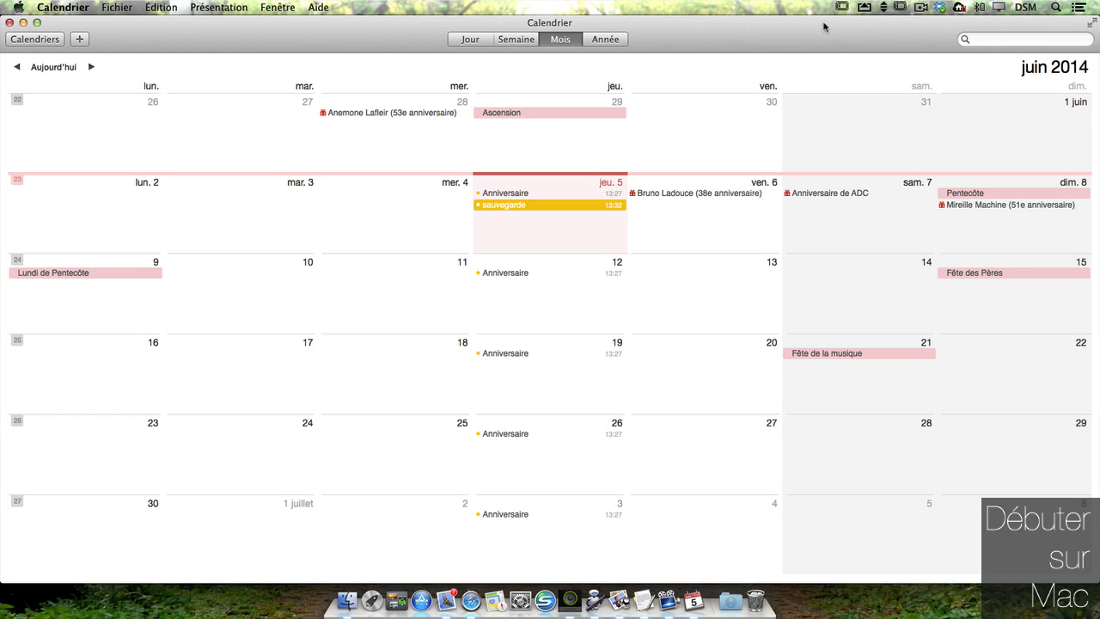
double_click(524, 206)
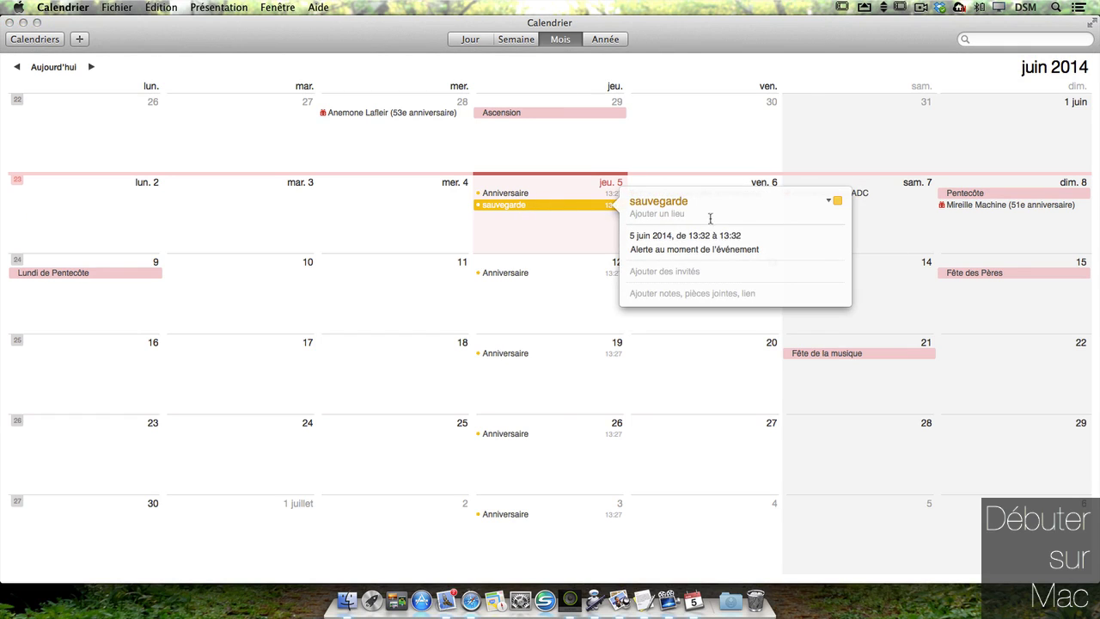
click(772, 249)
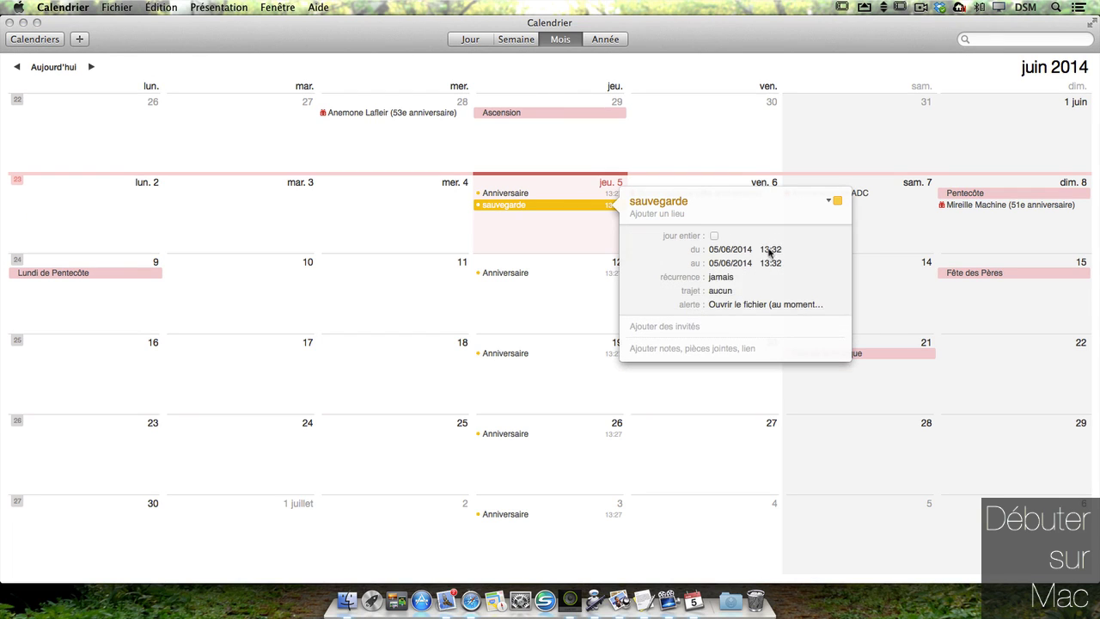
click(720, 277)
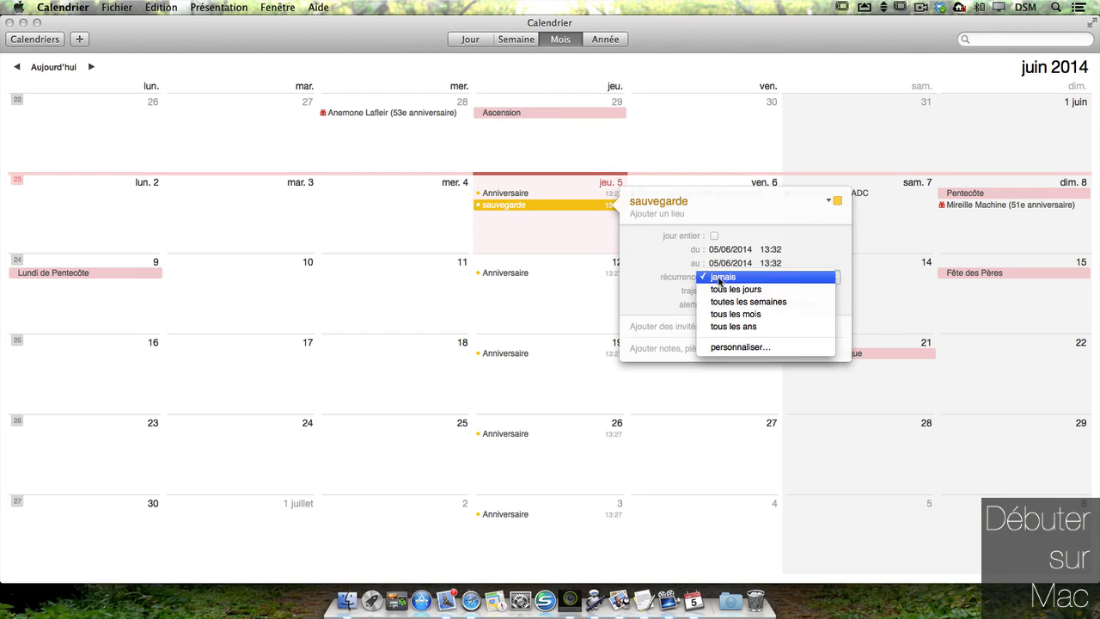
click(769, 347)
click(772, 246)
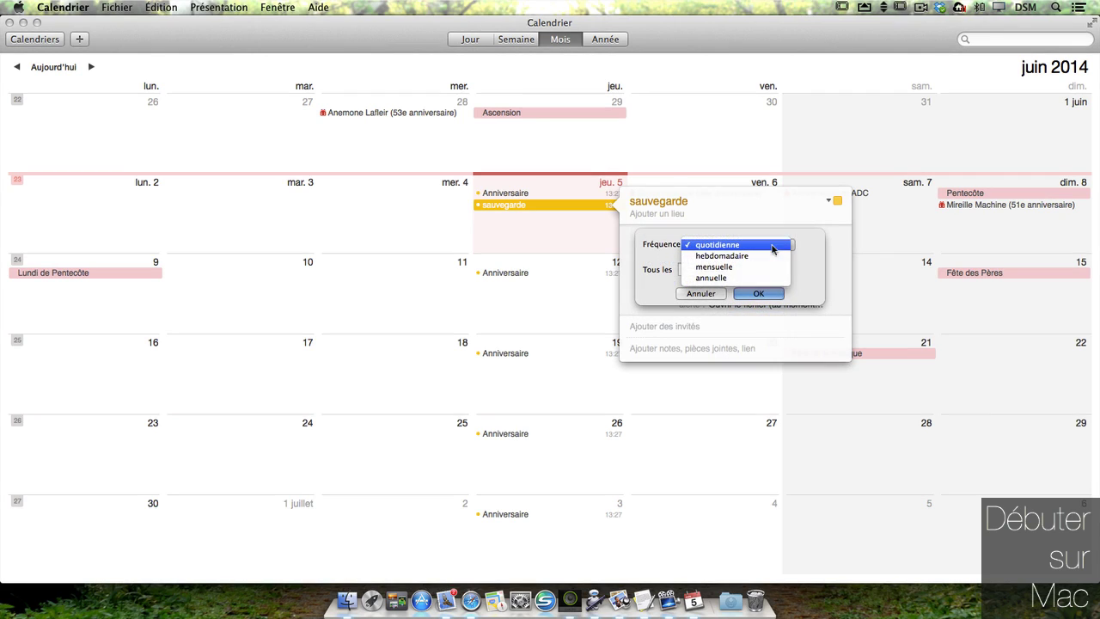
click(778, 246)
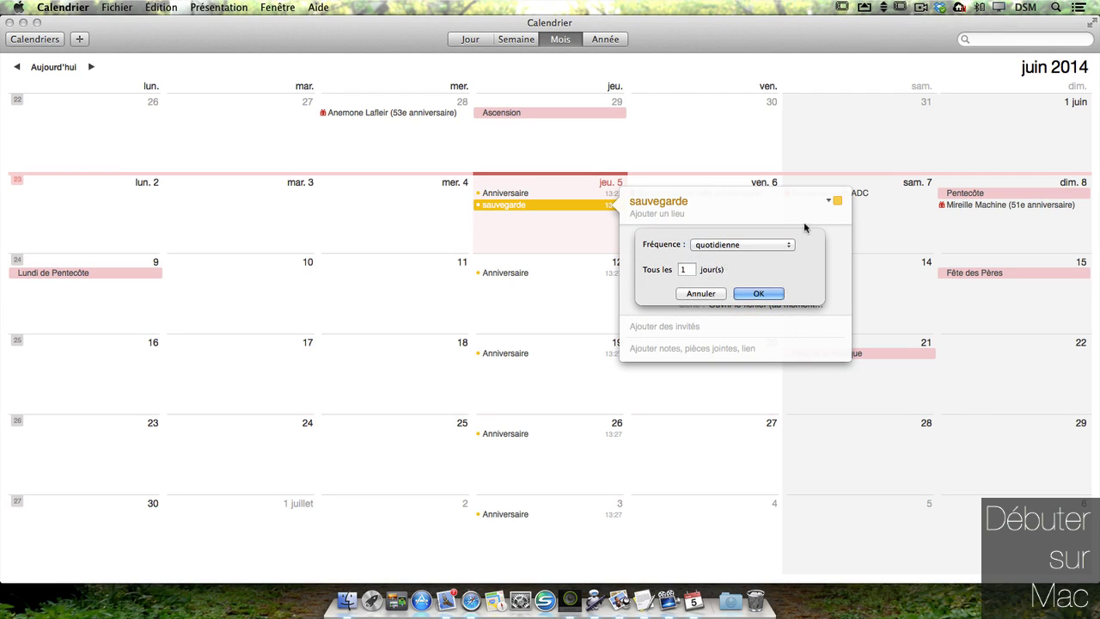
click(743, 295)
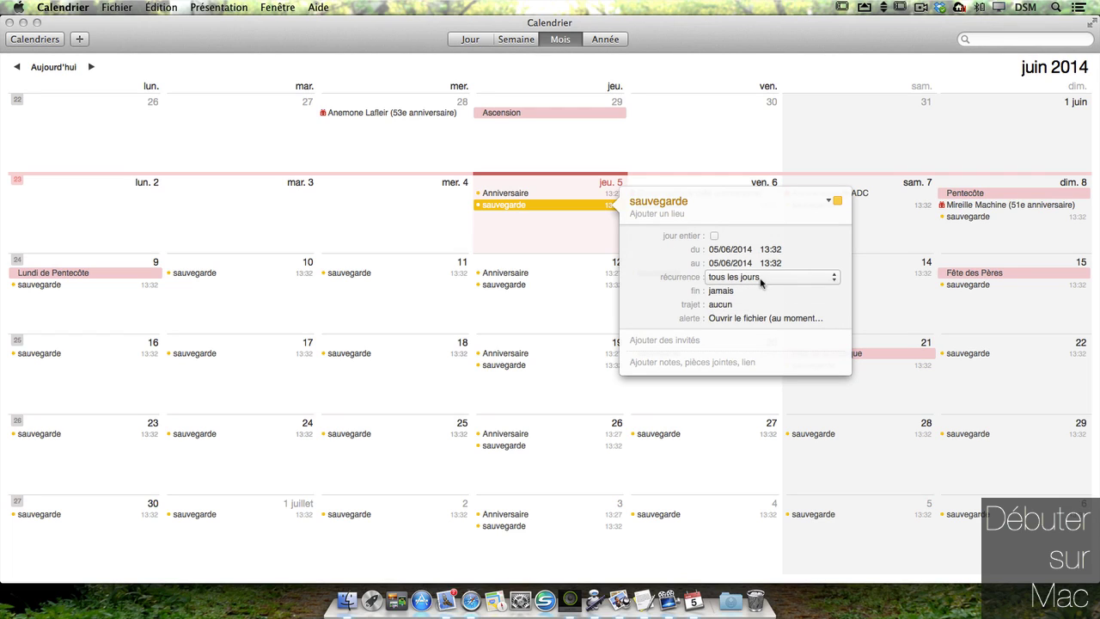
- Review the custom recurrence frequencies of the sauvegarde event, keep quotidienne and close the event details
click(773, 277)
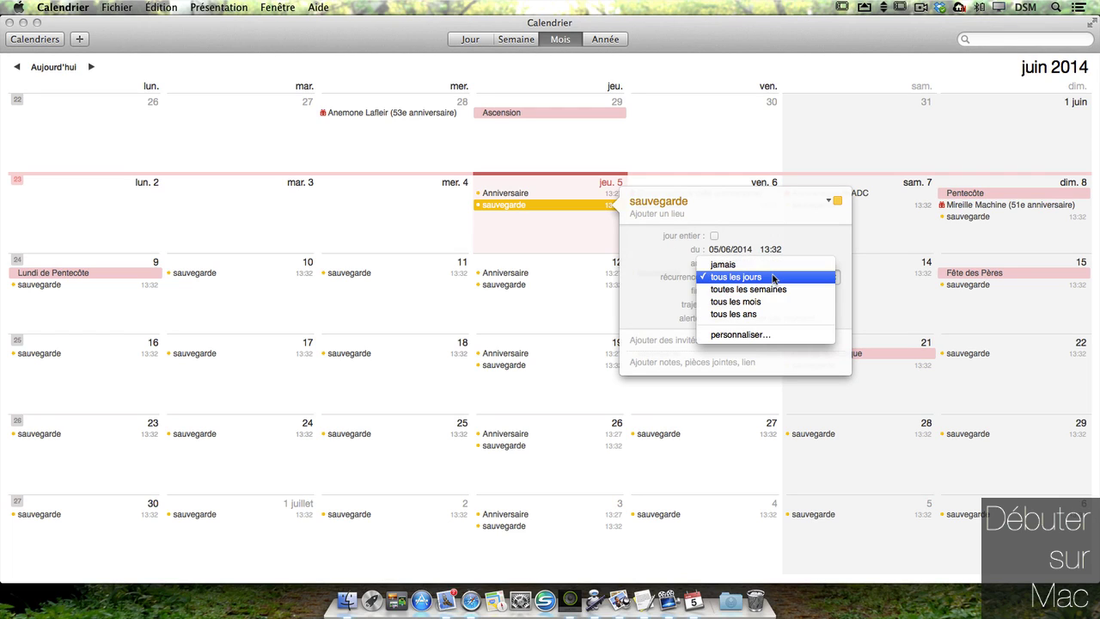
click(767, 334)
click(759, 260)
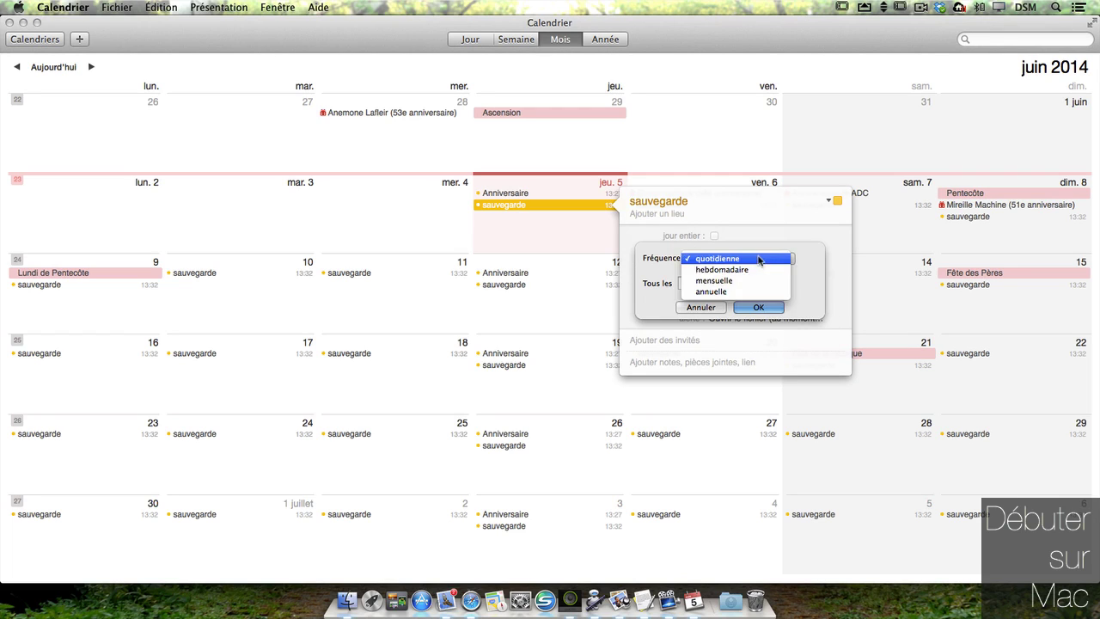
click(759, 259)
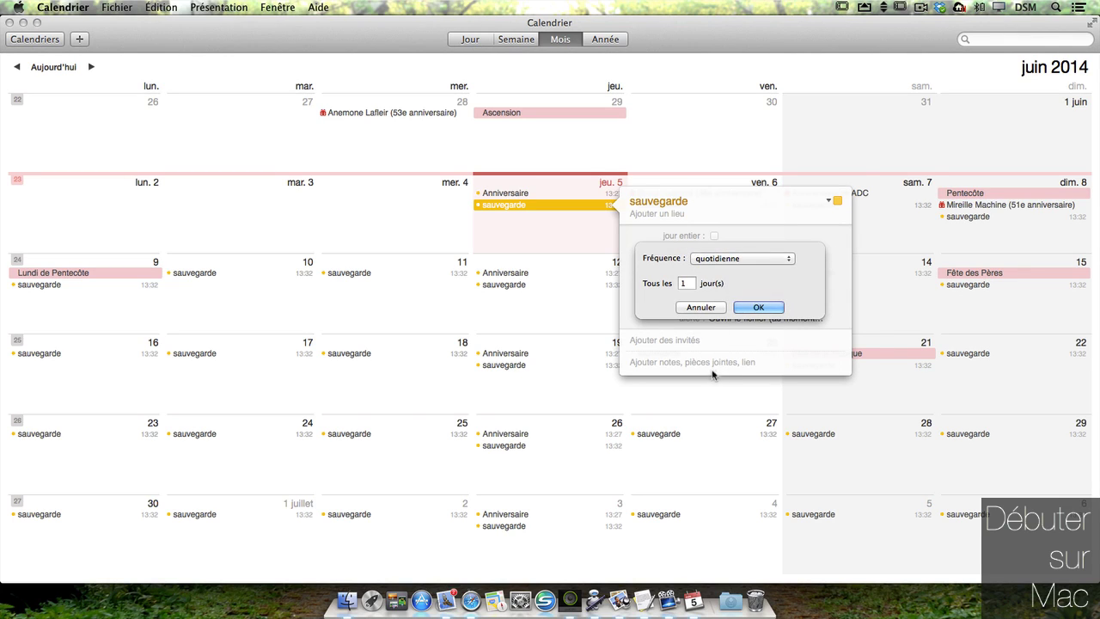
click(758, 307)
click(559, 225)
click(675, 207)
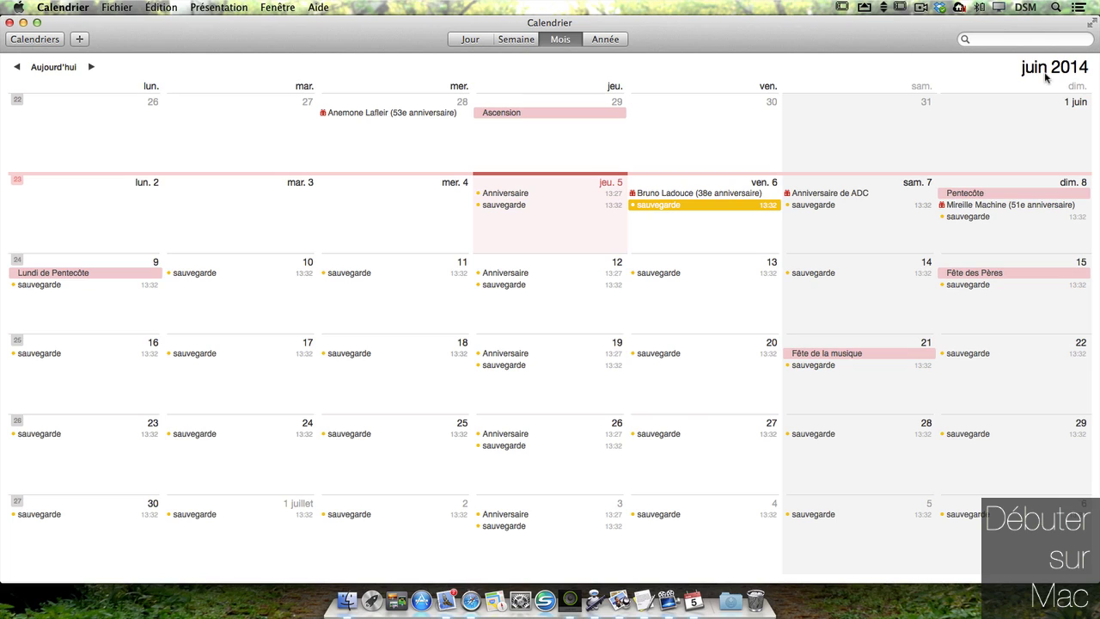
click(922, 303)
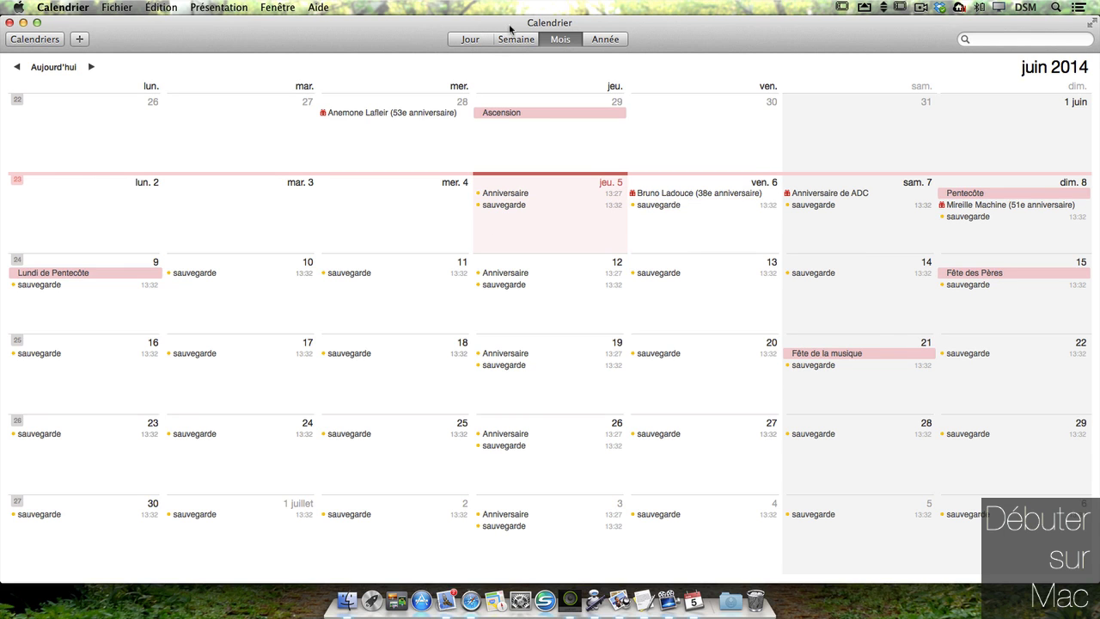
- Switch back to Automator, add filigrane1.png from the Images folder to Obtenir les éléments du Finder indiqués and save the alarm
double_click(509, 30)
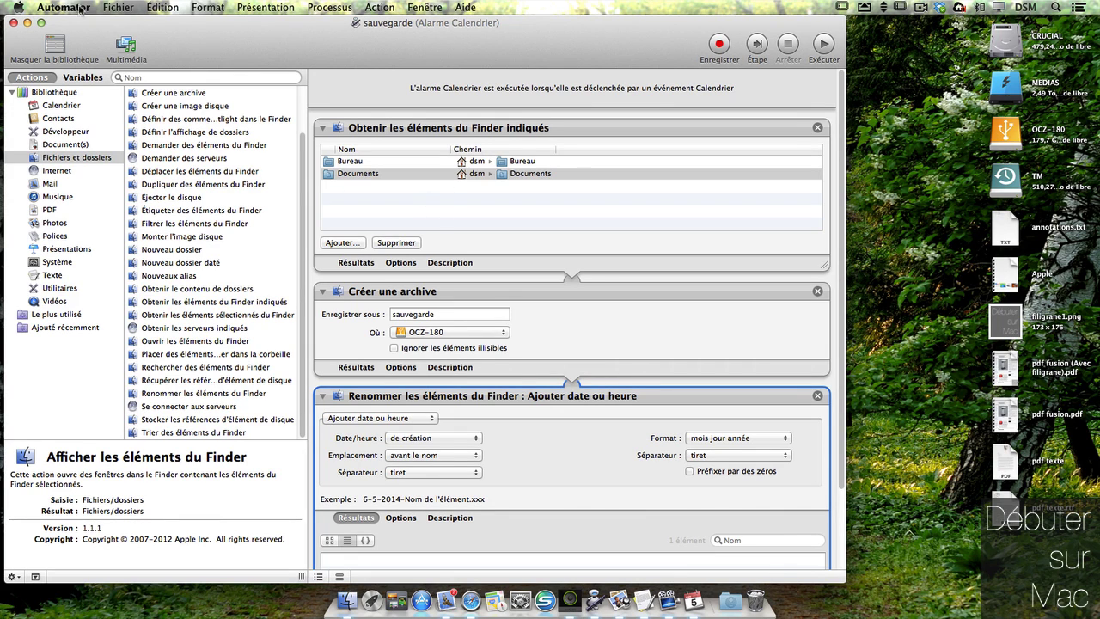
click(118, 7)
click(129, 8)
click(129, 9)
click(368, 230)
click(342, 242)
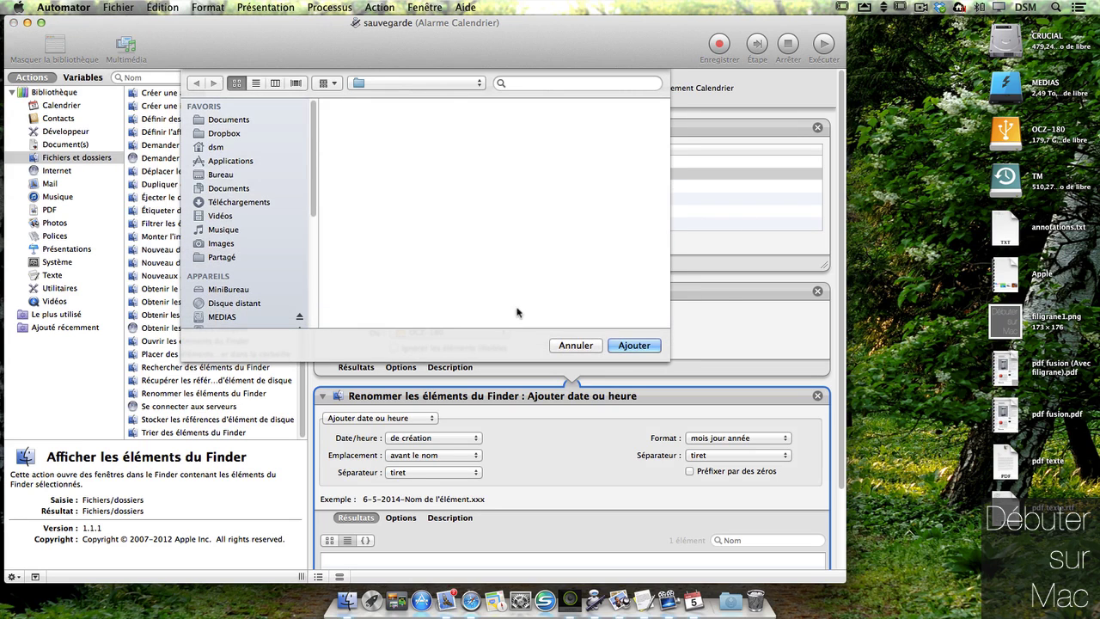
click(222, 243)
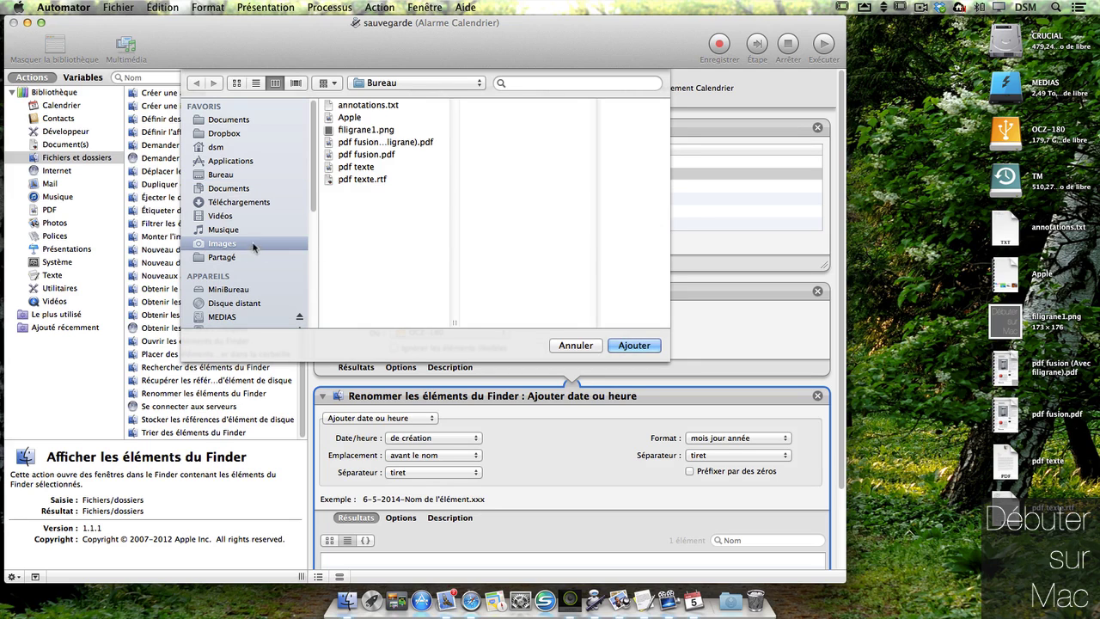
click(366, 154)
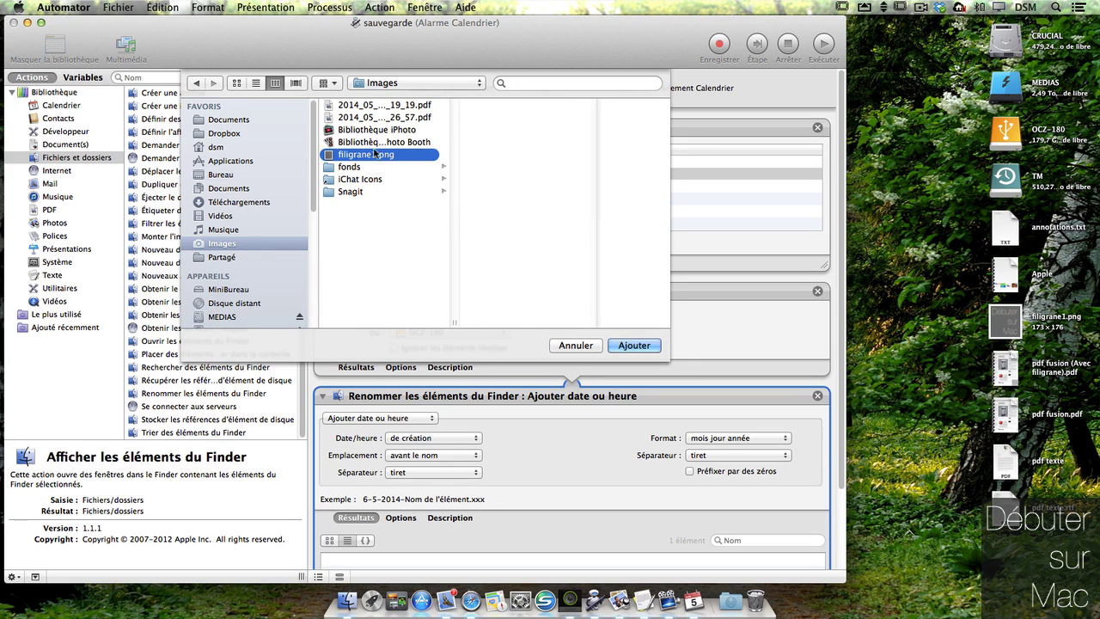
click(635, 346)
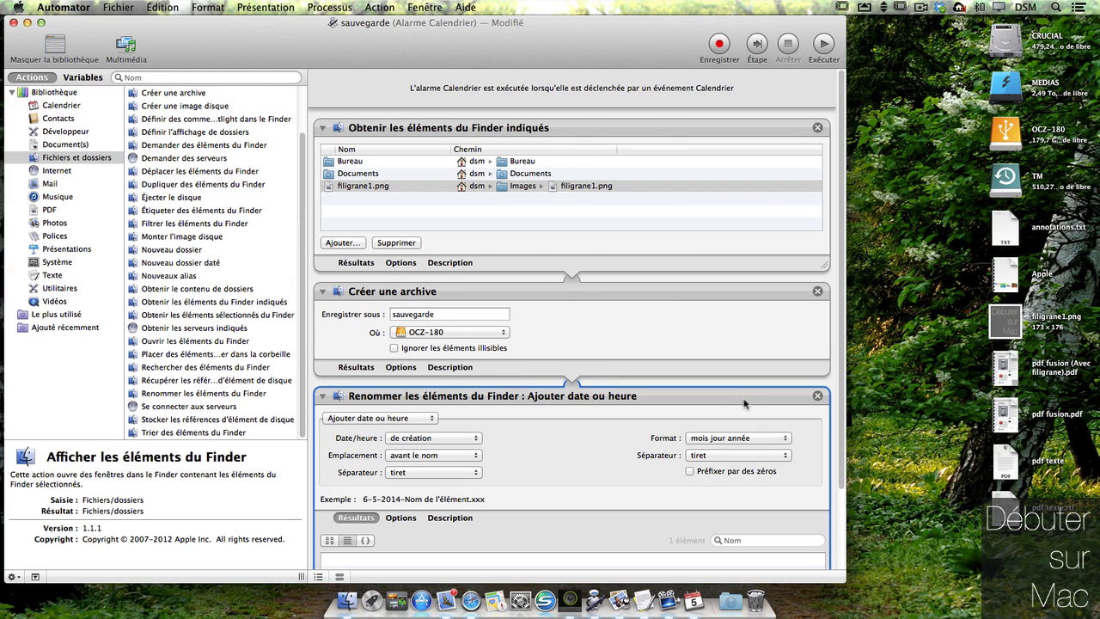
click(127, 10)
click(167, 83)
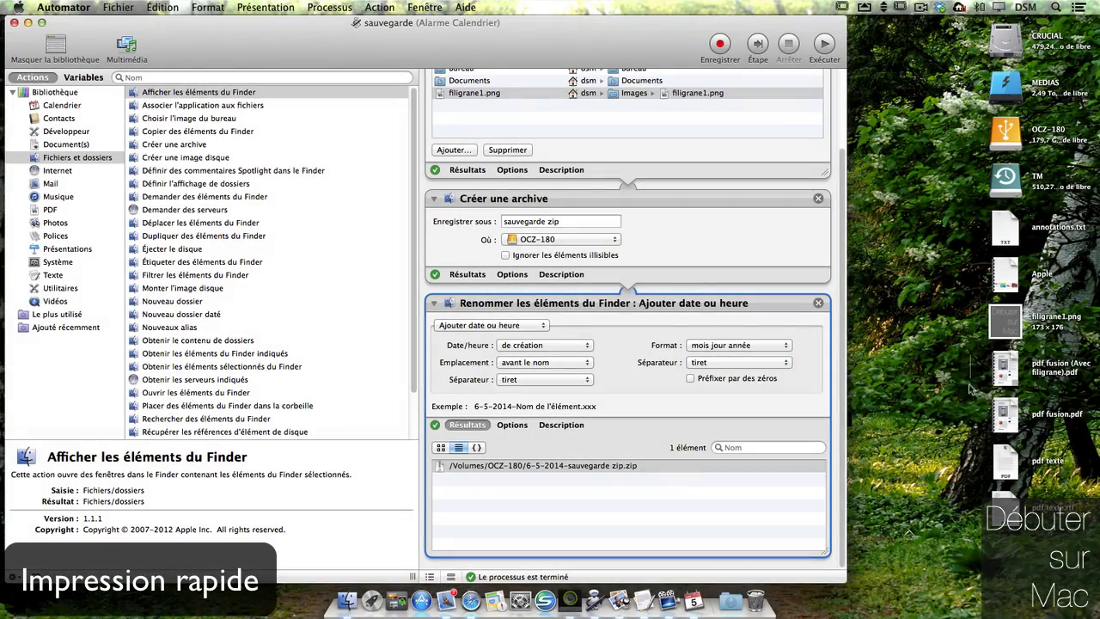
- Close the Automator workflow and open the Officejet Pro 8600 print queue from the Imprimantes et scanners settings in Préférences Système
drag(969, 389, 1074, 537)
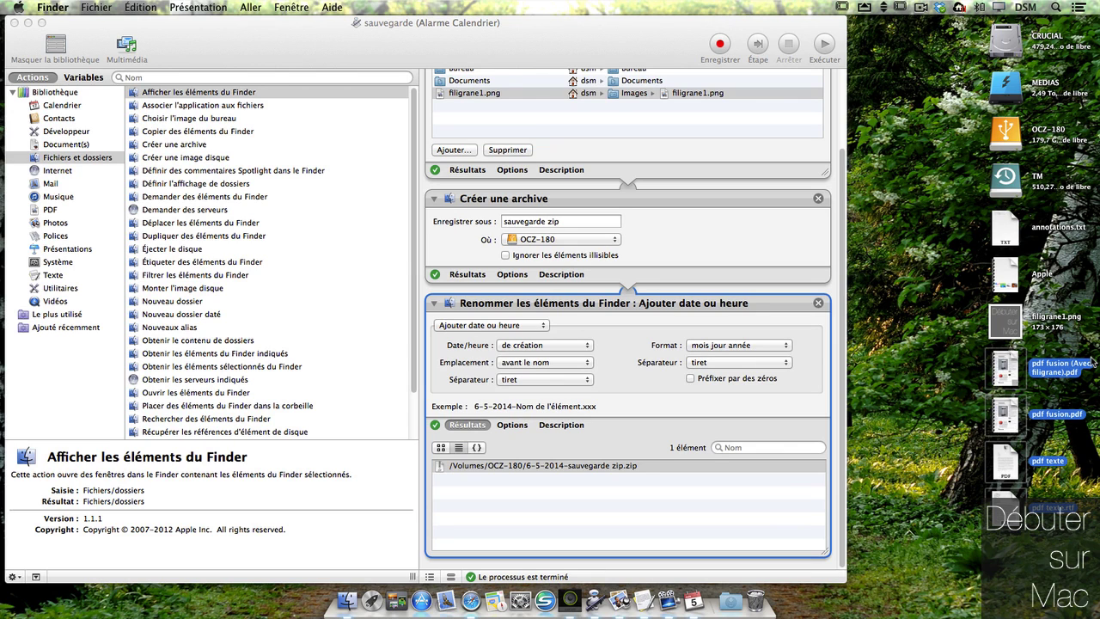
click(13, 23)
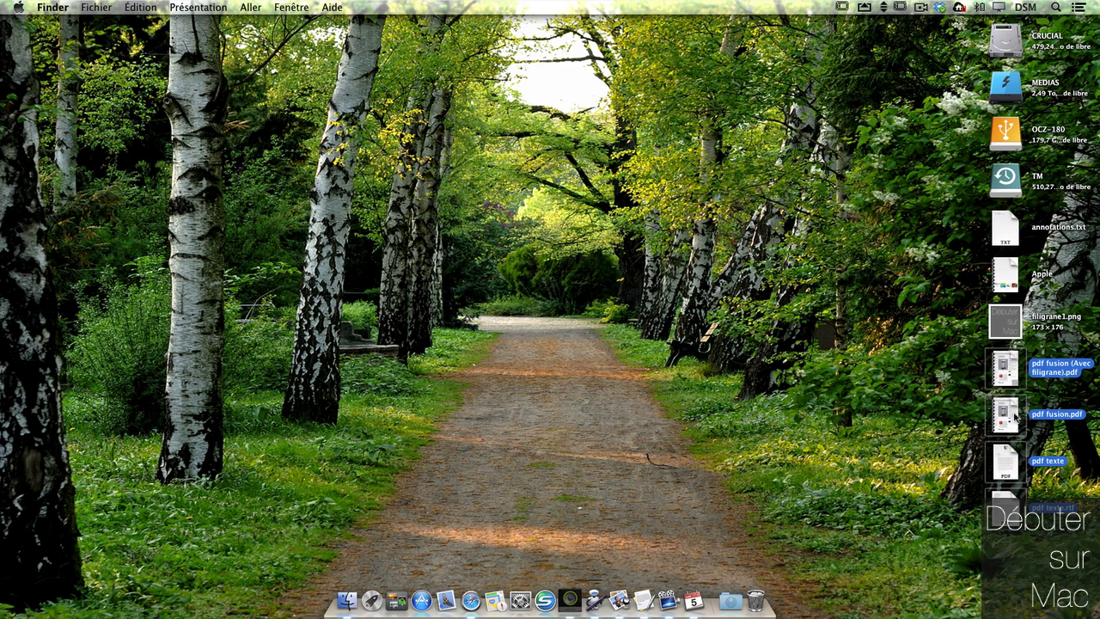
click(524, 603)
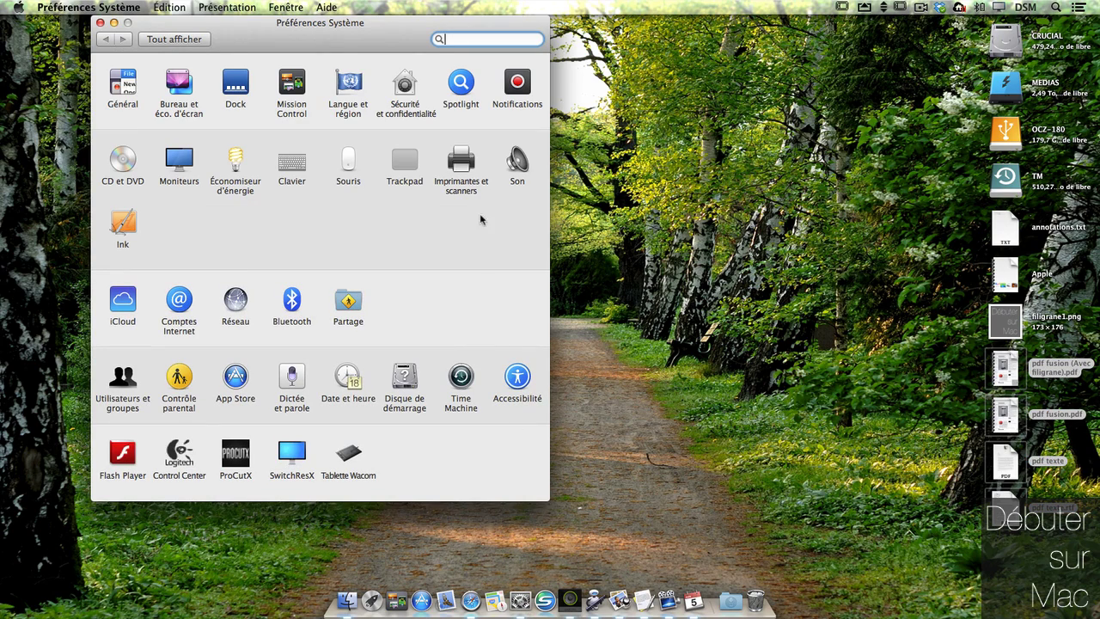
click(463, 158)
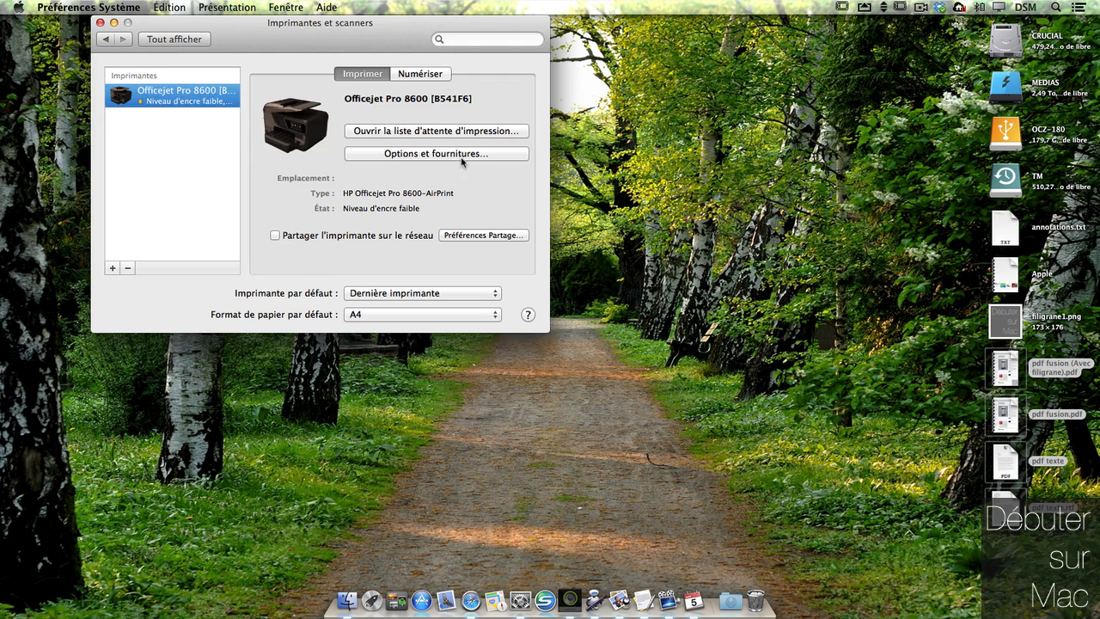
right_click(207, 94)
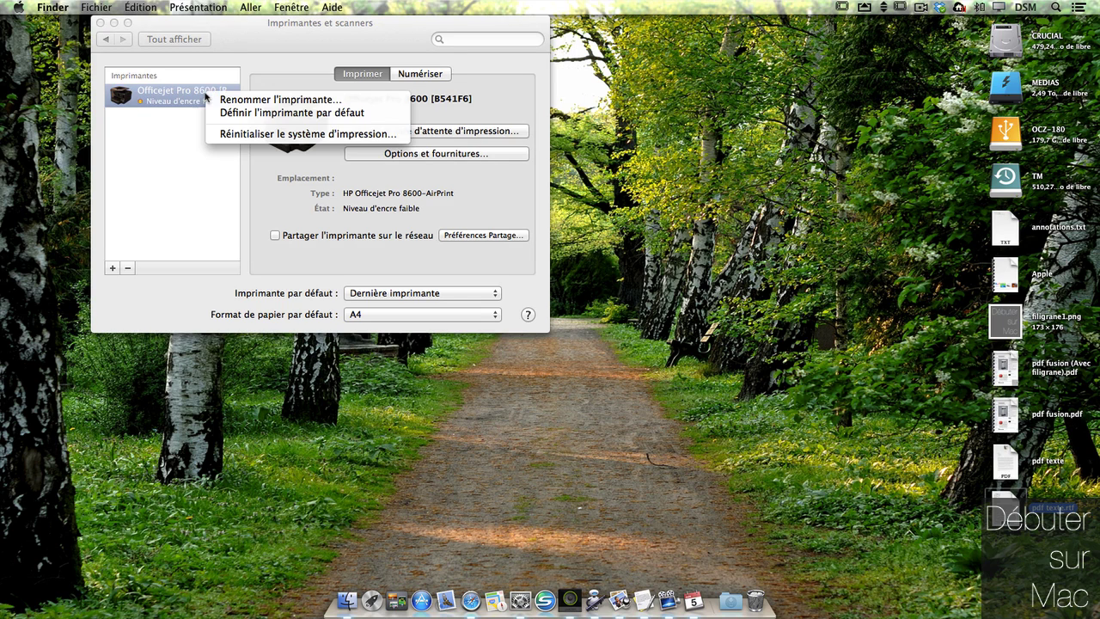
click(371, 119)
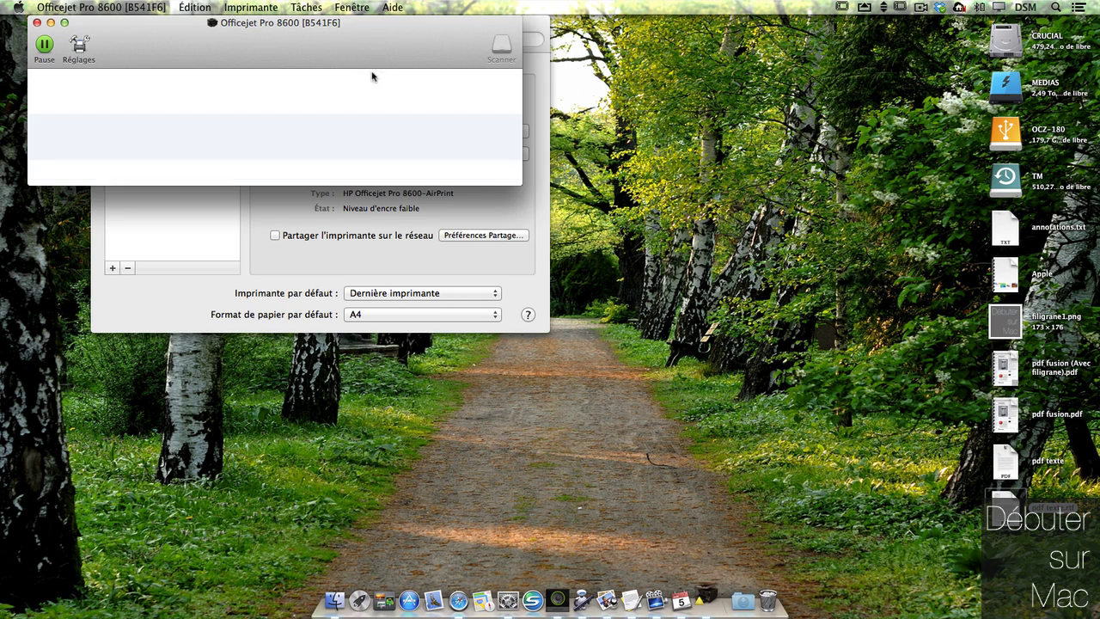
drag(389, 38, 447, 28)
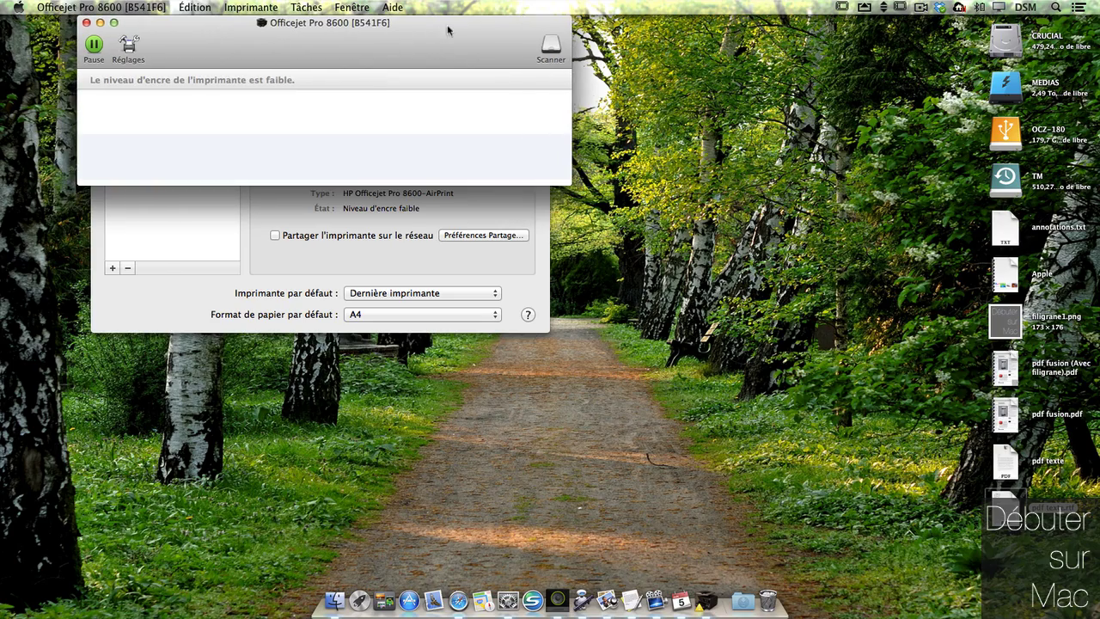
- Keep the Officejet Pro 8600 in the Dock, then close its print queue and Préférences Système
right_click(712, 600)
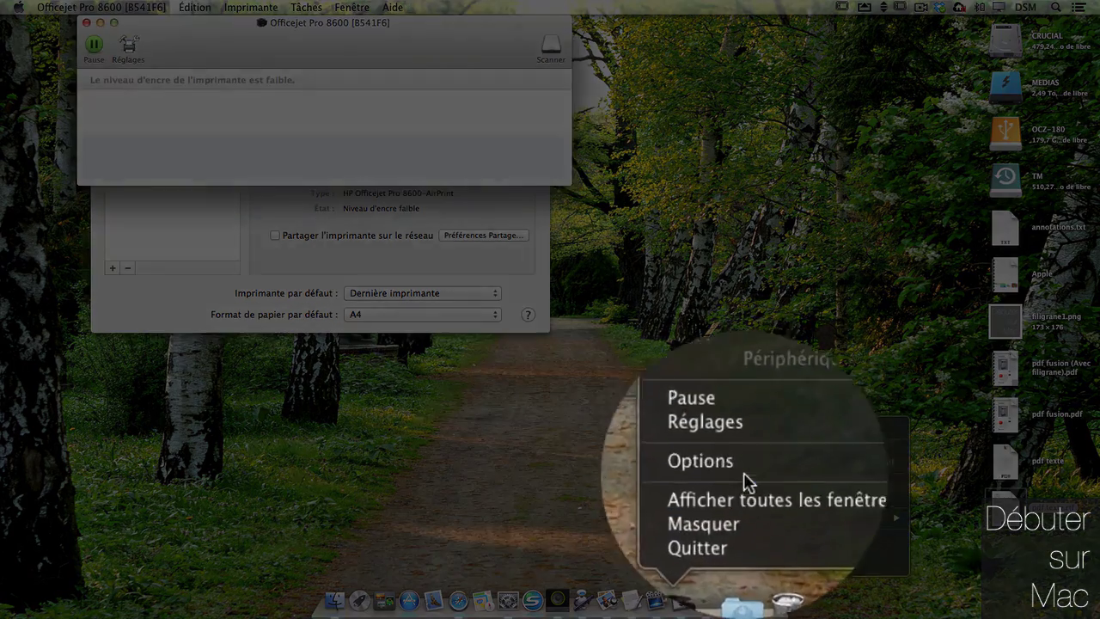
mouse_move(762, 521)
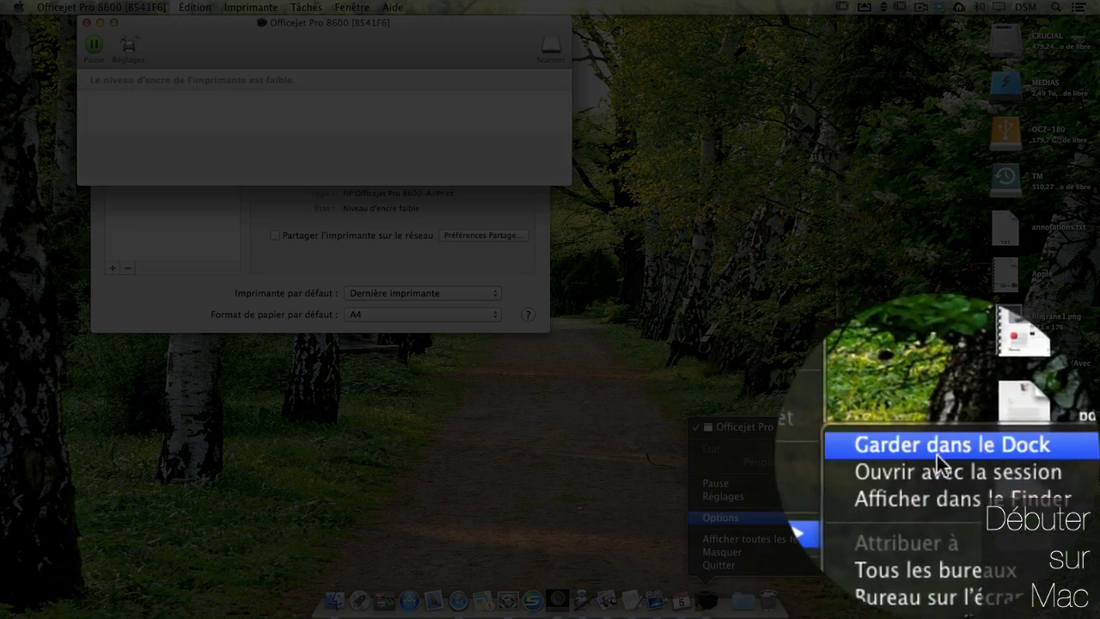
click(936, 455)
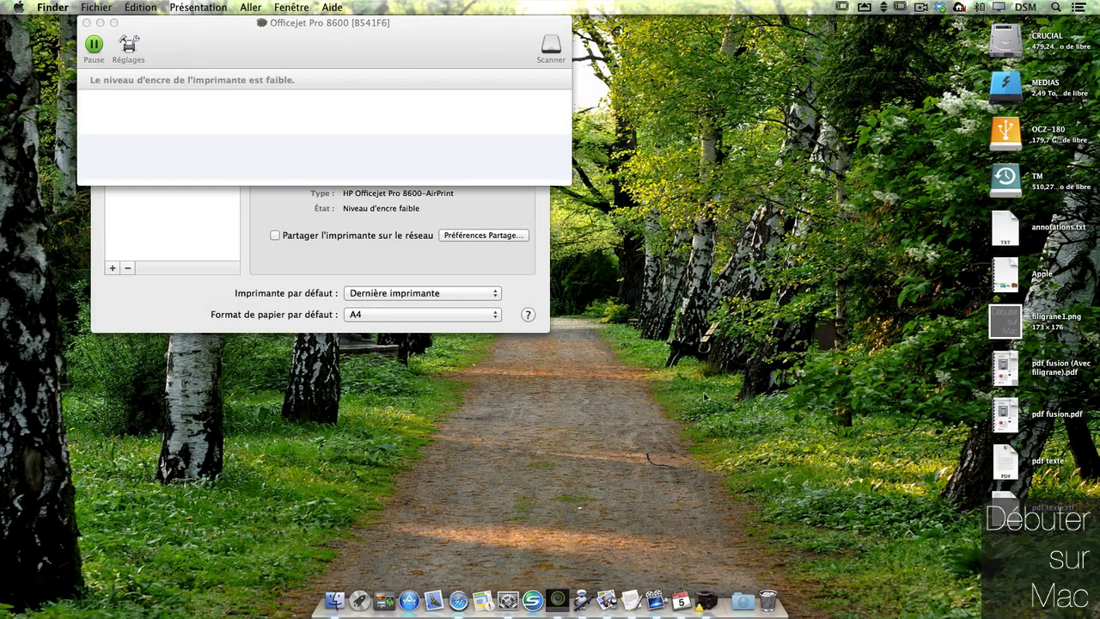
click(86, 22)
click(100, 25)
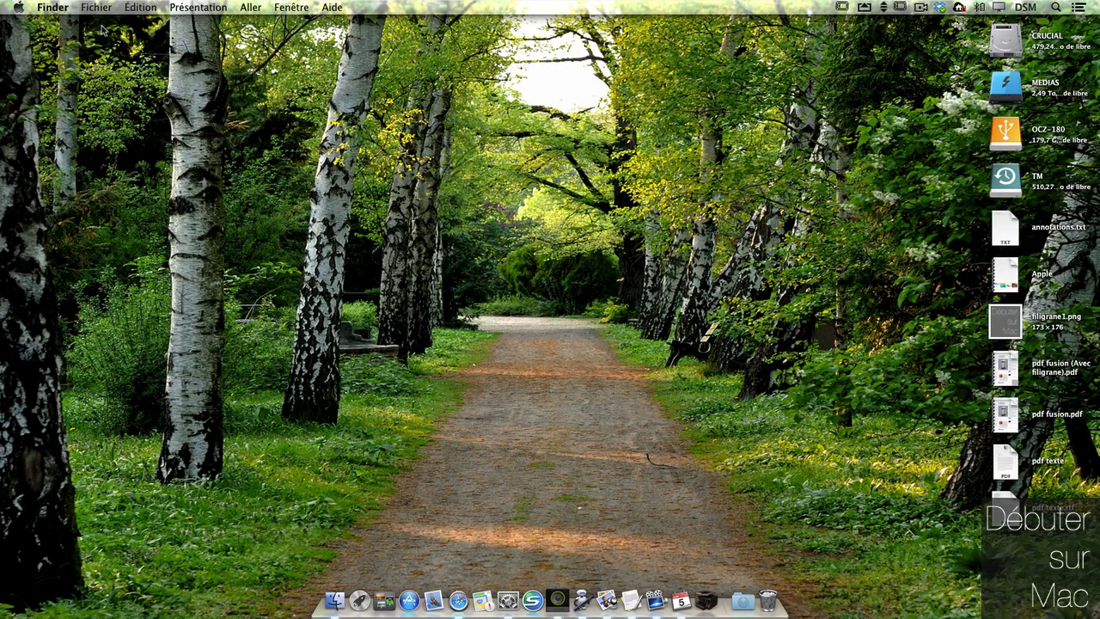
- Print the desktop file pdf texte through the Officejet Pro 8600 in the Dock and close its print queue
drag(1007, 468, 708, 595)
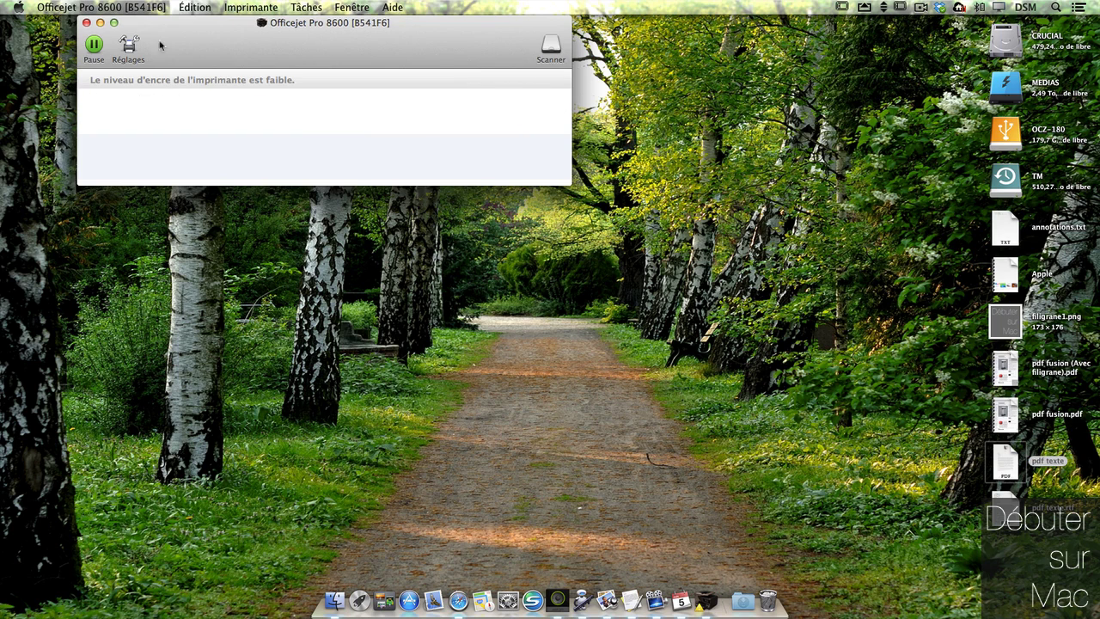
click(86, 22)
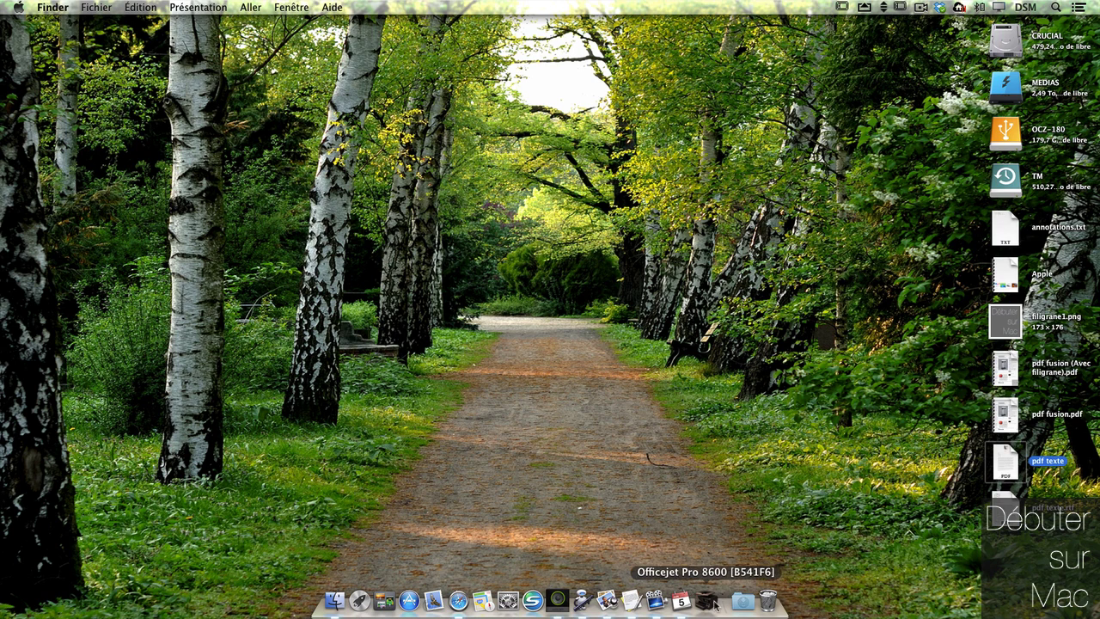
- Remove the Officejet Pro 8600 from the Dock, then switch to Automator and create a new Service document
drag(718, 601, 786, 508)
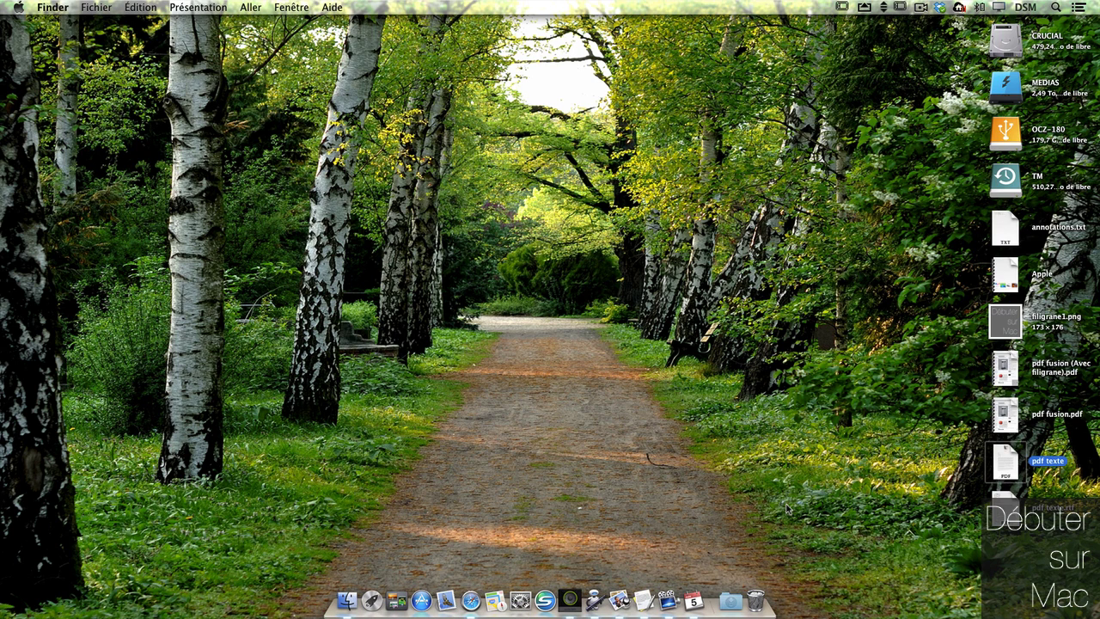
click(594, 599)
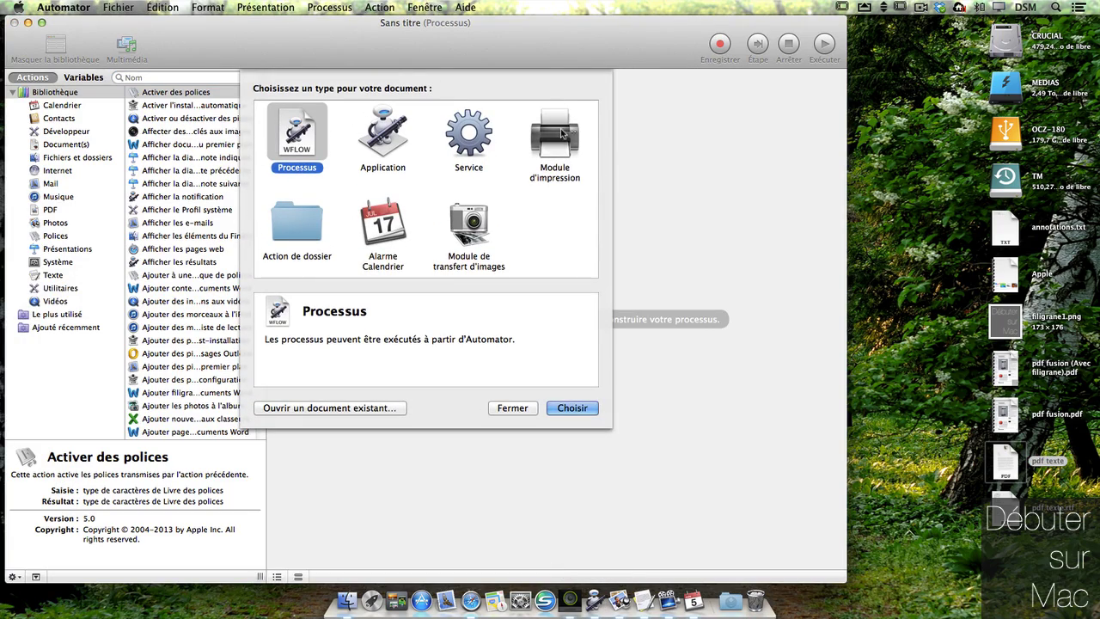
click(474, 148)
click(572, 408)
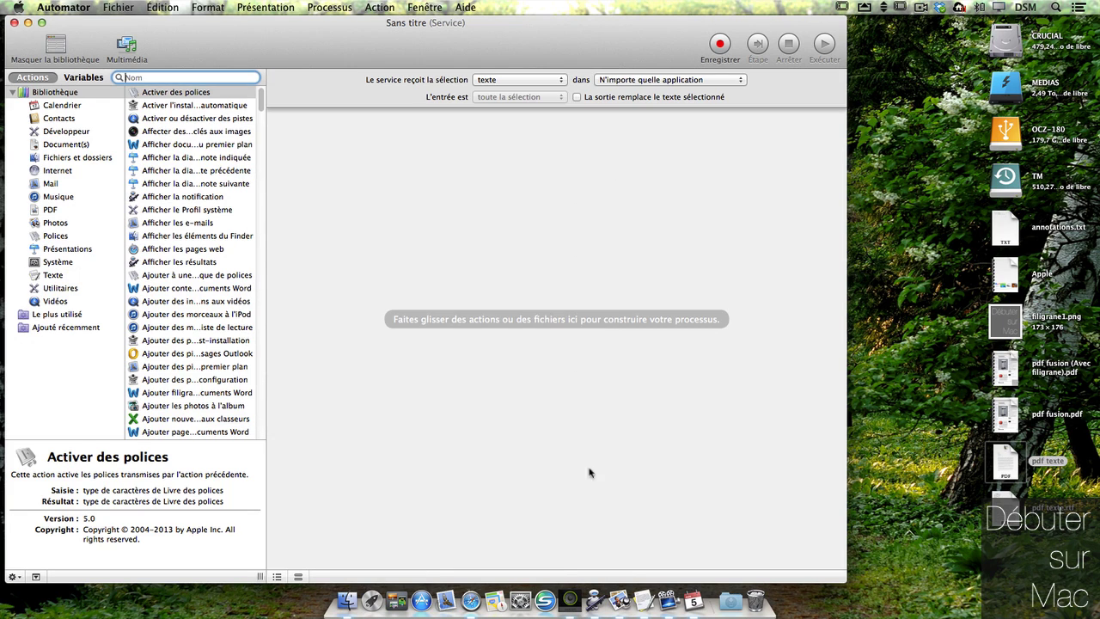
- Set the service to receive fichiers ou dossiers as its selection
click(519, 79)
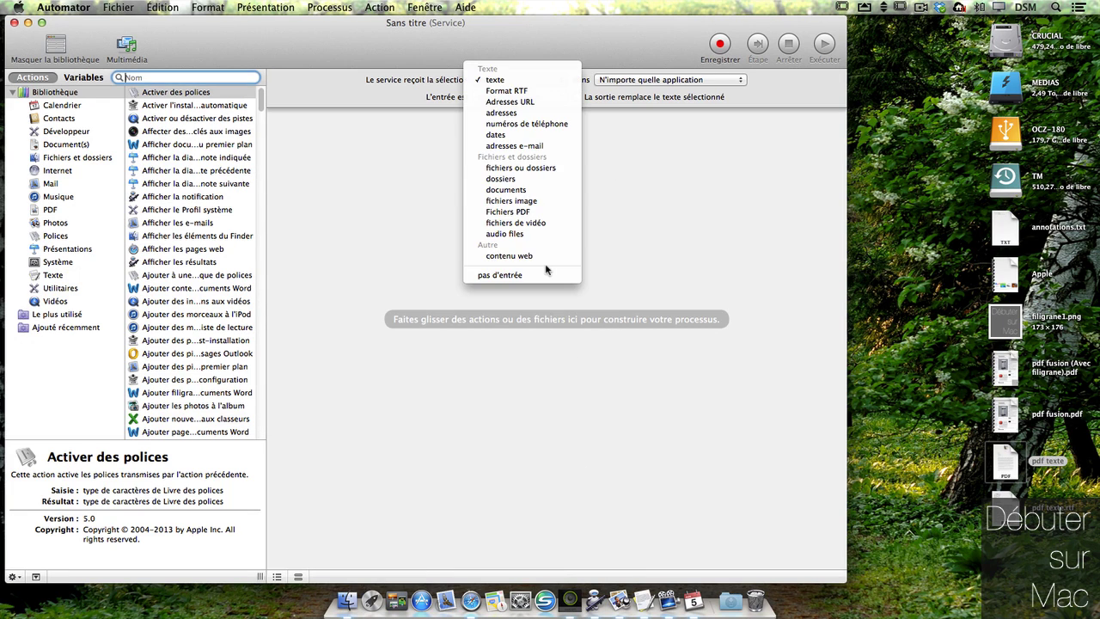
click(541, 167)
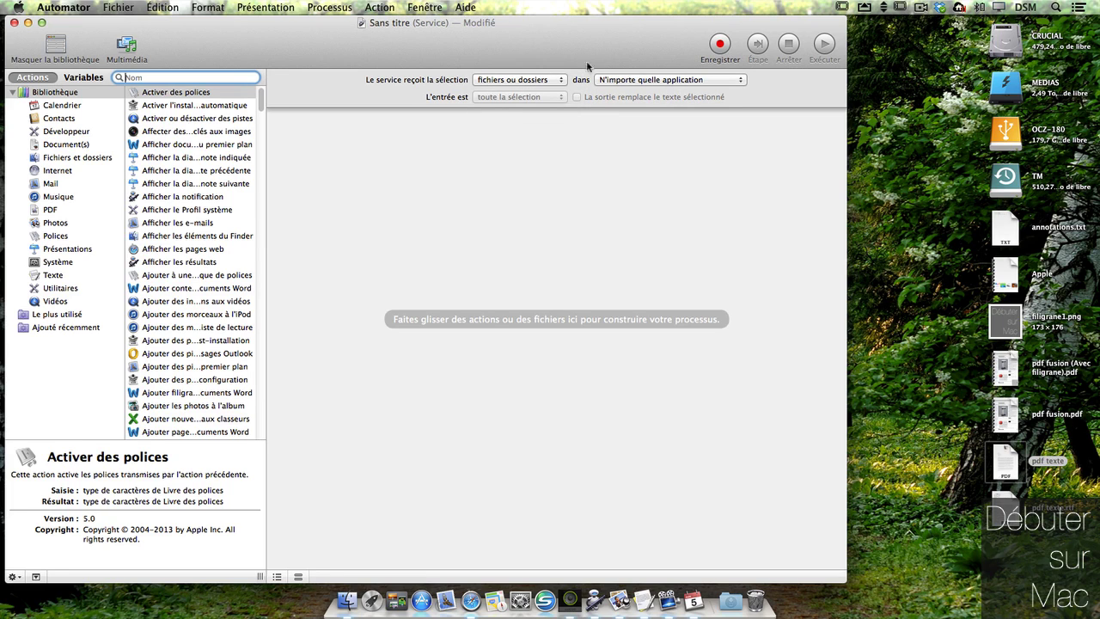
drag(587, 66, 594, 66)
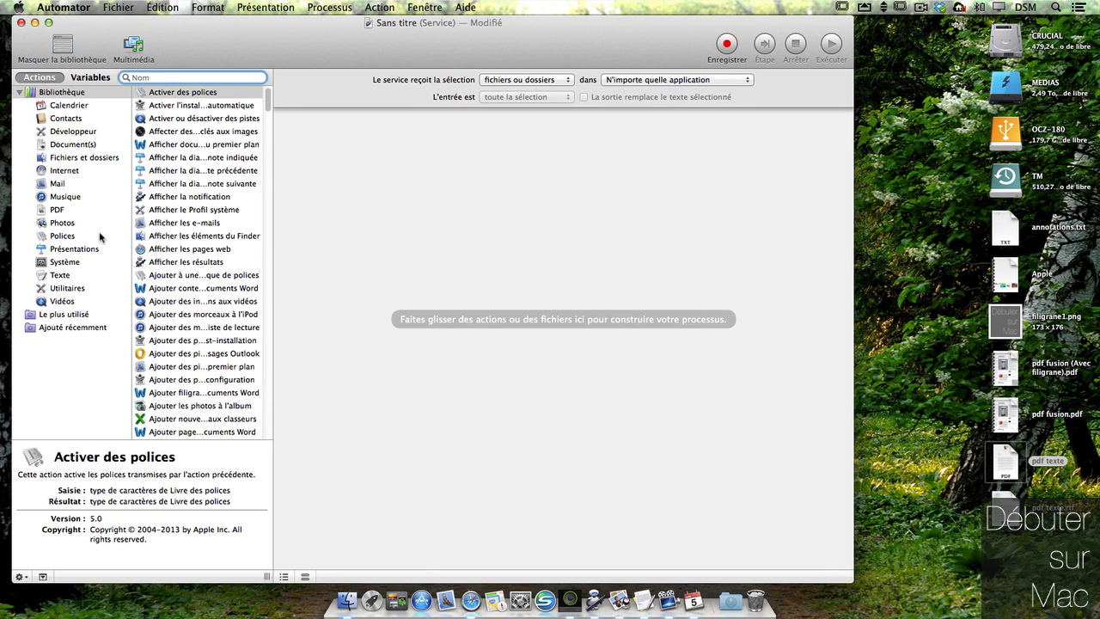
- Find the Imprimer les éléments du Finder action, add it to the service and make it print on the Officejet Pro 8600
text(imp)
drag(214, 210, 603, 206)
click(606, 150)
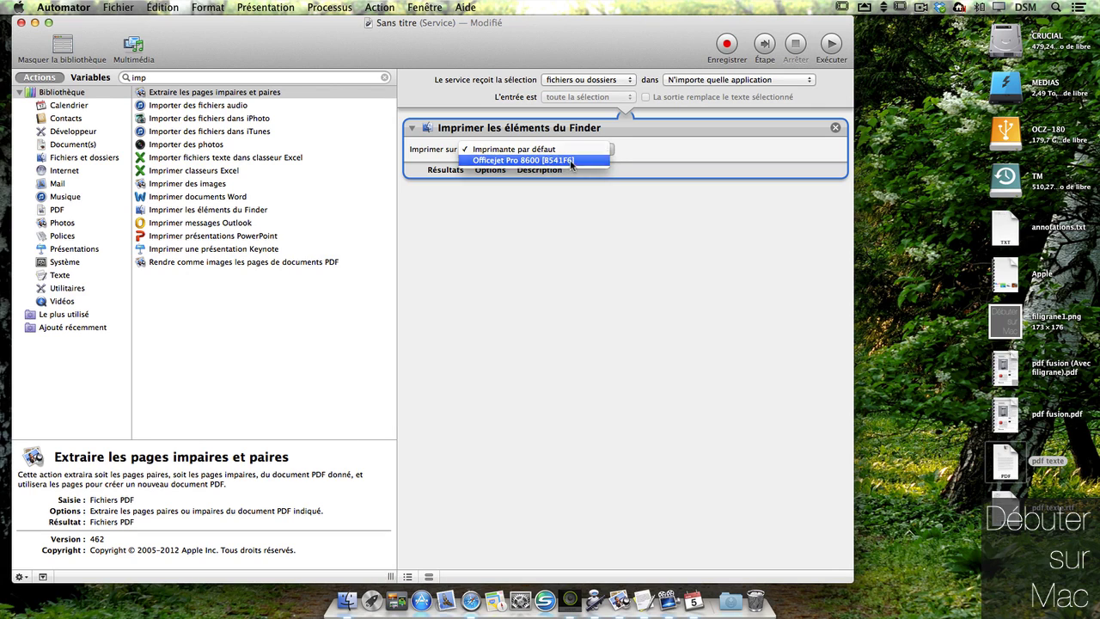
click(571, 161)
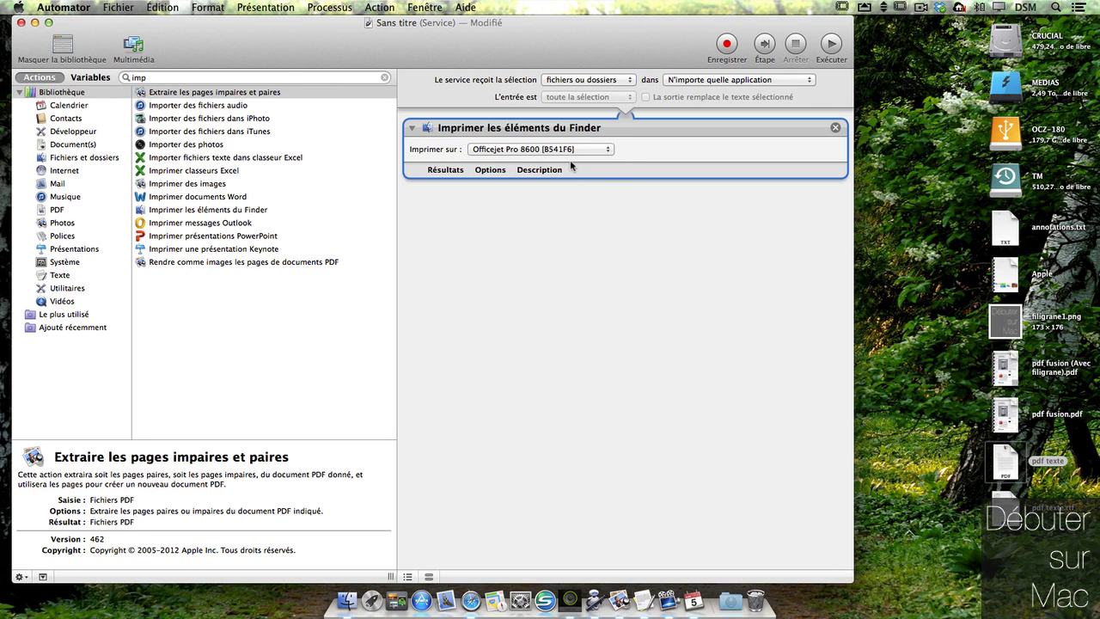
- Save the service under the name impression
click(120, 7)
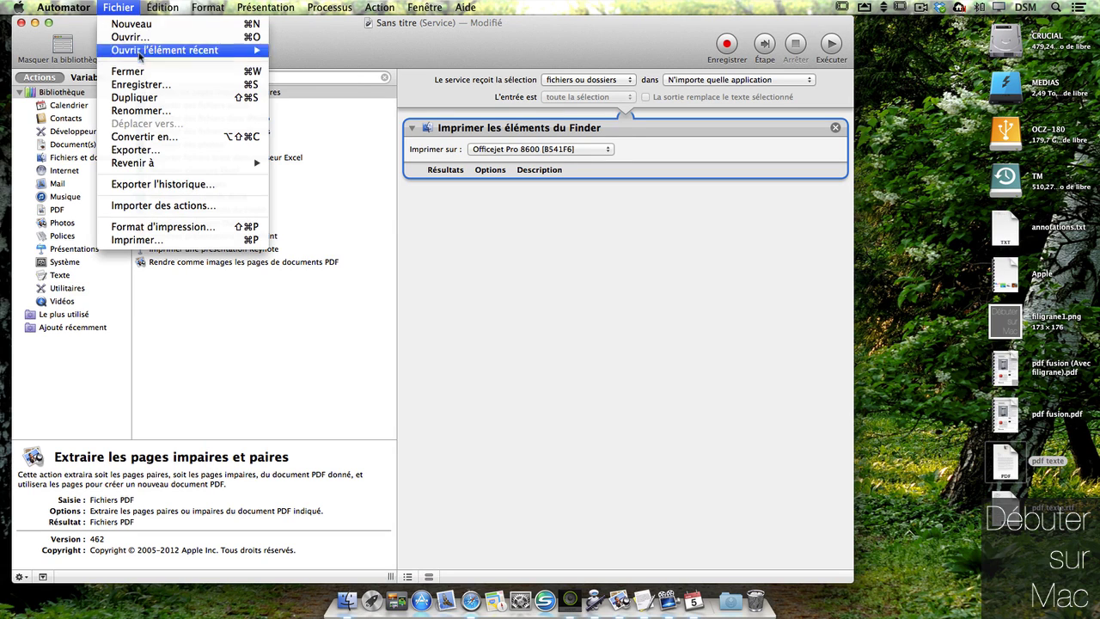
click(167, 87)
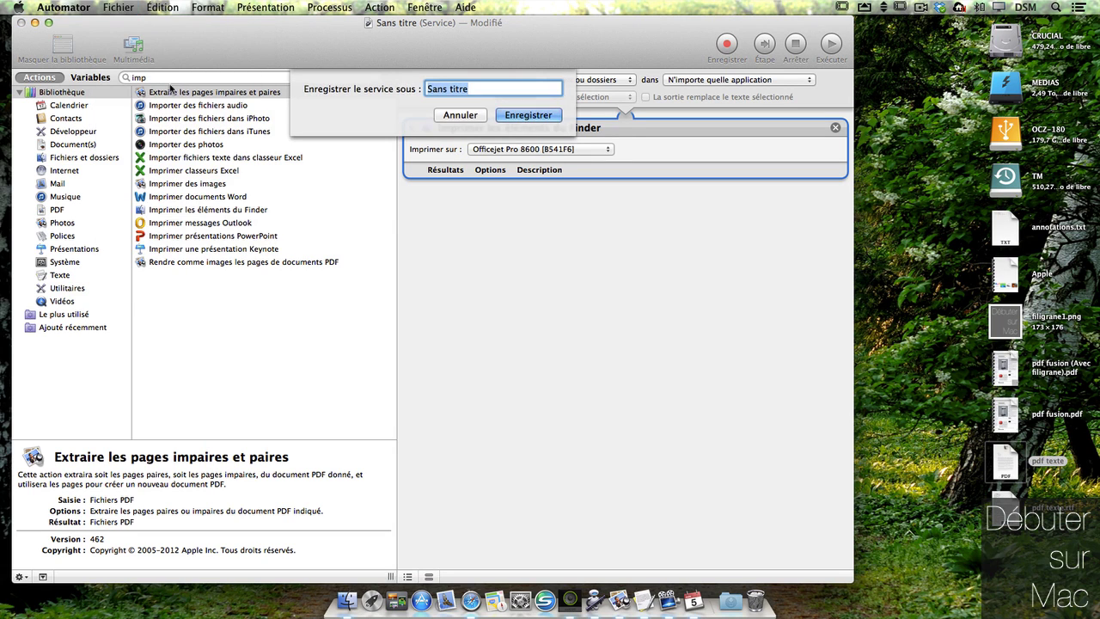
text(impression)
click(528, 114)
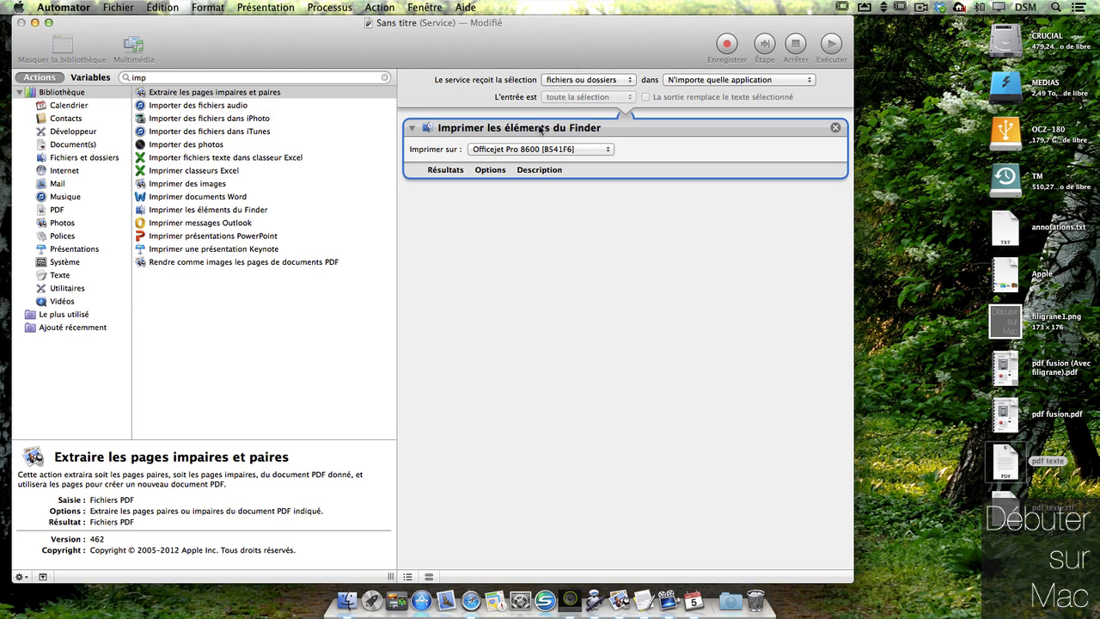
- Select the two pdf fusion files and the two pdf texte files on the desktop and run the impression service on them
click(964, 418)
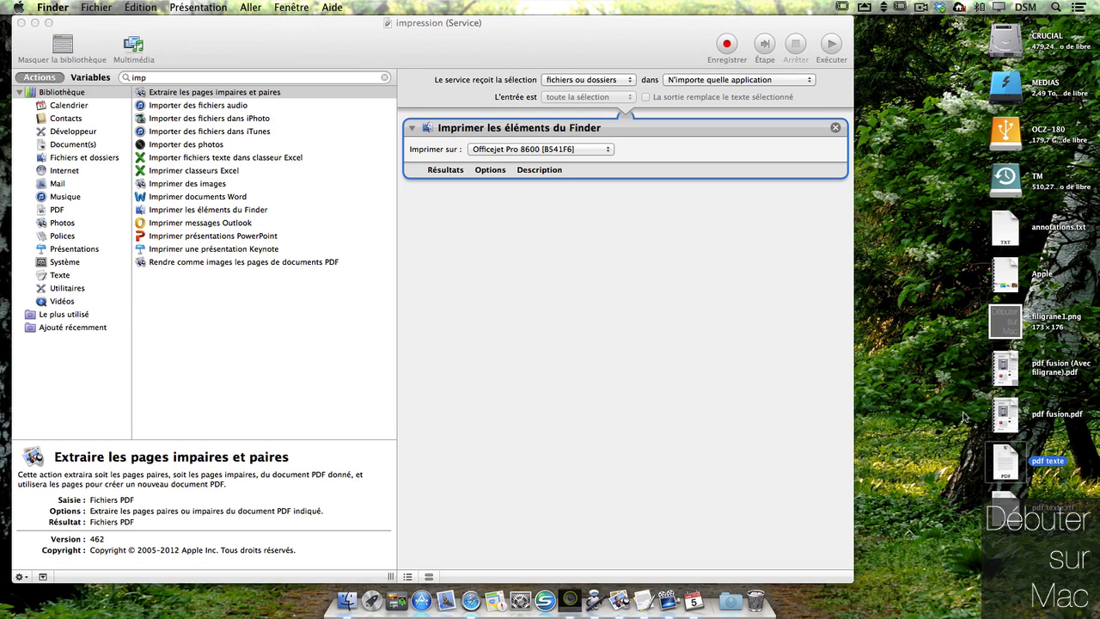
drag(977, 359, 1020, 517)
right_click(1020, 517)
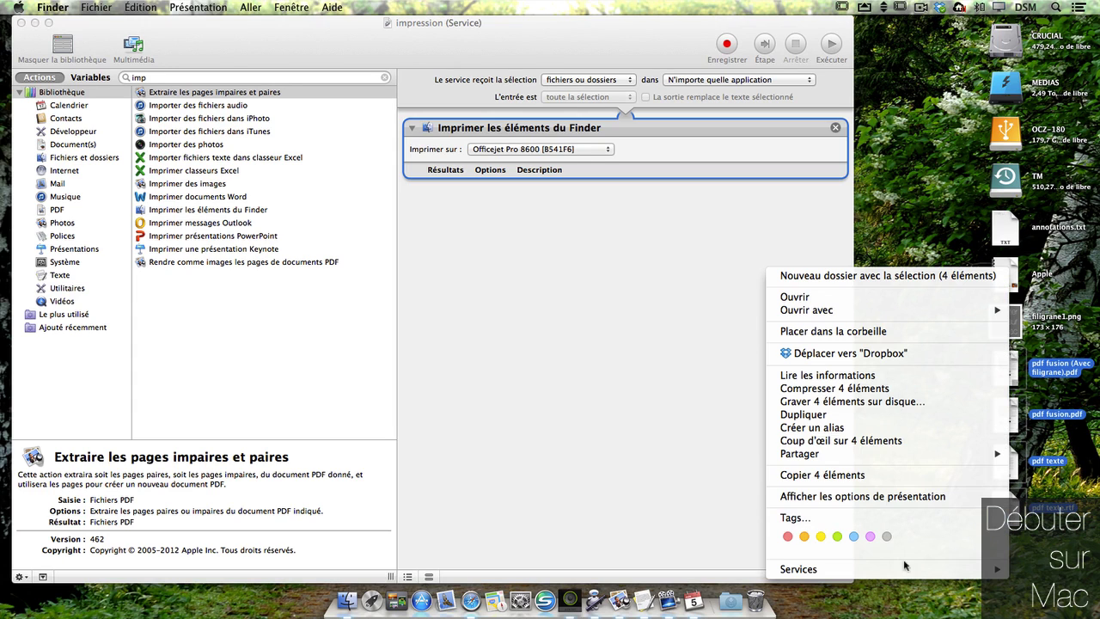
mouse_move(864, 572)
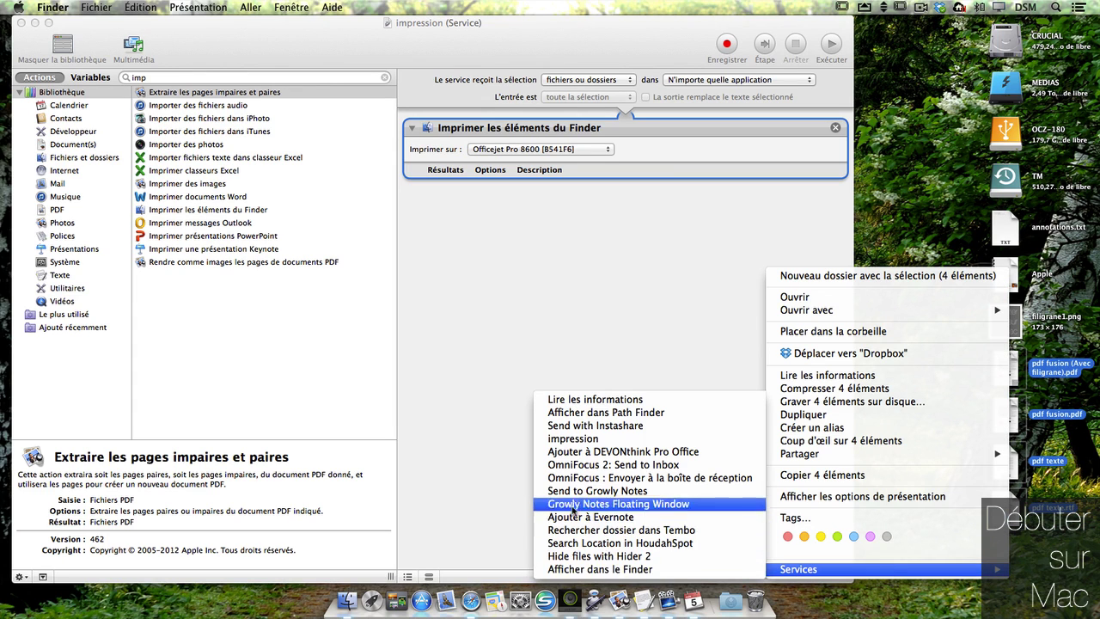
click(582, 439)
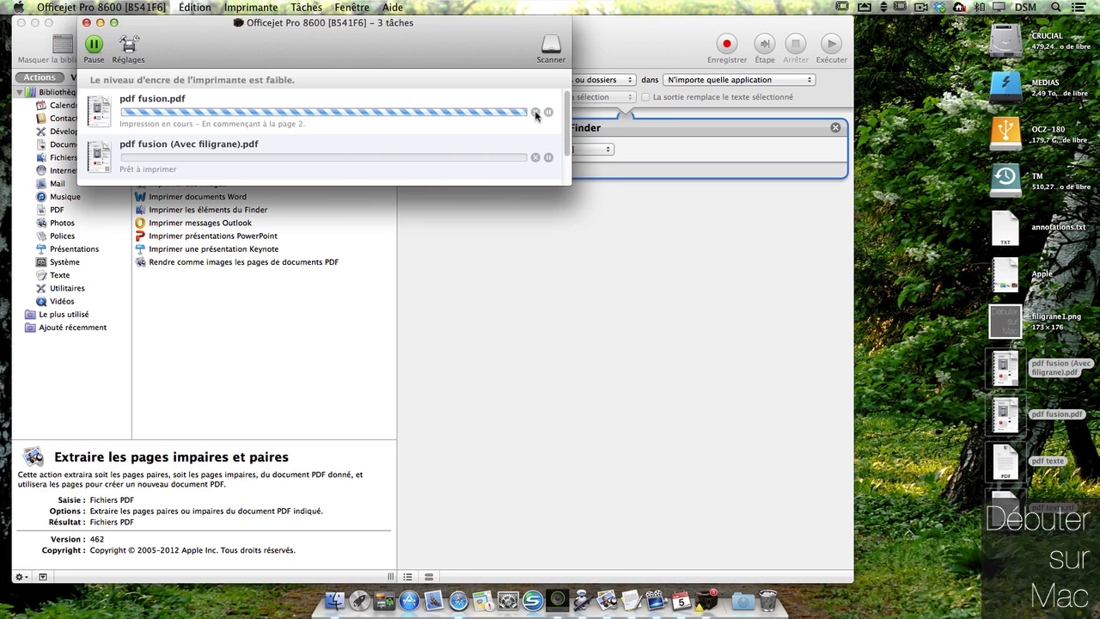
- Cancel the print jobs waiting in the Officejet Pro 8600 queue, including pdf fusion.pdf and pdf fusion (Avec filigrane).pdf
click(535, 113)
click(538, 158)
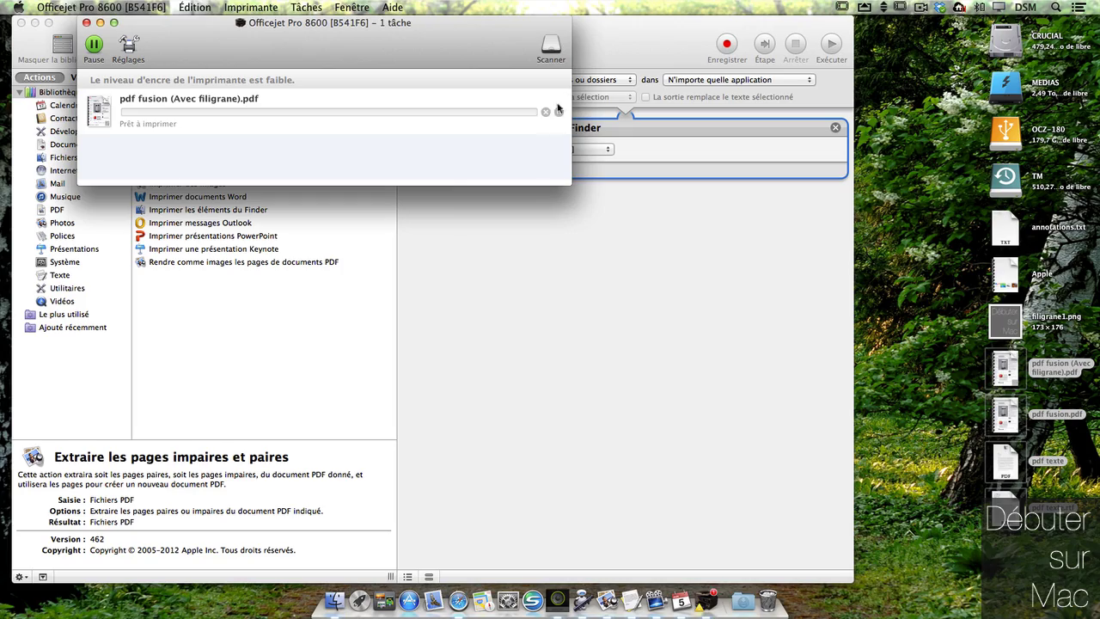
click(545, 112)
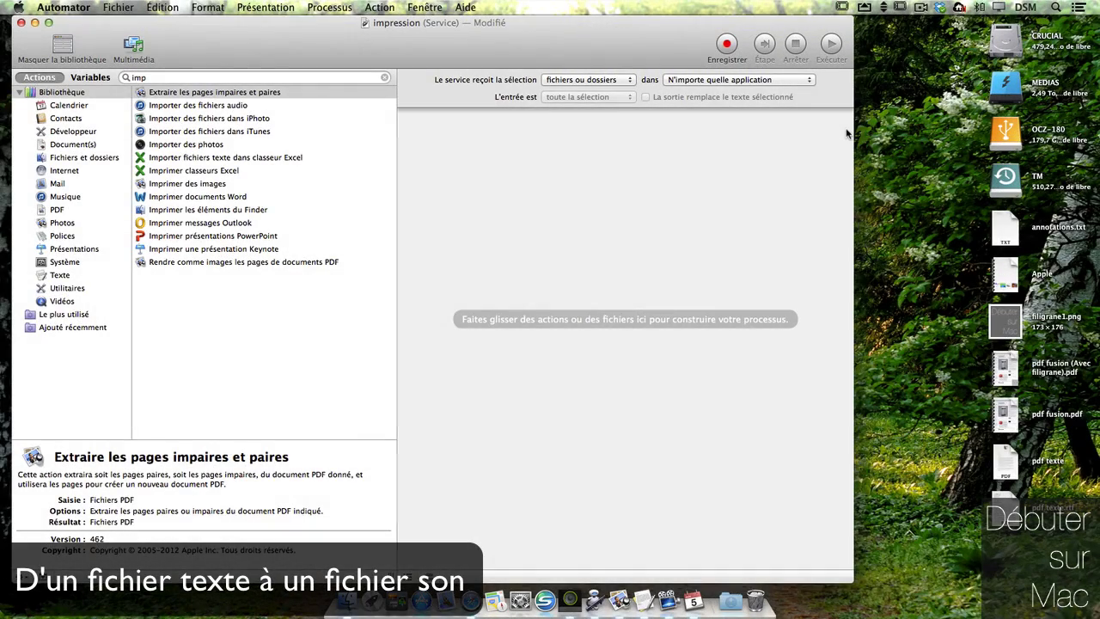
- Clear the action search and close the impression service window
click(384, 77)
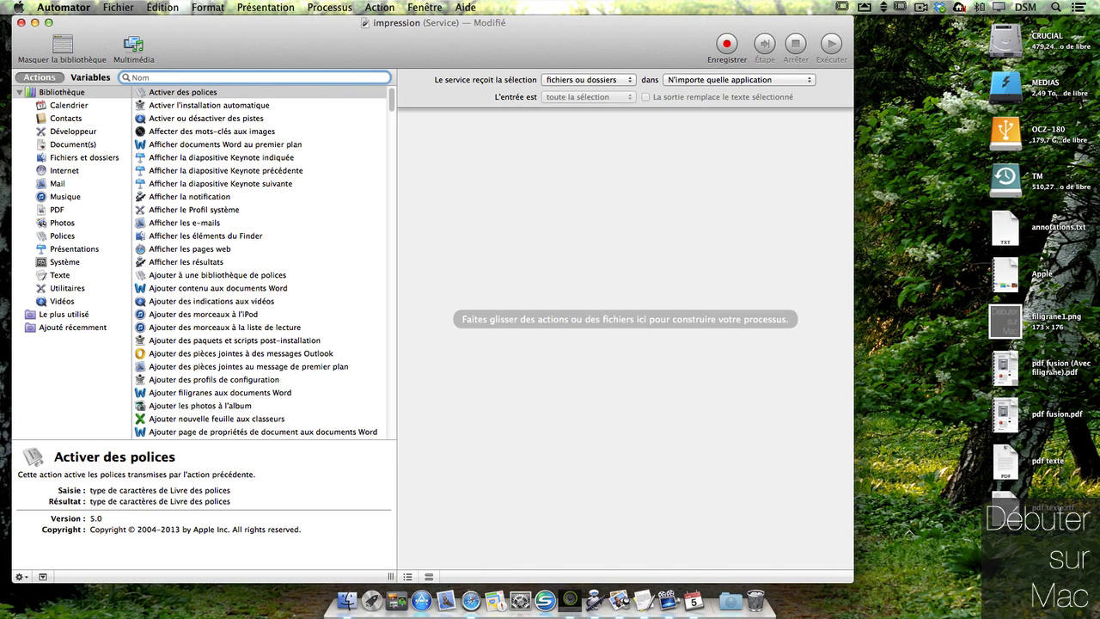
click(1010, 462)
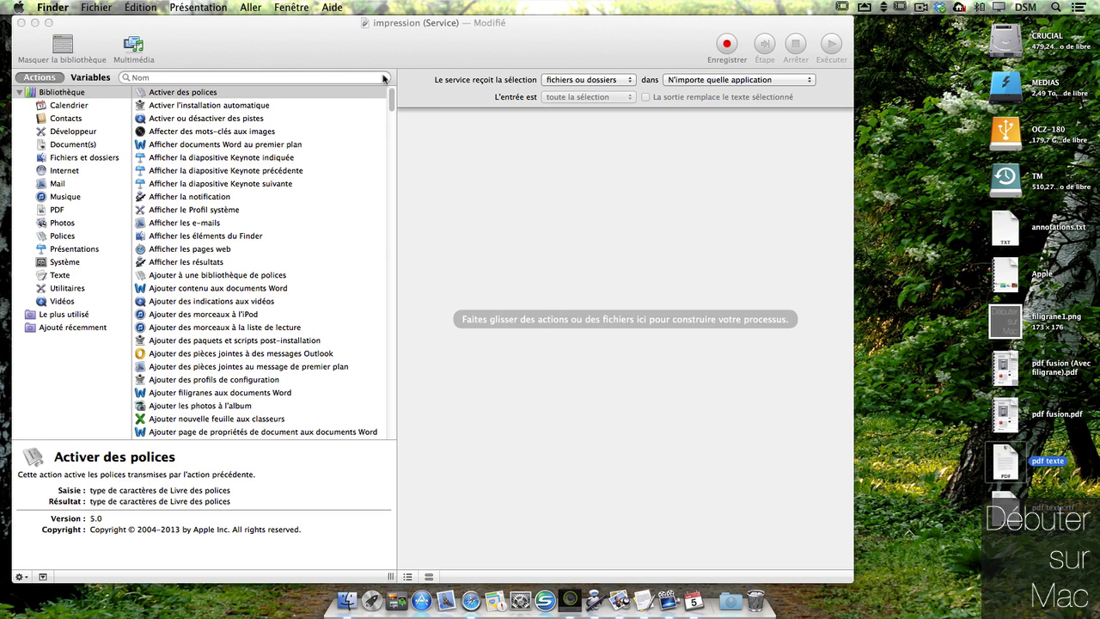
click(22, 22)
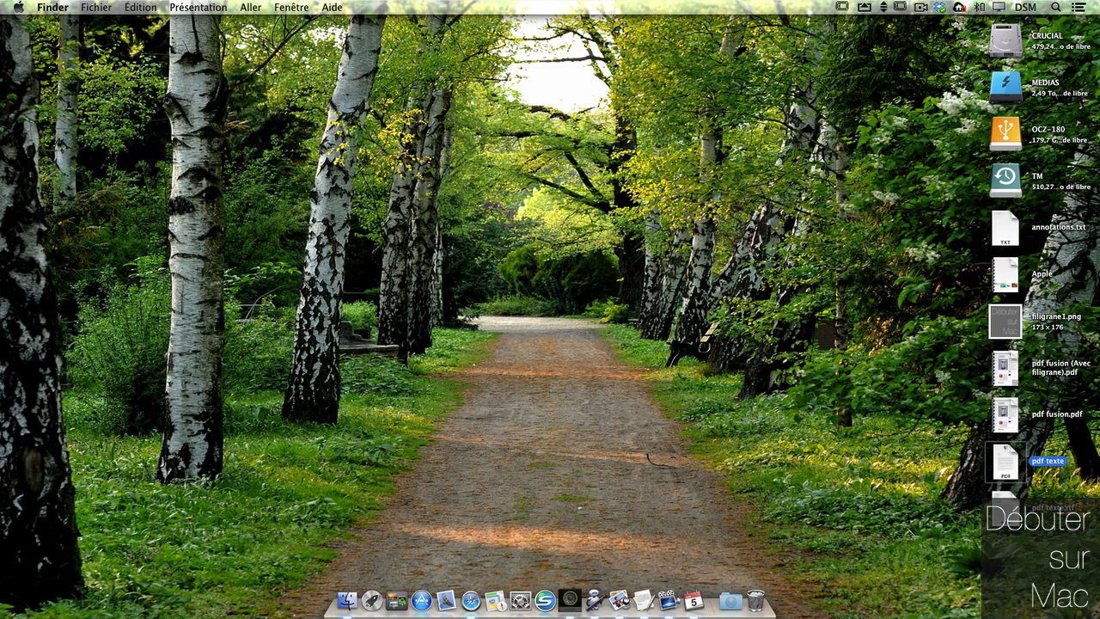
click(97, 45)
- Switch back to Automator and create another new document of type Service
click(593, 600)
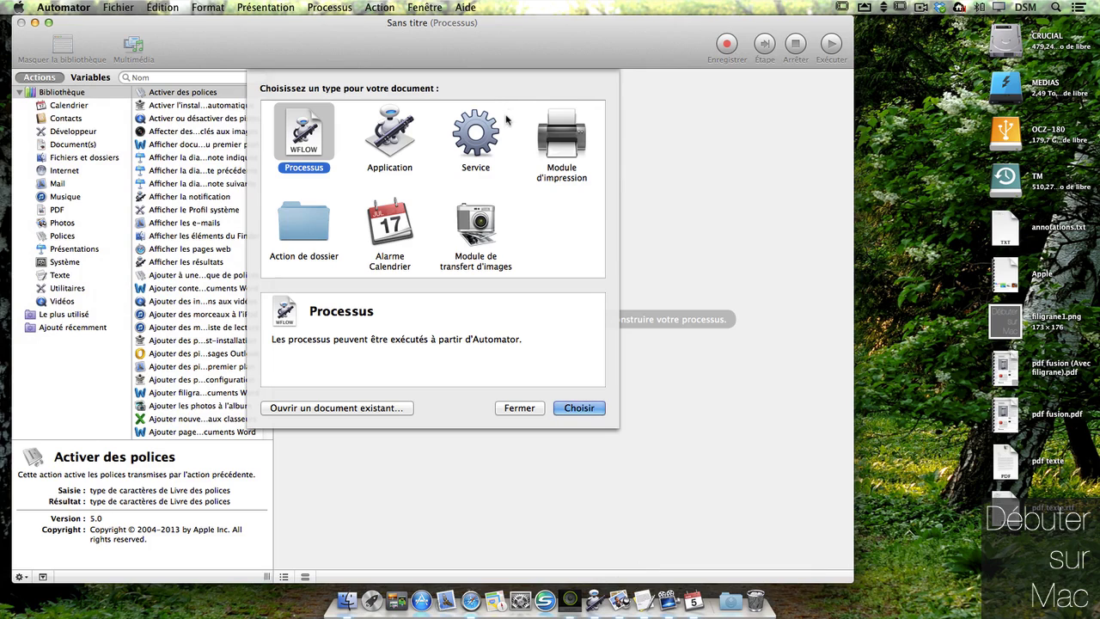
click(472, 155)
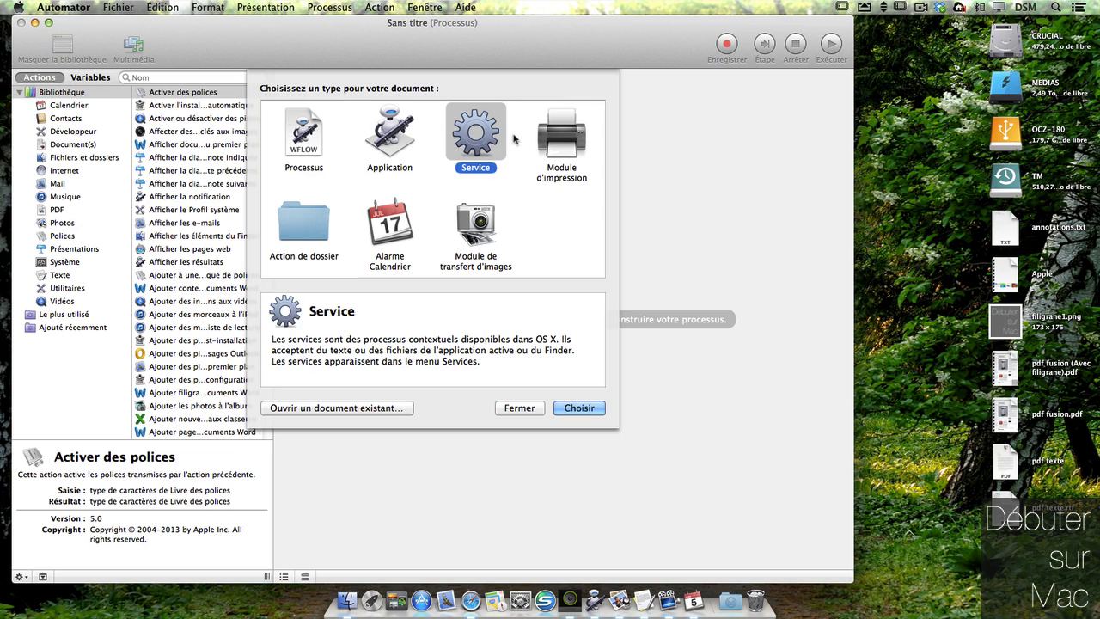
click(583, 410)
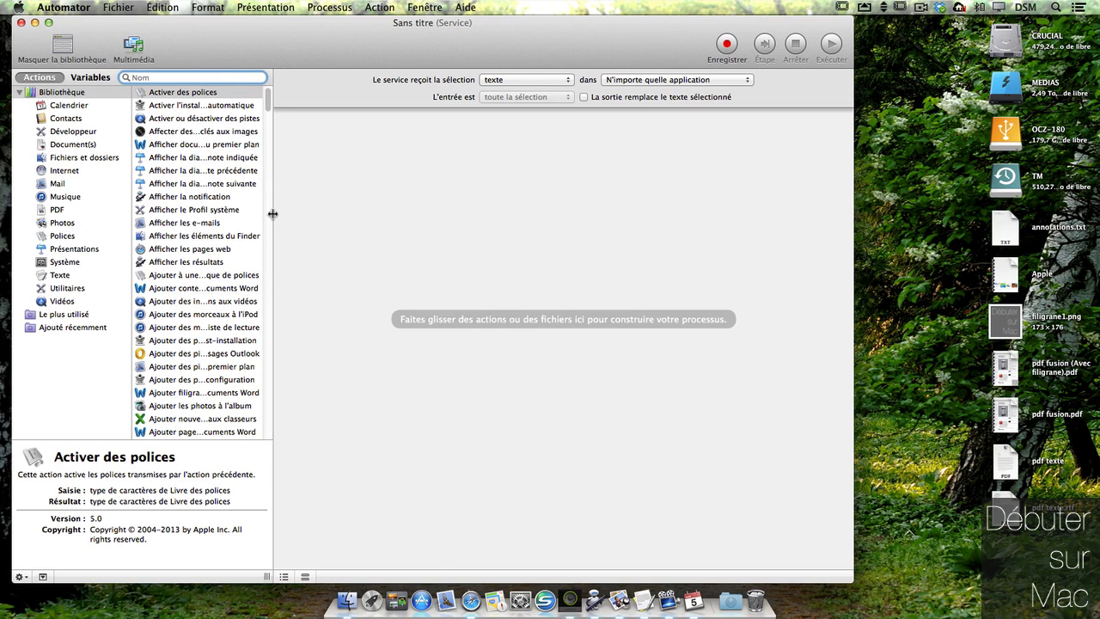
- Widen the action library, search it for press and add Obtenir le contenu du Presse-papiers to the service
drag(272, 210, 400, 195)
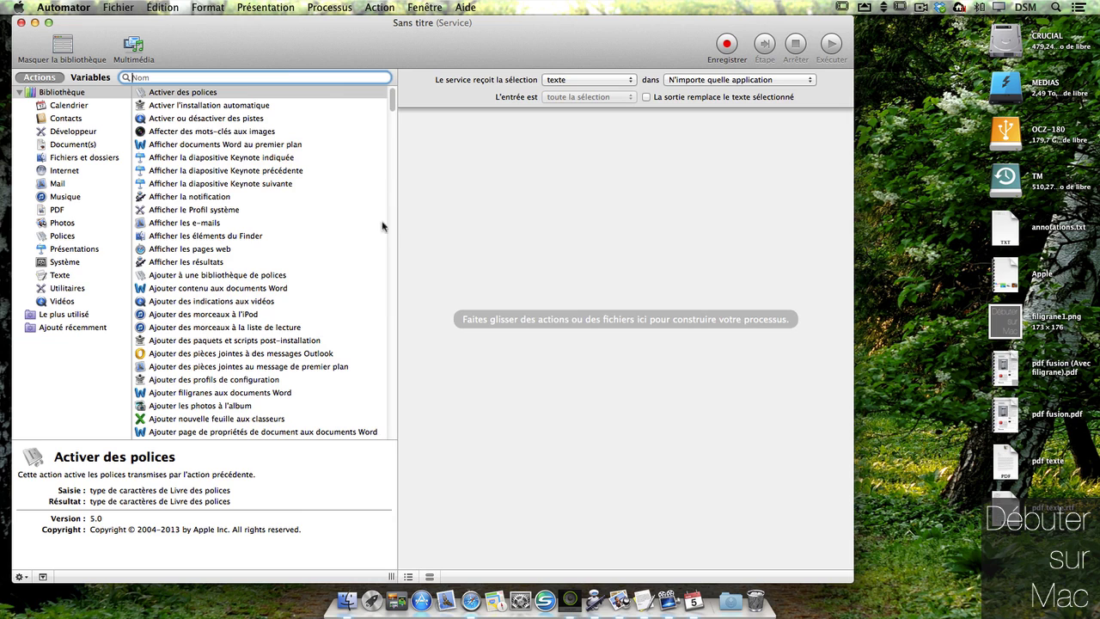
text(press)
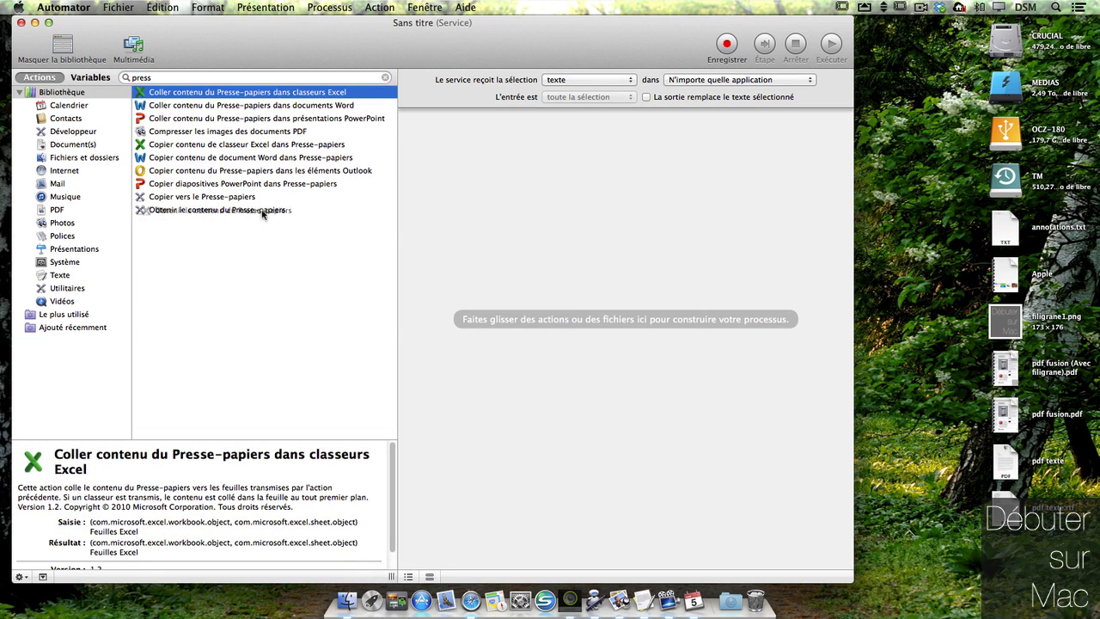
drag(257, 210, 590, 180)
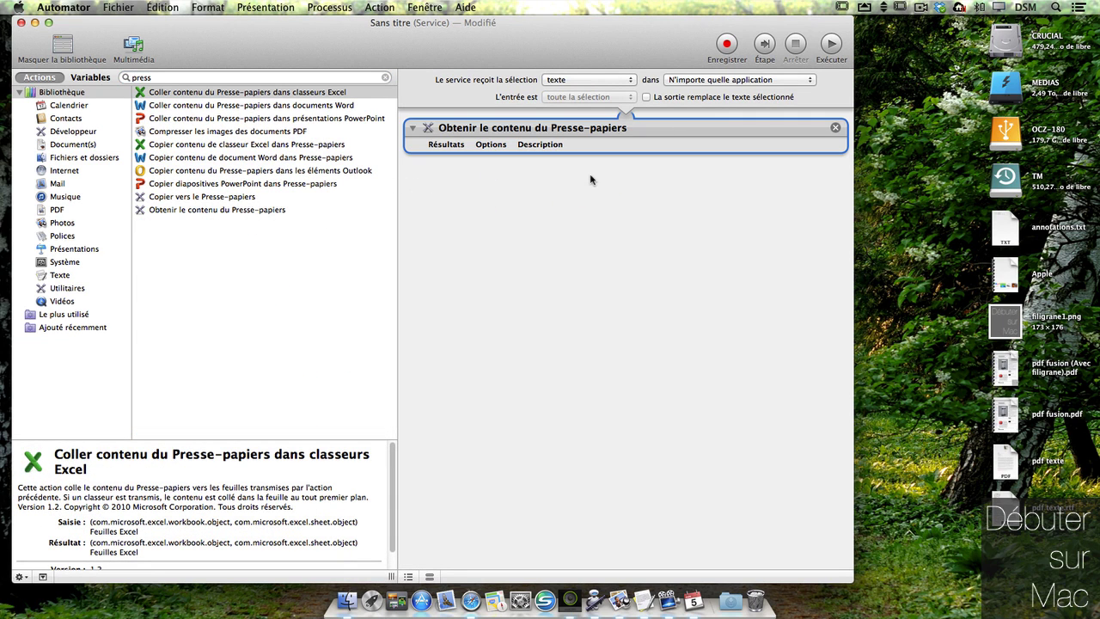
- Search the actions for audio and add Convertir du texte en fichier audio below the clipboard action
click(384, 77)
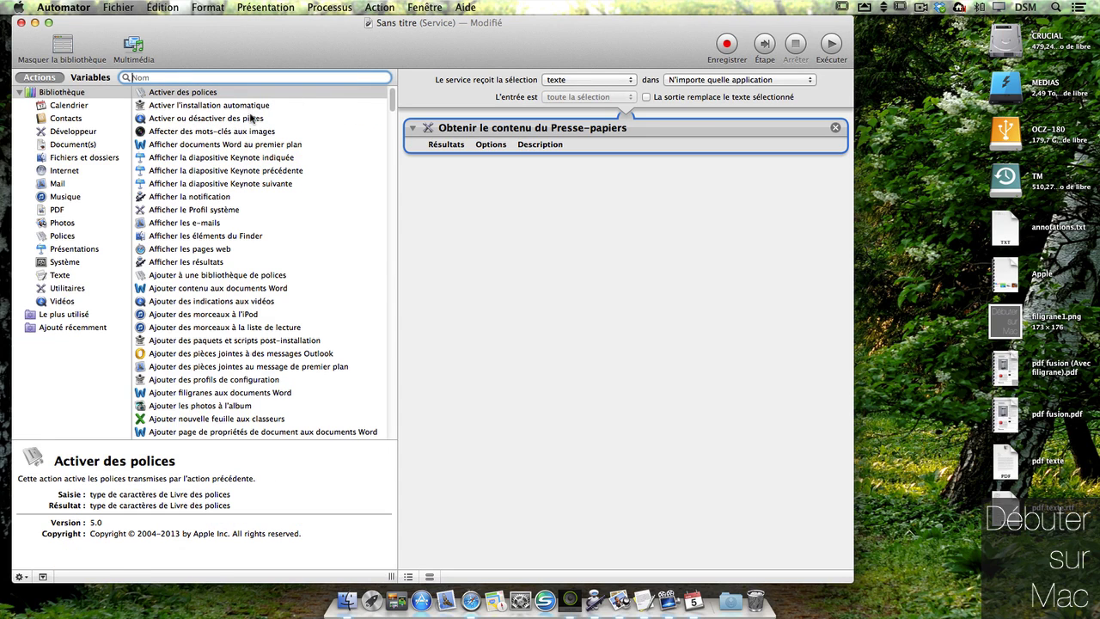
text(audio)
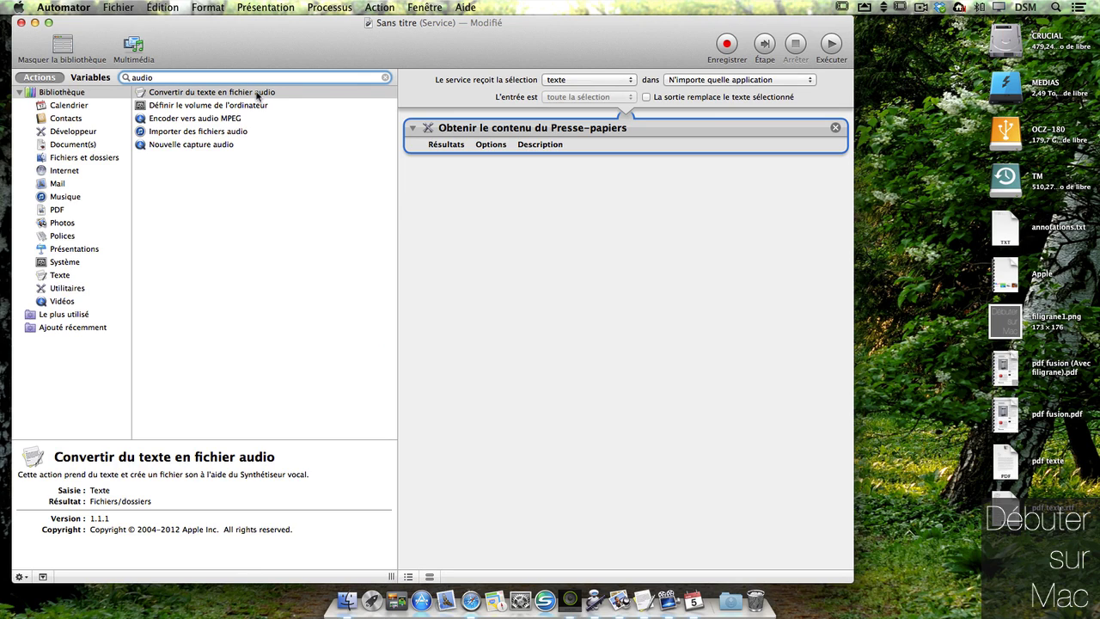
drag(258, 93, 653, 194)
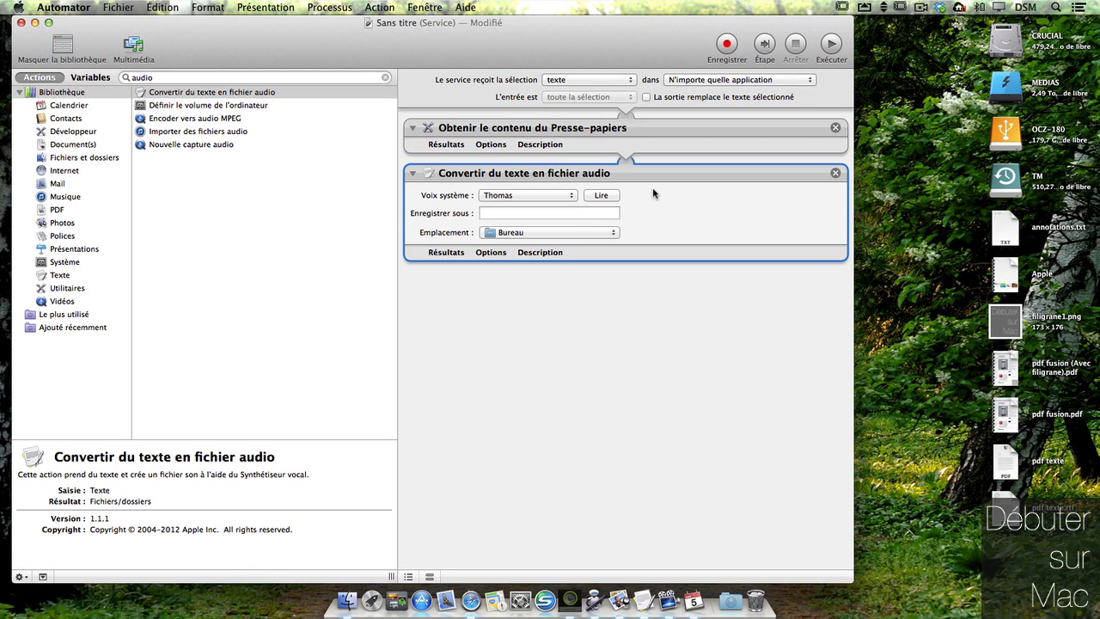
- In the text-to-audio action, choose the system voice Thomas, play a sample of it and choose Bureau as the save location
click(569, 196)
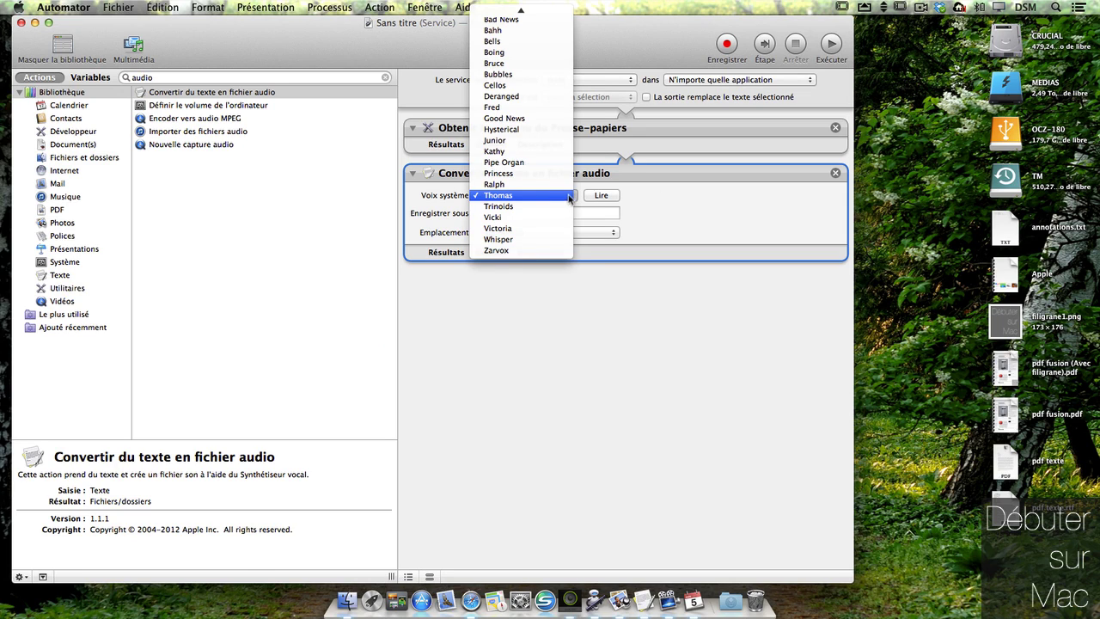
click(569, 197)
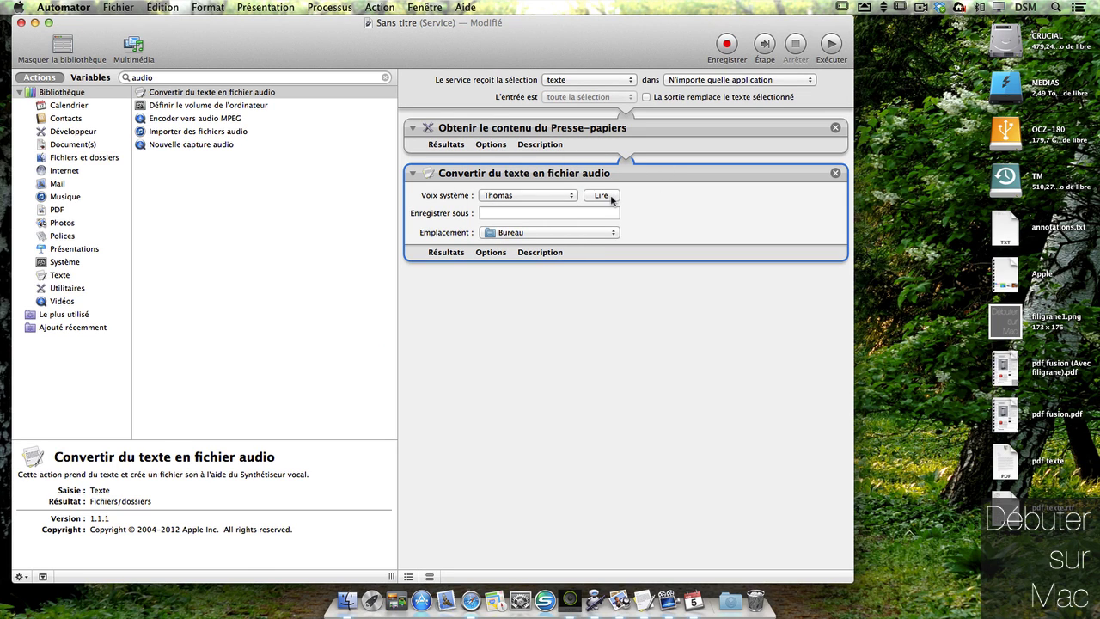
click(605, 196)
click(546, 234)
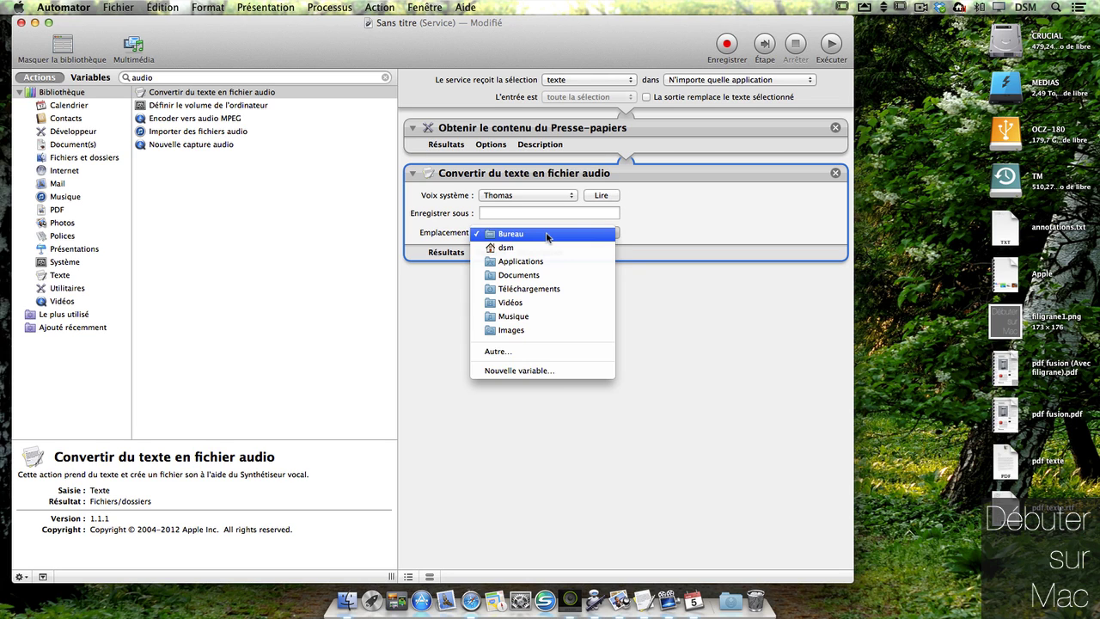
click(547, 234)
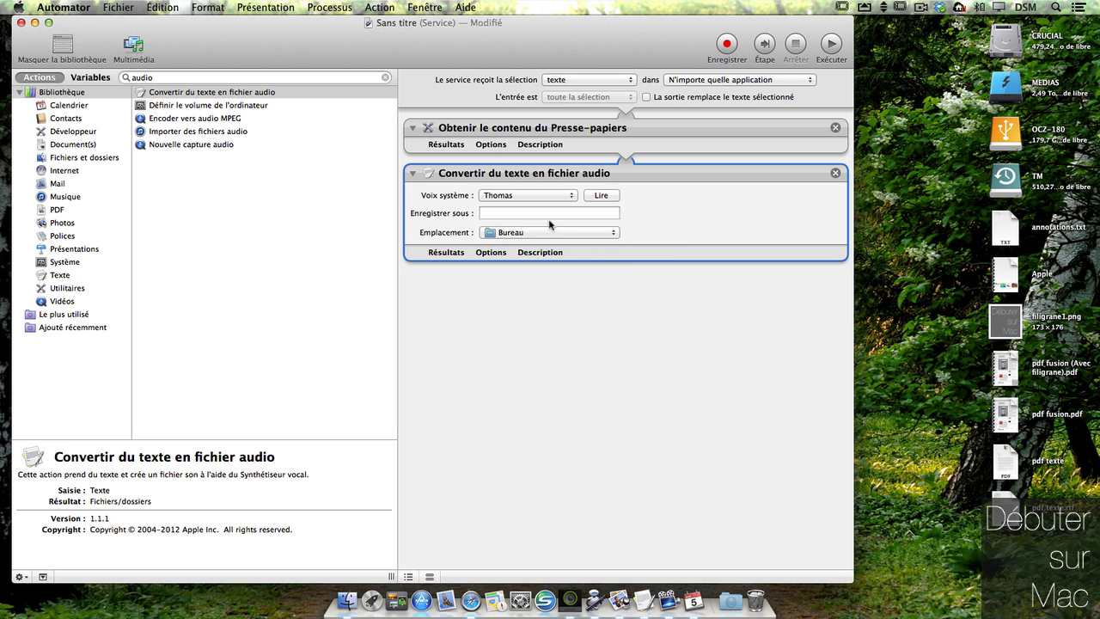
- Add Importer des fichiers audio below the text-to-audio action and set its encoder to encodeur WAV
drag(196, 134, 586, 302)
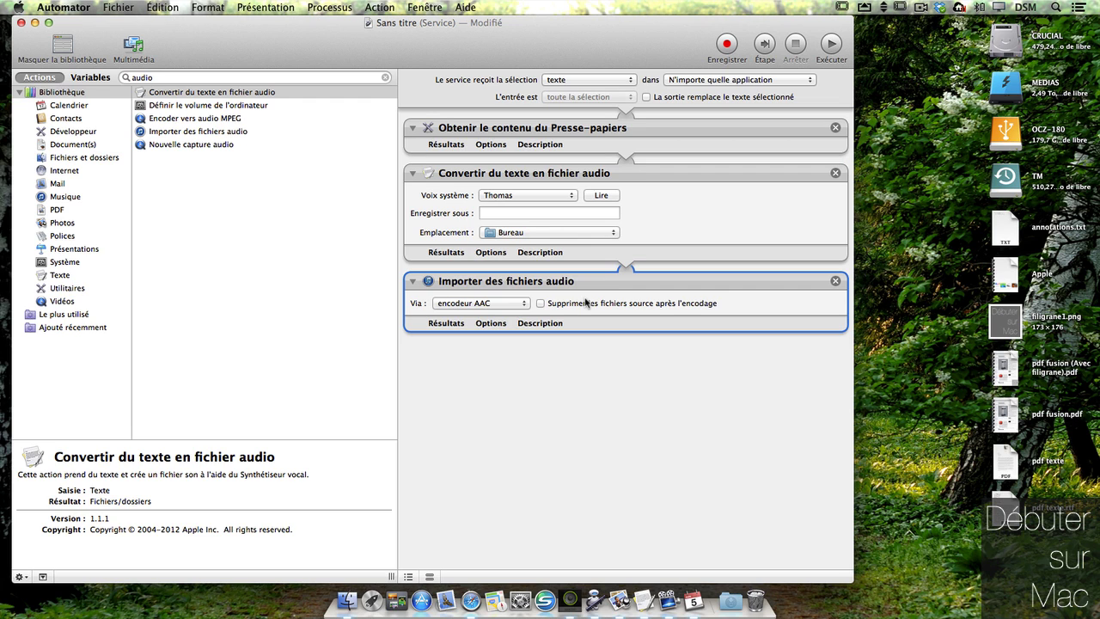
click(522, 305)
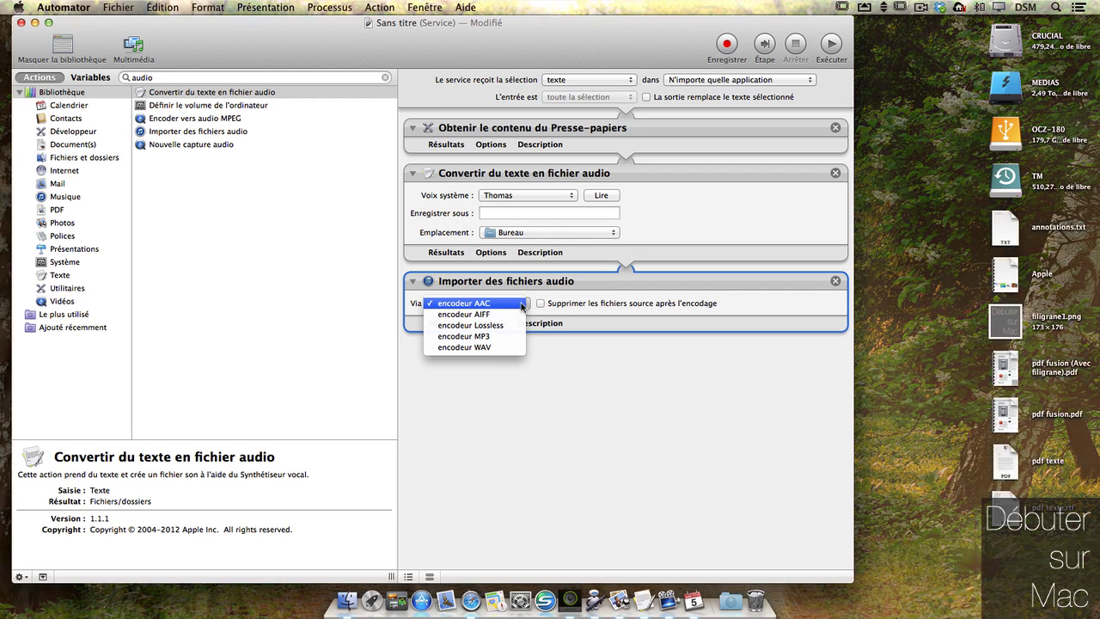
click(502, 347)
click(560, 433)
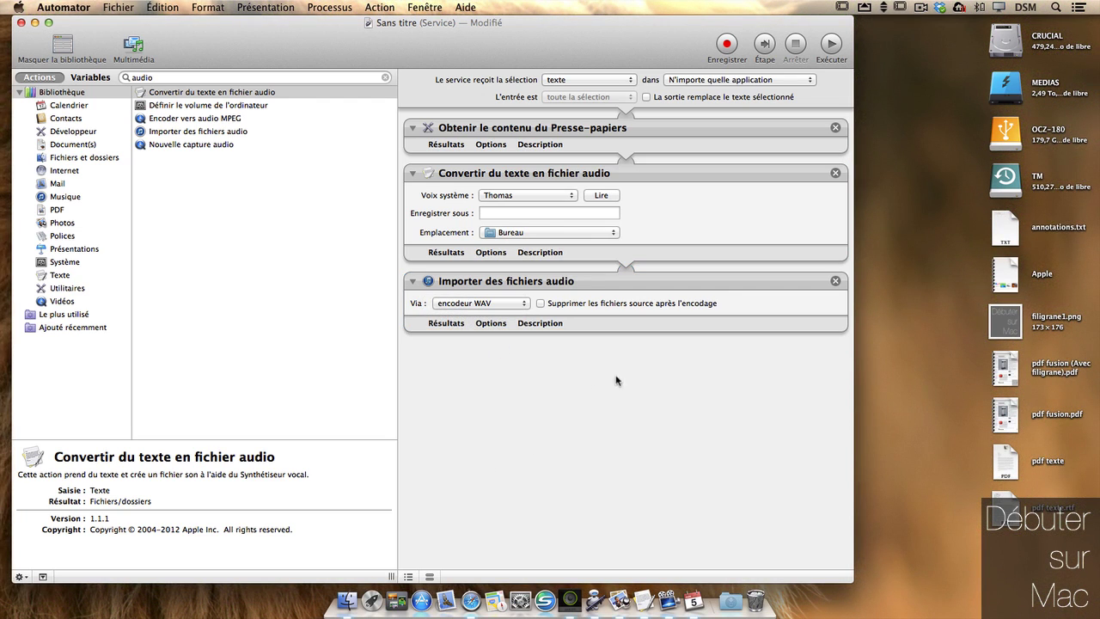
- Name the converted audio file presse papier and save the service as texte vers audio
click(551, 213)
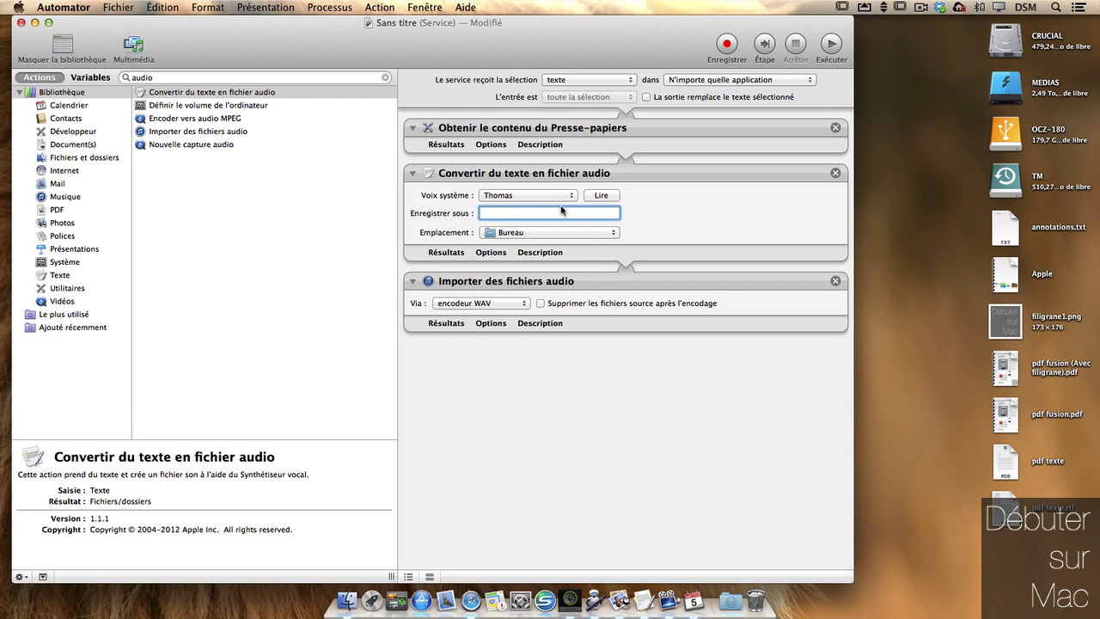
text(presse papier)
click(118, 7)
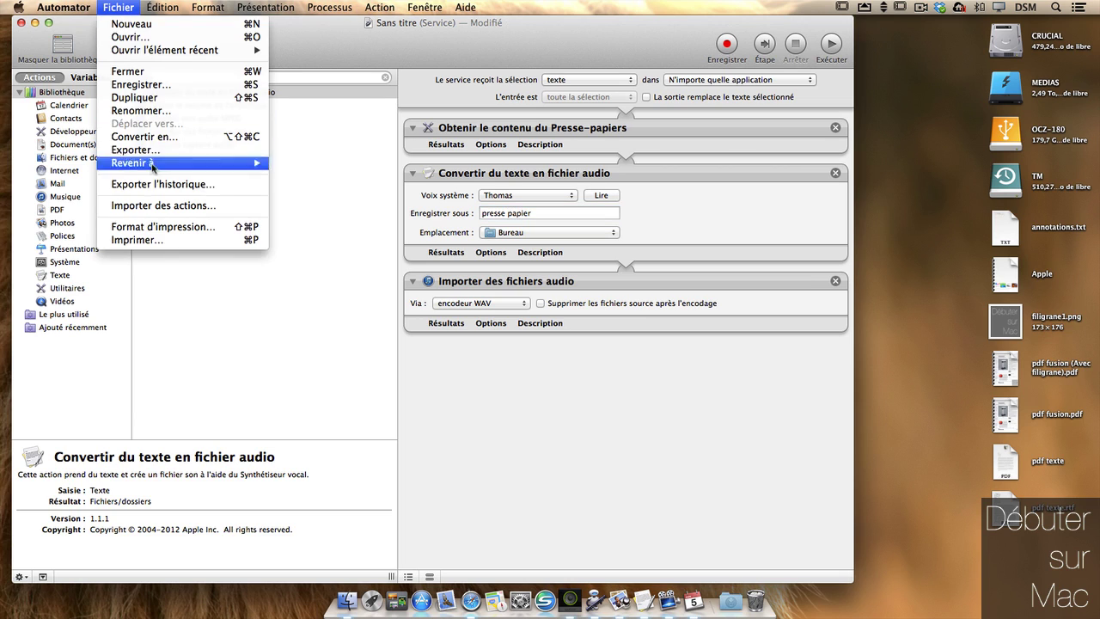
click(163, 85)
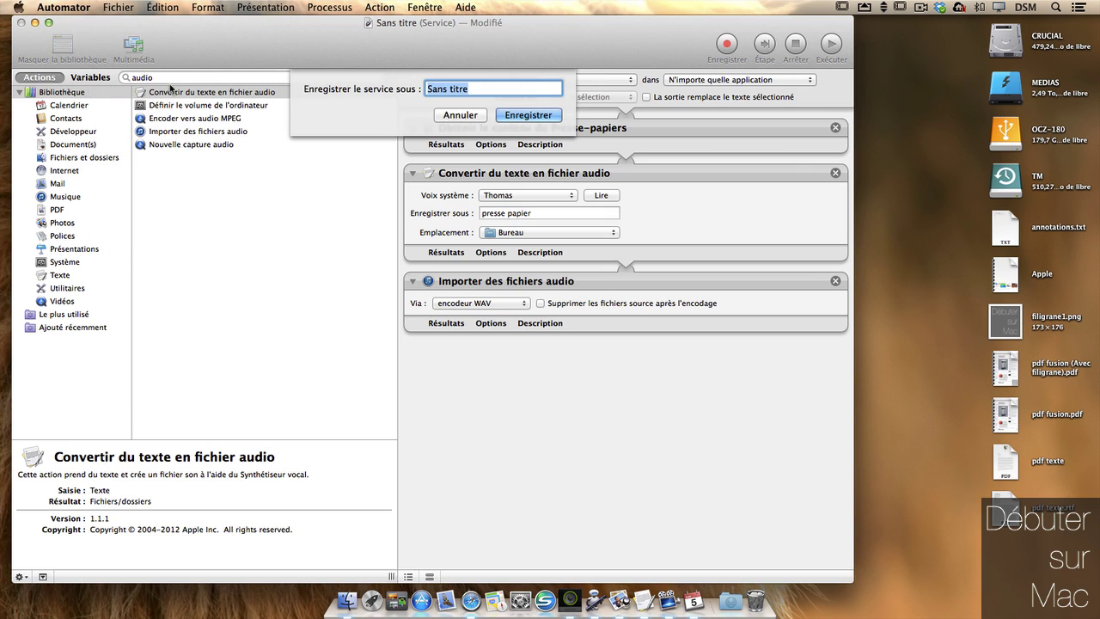
text(acd)
key(BackSpace)
key(BackSpace)
key(BackSpace)
text(texte vers audio)
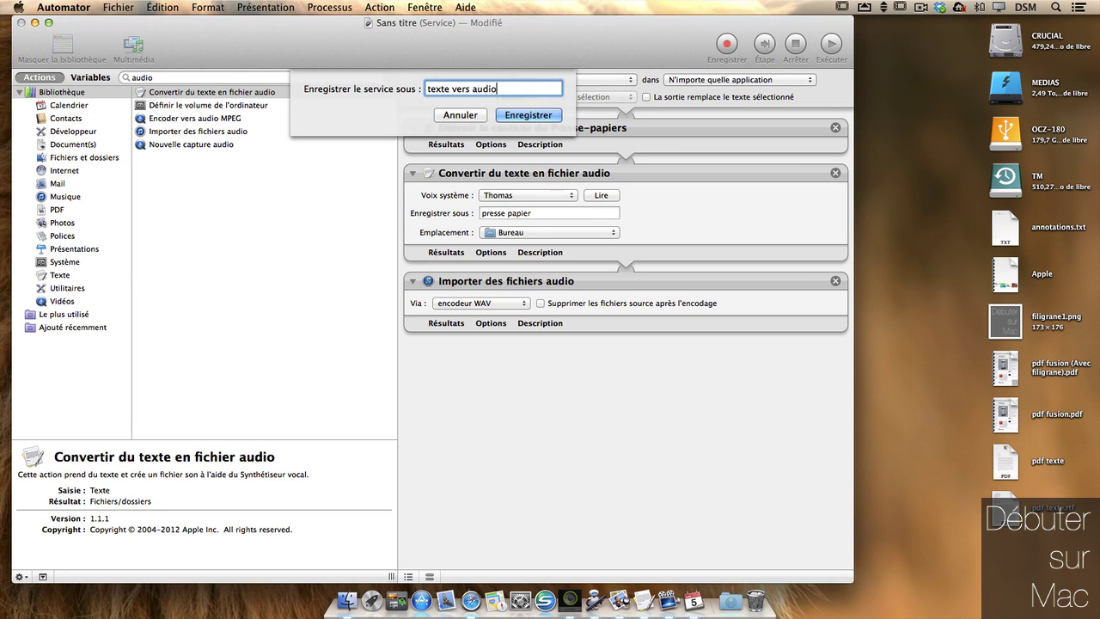
click(541, 117)
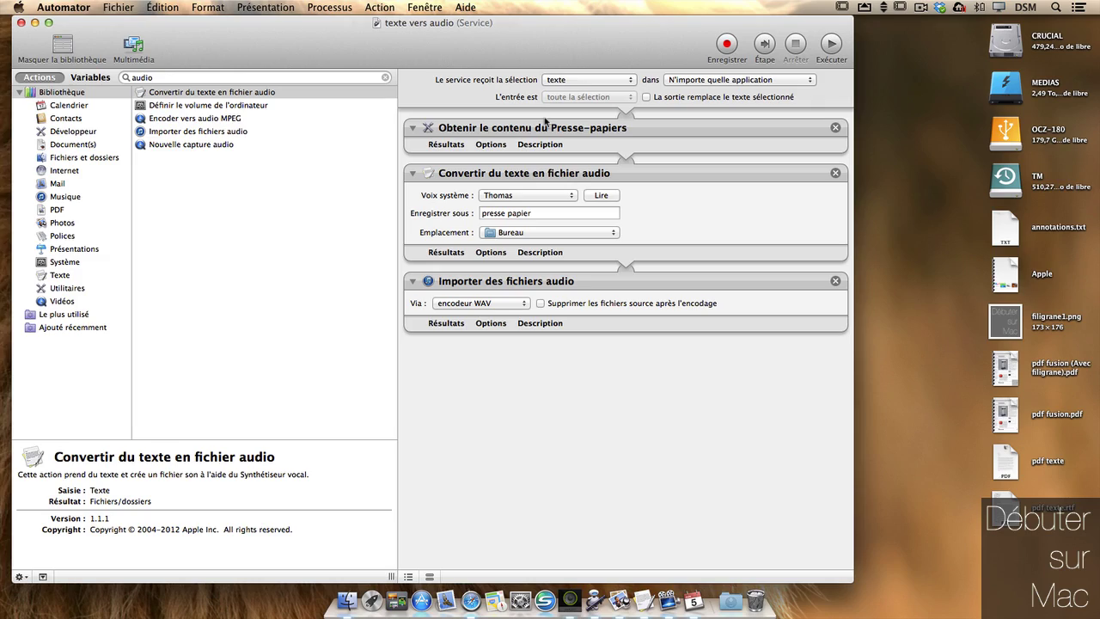
- Switch to Safari and copy the paragraph under the heading Le système d'exploitation le plus avancé au monde. Gratuit
click(471, 599)
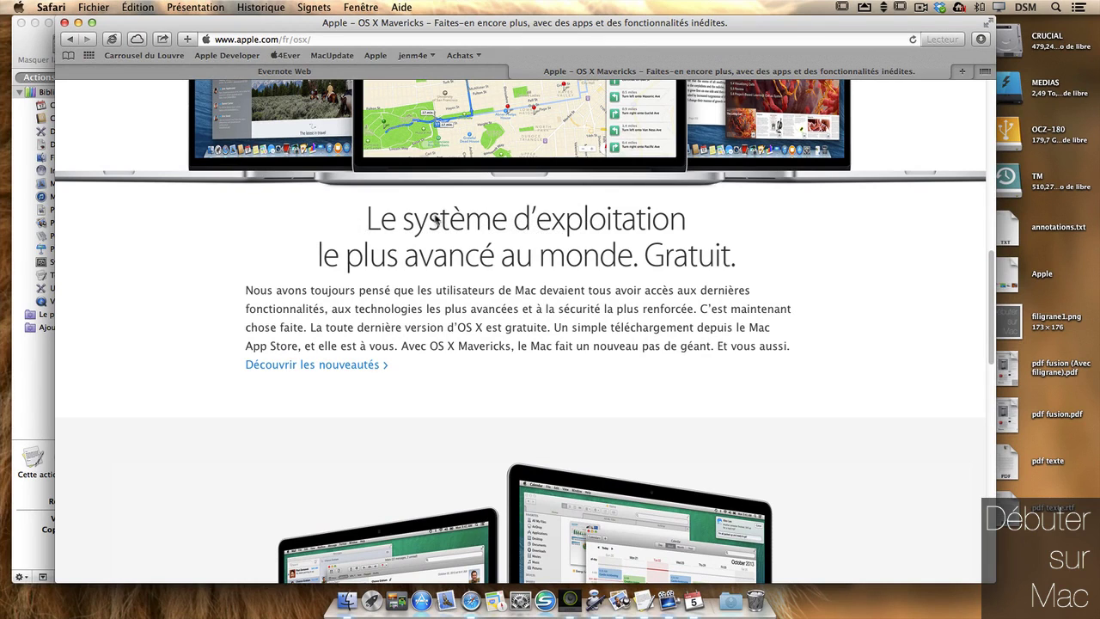
drag(245, 290, 799, 344)
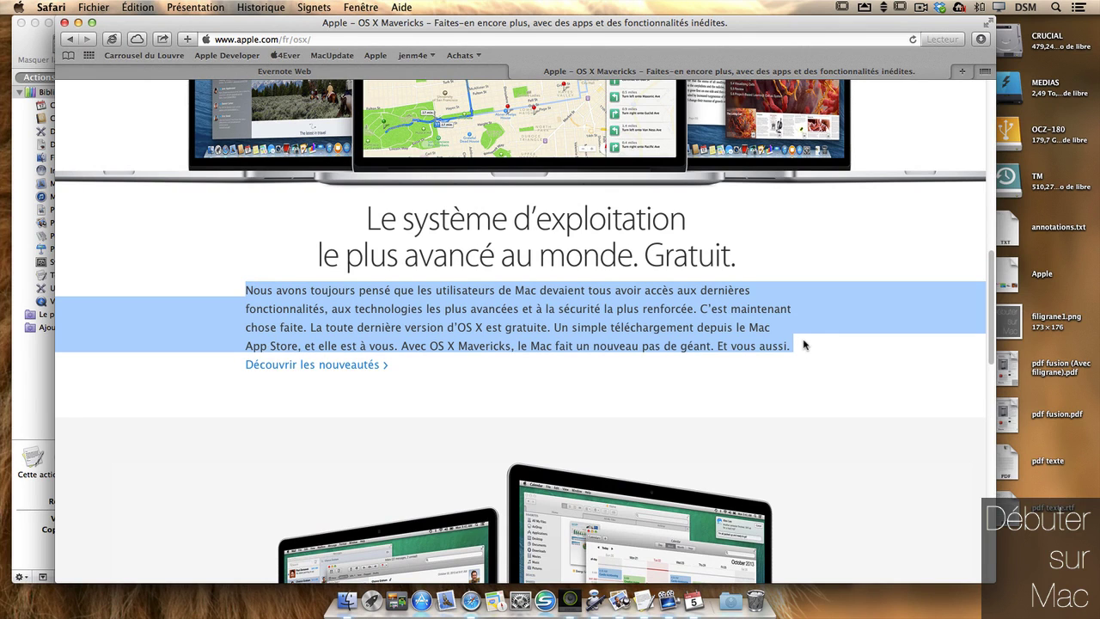
key(super)
key(super+c)
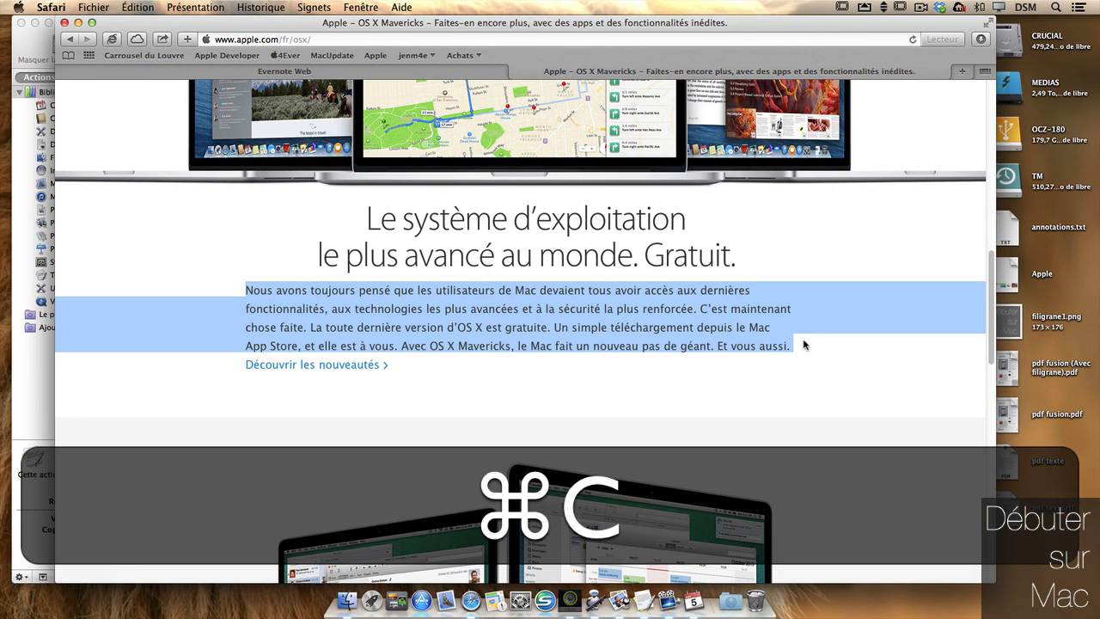
- Run the texte vers audio service on the copied paragraph
click(53, 9)
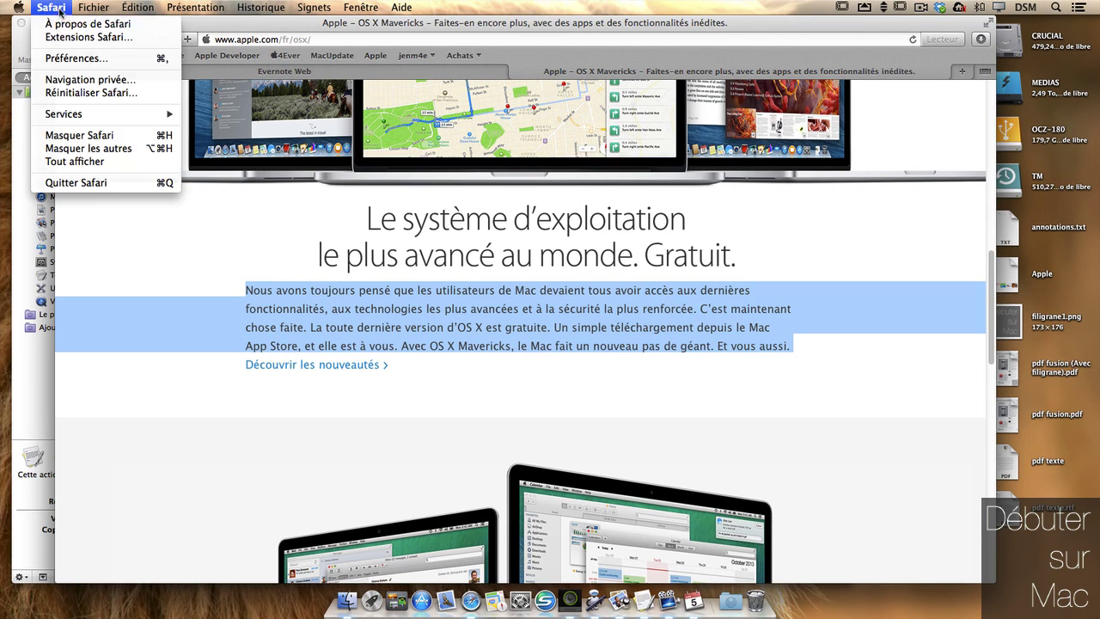
mouse_move(77, 116)
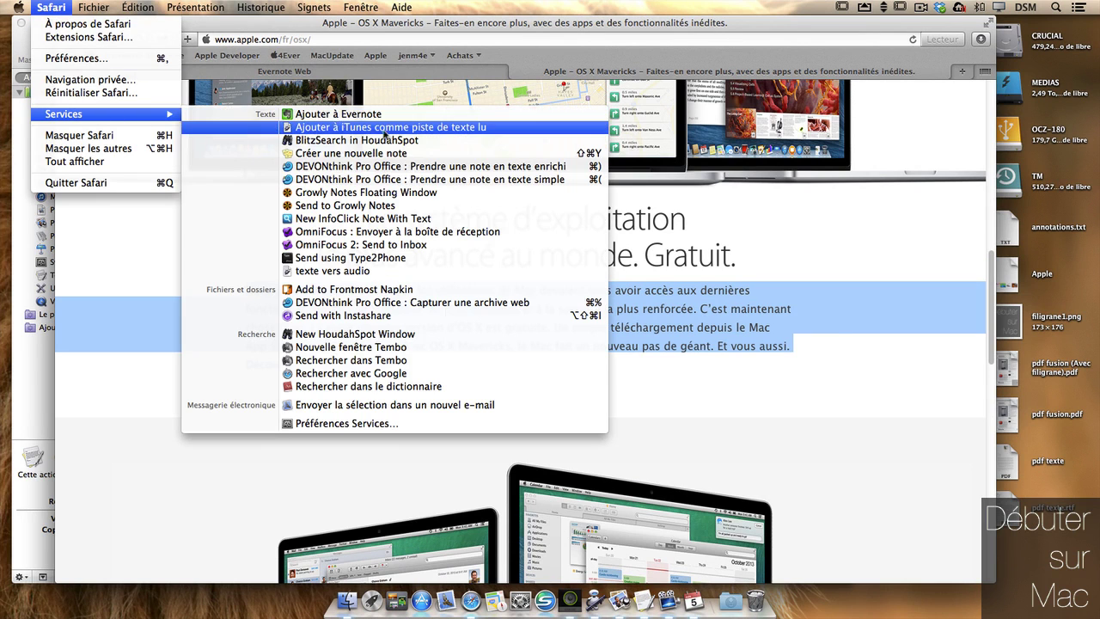
click(370, 272)
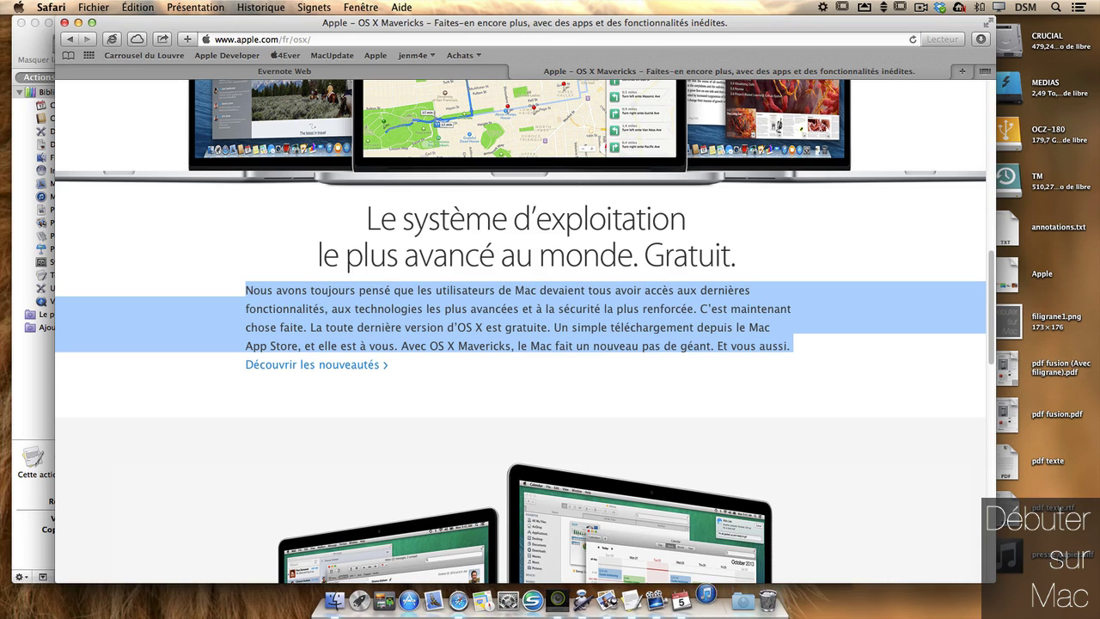
- Switch to iTunes, play the presse papier track against the web text, and select the matching audio file on the desktop
click(706, 600)
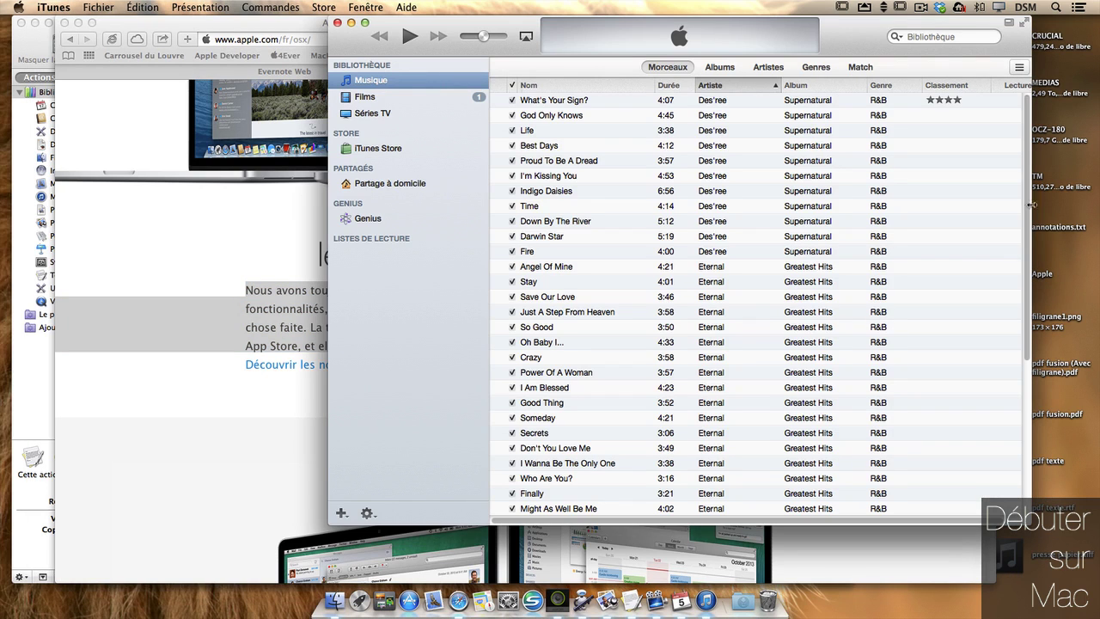
drag(1031, 203, 1028, 436)
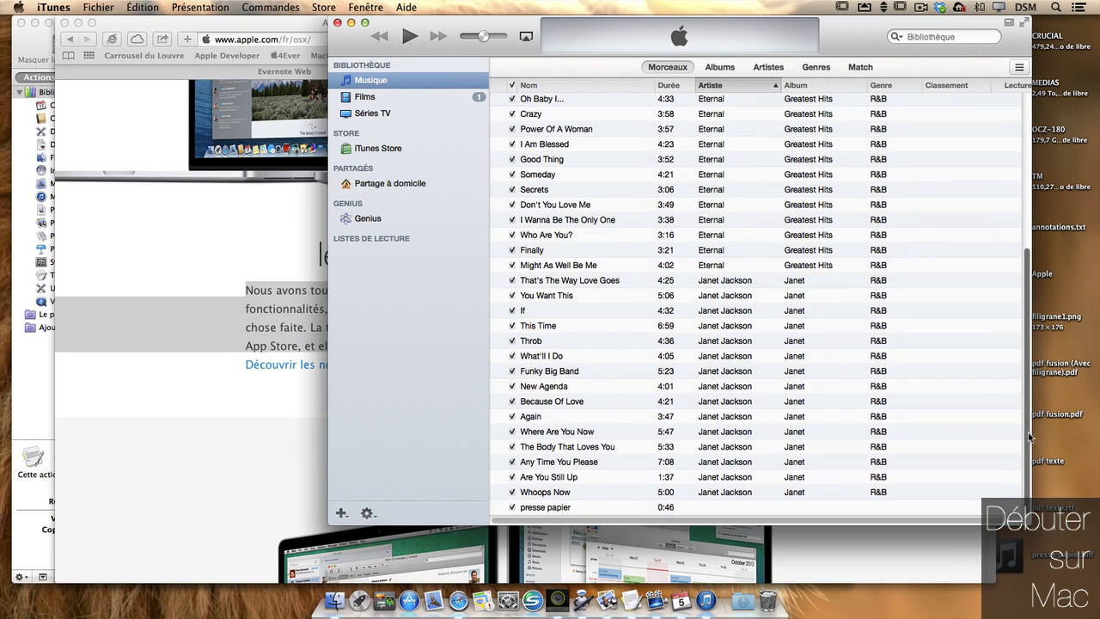
right_click(581, 507)
click(559, 513)
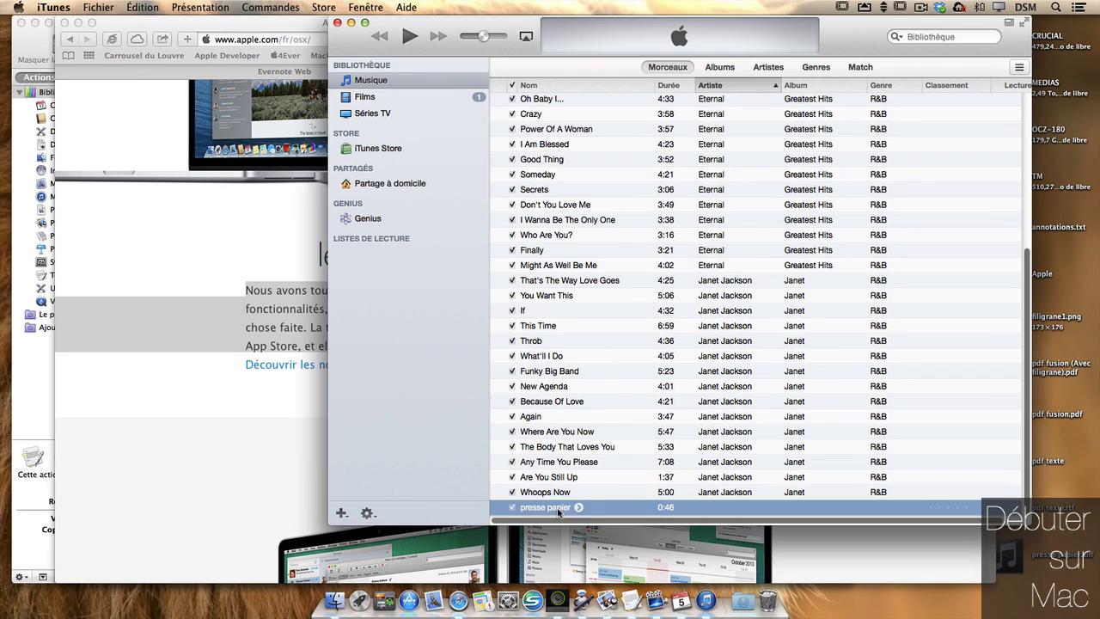
click(409, 35)
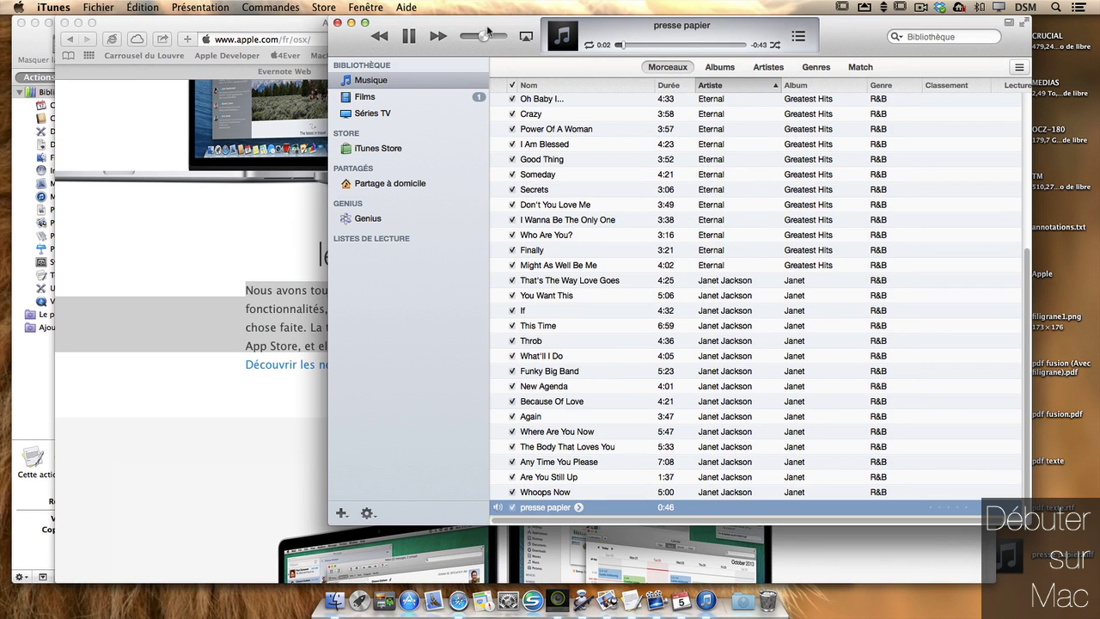
drag(490, 36, 720, 392)
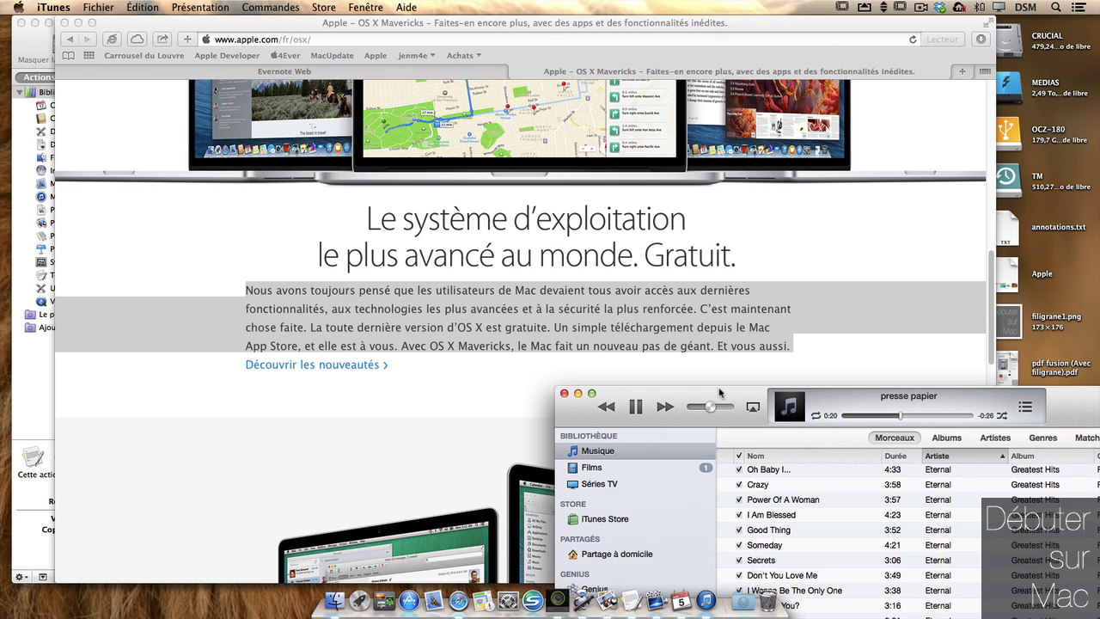
double_click(720, 393)
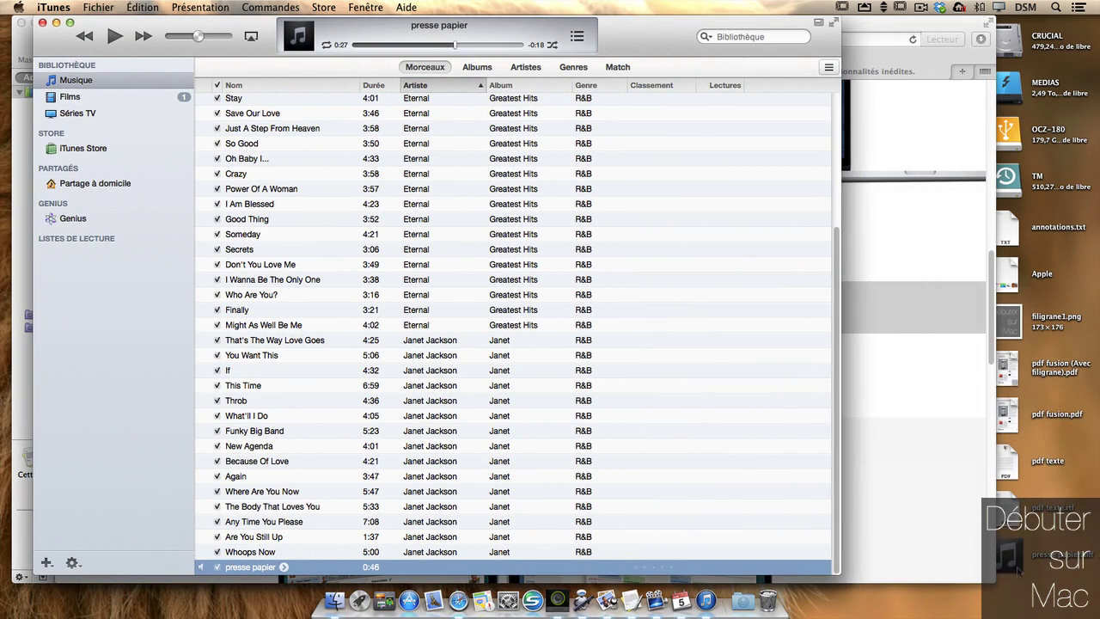
click(1019, 569)
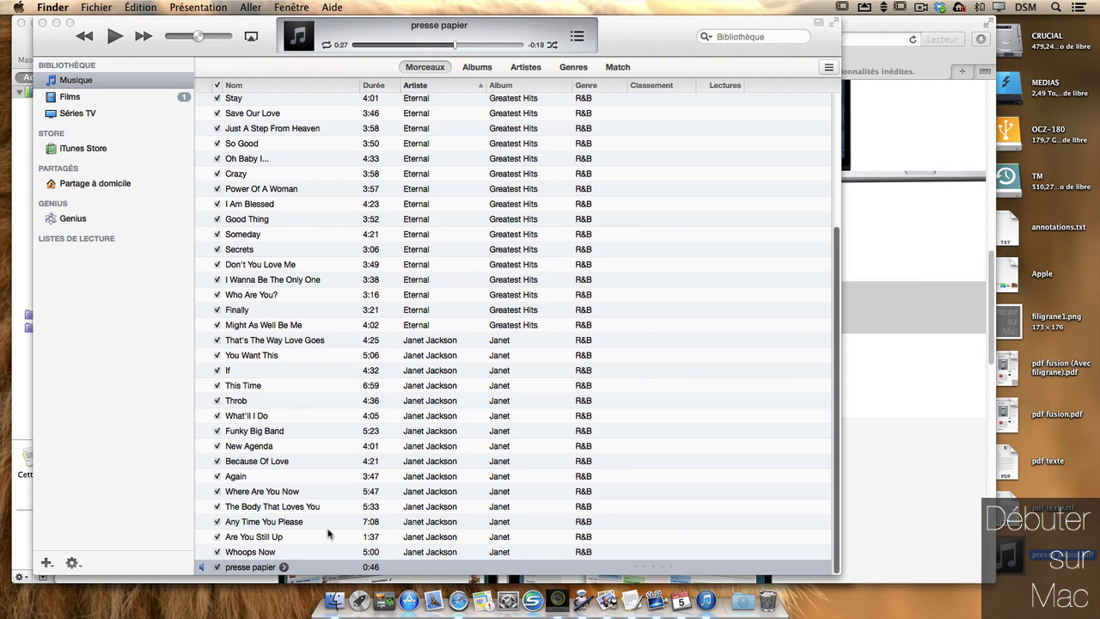
- Return to Safari, open Apple's OS X Mavericks page and select the paragraph about the free operating system
key(super+Tab)
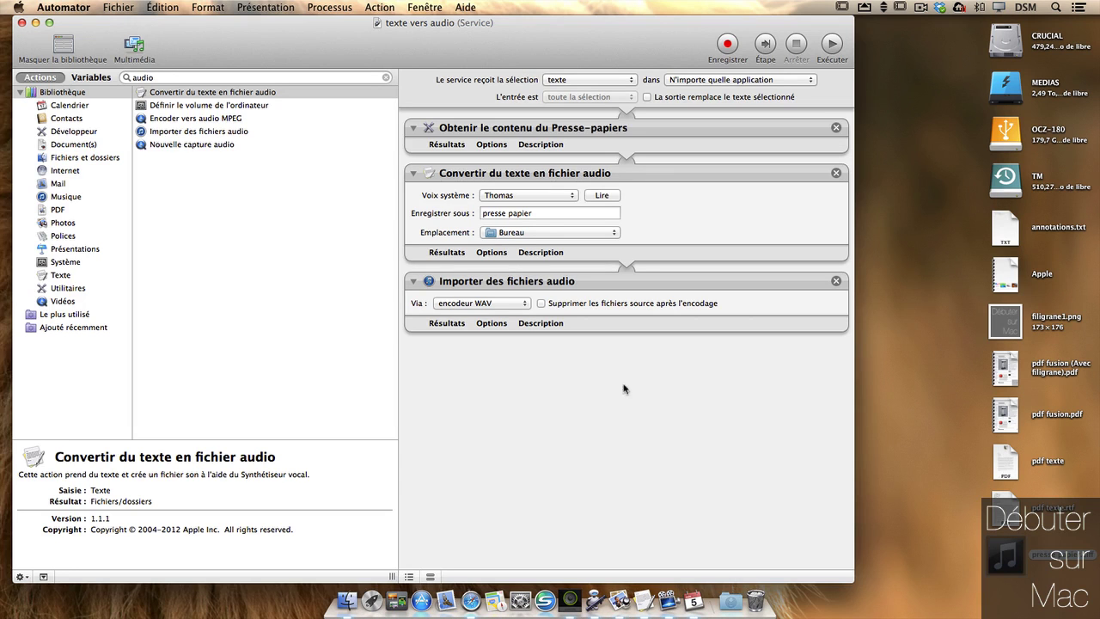
click(55, 8)
click(55, 9)
click(470, 600)
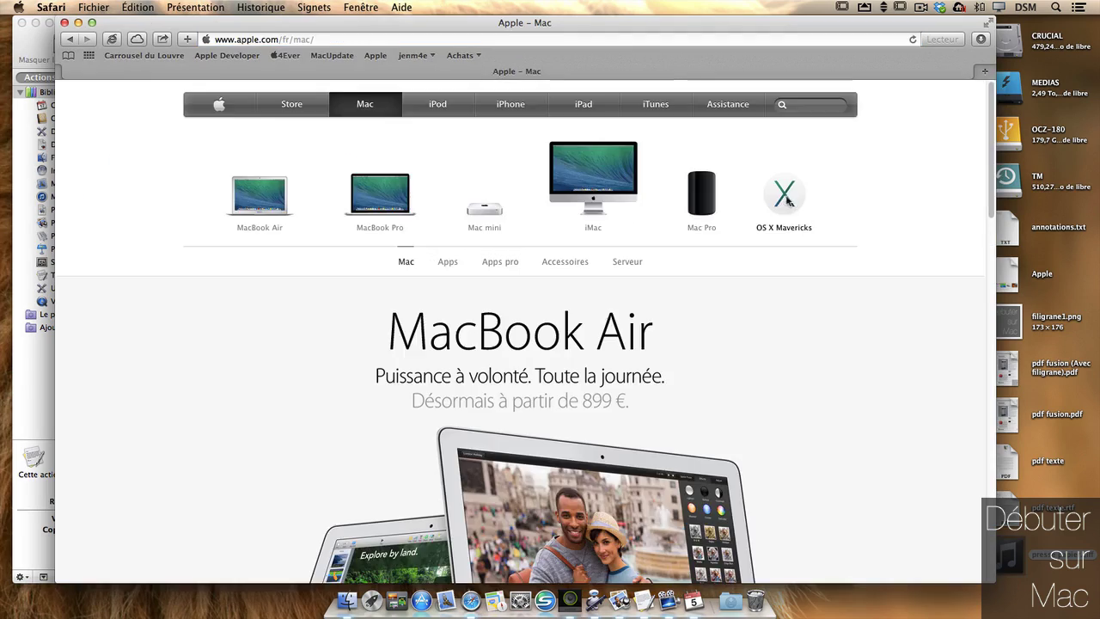
click(781, 198)
scroll(978, 368, down, 10)
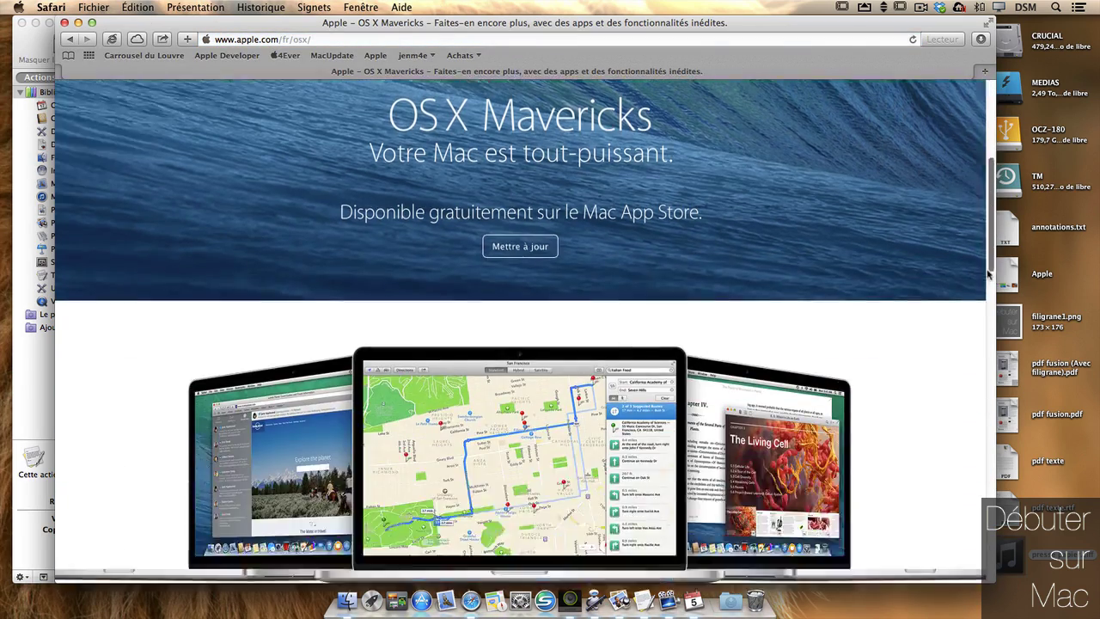
scroll(977, 367, down, 1)
drag(245, 203, 816, 255)
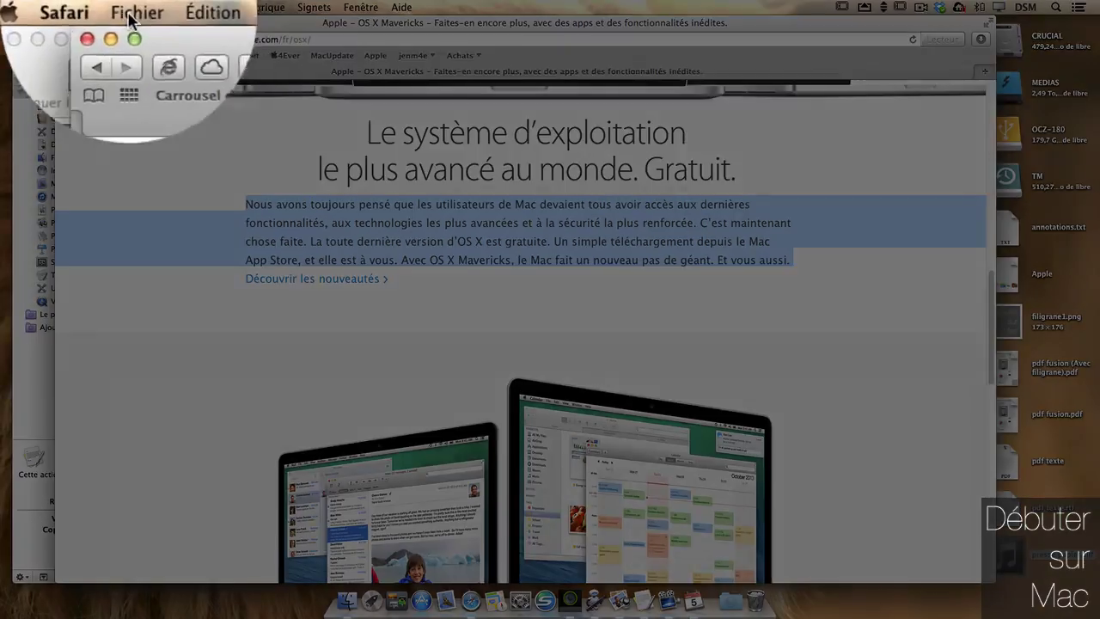
- Run the service Ajouter à iTunes comme piste de texte lu on the selection with voice Alex, name Text to Speech and location Musique
click(51, 7)
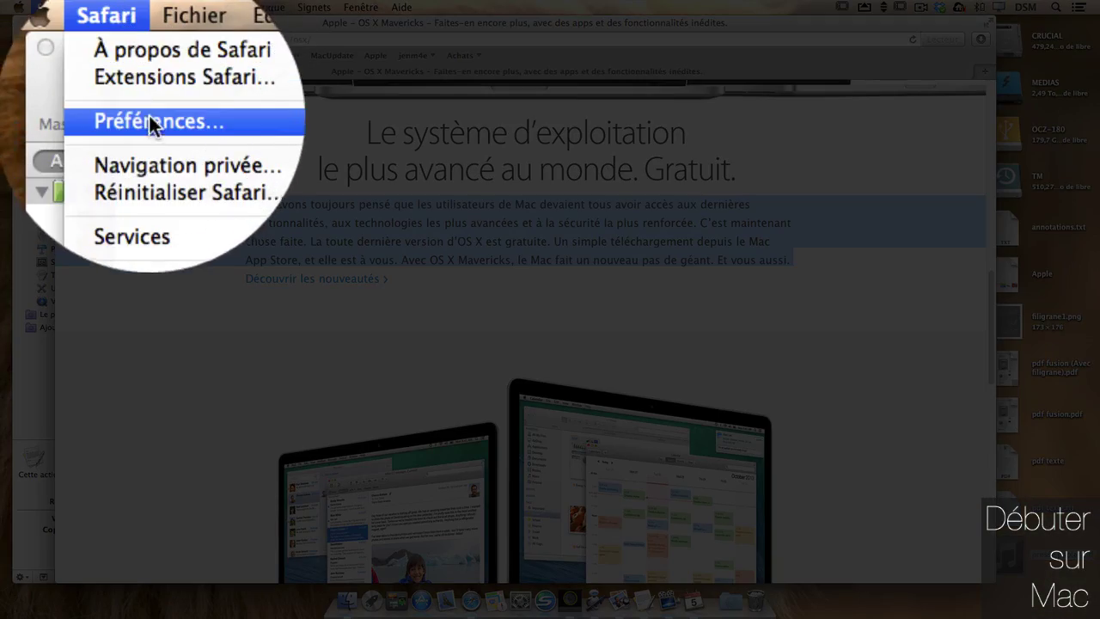
mouse_move(77, 112)
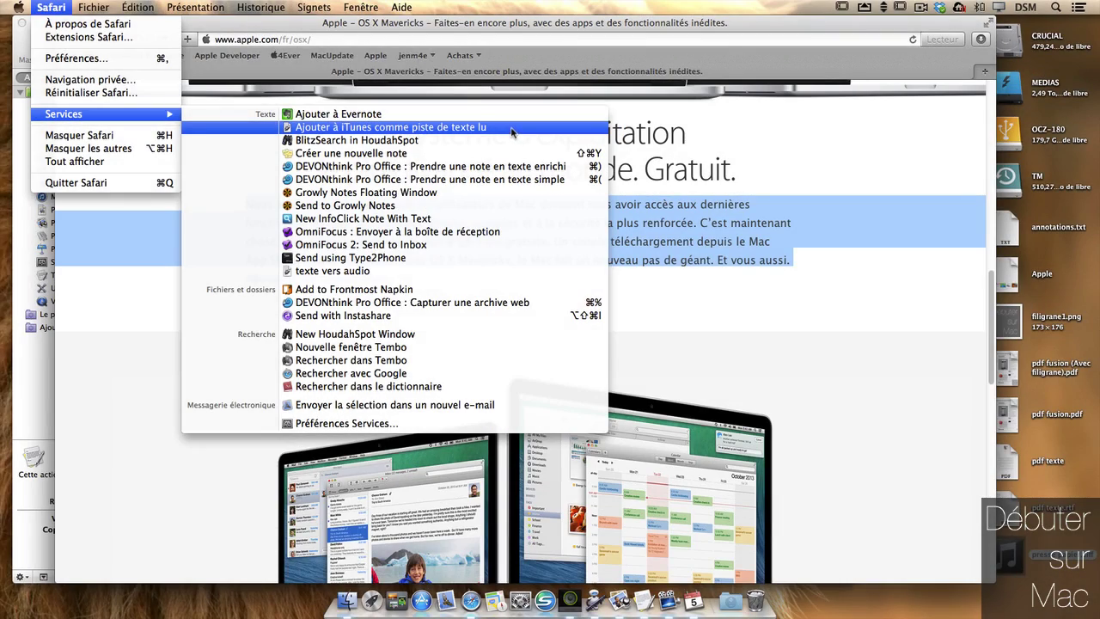
click(512, 131)
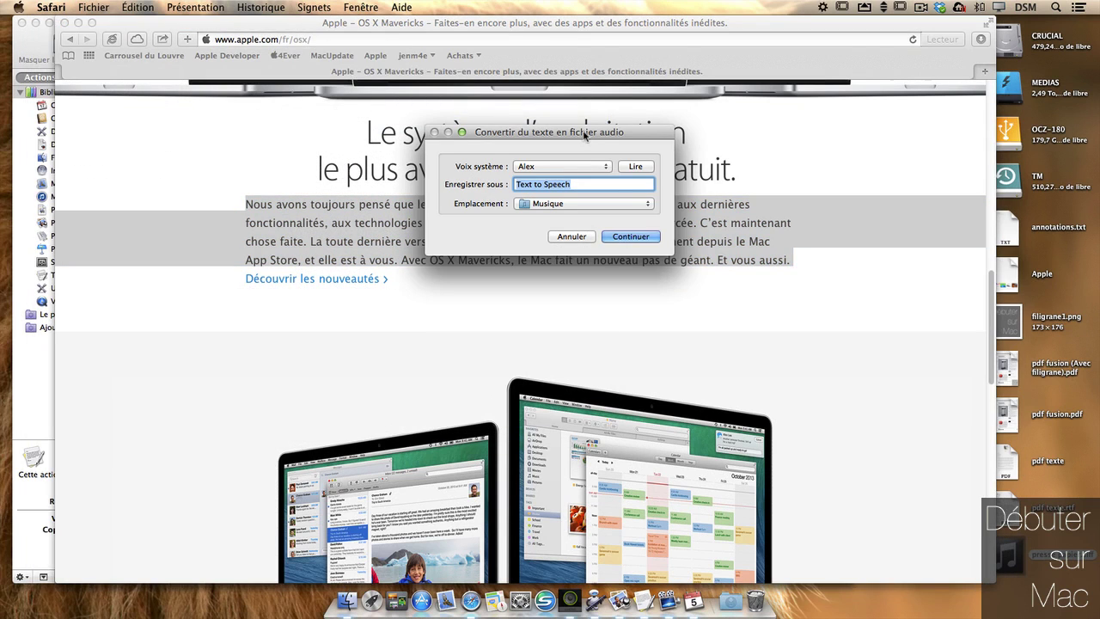
drag(512, 127, 519, 111)
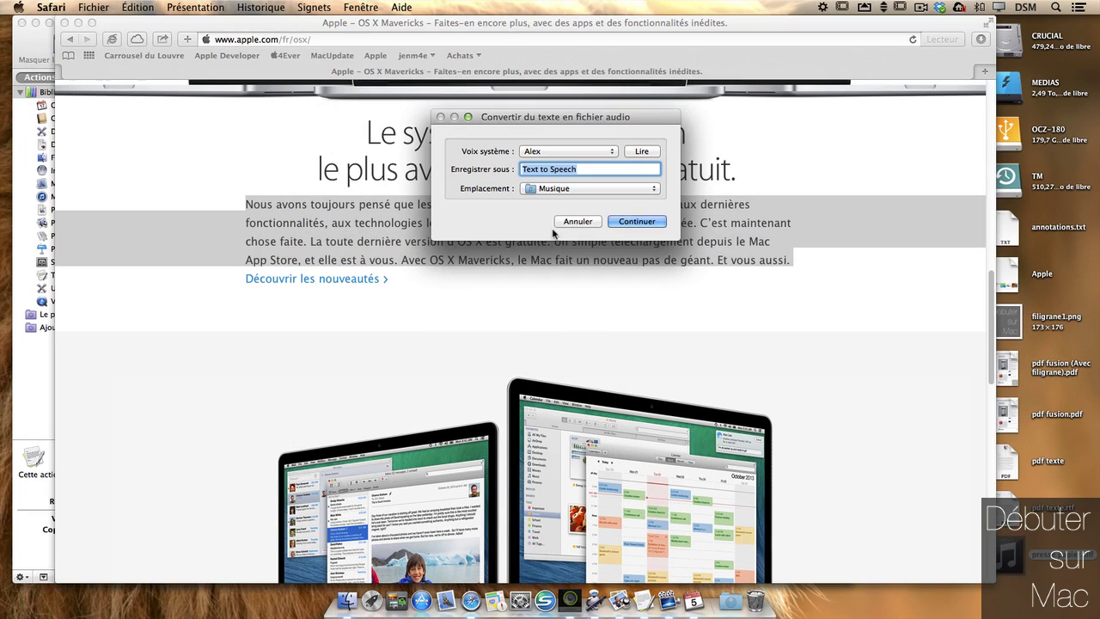
click(596, 152)
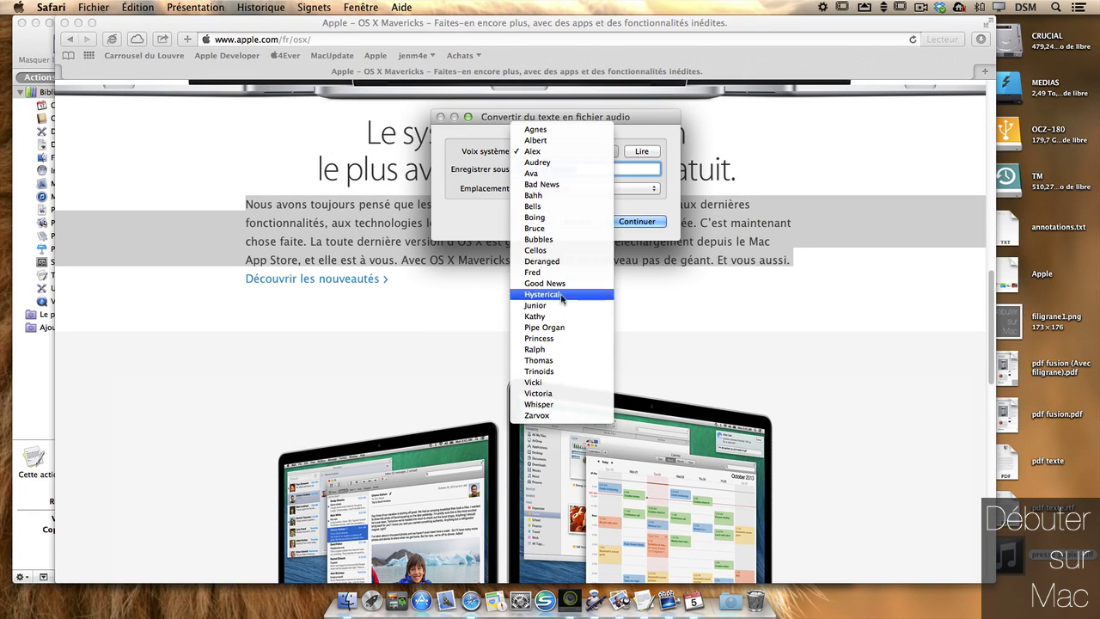
click(640, 124)
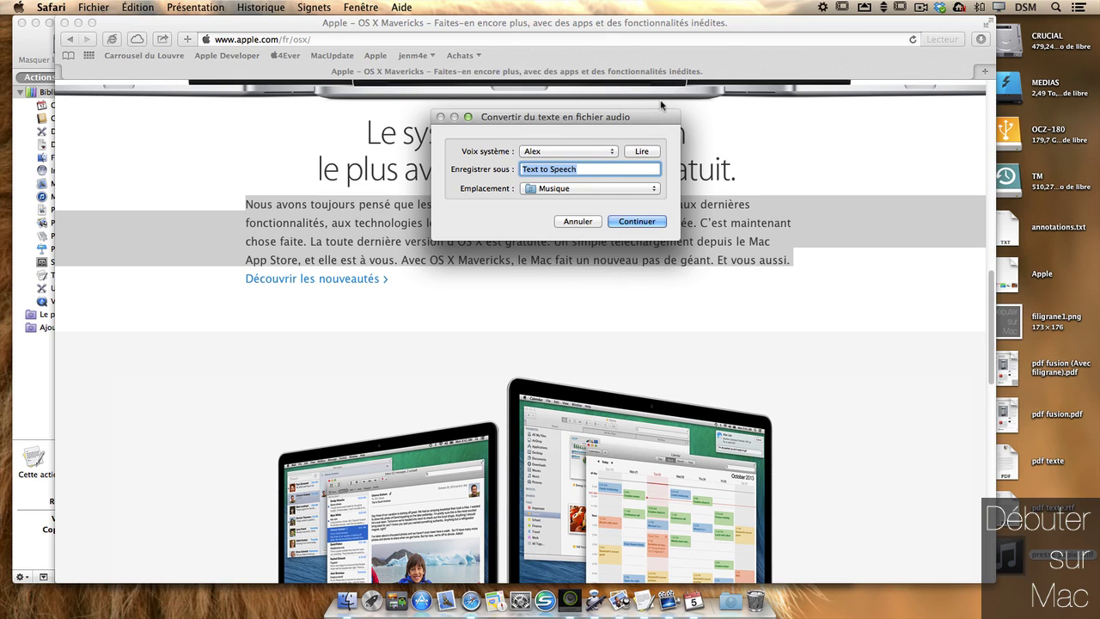
click(637, 222)
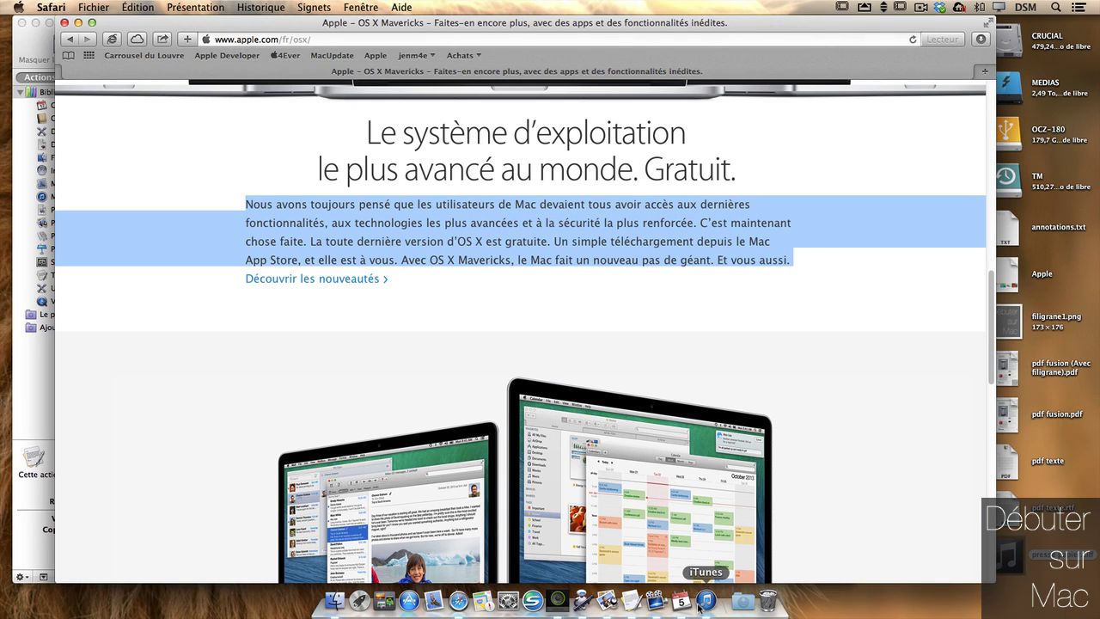
- Switch to iTunes and play the Text to Speech track at the end of the song list
click(707, 600)
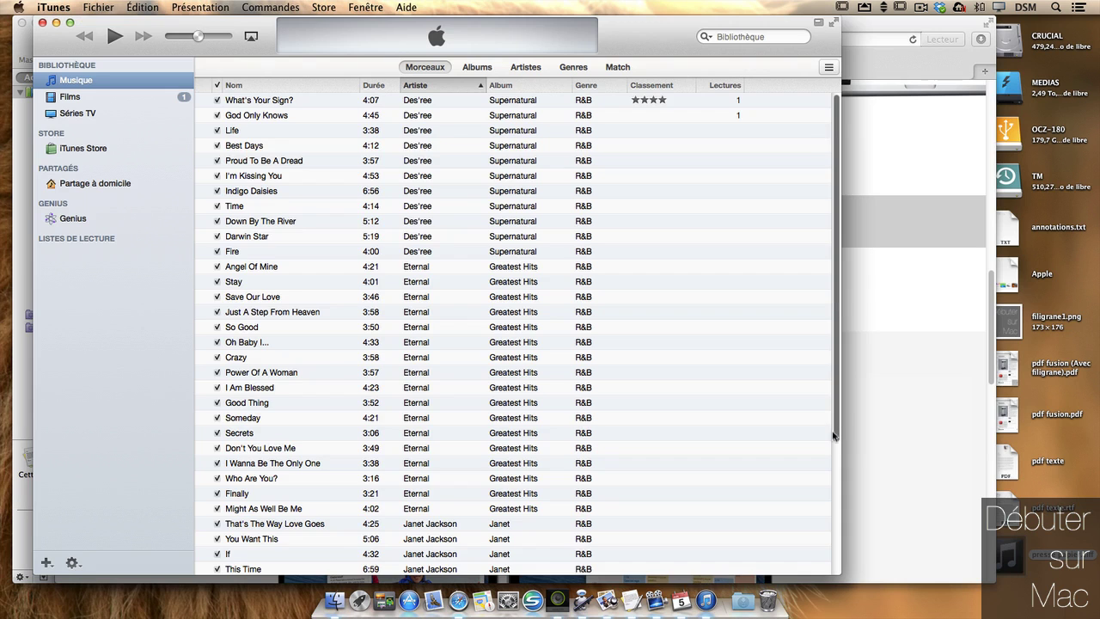
drag(835, 430, 841, 586)
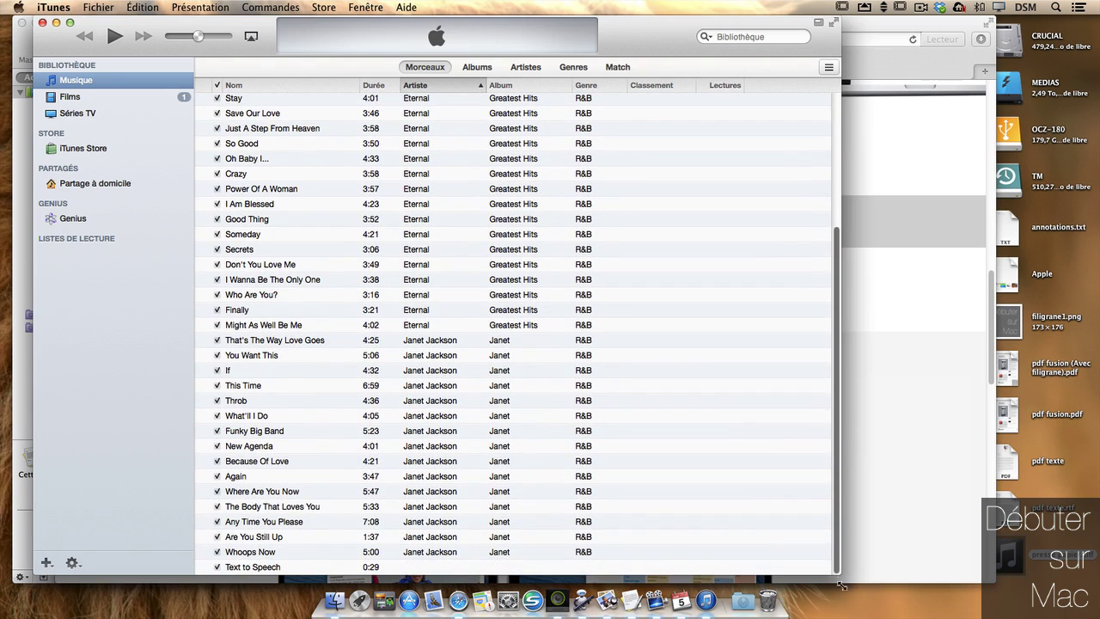
double_click(322, 566)
click(627, 236)
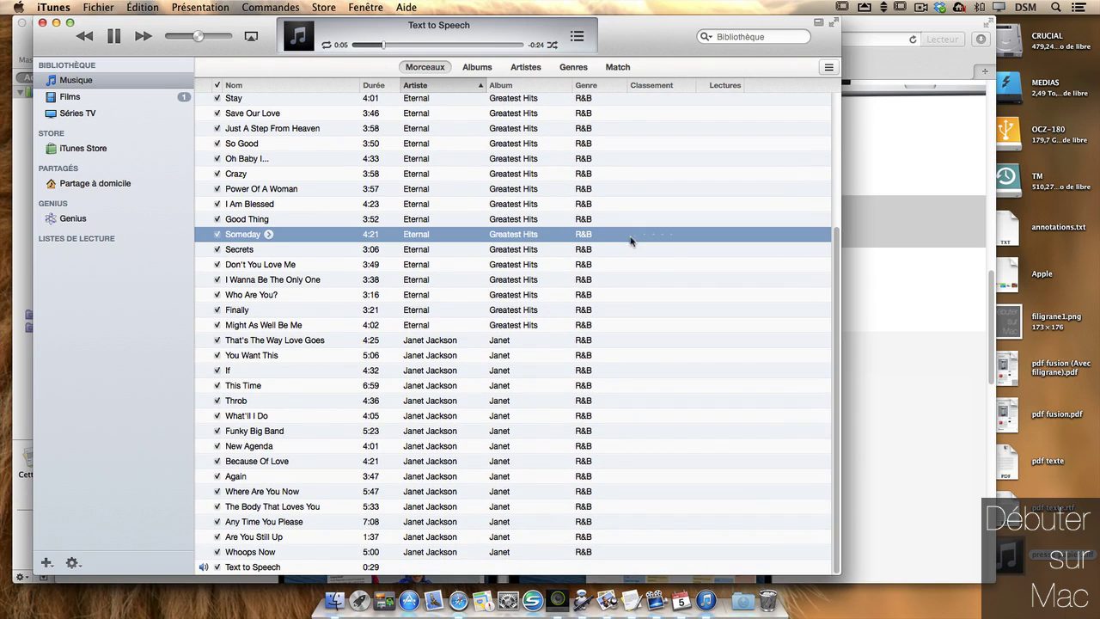
- Pause the Text to Speech track, then close the iTunes and Safari windows to return to the Automator service
click(117, 37)
click(42, 24)
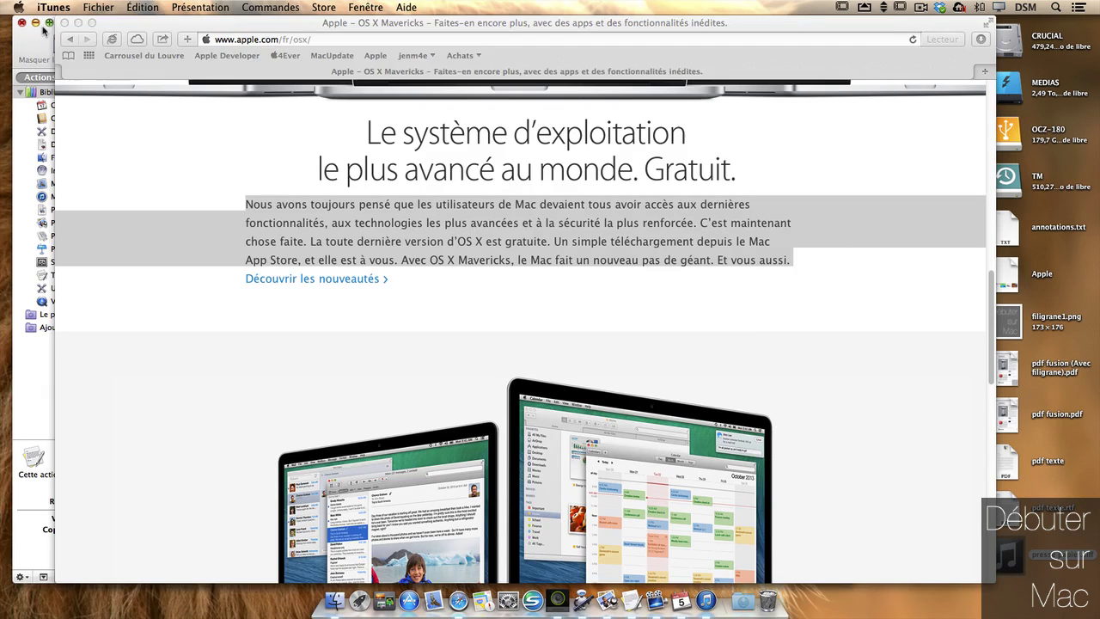
click(58, 28)
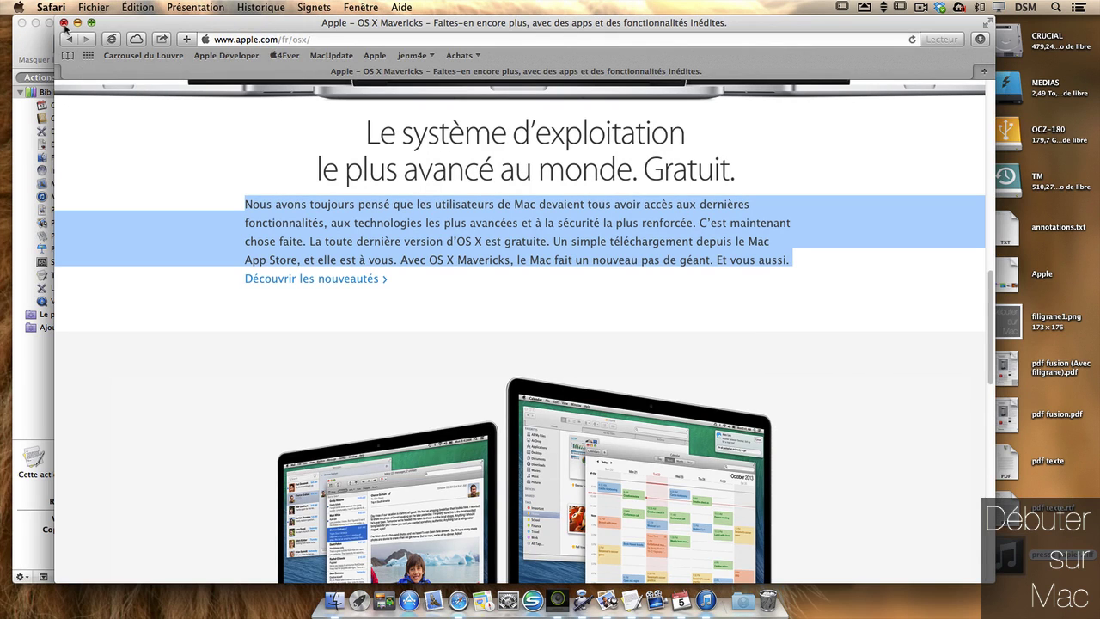
click(64, 22)
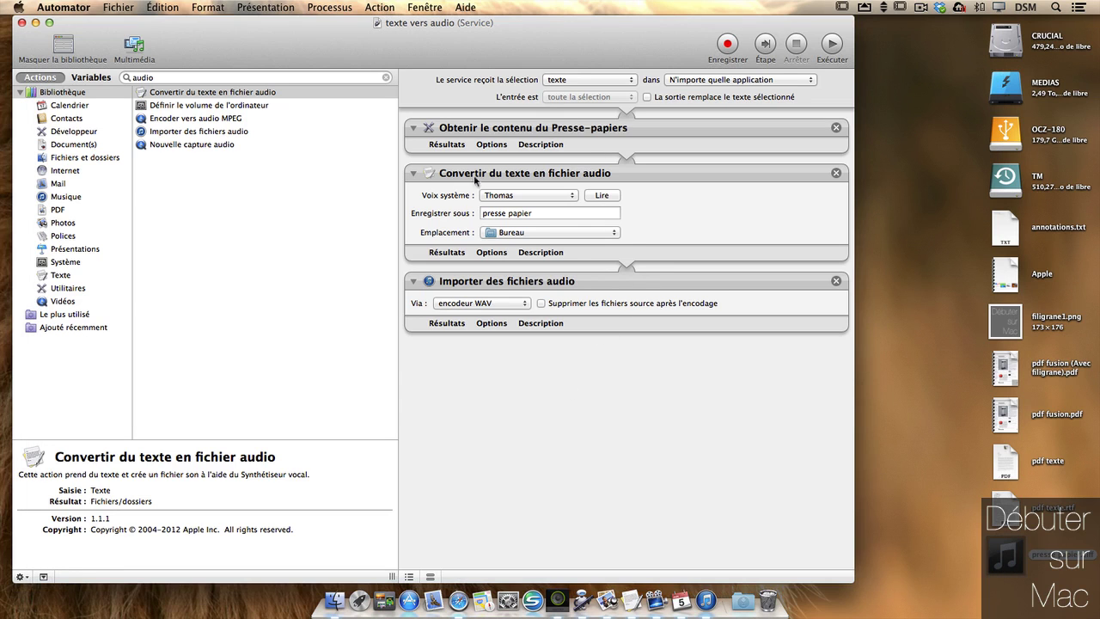
- Enable Afficher cette action si le processus est exécuté for the Convertir du texte en fichier audio action and close the service document
click(492, 252)
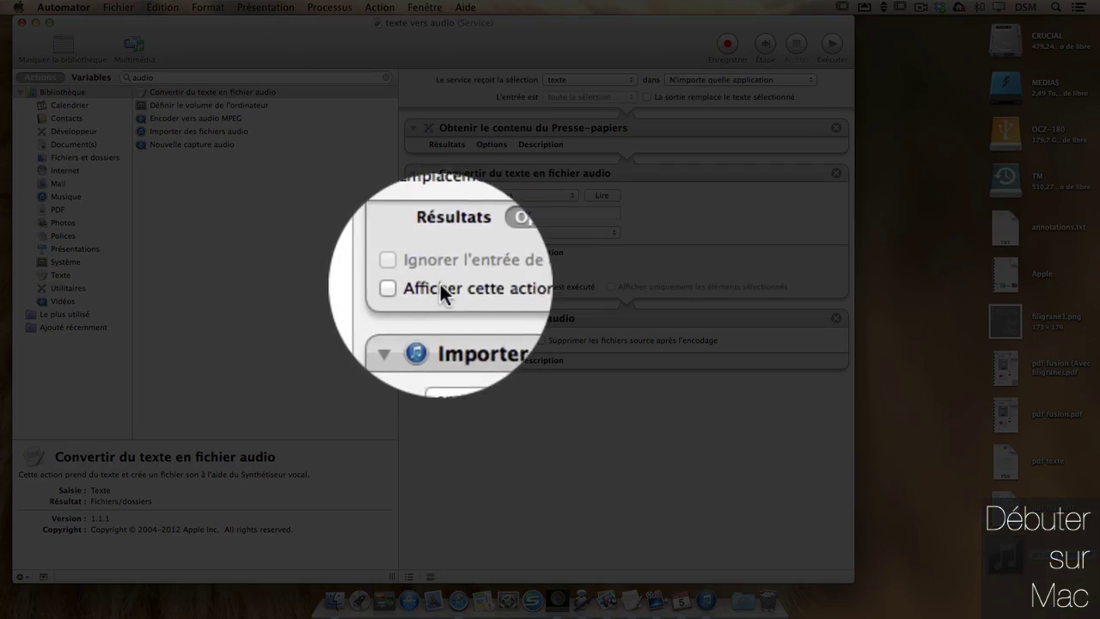
click(422, 286)
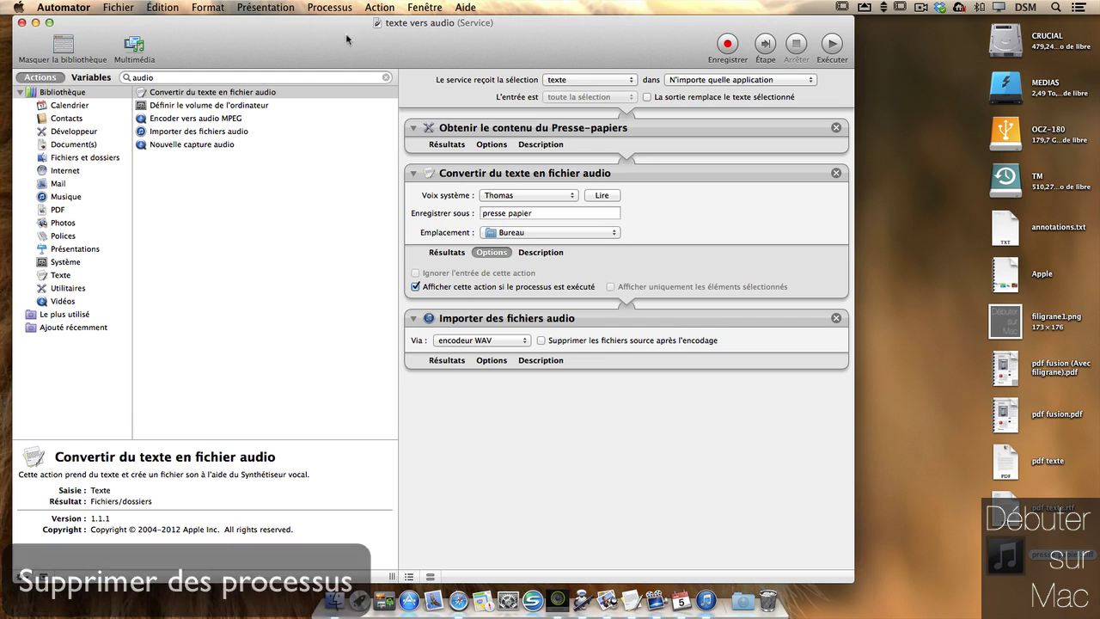
click(22, 22)
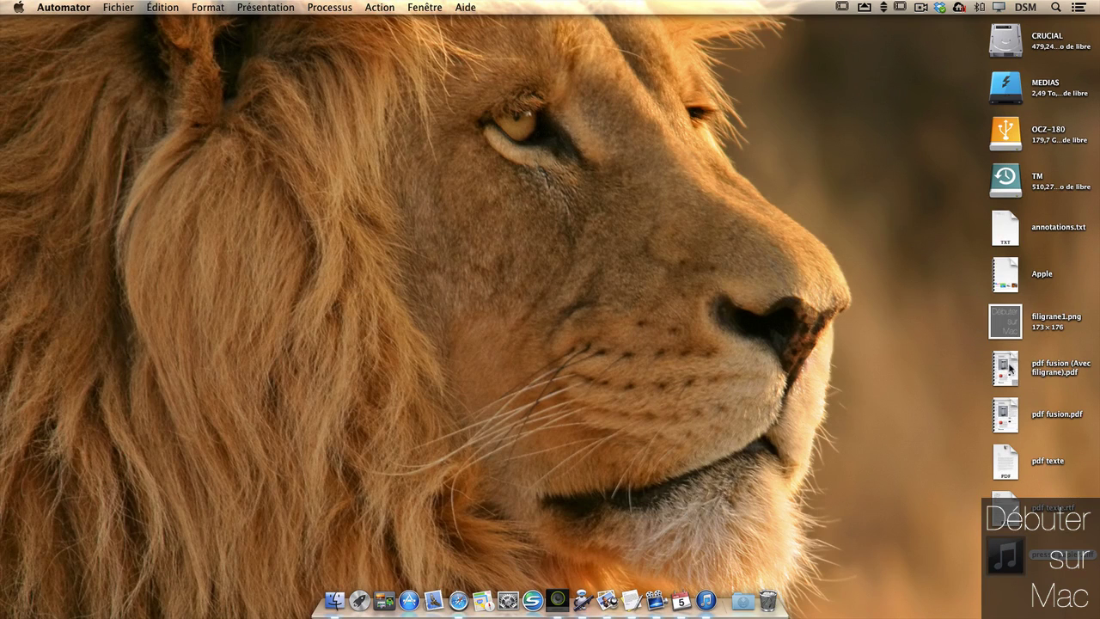
- Review the services offered for pdf fusion (Avec filigrane).pdf on the desktop without running any
click(1007, 369)
right_click(1008, 371)
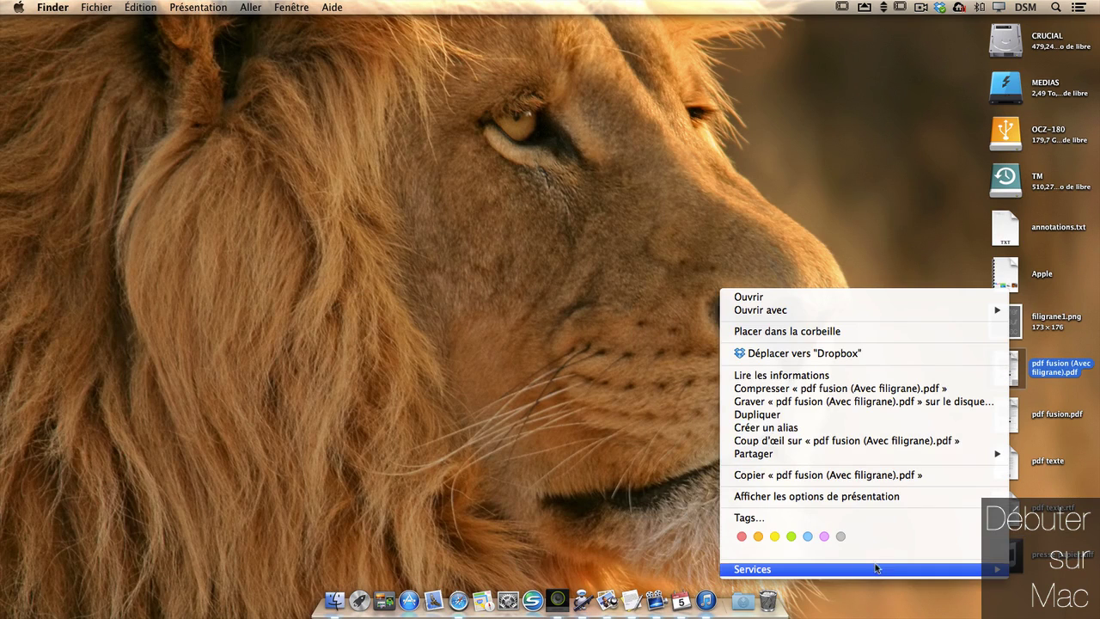
mouse_move(874, 569)
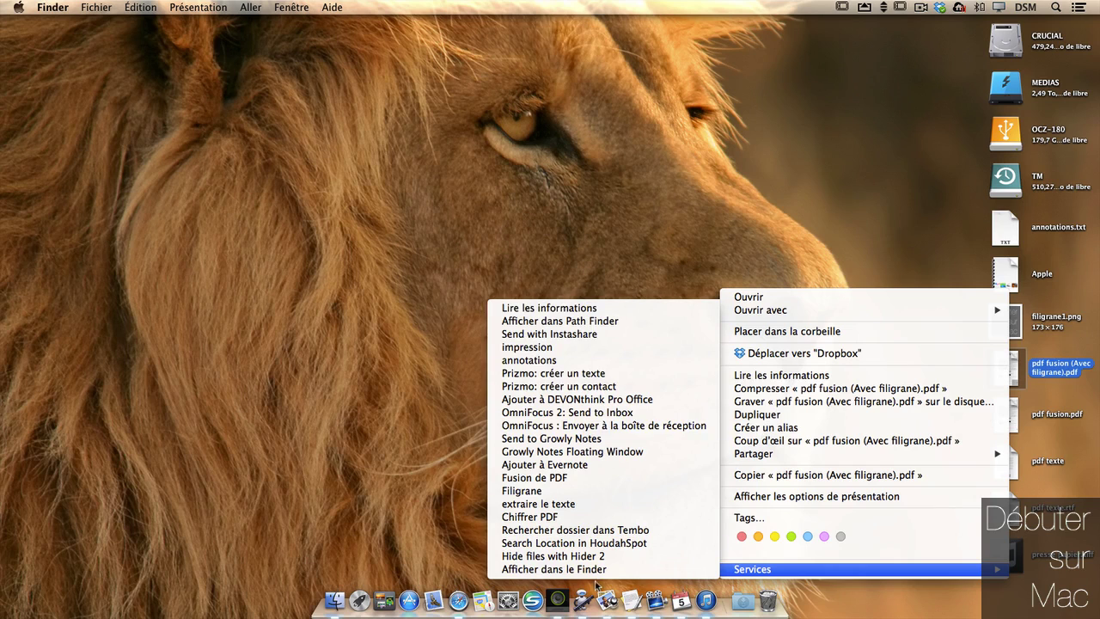
click(317, 513)
- Switch to Finder and open the hidden Bibliothèque folder of the home directory
click(334, 600)
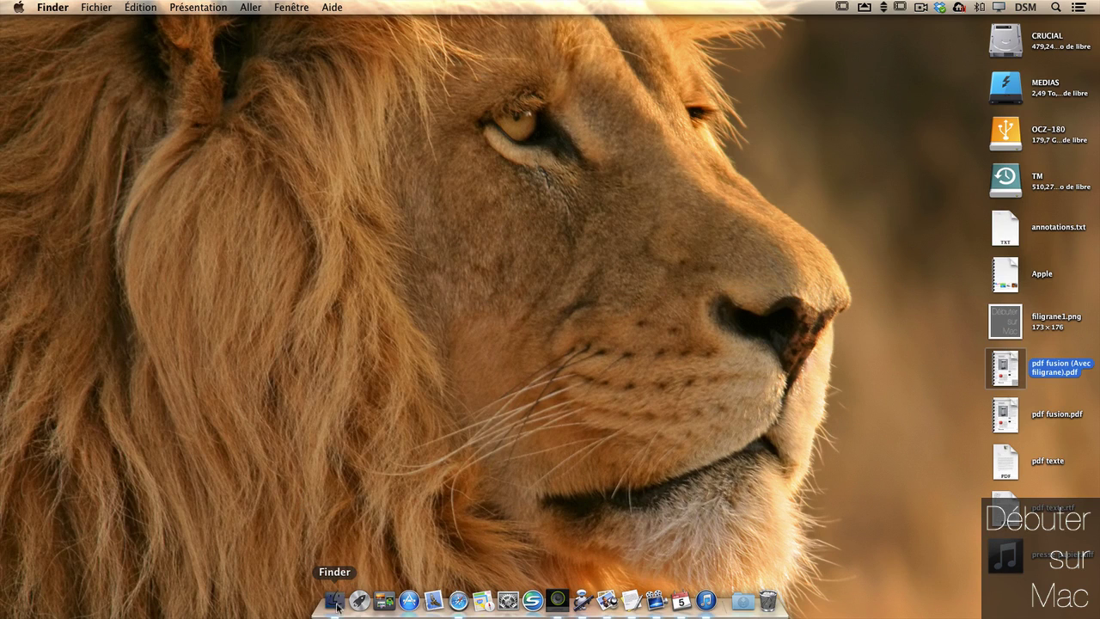
drag(812, 401, 927, 543)
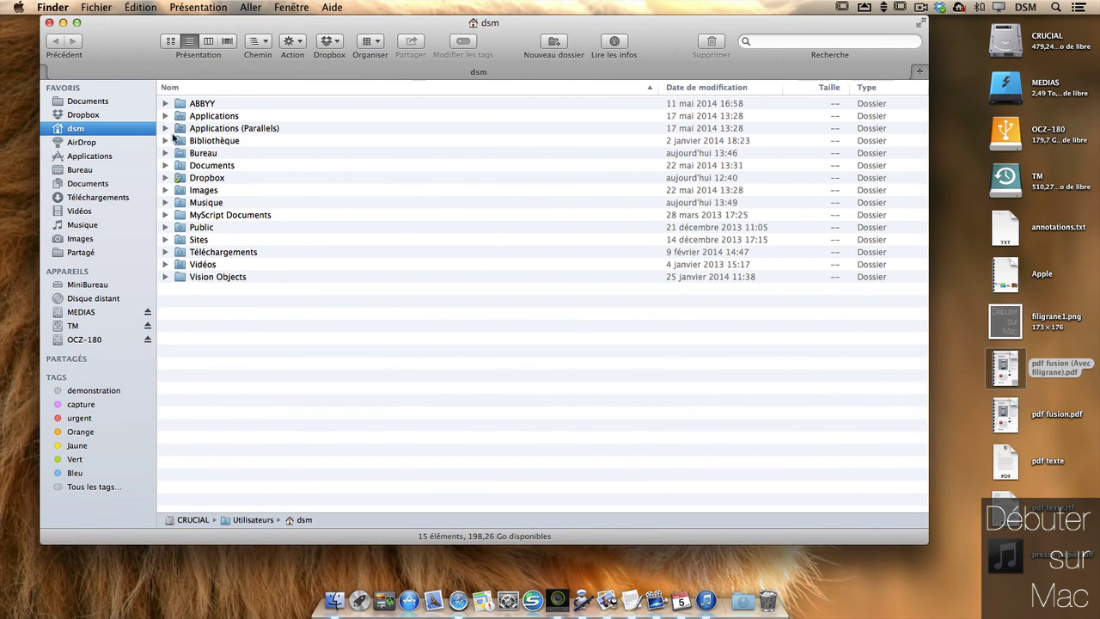
click(256, 12)
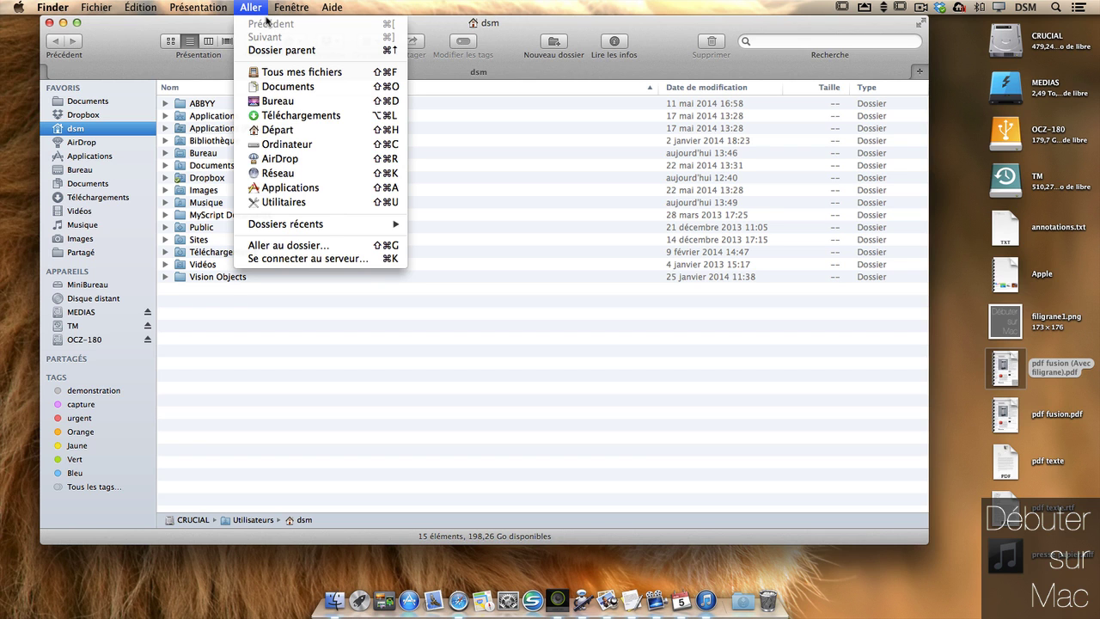
key(alt)
alt+click(307, 145)
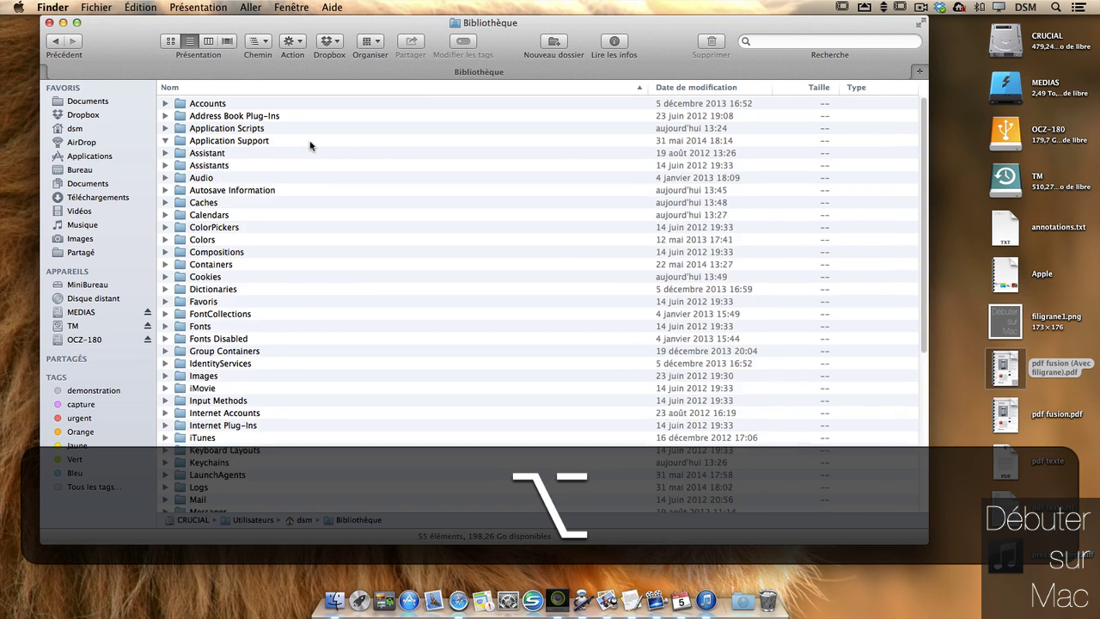
- Open the Services folder inside the personal Bibliothèque and select the texte vers audio workflow
click(165, 141)
scroll(550, 300, down, 10)
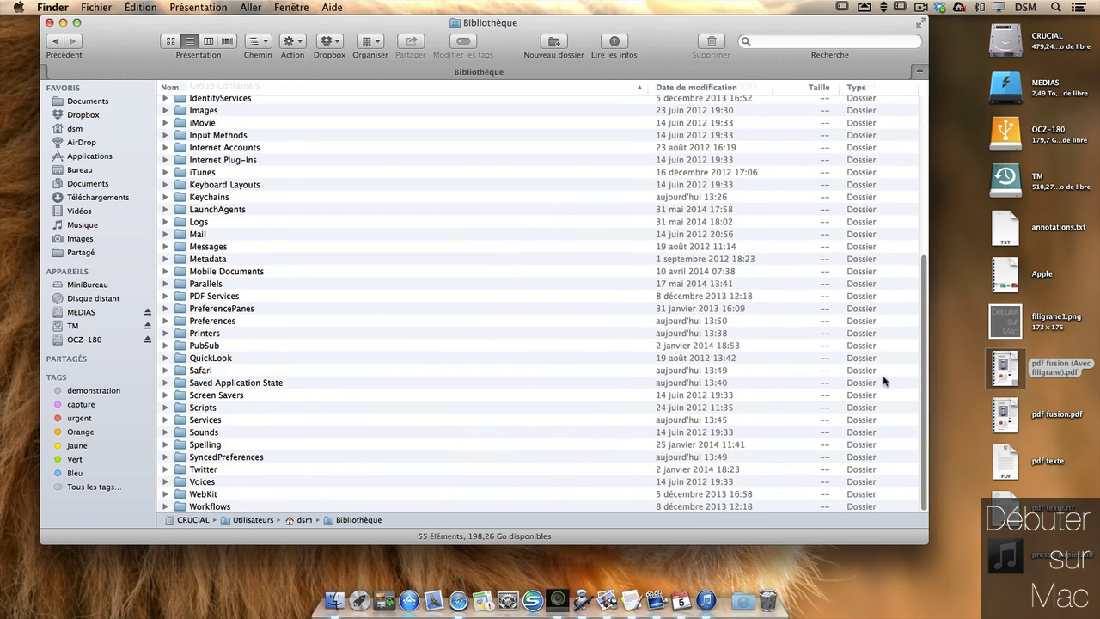
double_click(882, 380)
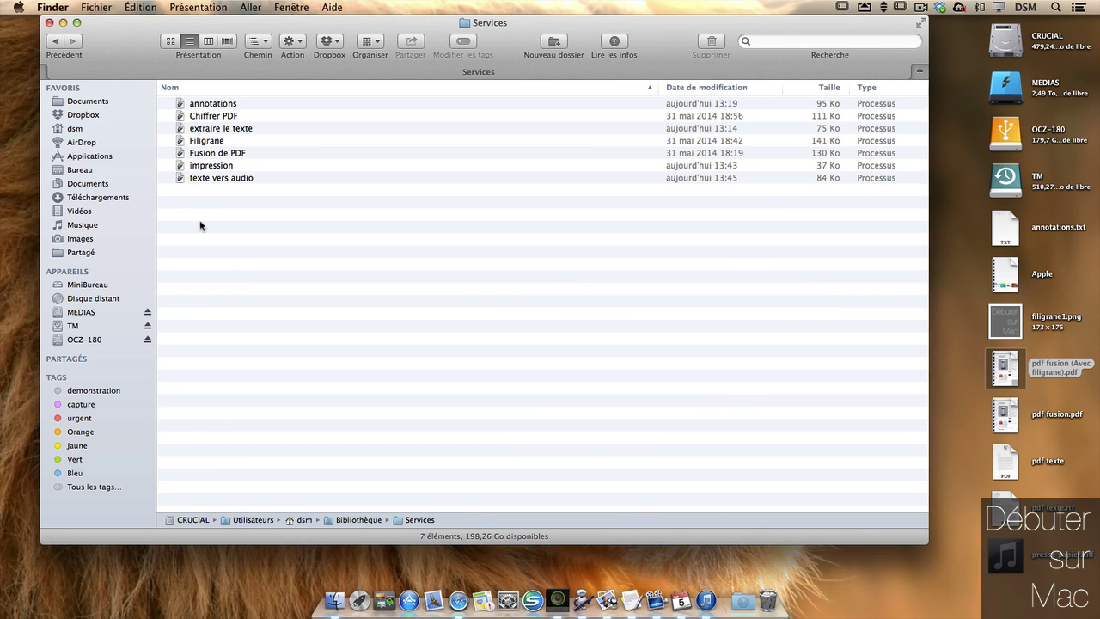
click(249, 177)
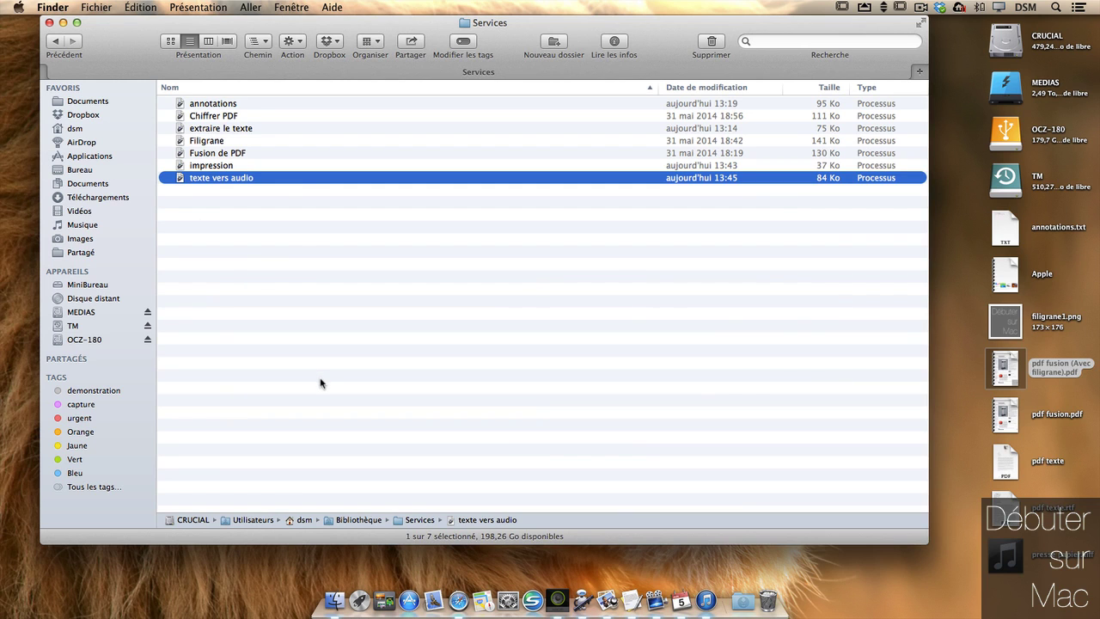
- Go to the computer level and browse to CRUCIAL > Système > Bibliothèque > Services
key(super+shift+c)
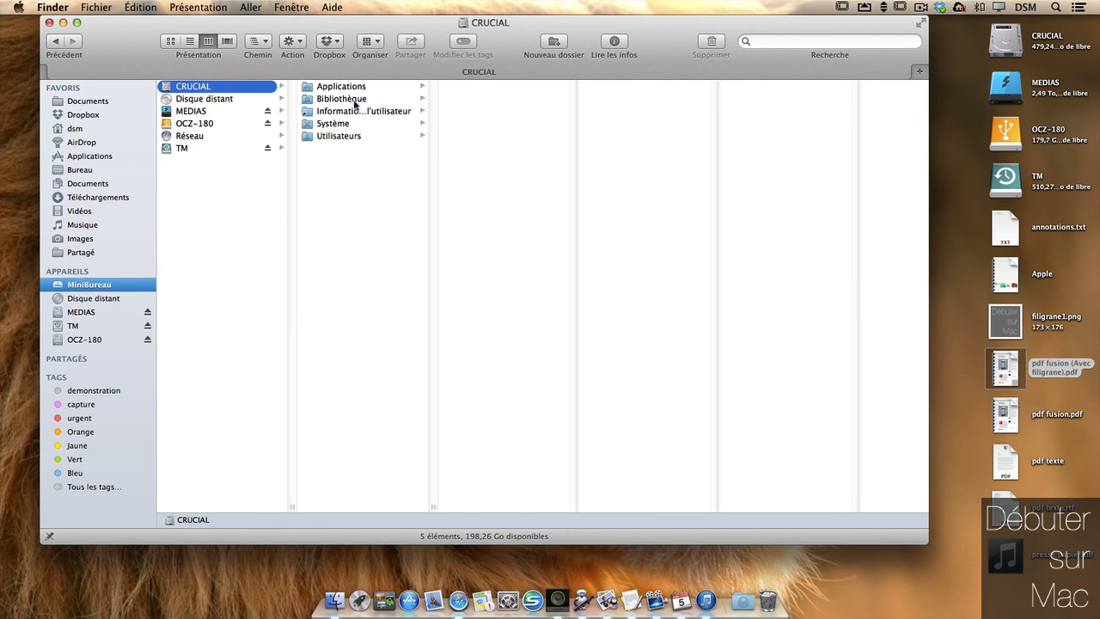
click(346, 126)
click(511, 89)
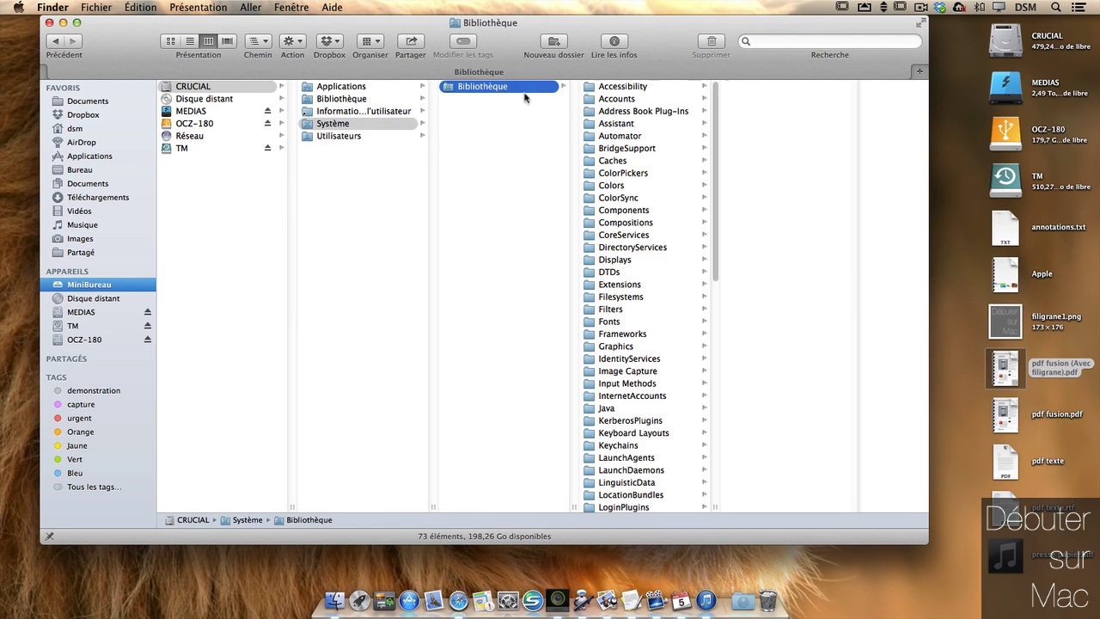
drag(714, 128, 717, 378)
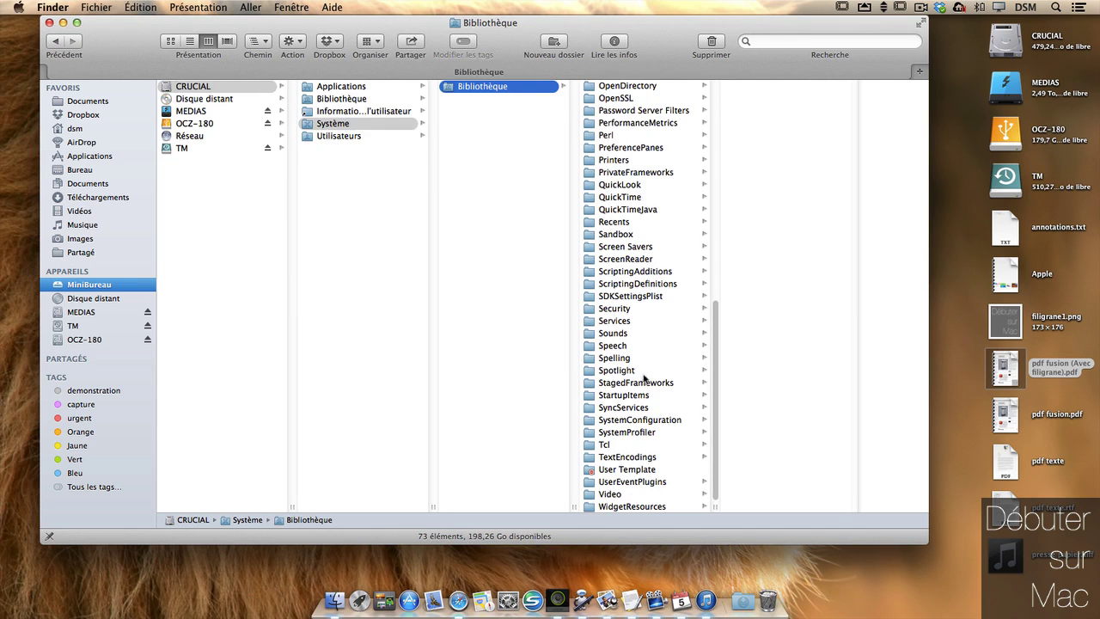
click(640, 323)
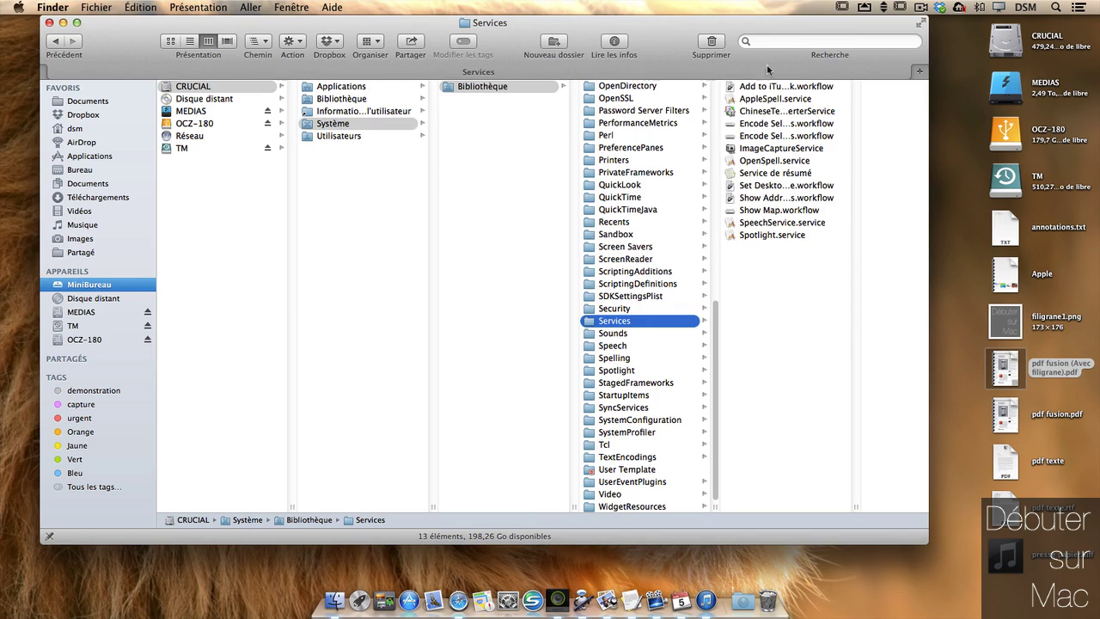
- Widen the Services file column to show full names and open Add to iTunes as a Spoken Track.workflow in Automator
drag(790, 35, 370, 16)
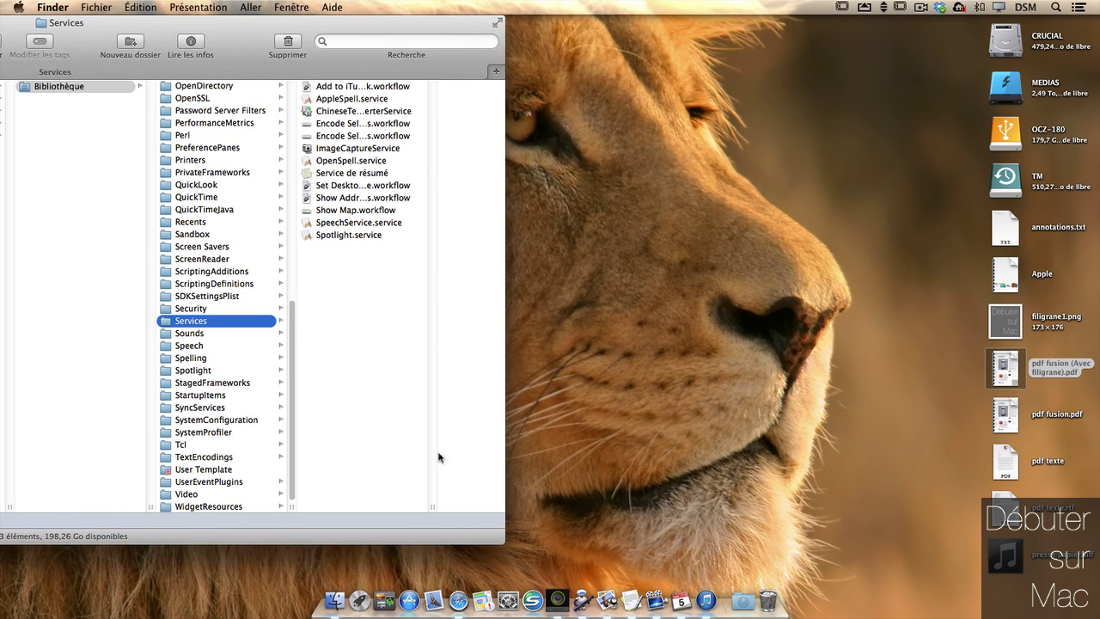
drag(432, 505, 661, 496)
drag(486, 507, 599, 509)
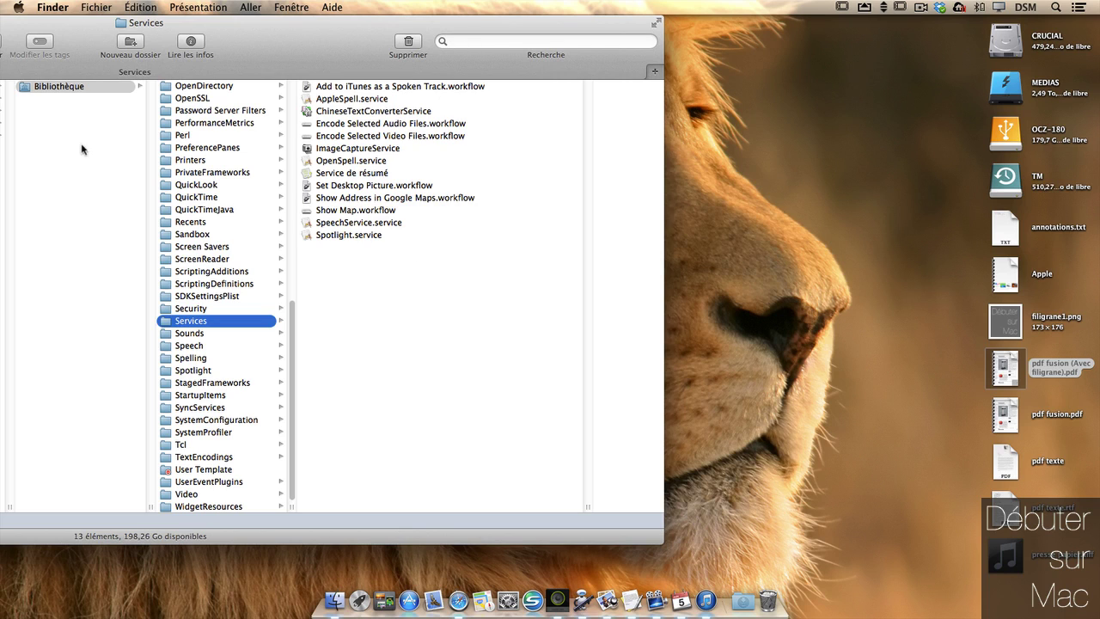
click(448, 89)
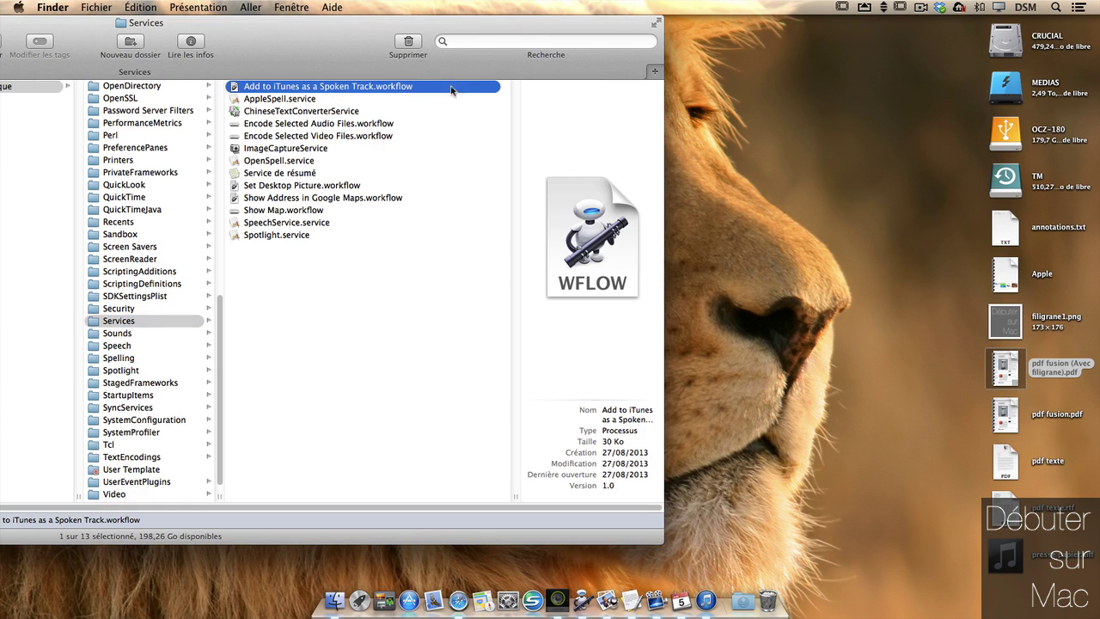
right_click(337, 89)
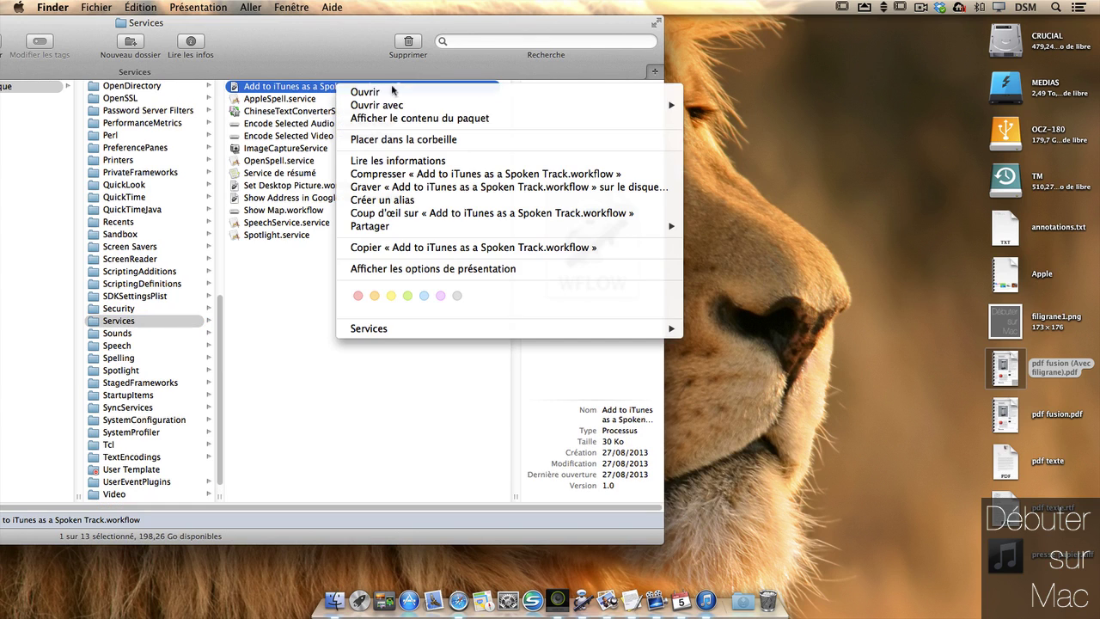
click(433, 94)
- Set the system voice to Thomas in a duplicate of the locked service and save it as Add to iTunes as a Spoken fr Track - copie
click(448, 150)
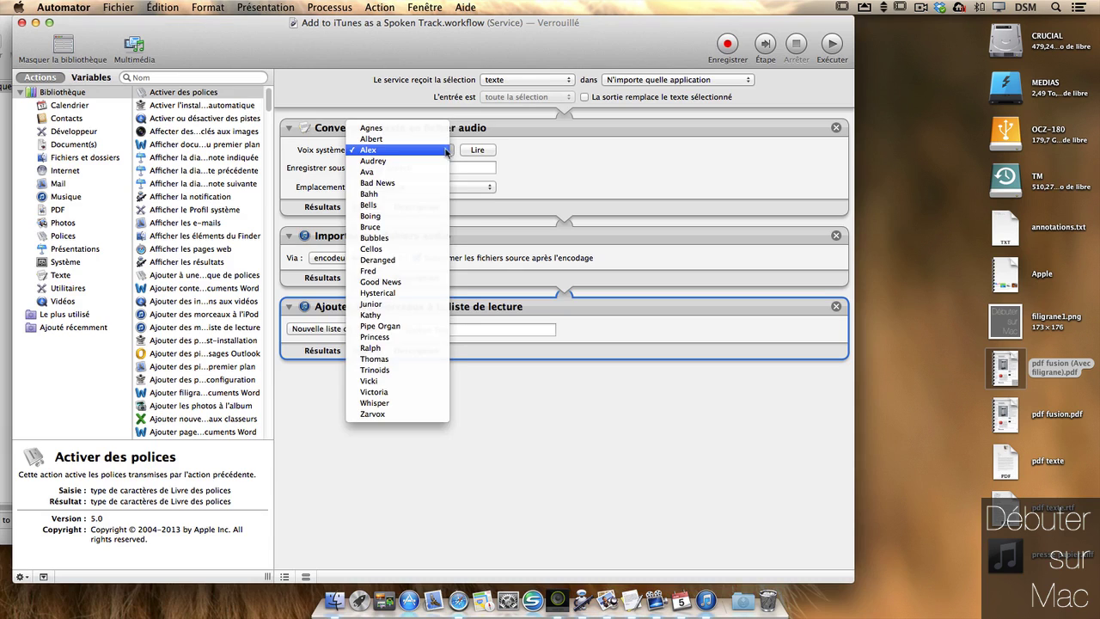
click(409, 359)
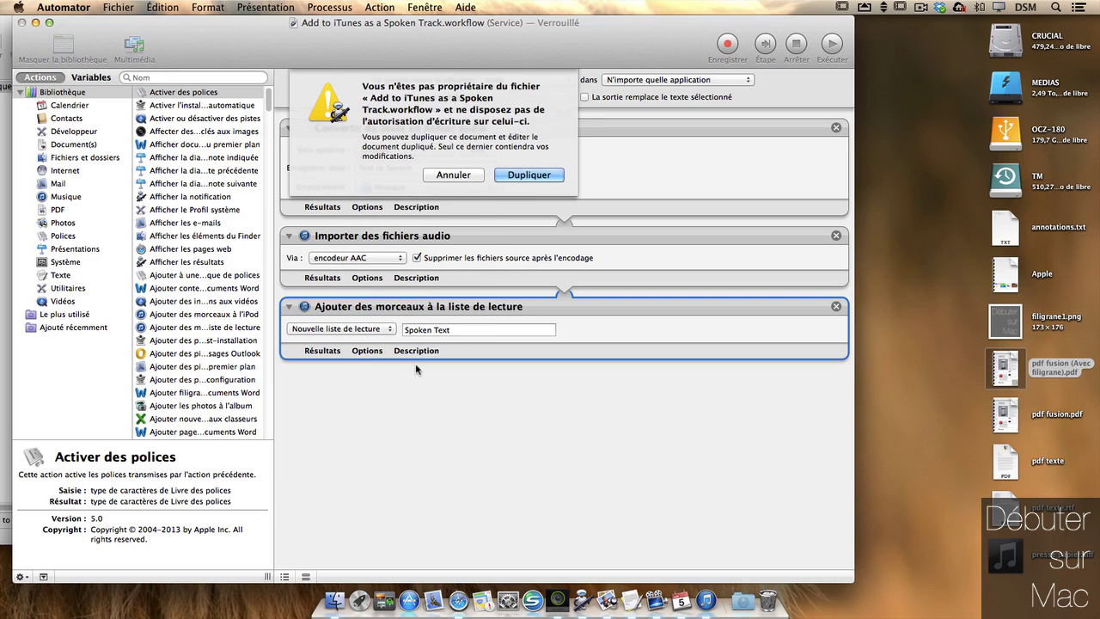
click(532, 177)
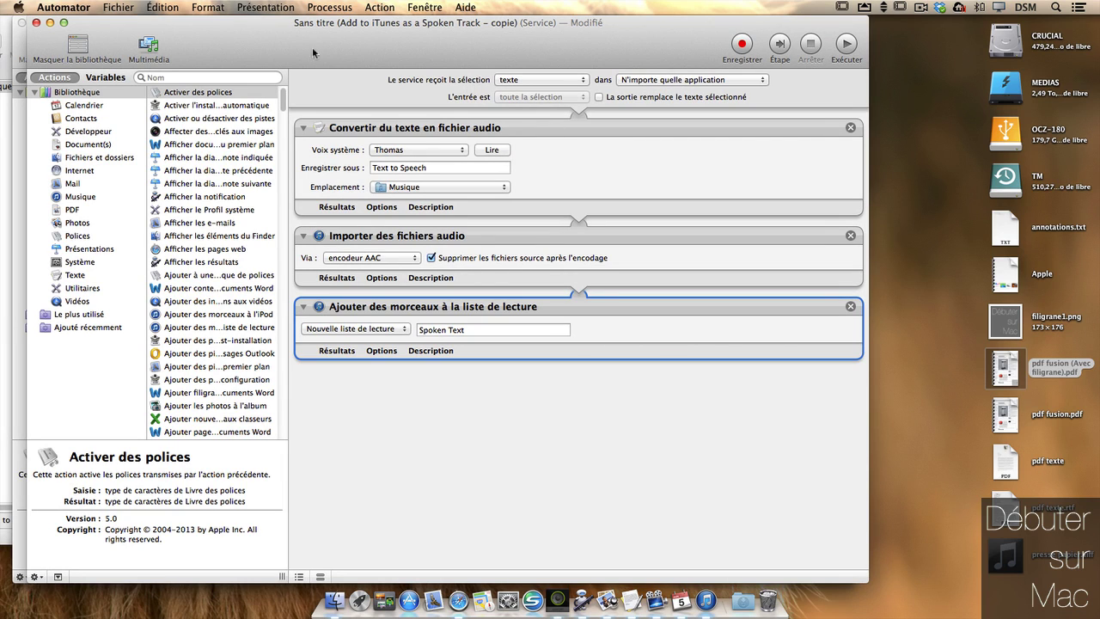
click(118, 7)
click(176, 85)
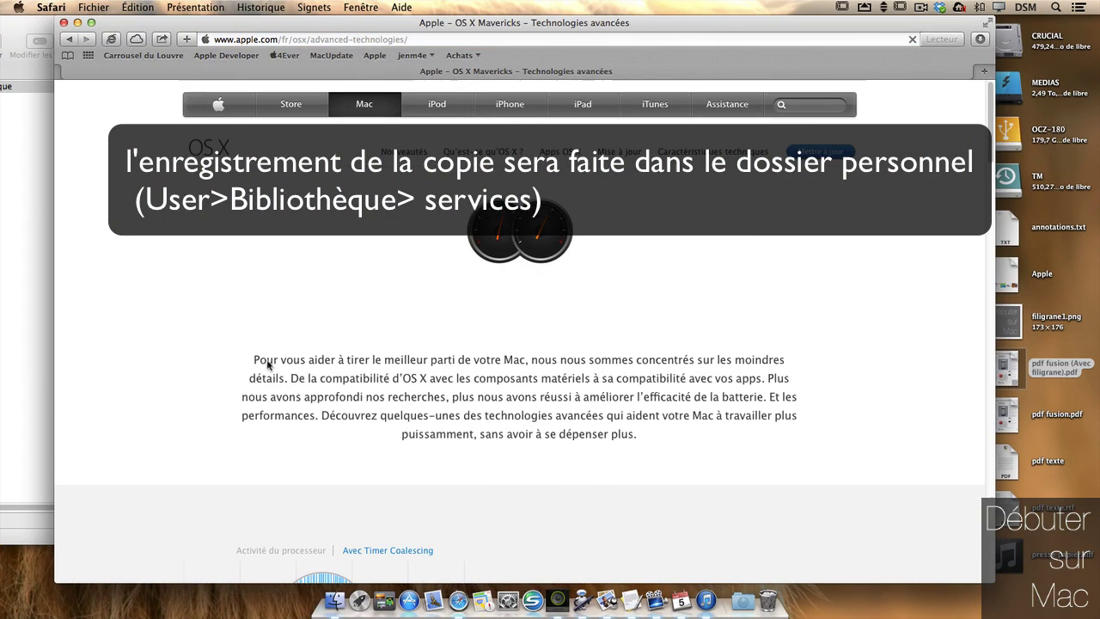
- Select the introductory paragraph on Apple's advanced technologies page in Safari and run Add to iTunes as a Spoken fr Track - copie on it
drag(254, 360, 658, 429)
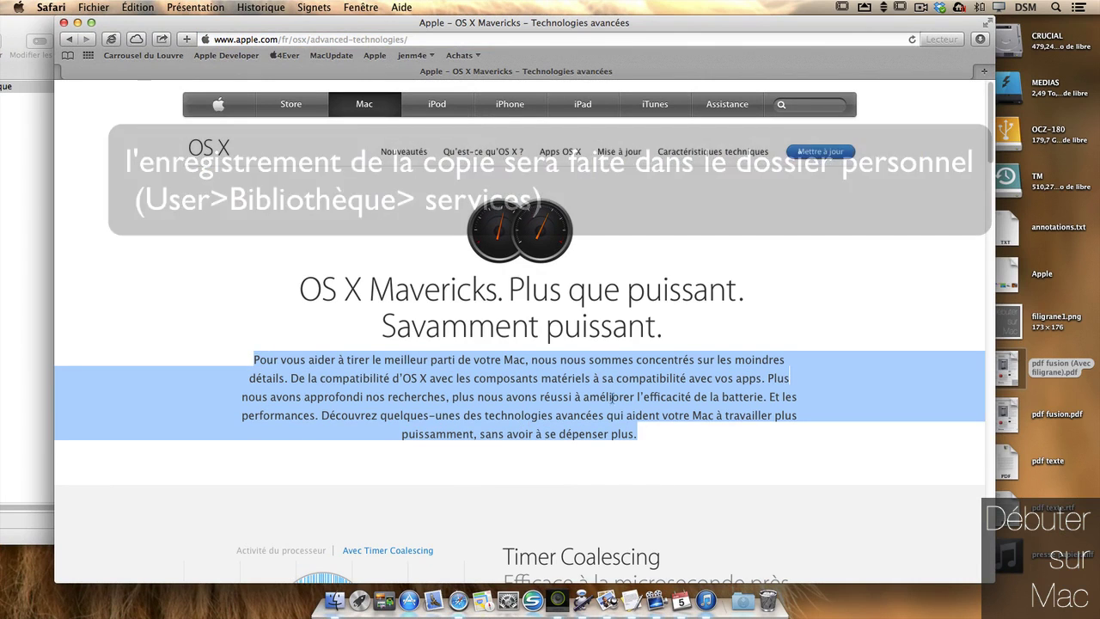
click(51, 7)
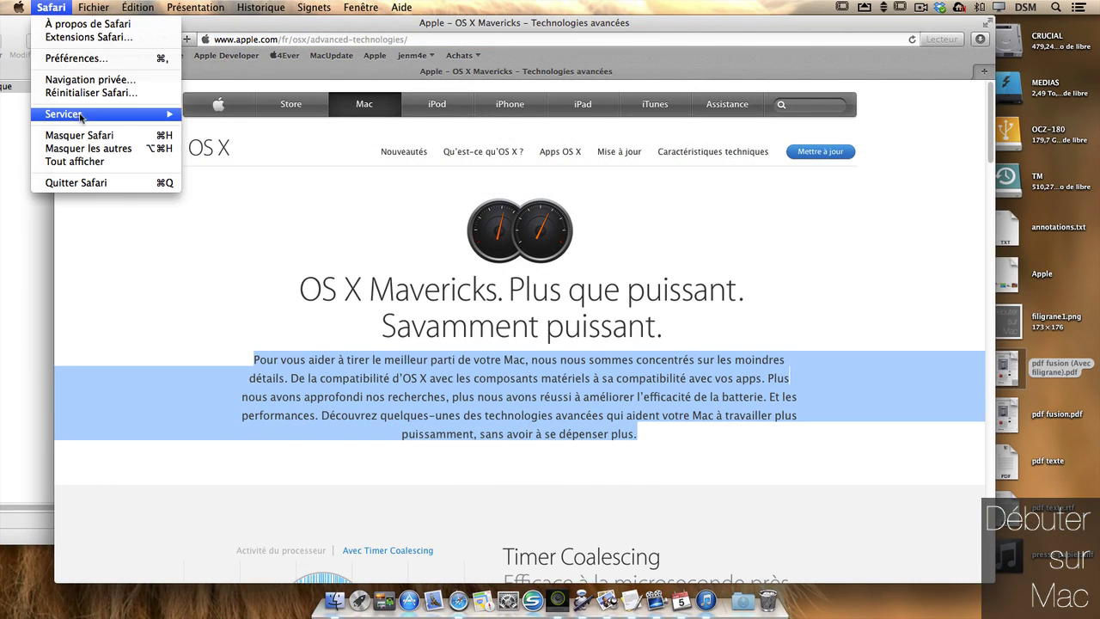
mouse_move(95, 114)
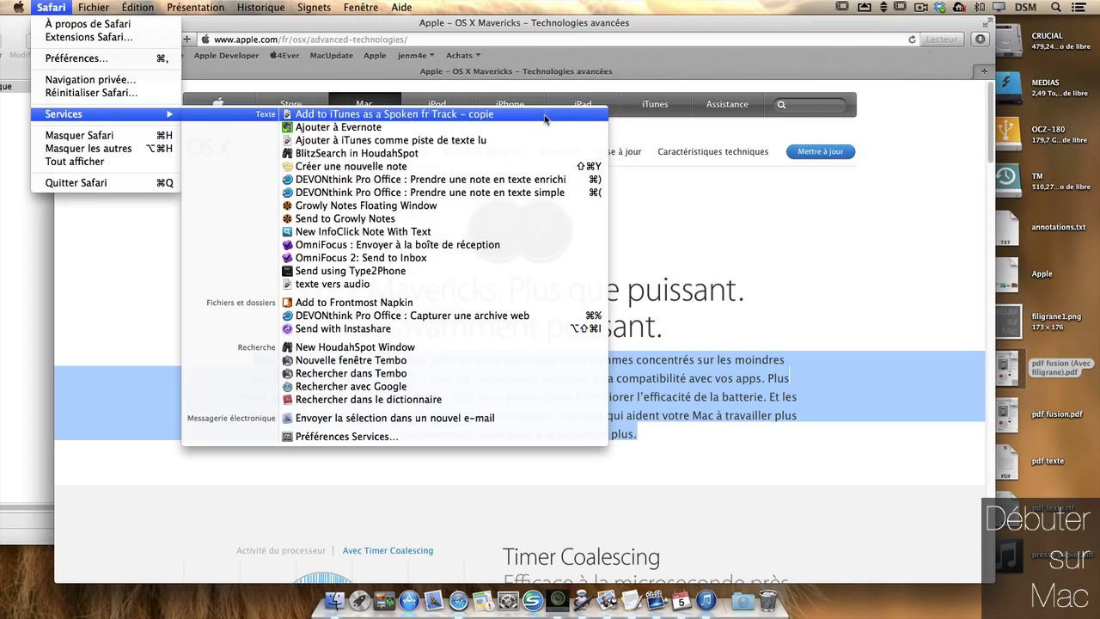
click(545, 115)
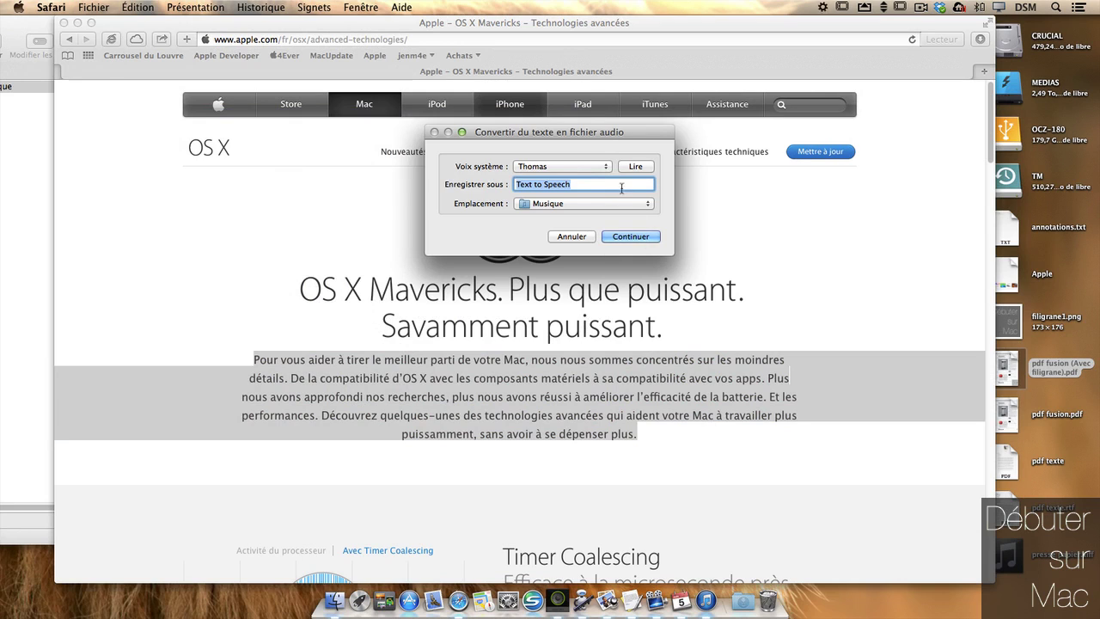
- Run the audio conversion with voice Thomas, name Text to Speech and location Musique, then switch to iTunes
click(608, 166)
click(609, 167)
click(636, 237)
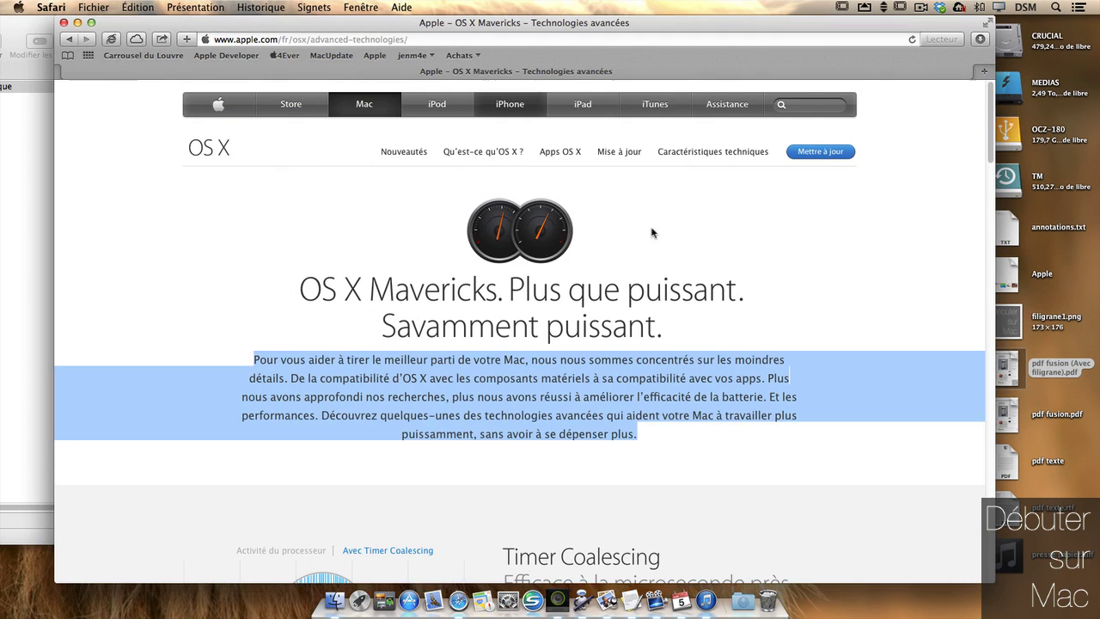
click(706, 600)
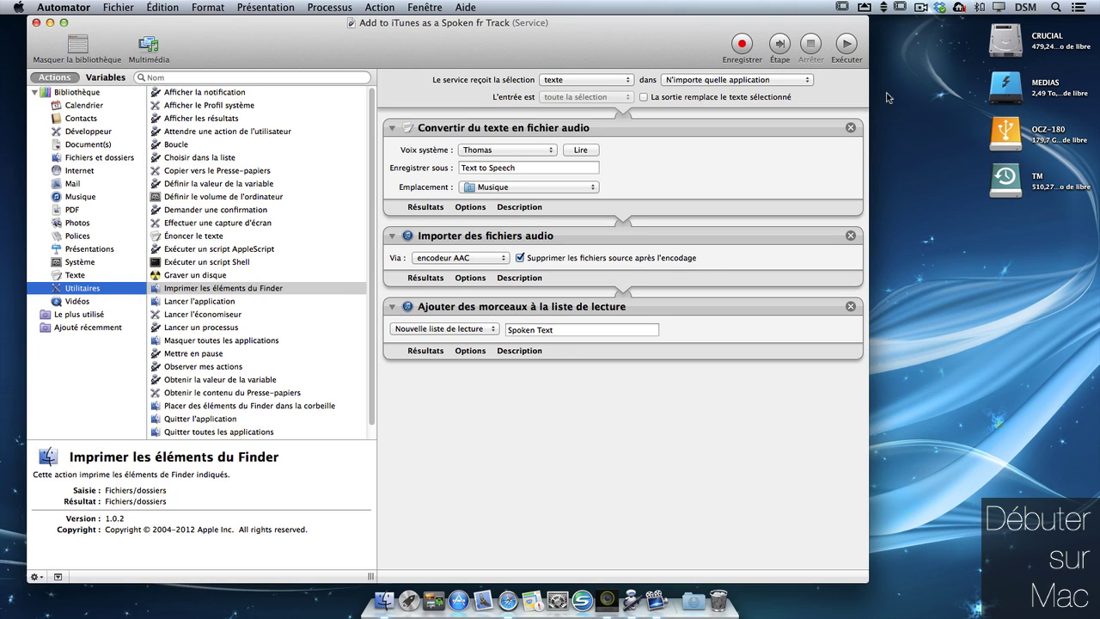
- Create a new Automator document of type Application and widen the actions list to show full action names
click(120, 9)
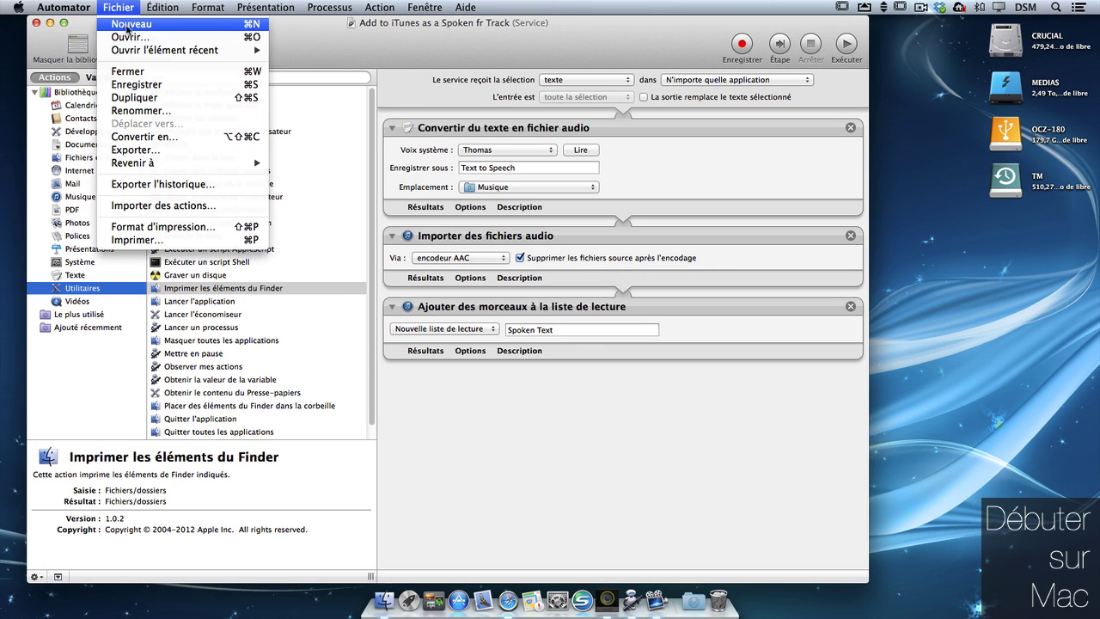
click(130, 24)
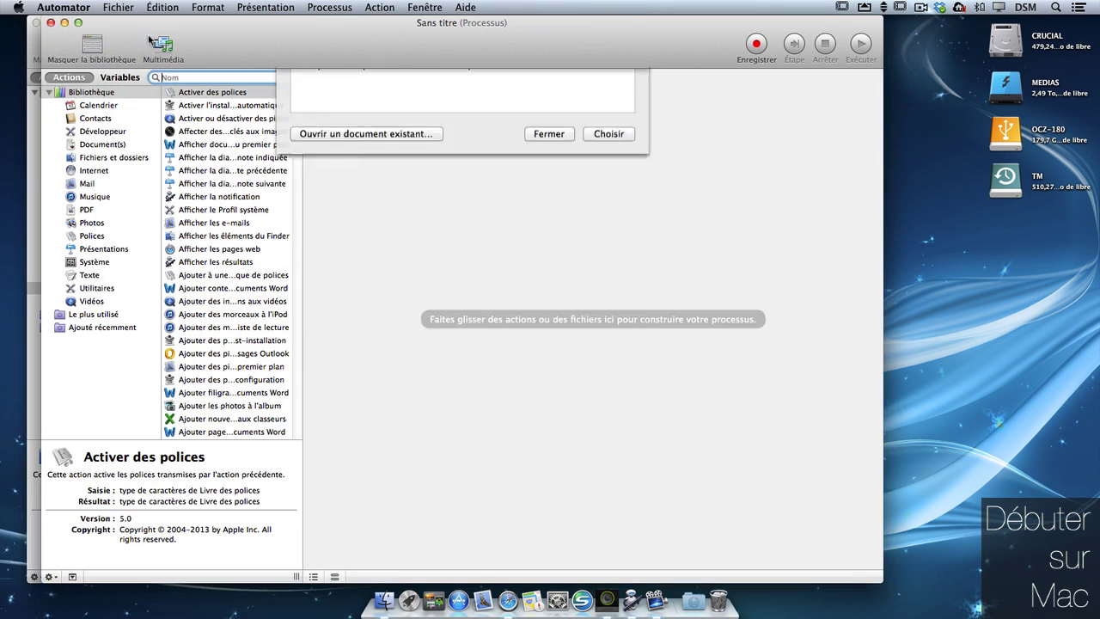
click(429, 148)
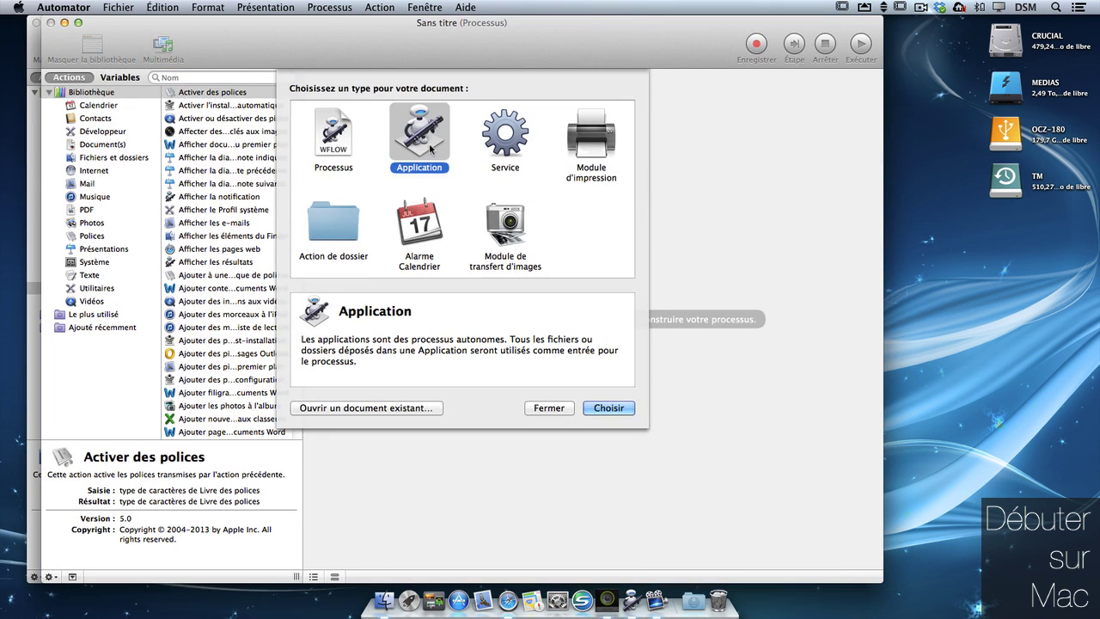
click(610, 408)
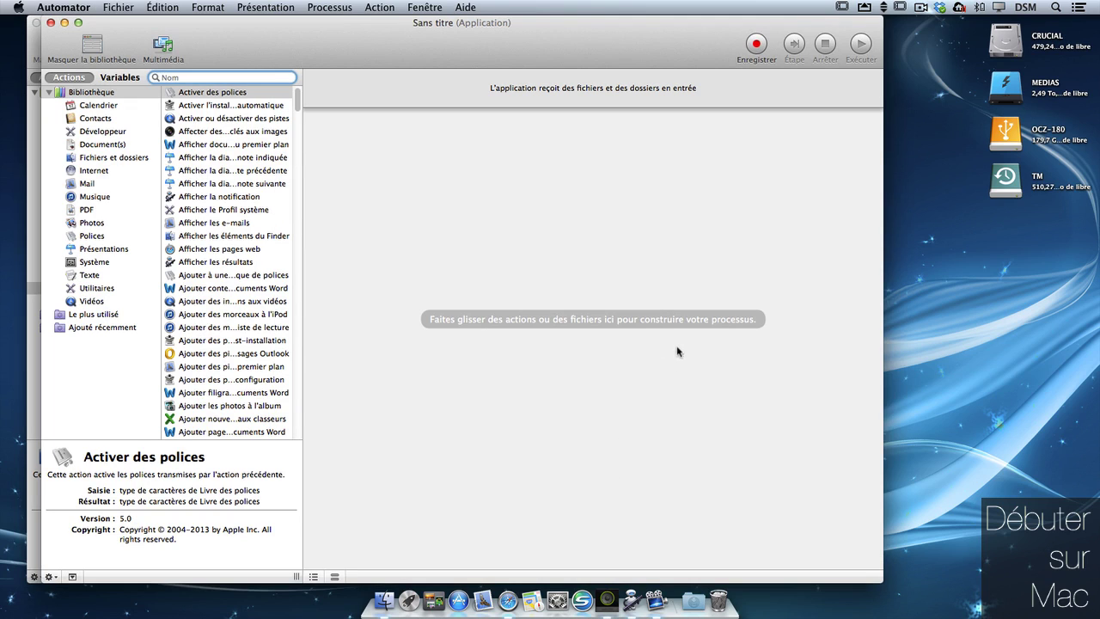
drag(302, 392, 408, 391)
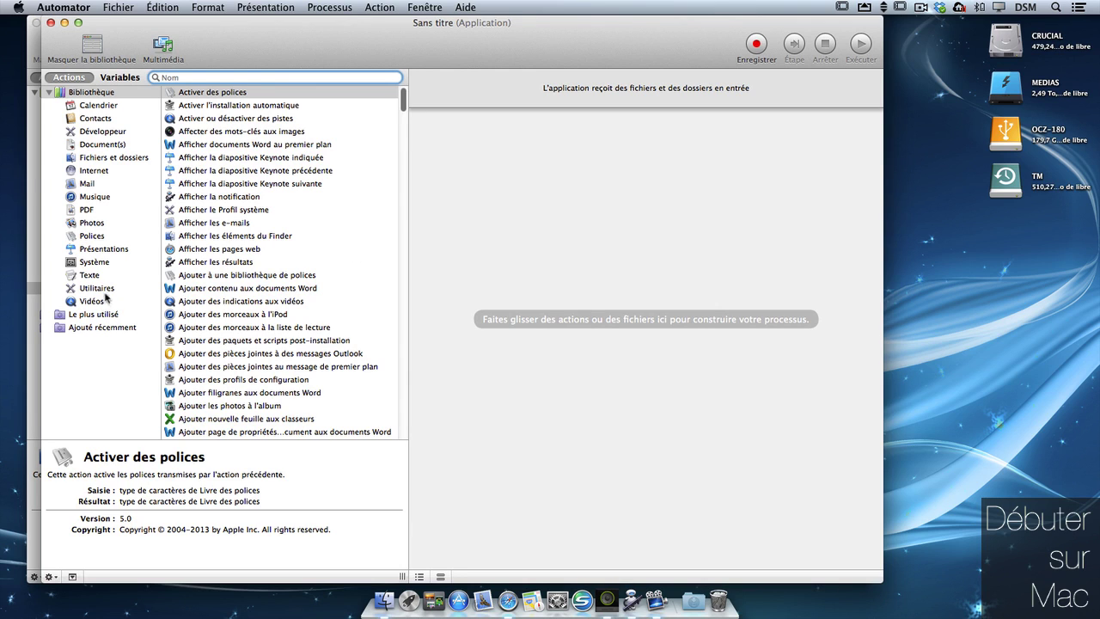
- Add the Obtenir les éléments du Finder indiqués action to the workflow and fill it with the six PDF files from the desktop
click(114, 158)
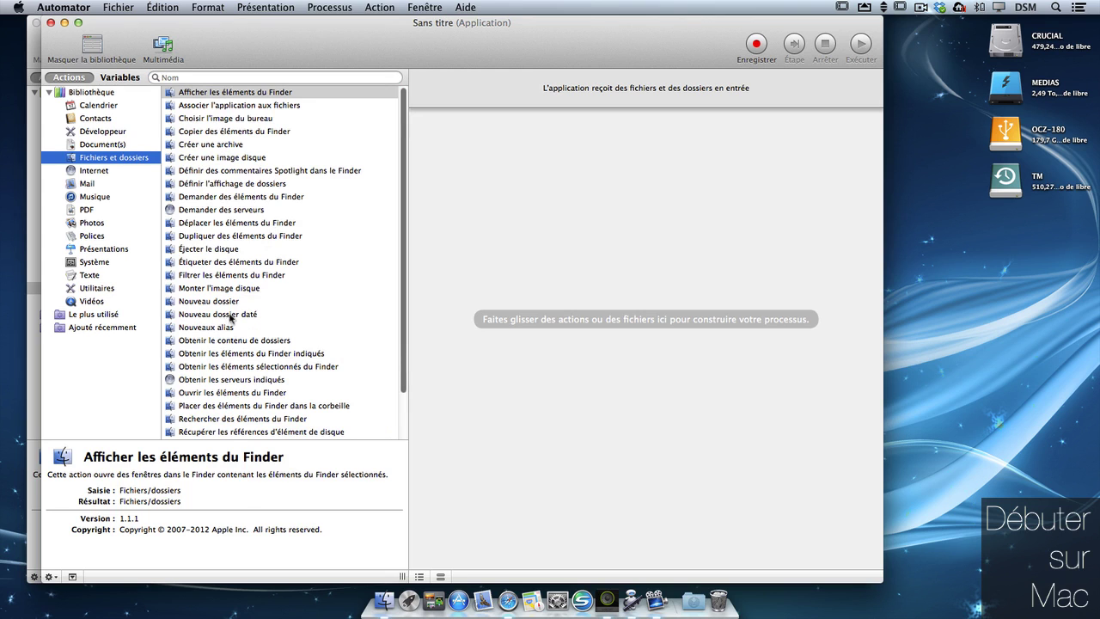
click(318, 354)
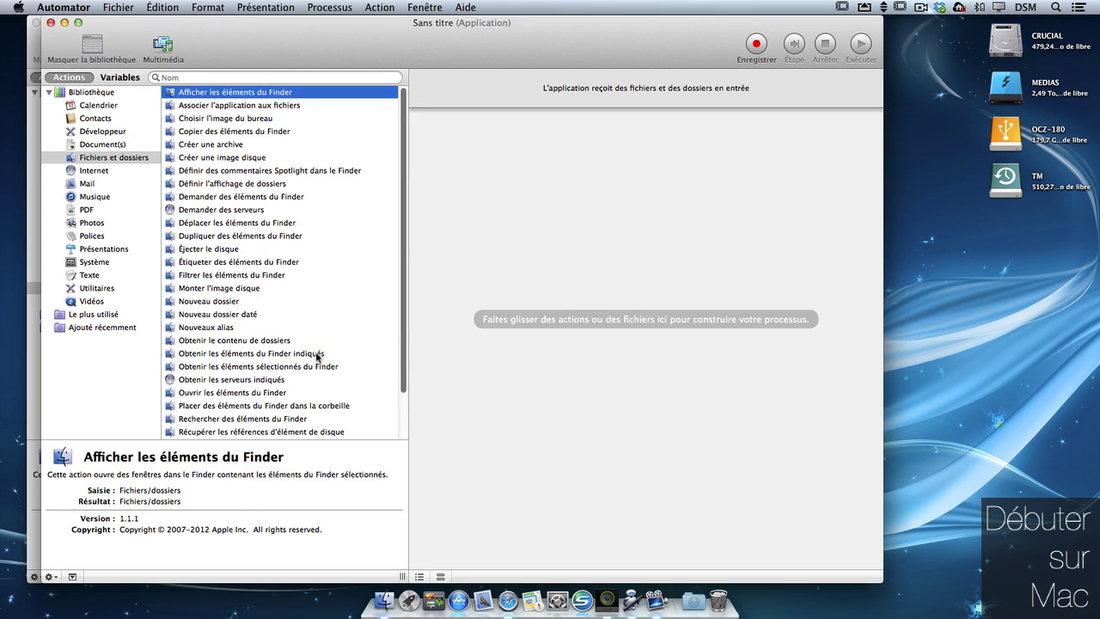
drag(315, 359, 621, 238)
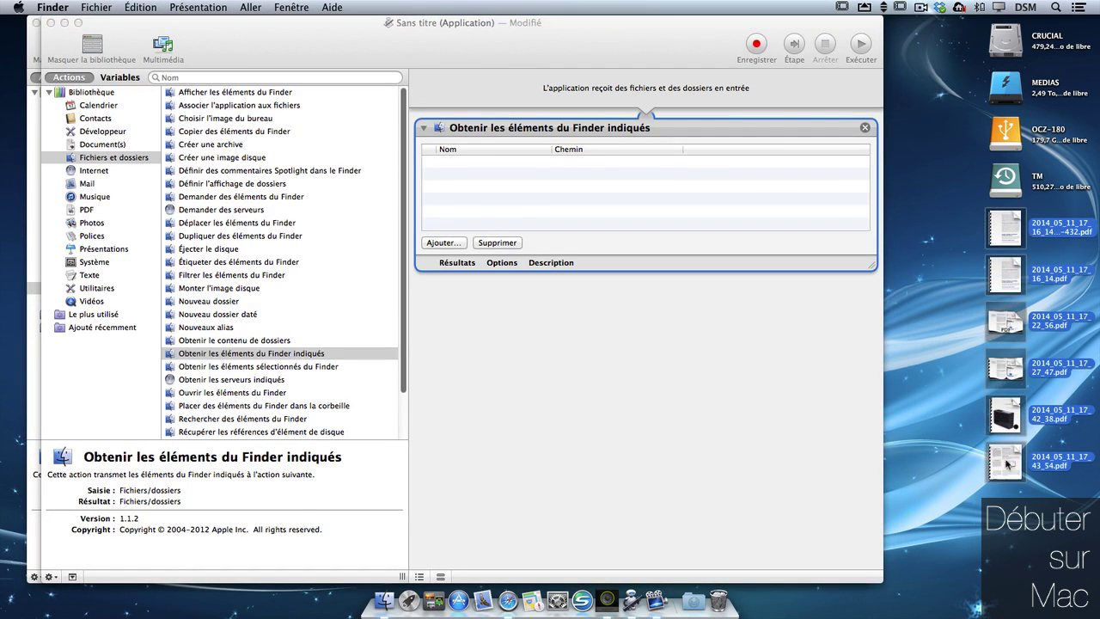
drag(1006, 464, 699, 197)
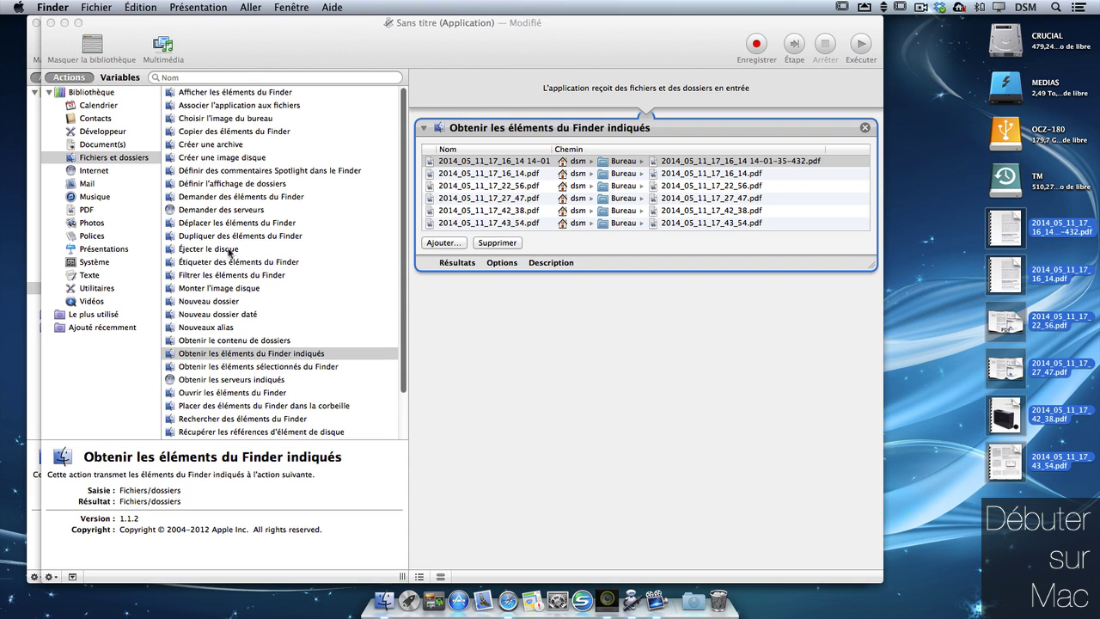
- Add the Ouvrir les éléments du Finder action below the file list, keeping Application par défaut for opening
drag(401, 184, 400, 234)
drag(268, 342, 619, 303)
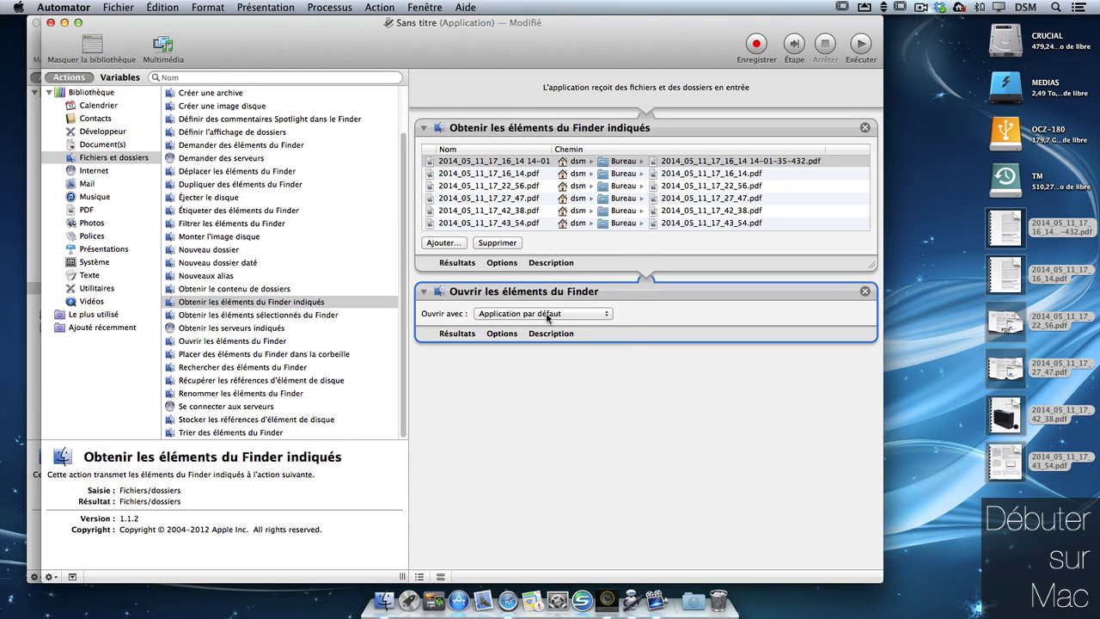
click(549, 315)
click(597, 306)
scroll(400, 382, down, 2)
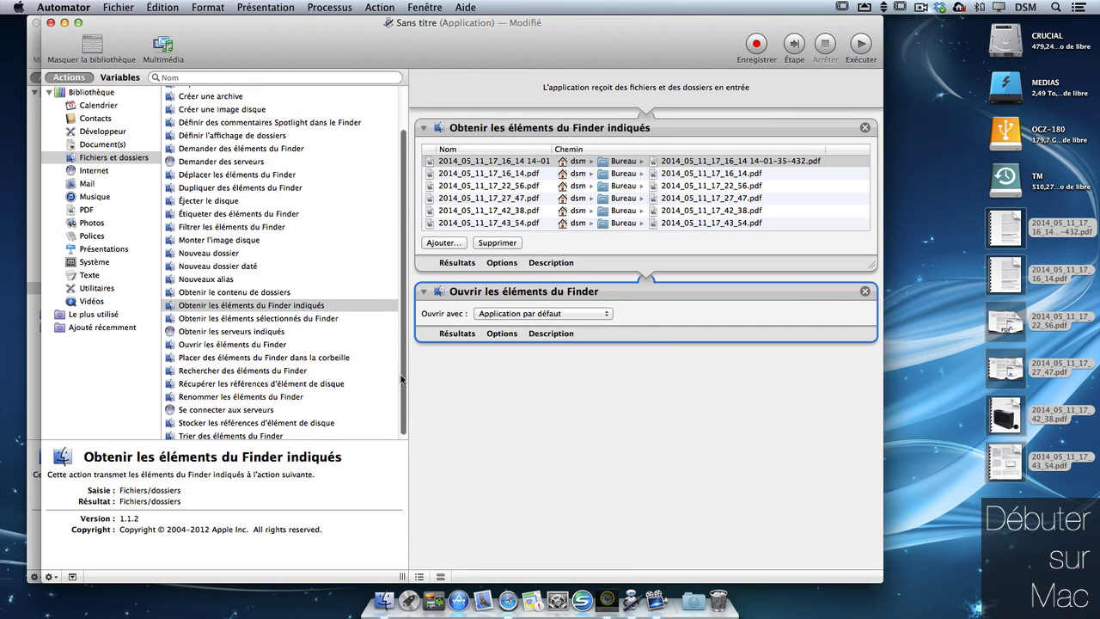
- Add the Quitter toutes les applications action from Utilitaires and exempt Aperçu from quitting
click(127, 287)
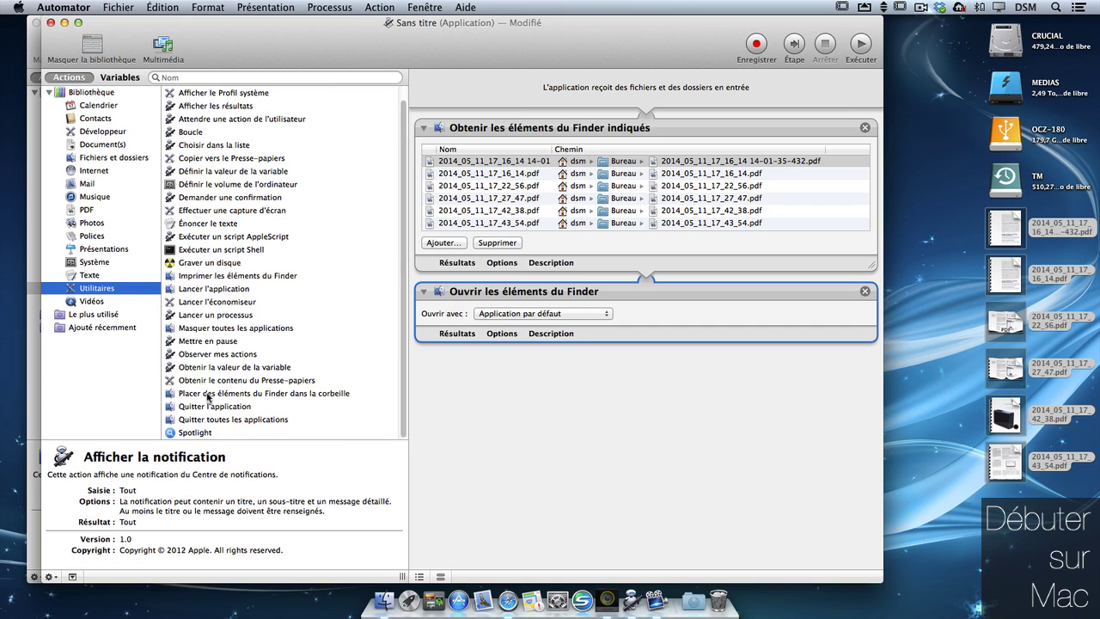
drag(258, 418, 599, 399)
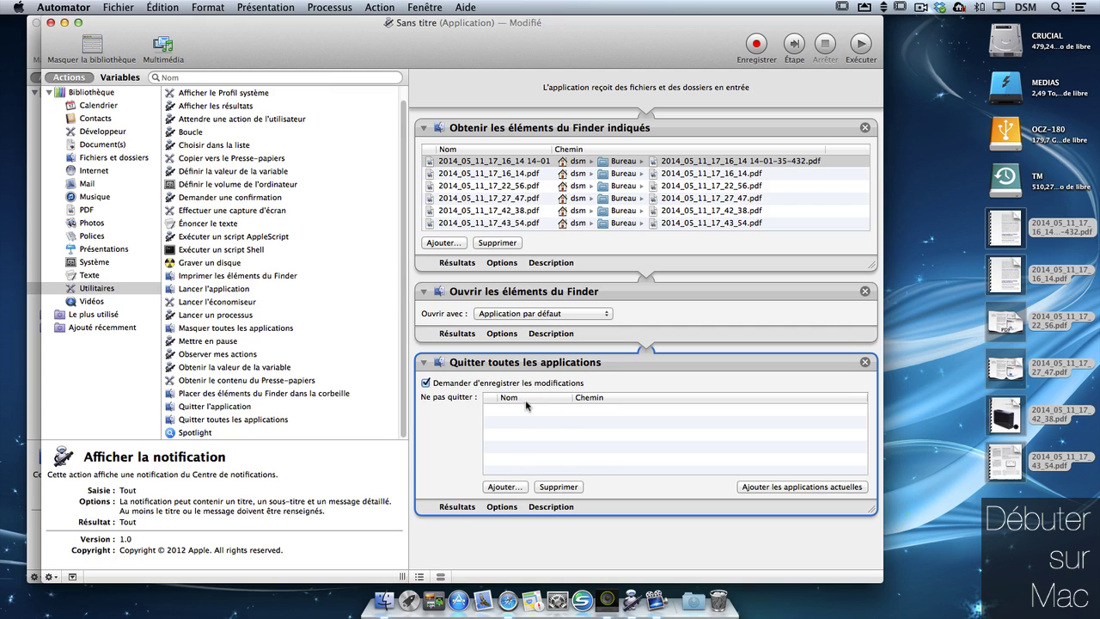
click(517, 488)
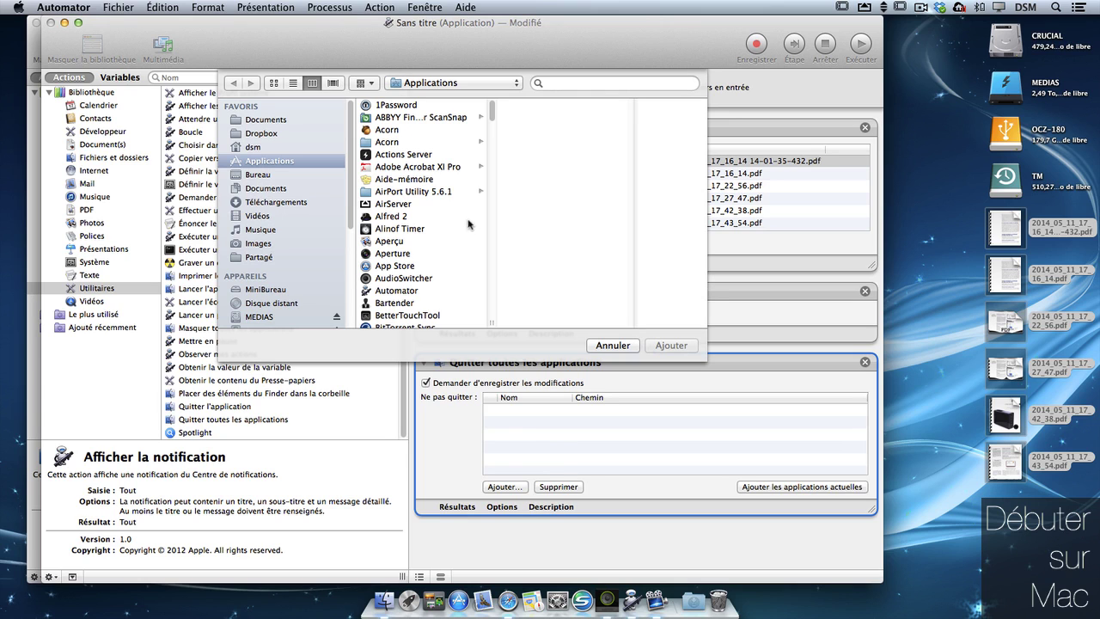
click(390, 241)
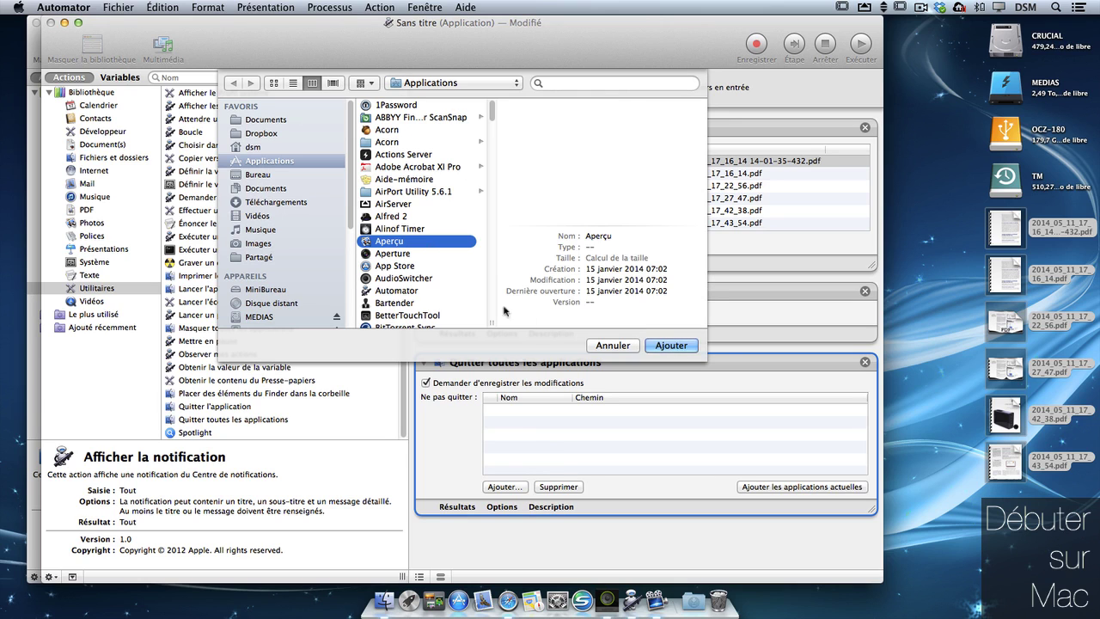
click(669, 345)
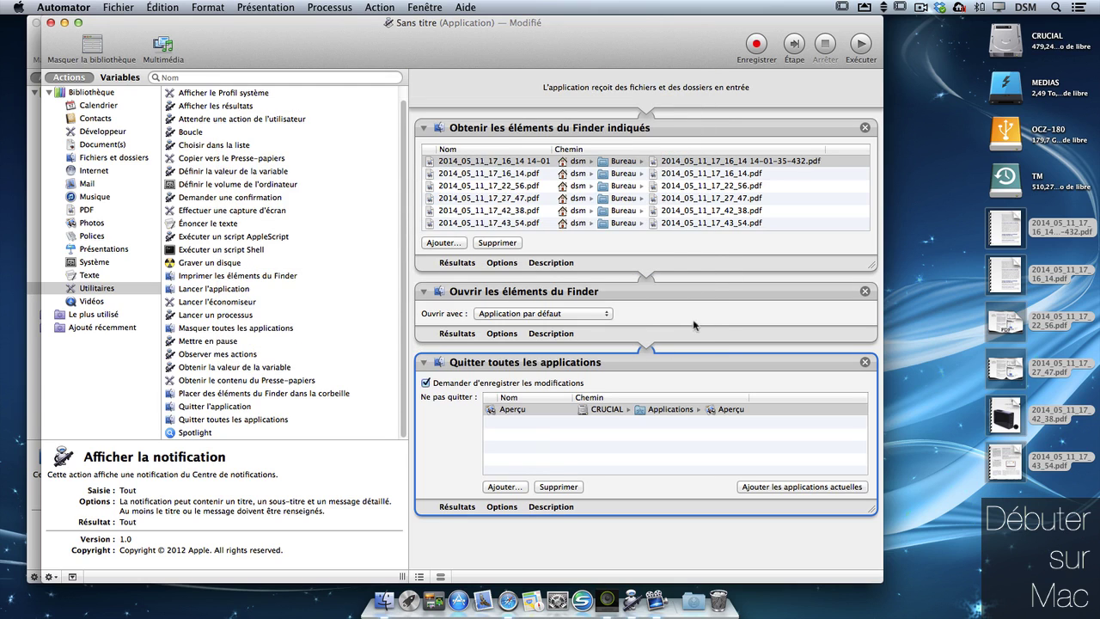
- Add Automator to the Ne pas quitter list of the Quitter toutes les applications action
click(504, 486)
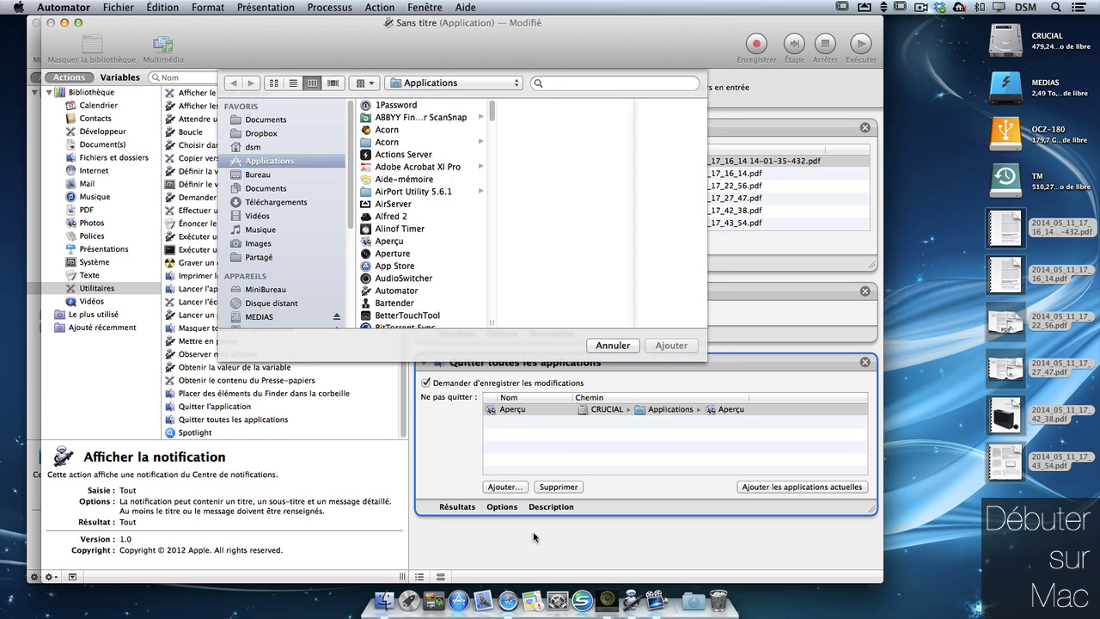
scroll(491, 127, down, 3)
scroll(490, 127, down, 5)
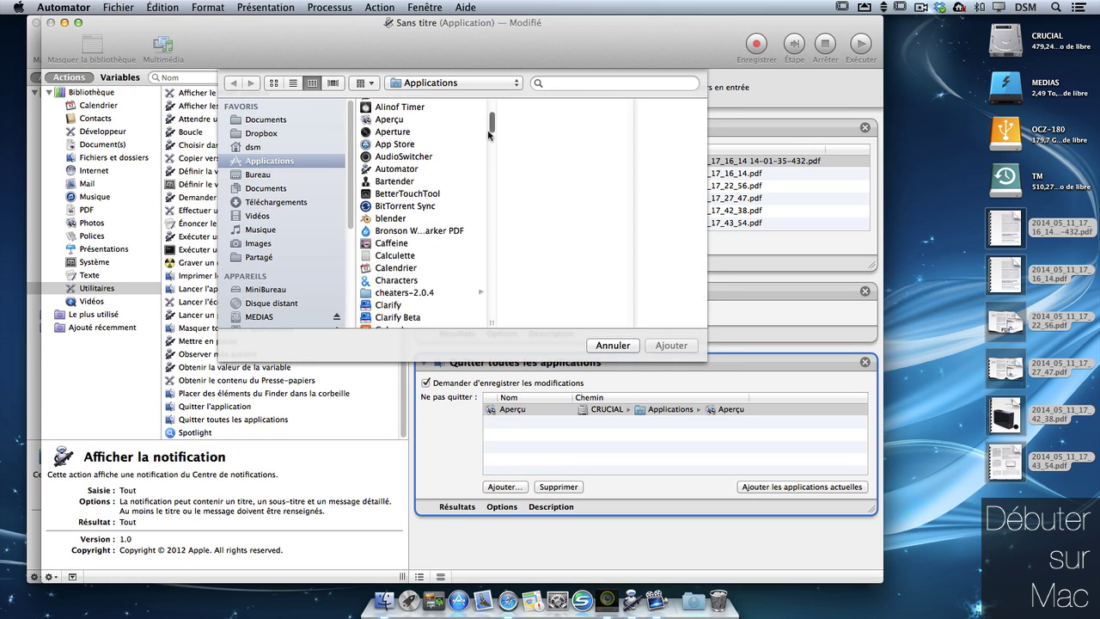
scroll(489, 126, up, 3)
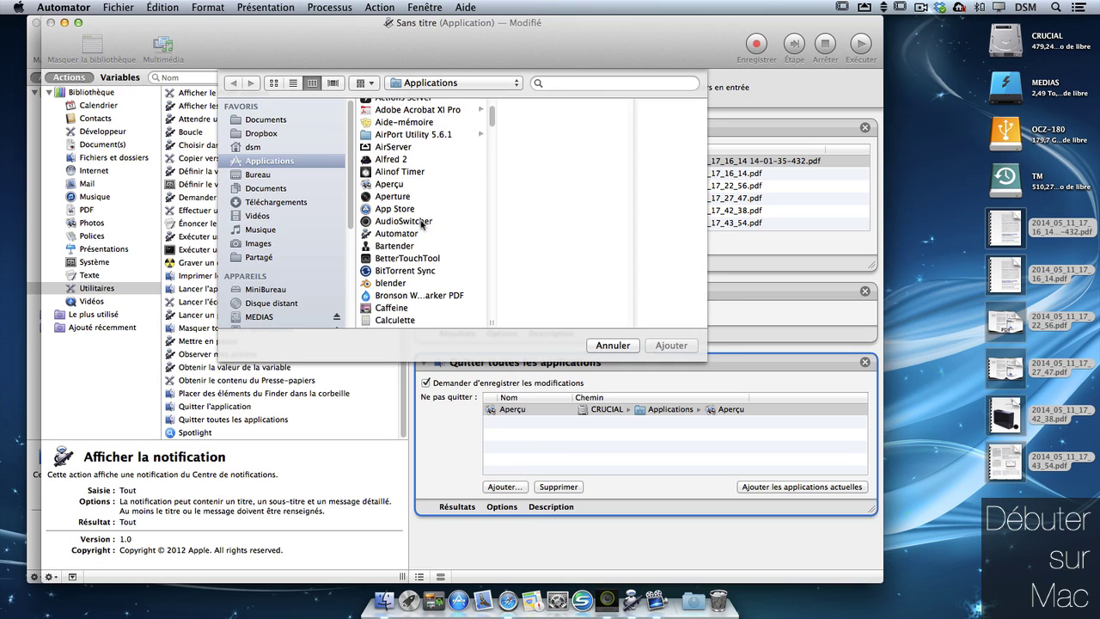
drag(409, 235, 606, 444)
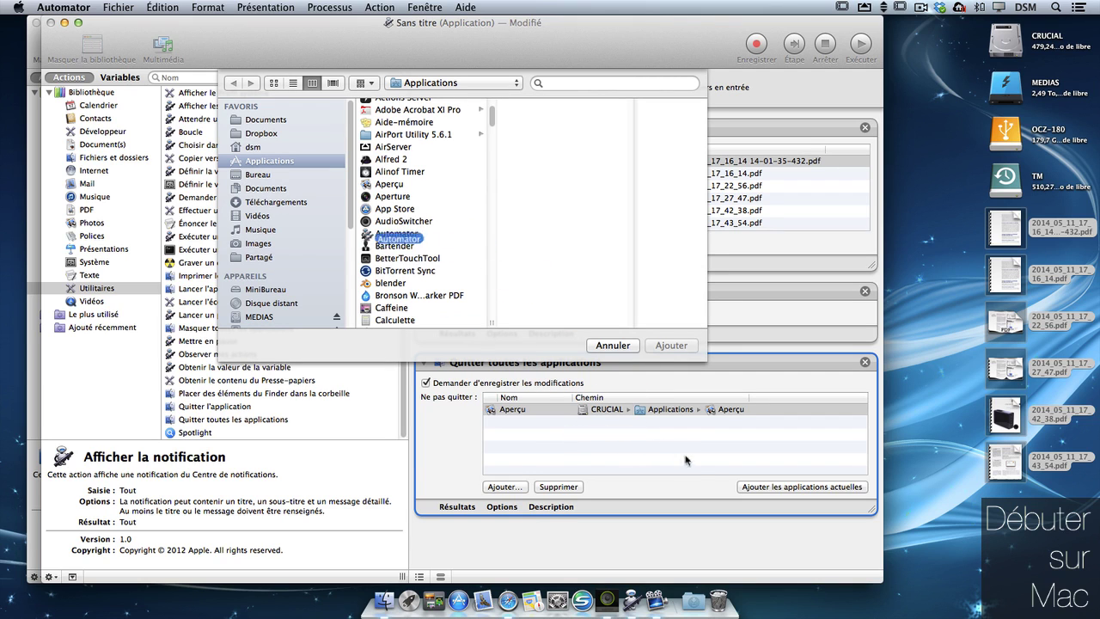
click(402, 240)
click(669, 346)
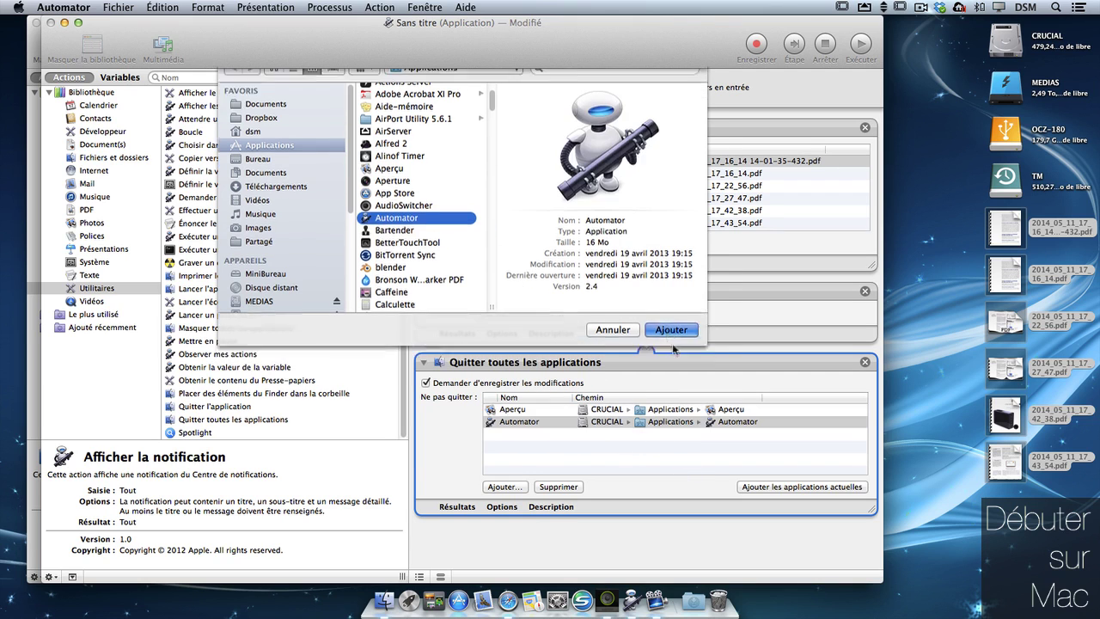
click(750, 447)
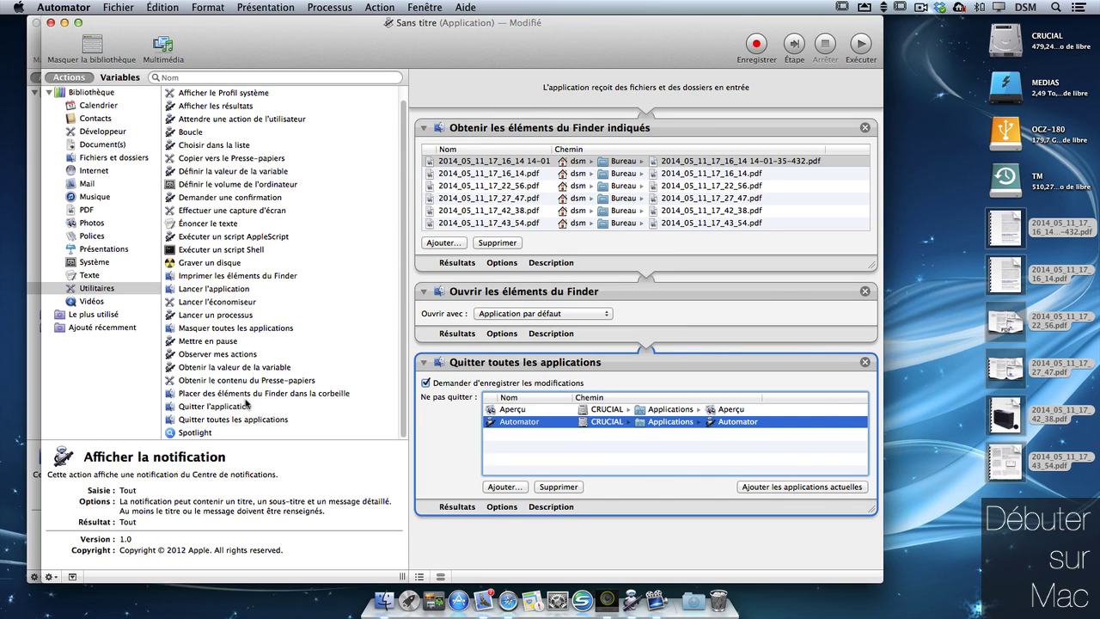
- Add the Lancer l'application action at the end of the workflow and set it to launch Calculette
drag(239, 293, 515, 545)
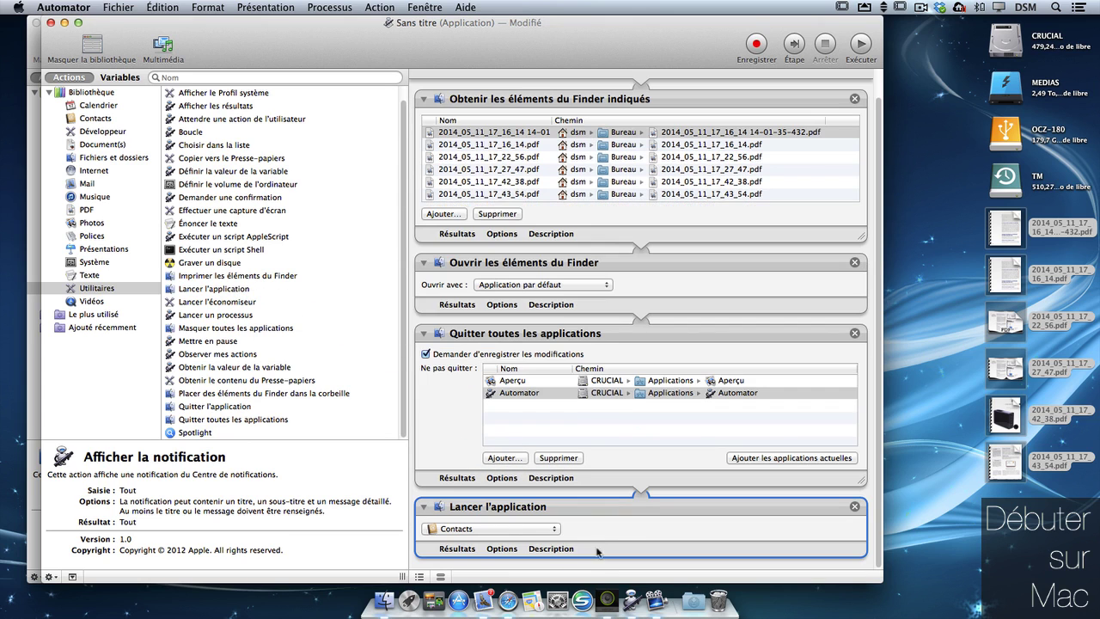
click(501, 534)
text(calc)
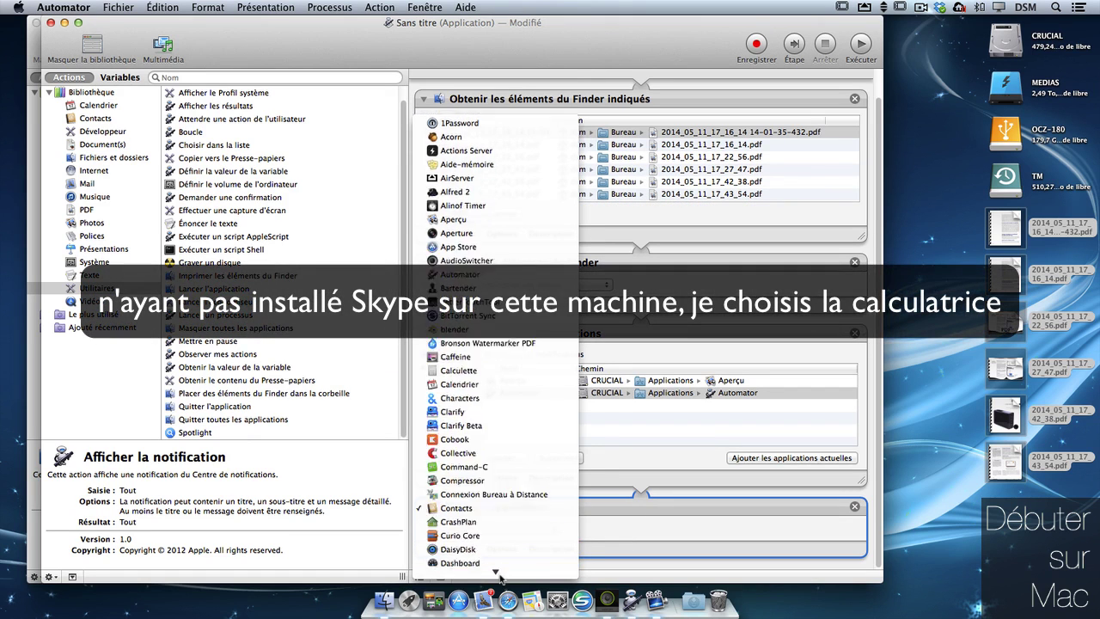
key(Return)
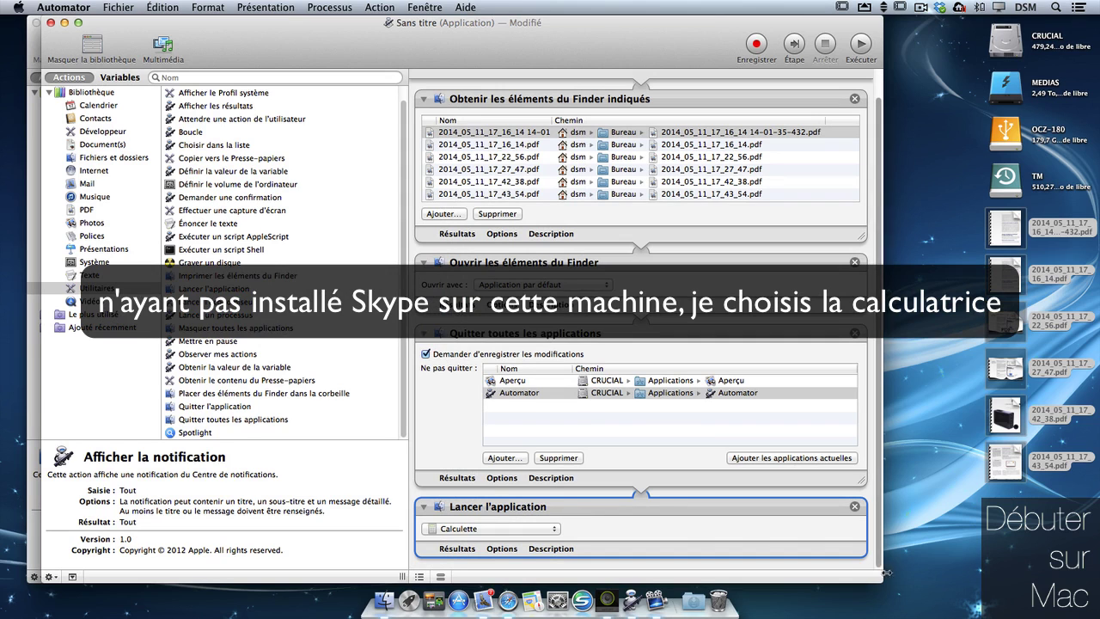
- Save the workflow as an application named skype in the Applications folder
click(121, 11)
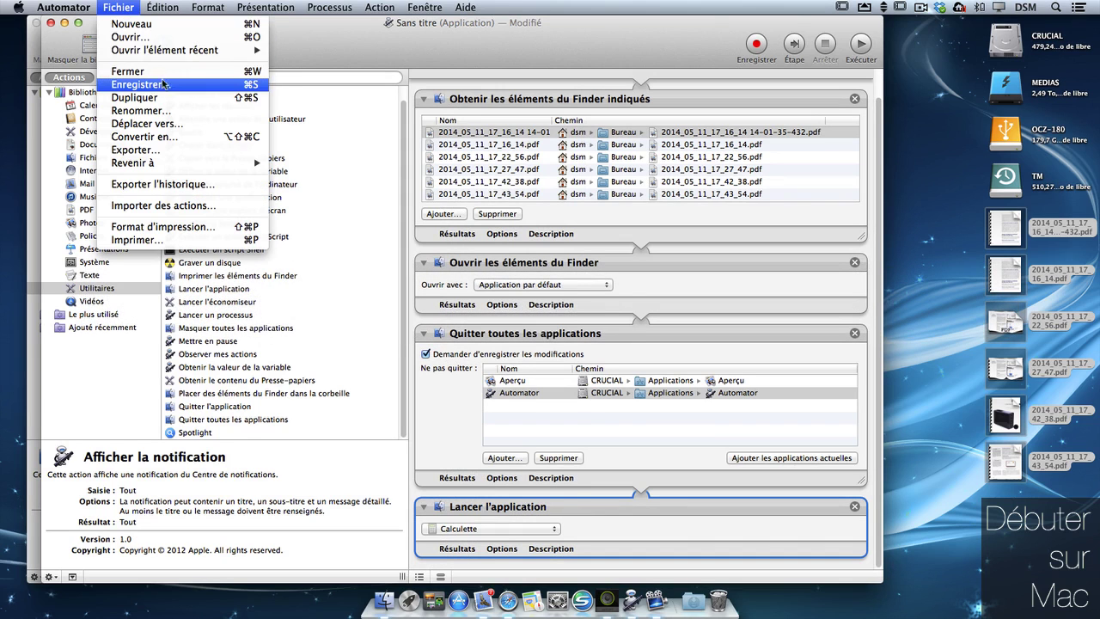
click(170, 85)
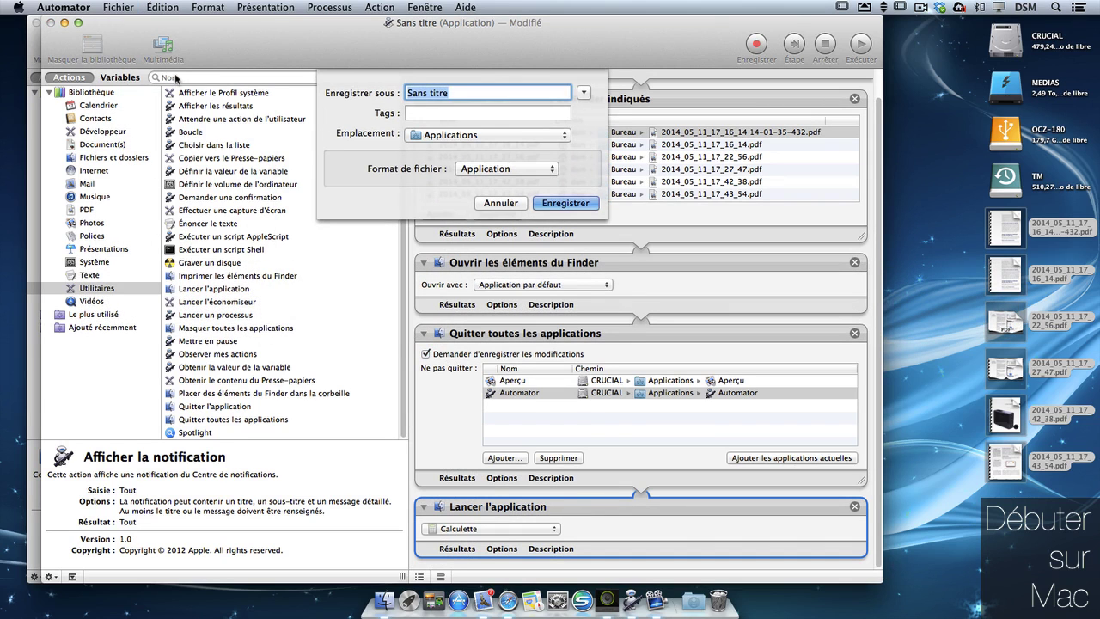
text(skype)
click(542, 136)
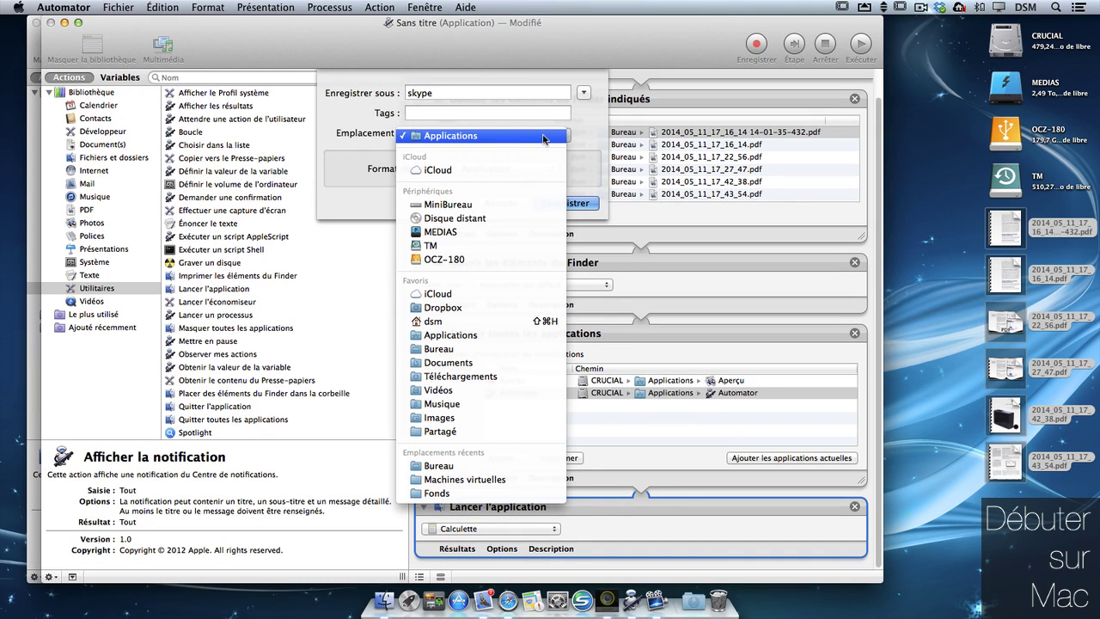
click(545, 137)
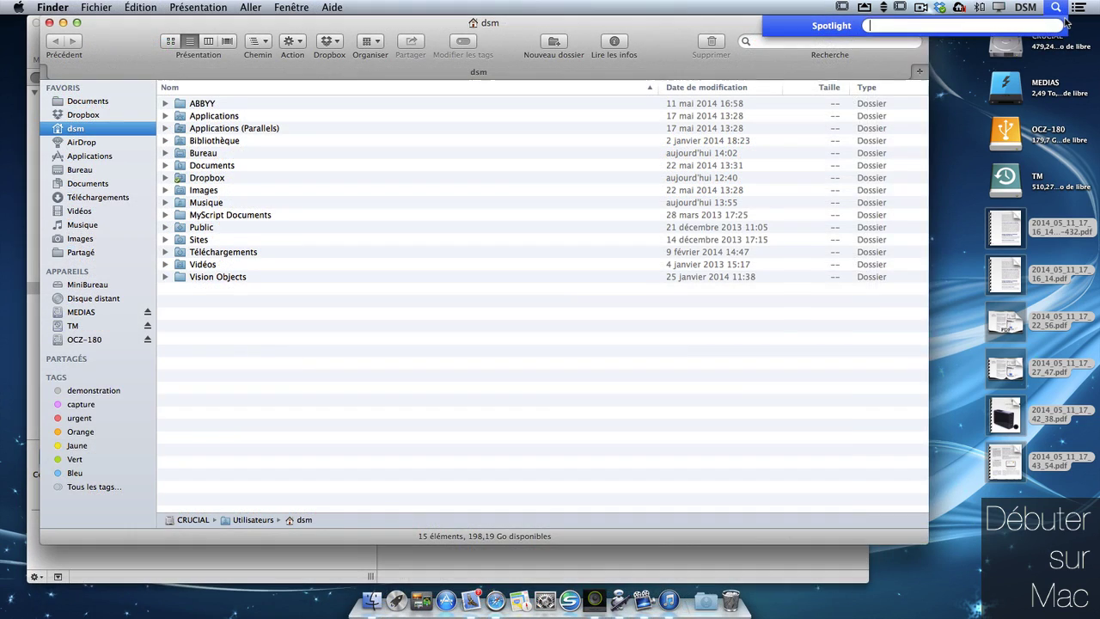
- Find and run the skype application with Spotlight, and close Calculette and Aperçu once they have opened
text(skype)
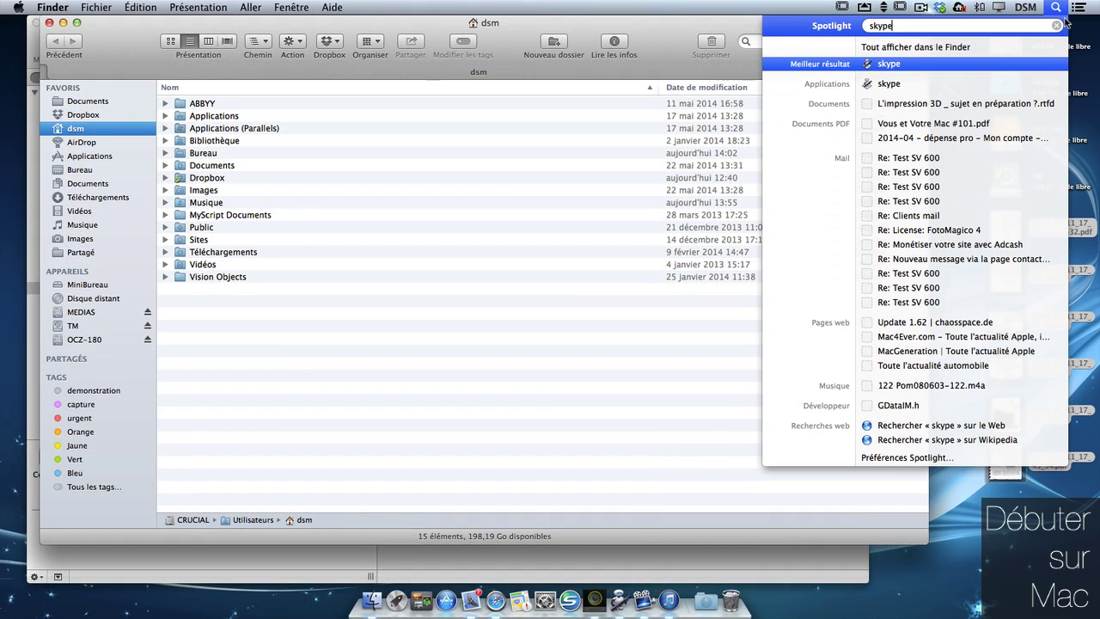
click(903, 62)
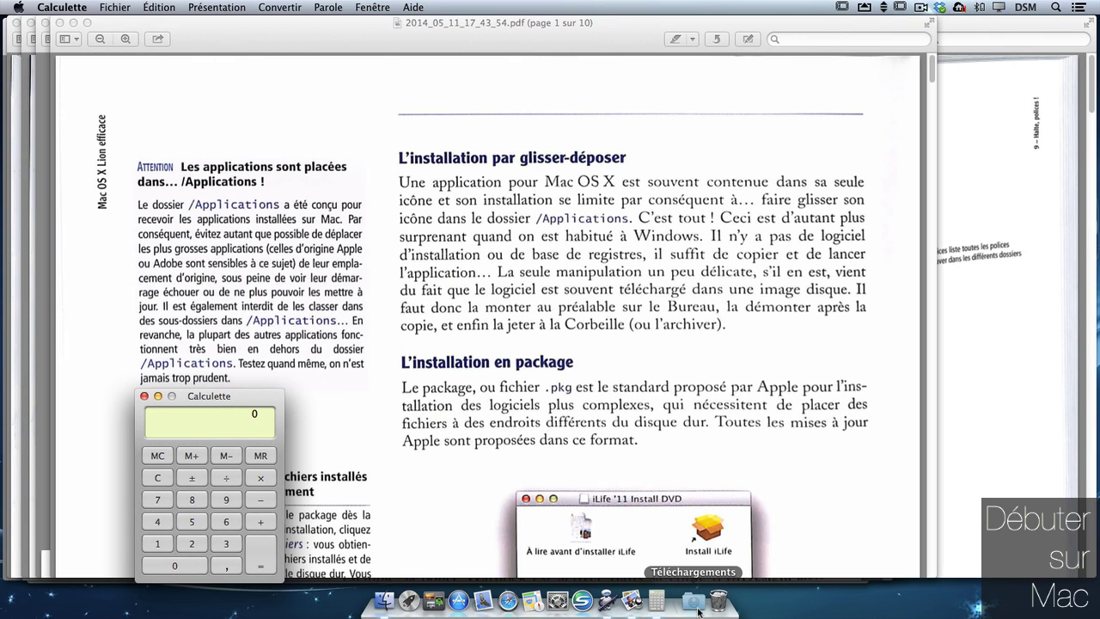
click(144, 396)
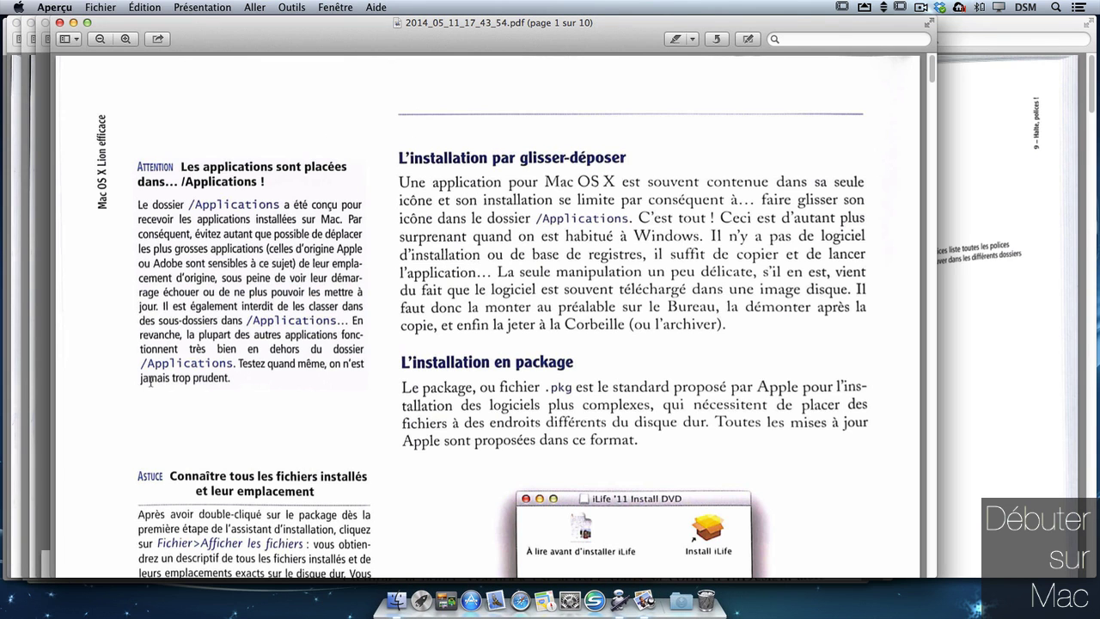
click(57, 8)
click(69, 135)
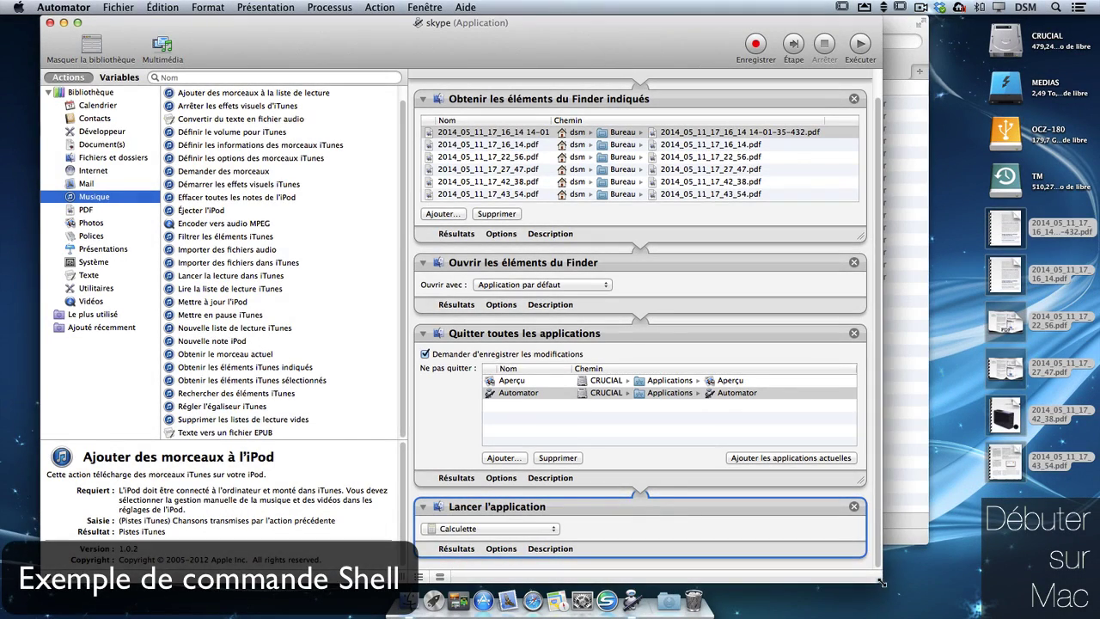
- Widen the skype workflow window and move the six PDF files from the desktop to the Trash
drag(881, 582, 958, 580)
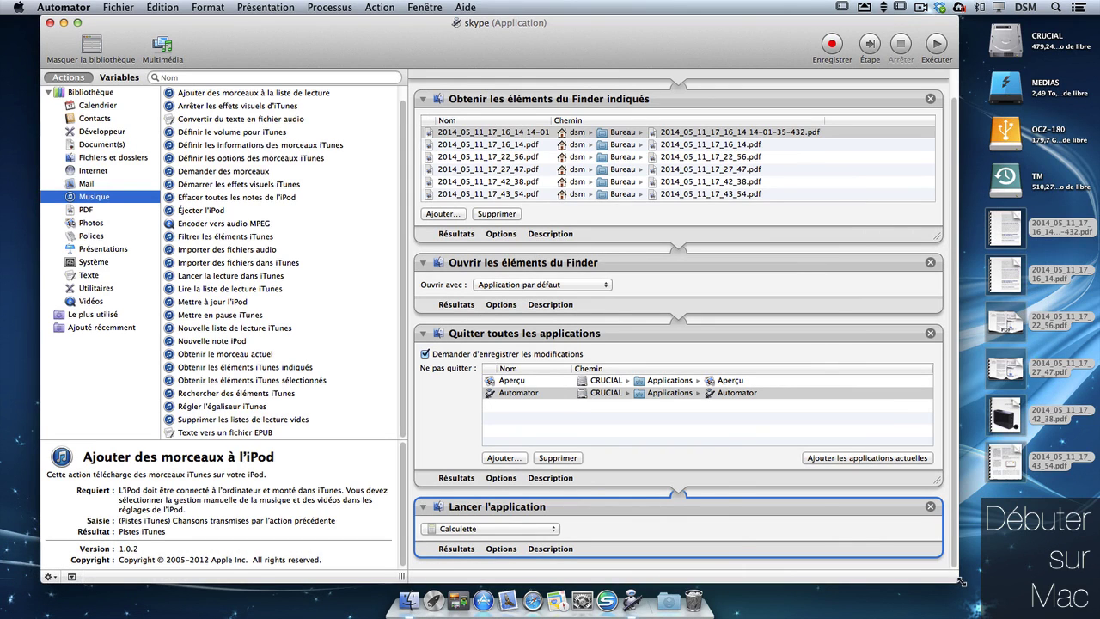
drag(1006, 230, 701, 594)
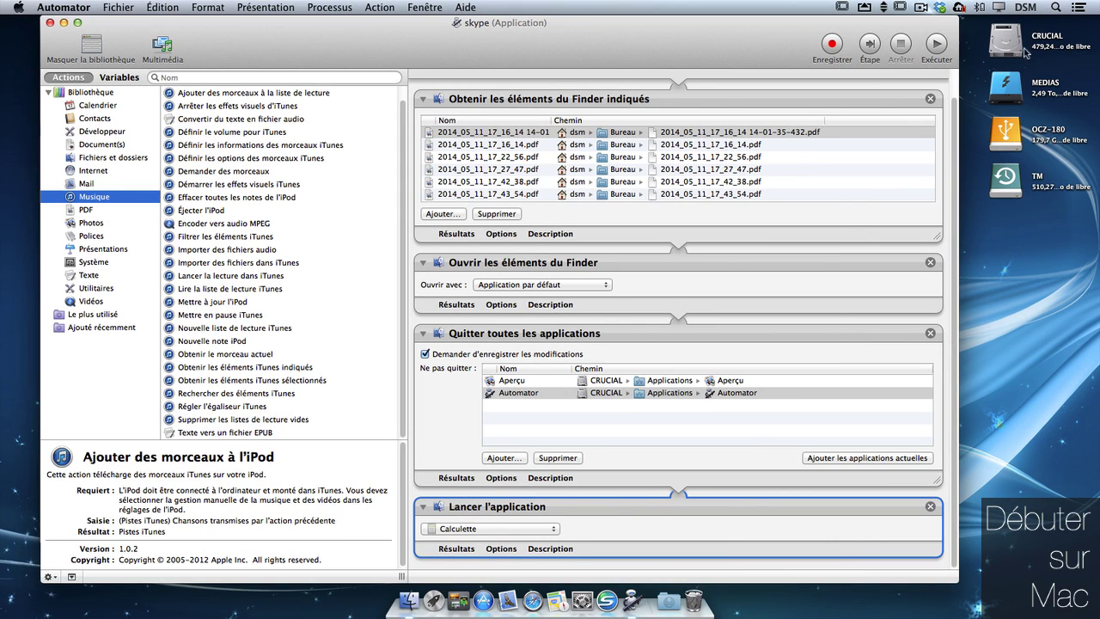
- Create a new Automator document of the Service type
click(133, 8)
click(142, 25)
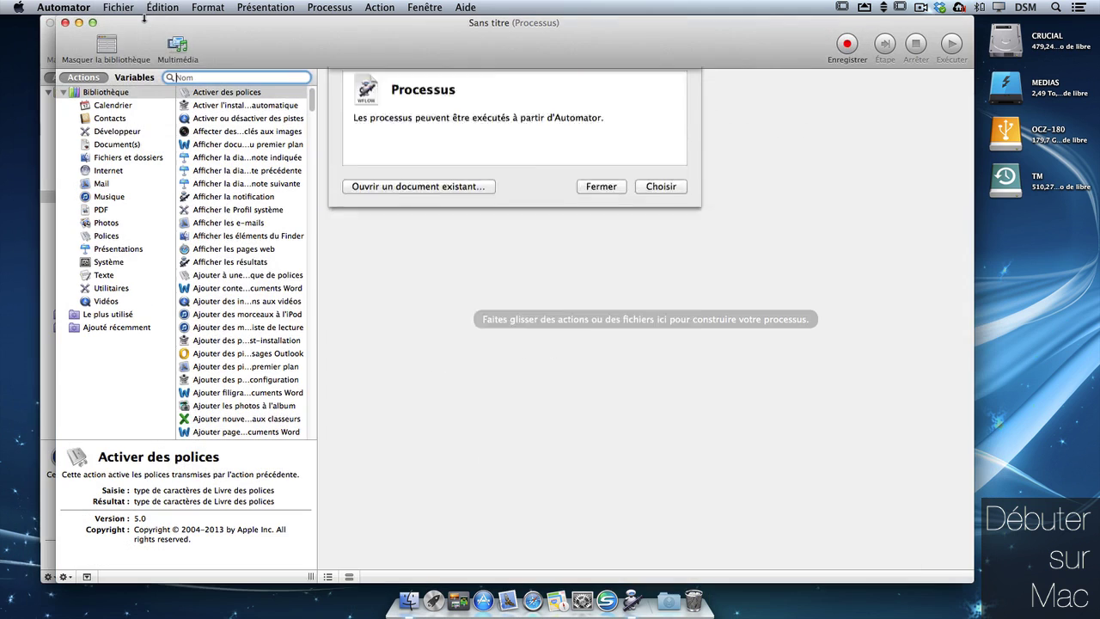
click(557, 135)
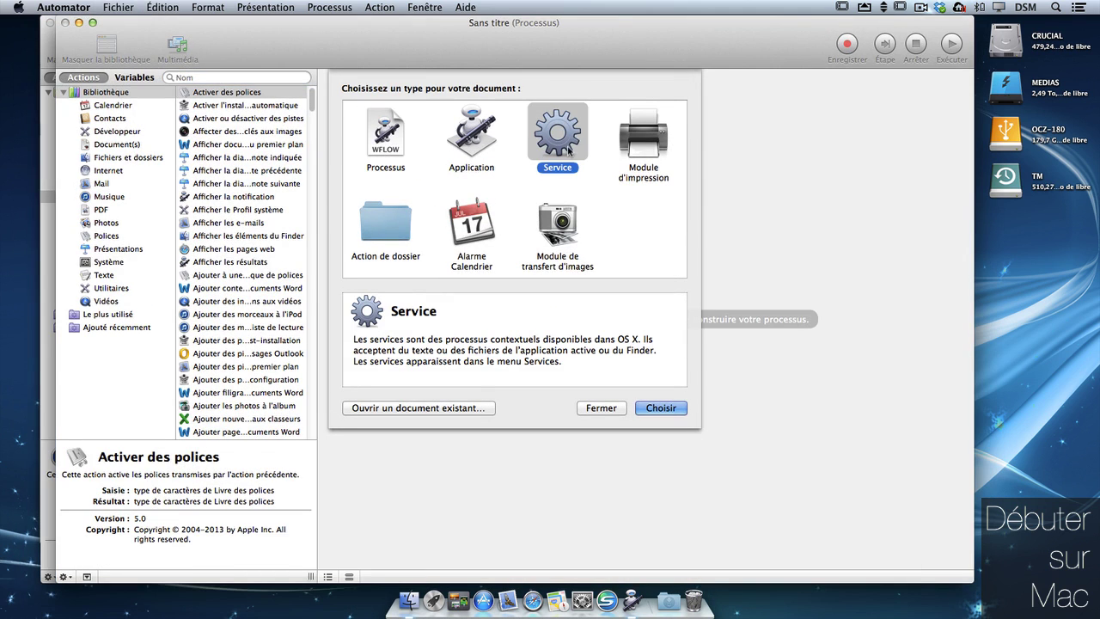
click(679, 411)
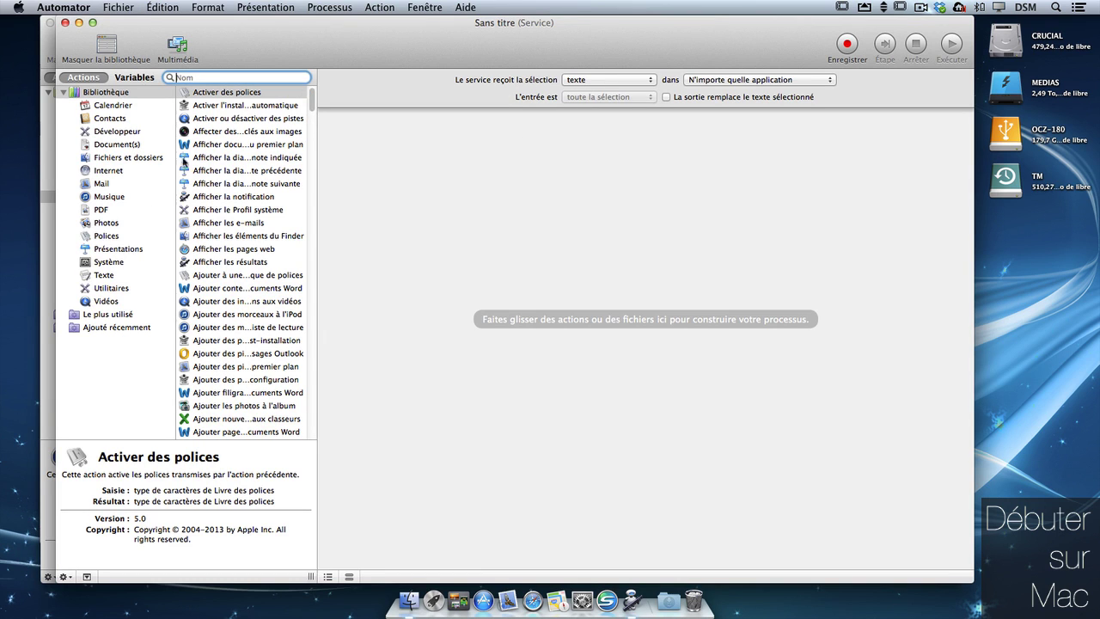
- Add the Exécuter un script Shell action from Utilitaires to the service and replace its default command with sort
click(125, 263)
click(126, 275)
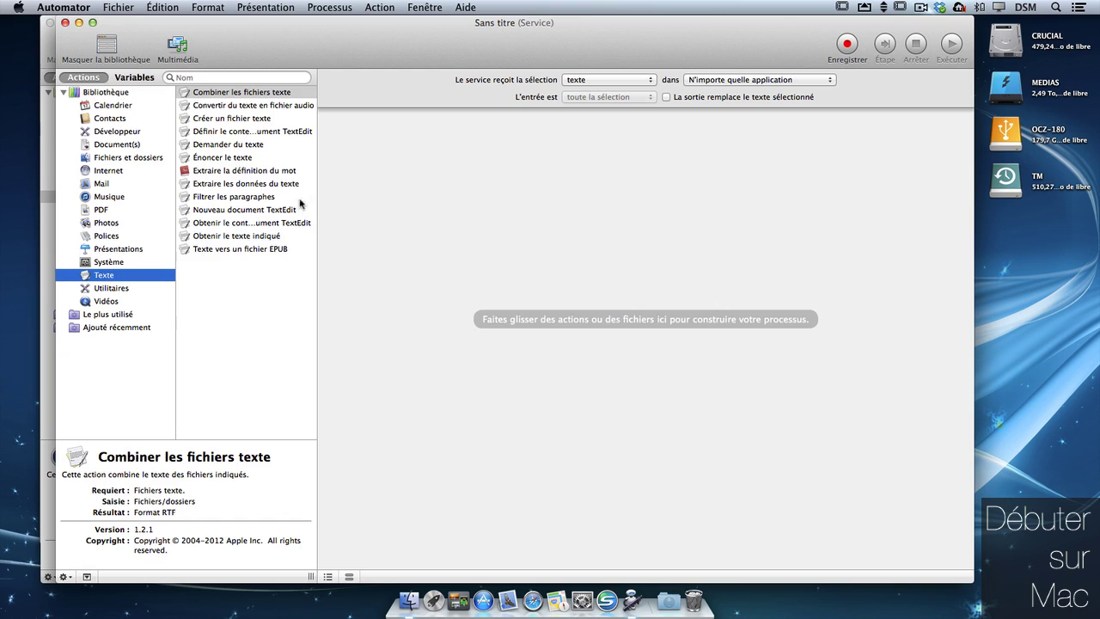
click(143, 289)
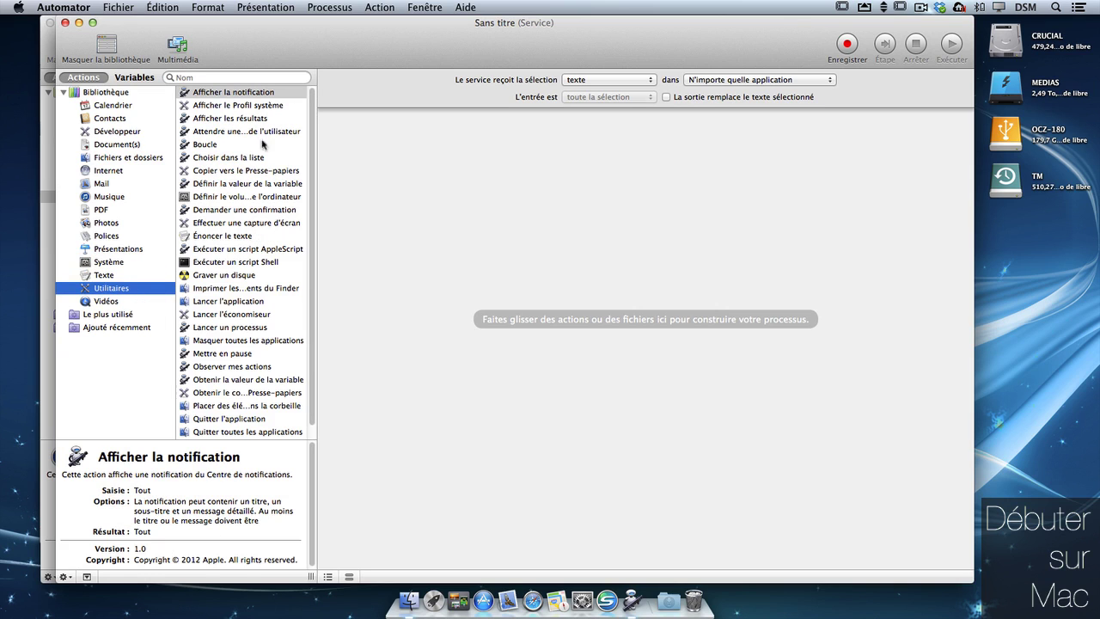
drag(210, 263, 550, 226)
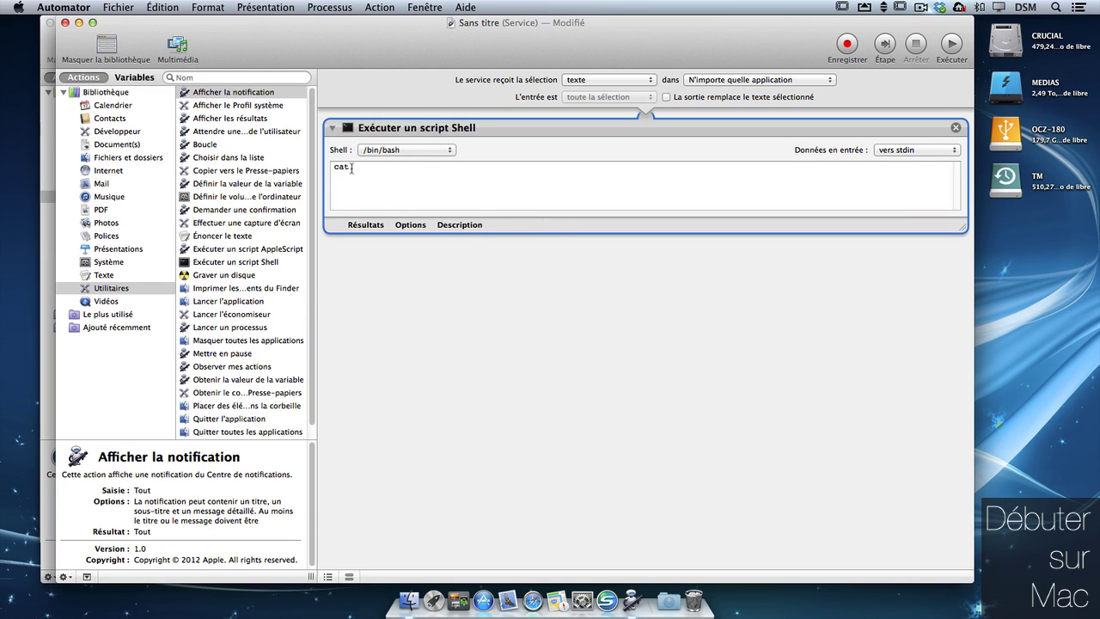
drag(350, 168, 339, 160)
text(sort)
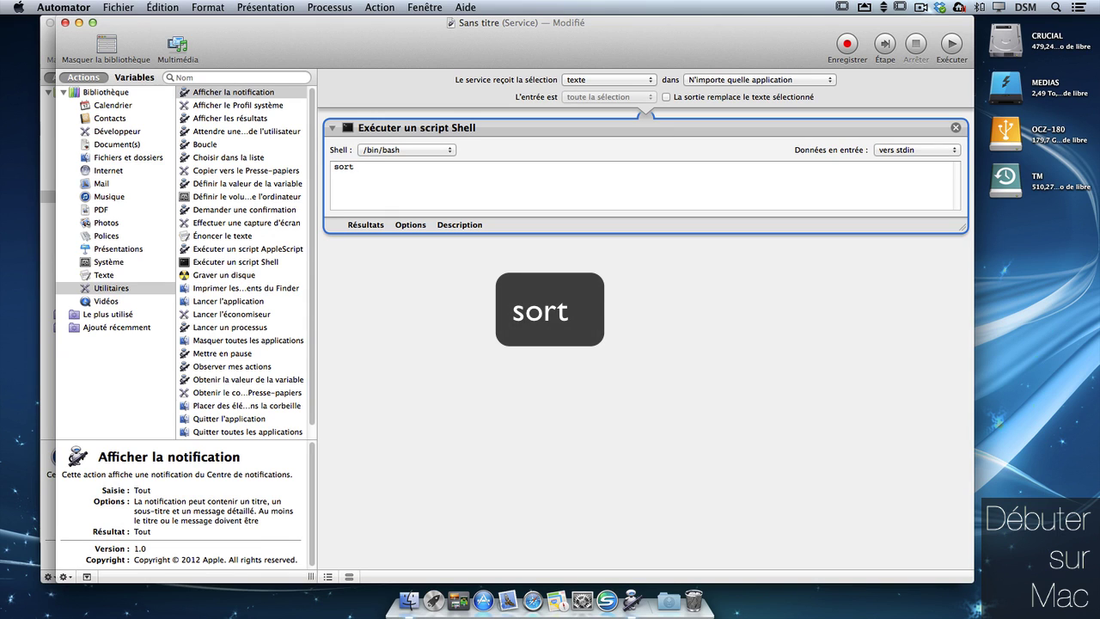
- Save the service under the name Trier par ordre alpha
click(120, 8)
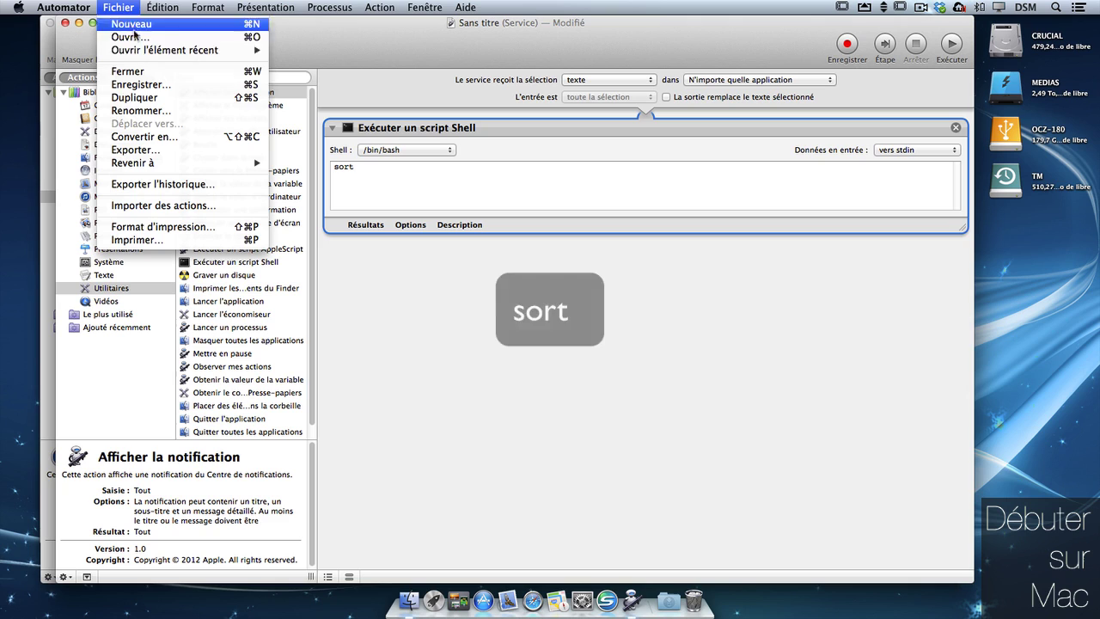
click(152, 86)
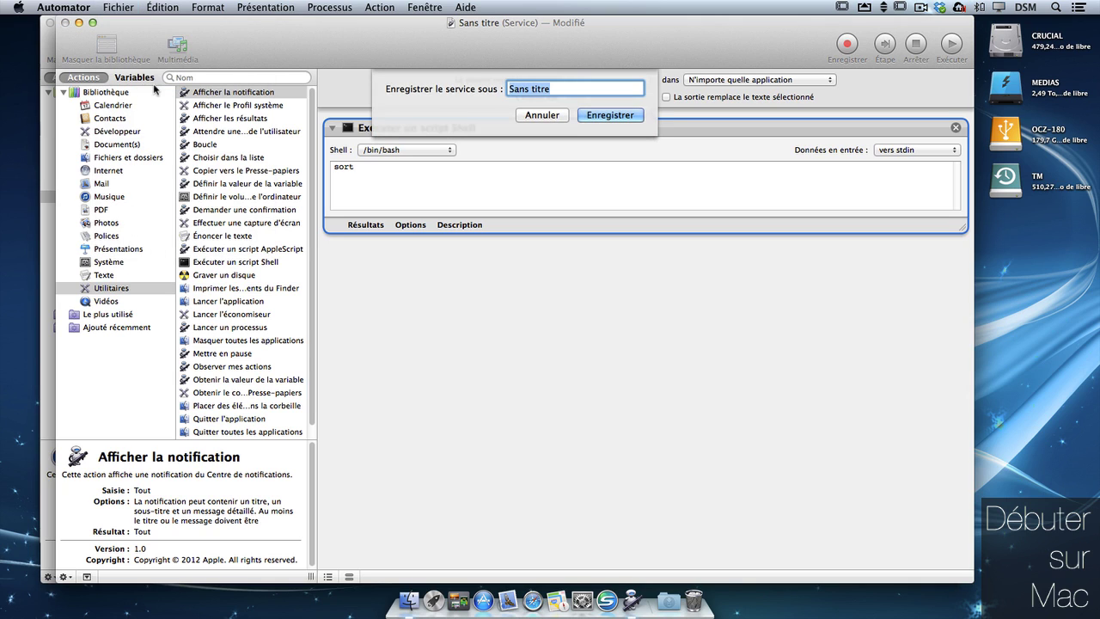
text(Tir)
key(BackSpace)
key(BackSpace)
text(rier par ordre a)
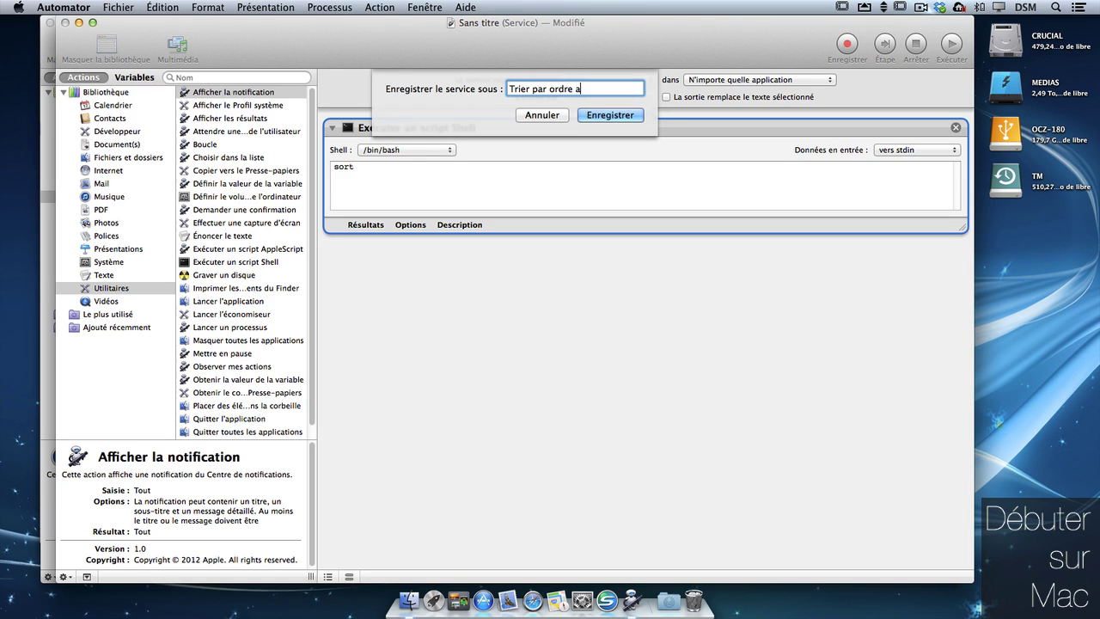
text(lpha)
click(632, 115)
- Enable the service option La sortie remplace le texte sélectionné and save the service again
key(super+shift+2)
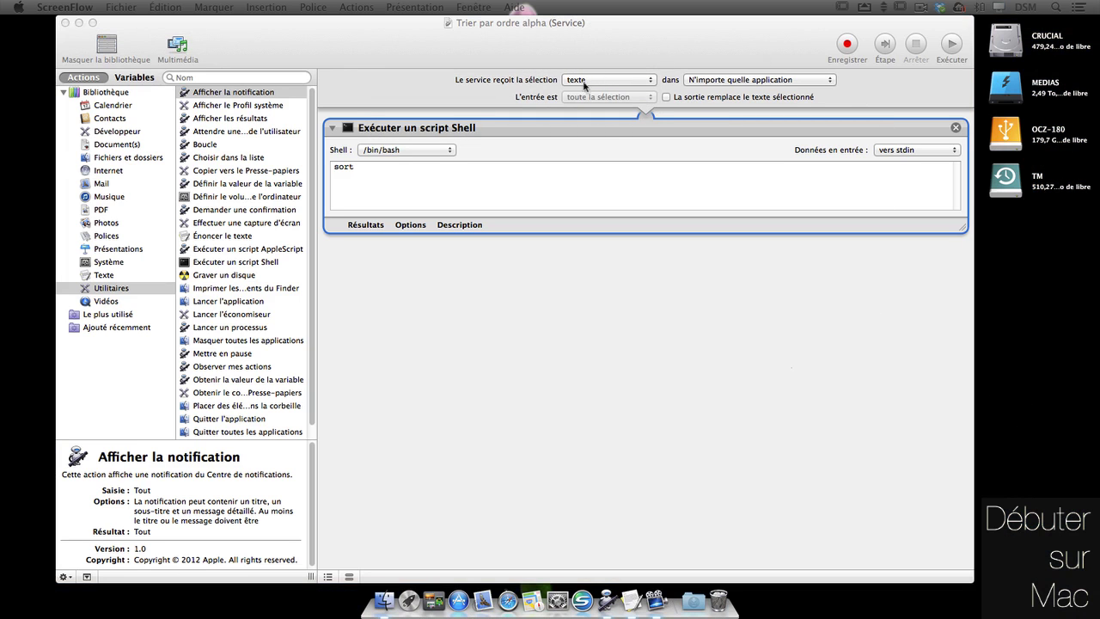
click(686, 97)
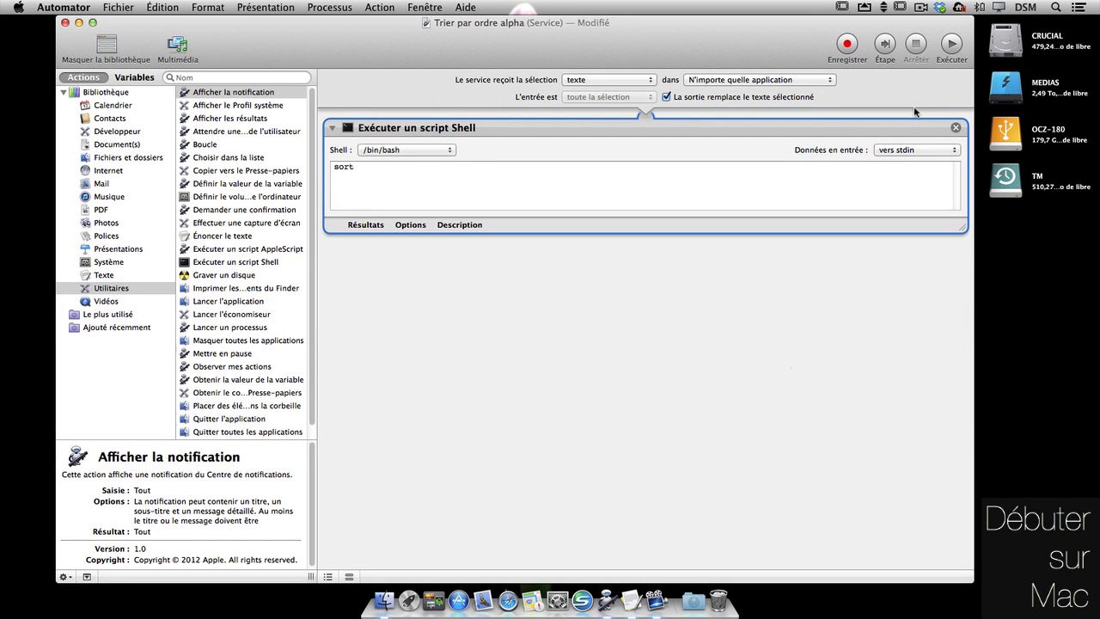
key(super+s)
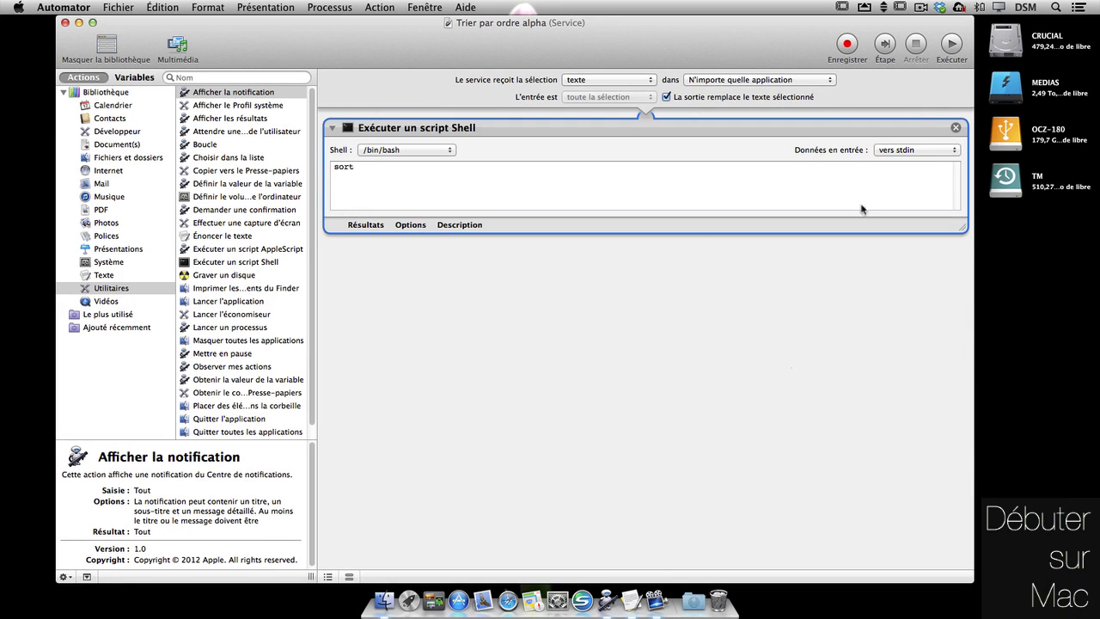
- Switch to TextEdit and sort the lines Abcd, MDF, GEST and PPL with the Trier par ordre alpha service
click(633, 603)
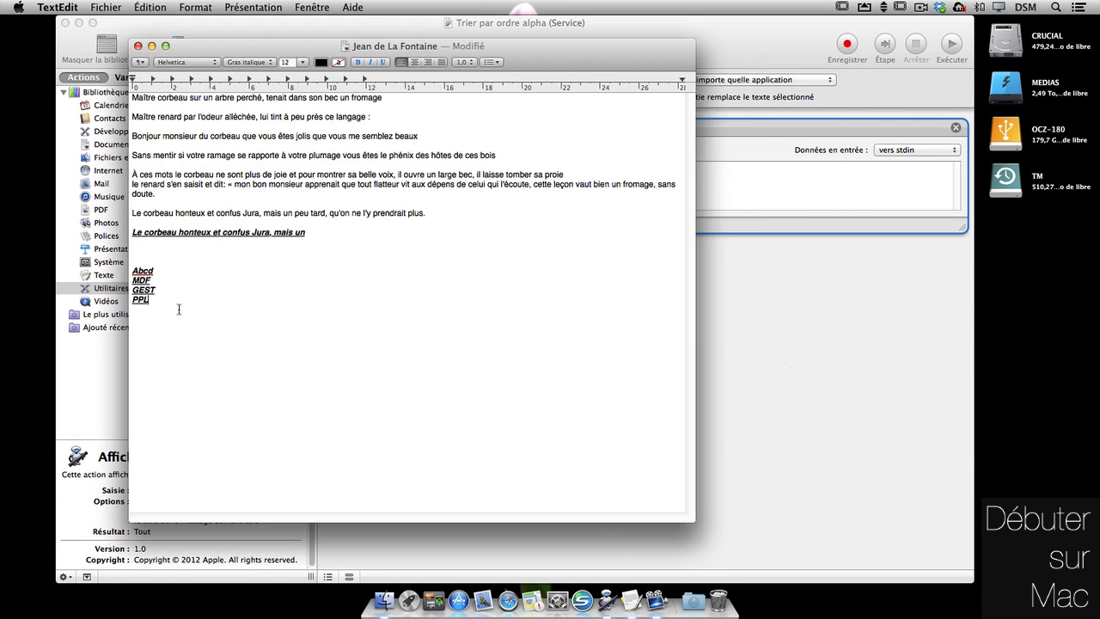
drag(131, 269, 160, 306)
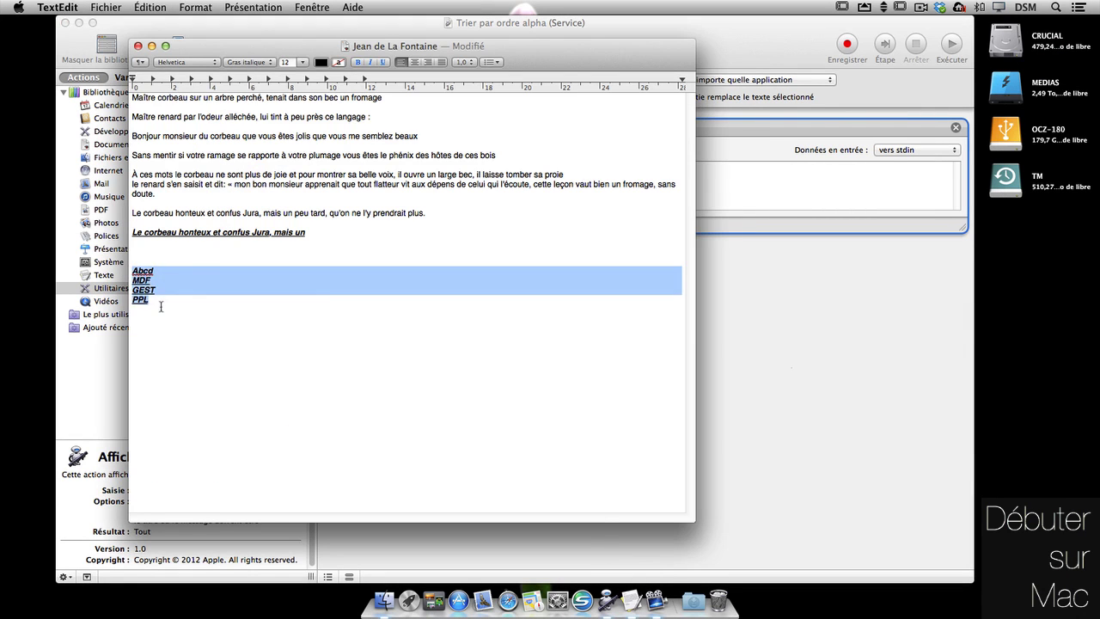
right_click(192, 278)
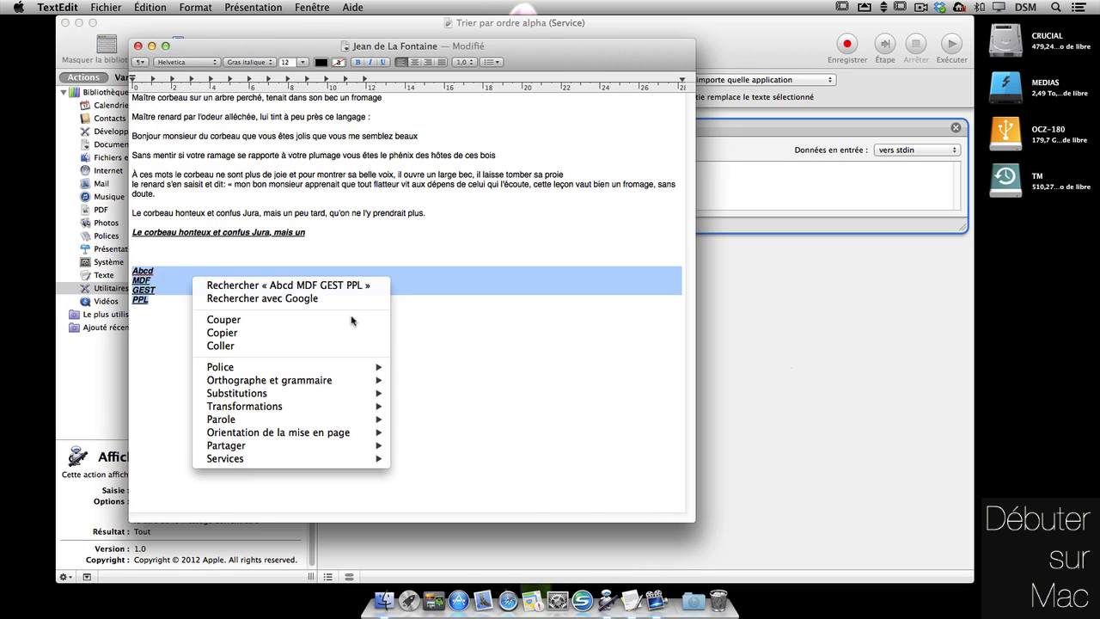
mouse_move(348, 462)
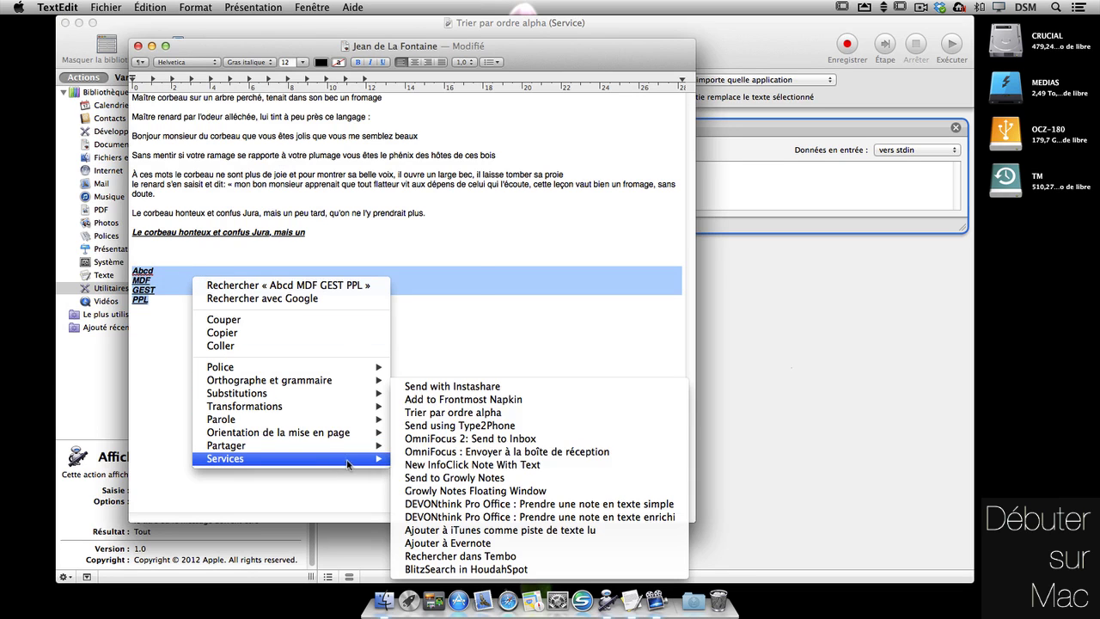
click(518, 413)
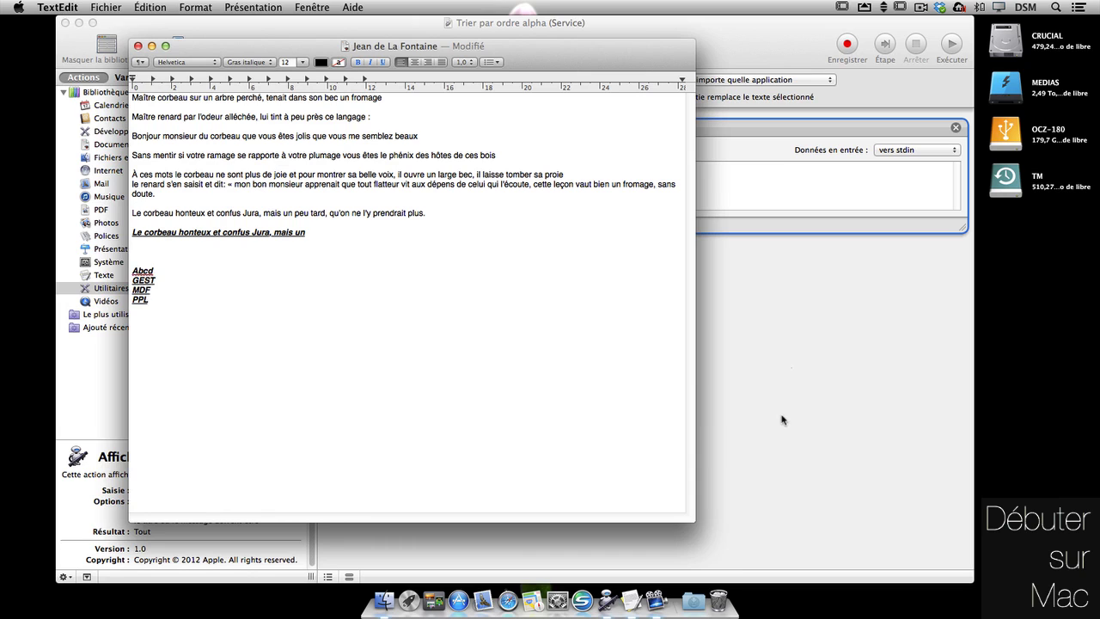
- Apply the Trier par ordre alpha service to all the fable's lines above the short list
drag(327, 232, 141, 82)
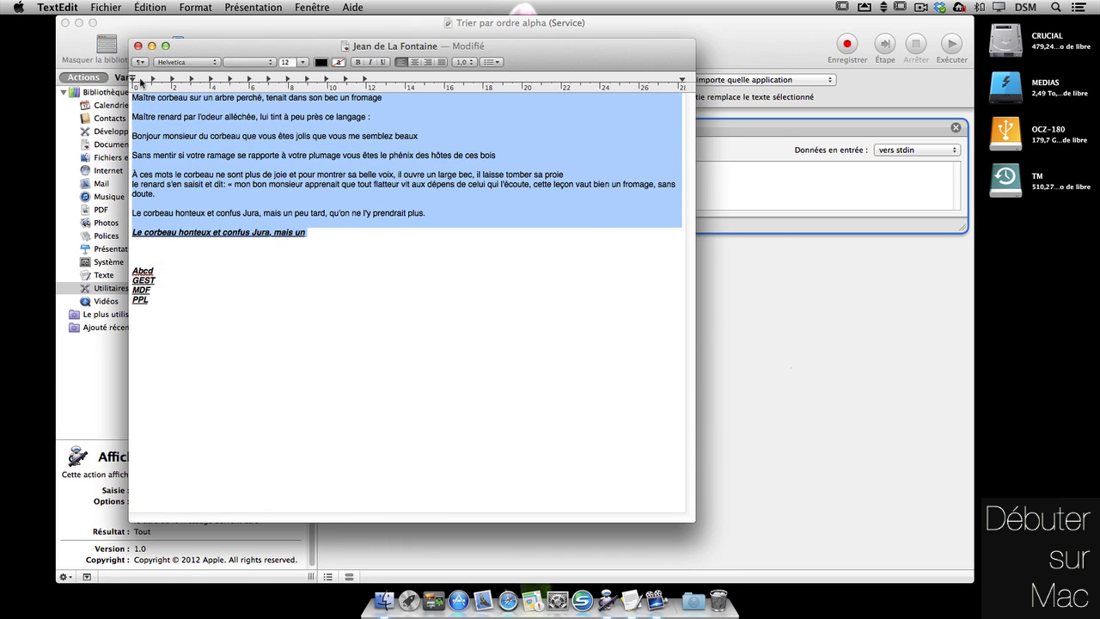
right_click(558, 131)
mouse_move(687, 317)
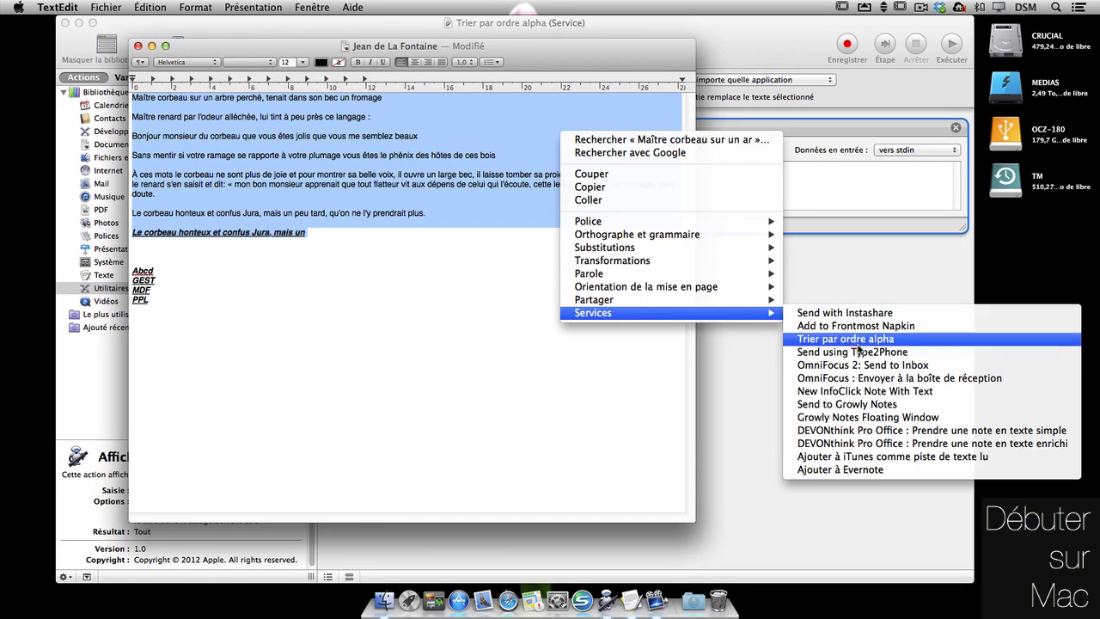
click(908, 337)
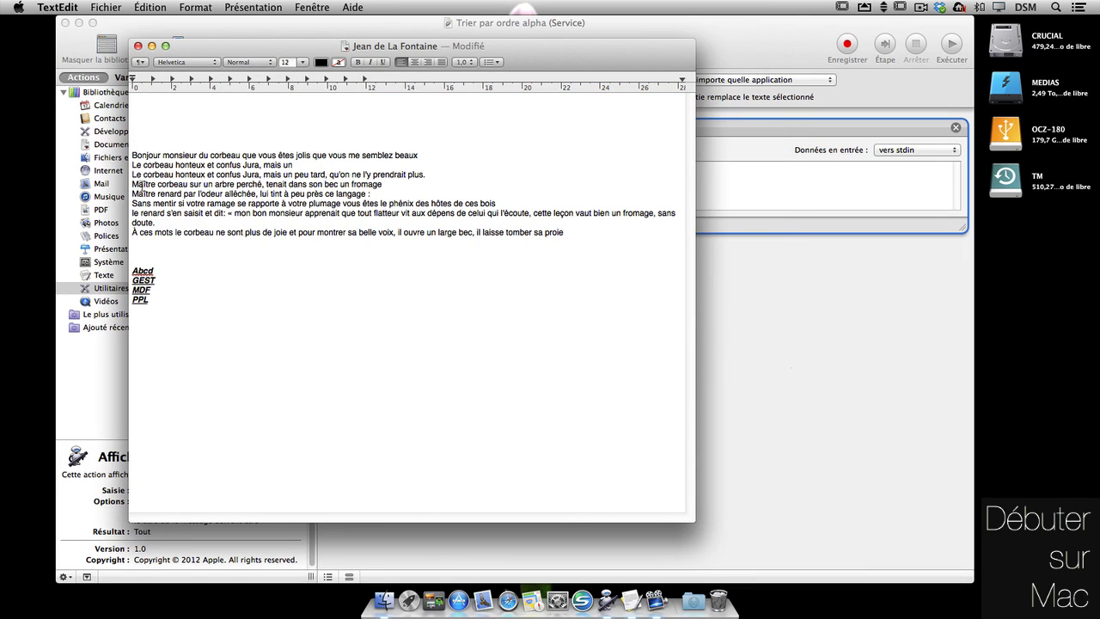
- Change the accented À at the start of the fable's last line to A, and sort the fable lines again with Trier par ordre alpha
double_click(135, 231)
text(À)
drag(562, 233, 131, 150)
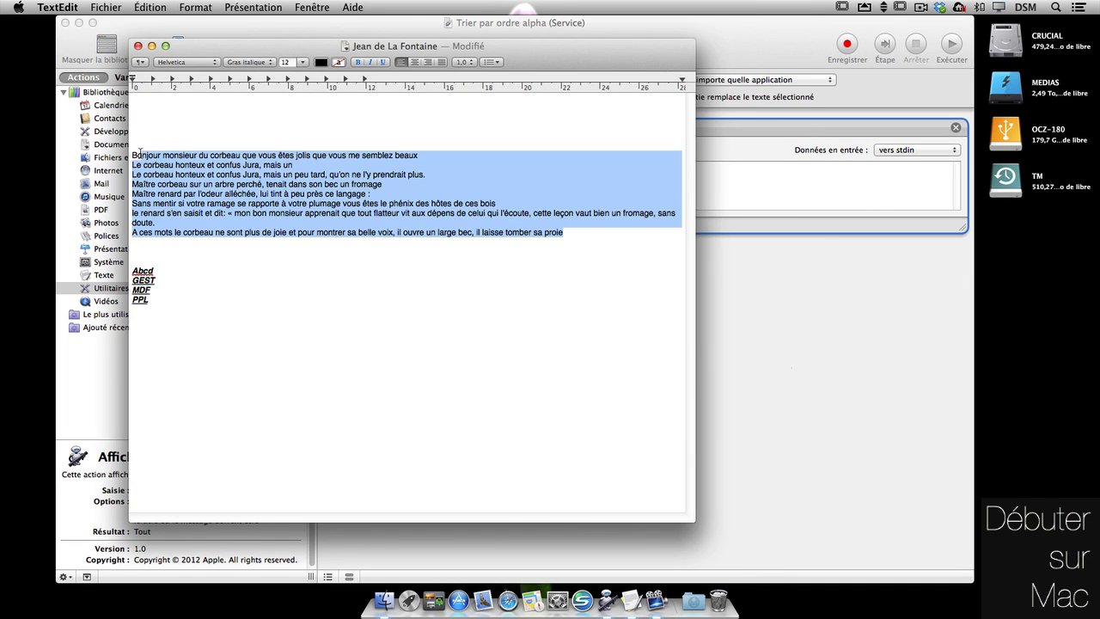
right_click(257, 172)
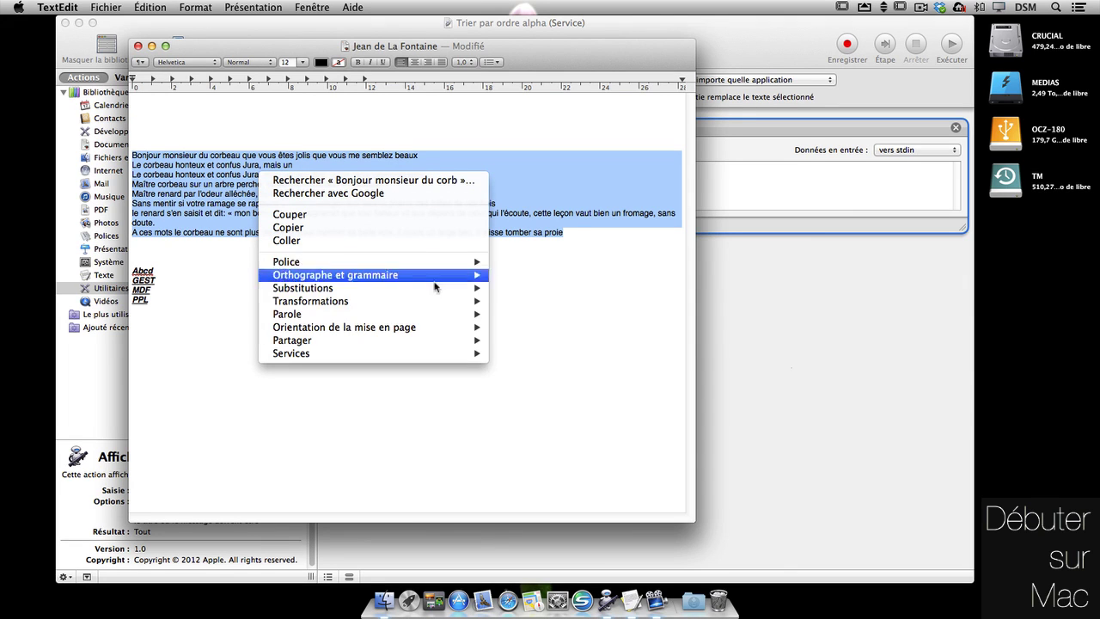
mouse_move(431, 357)
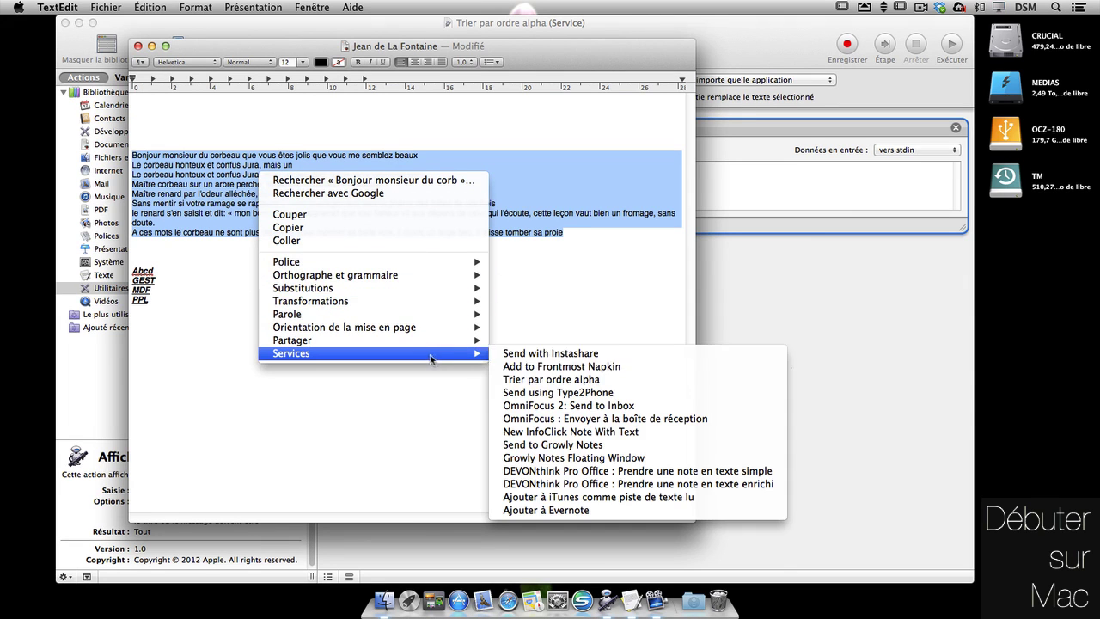
click(572, 384)
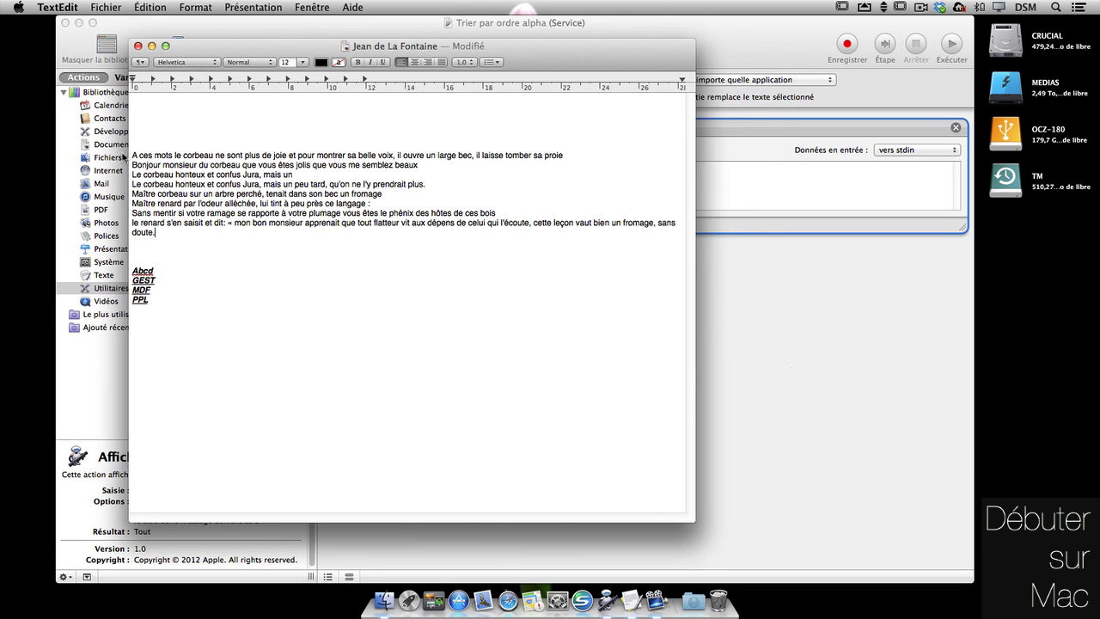
- Narrow the Automator service window, and copy the diskutil eject and diskutil unmountDisk commands from the MacGeneration article in Safari
click(774, 45)
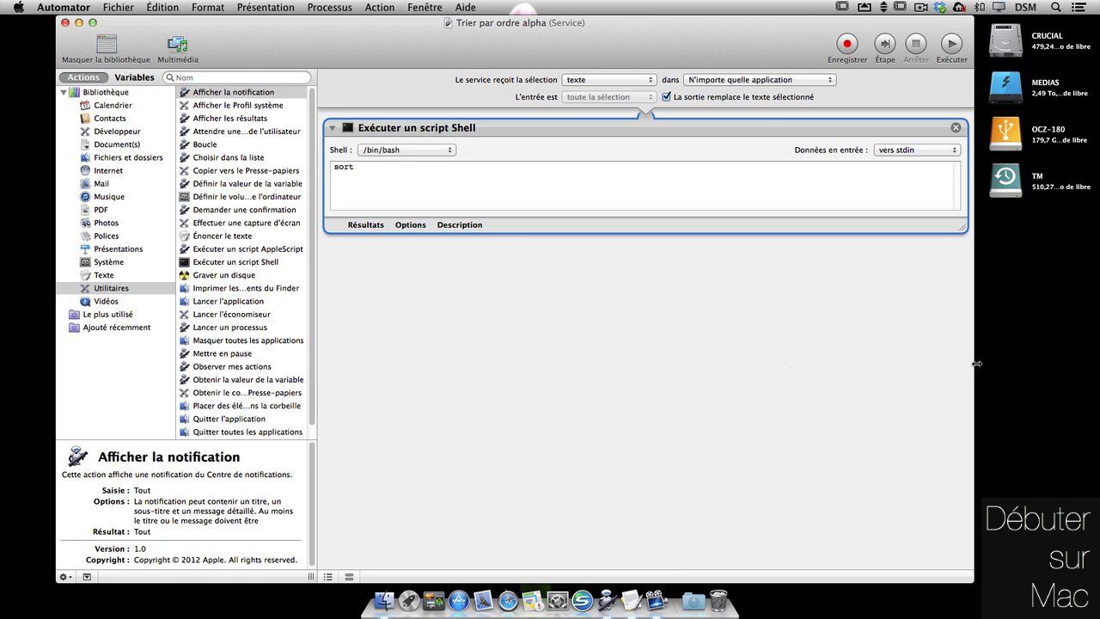
drag(975, 361, 747, 362)
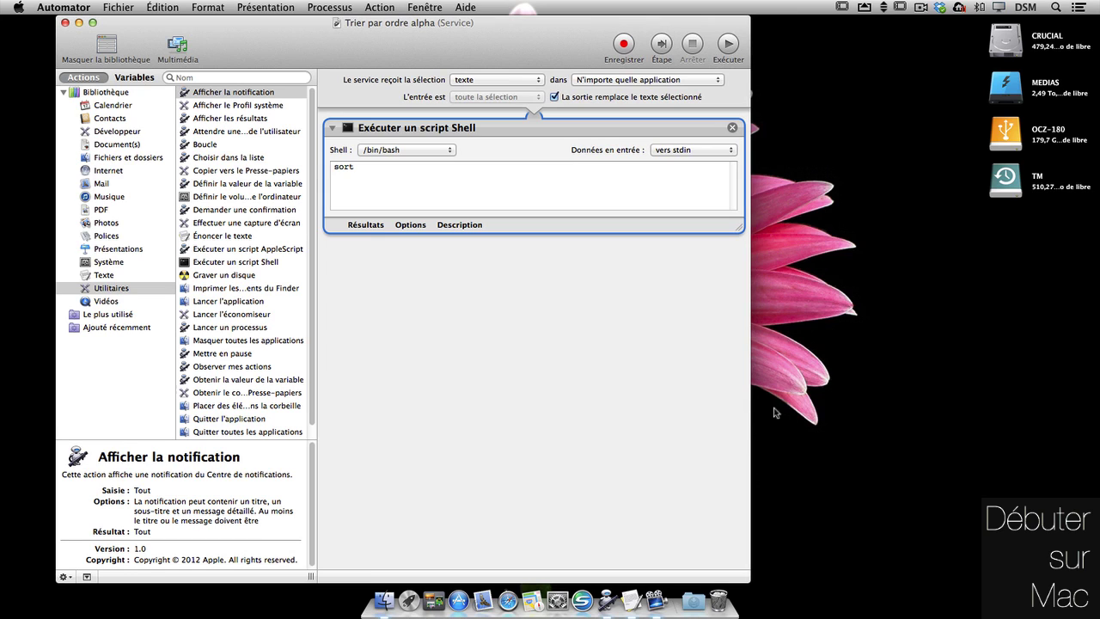
click(511, 601)
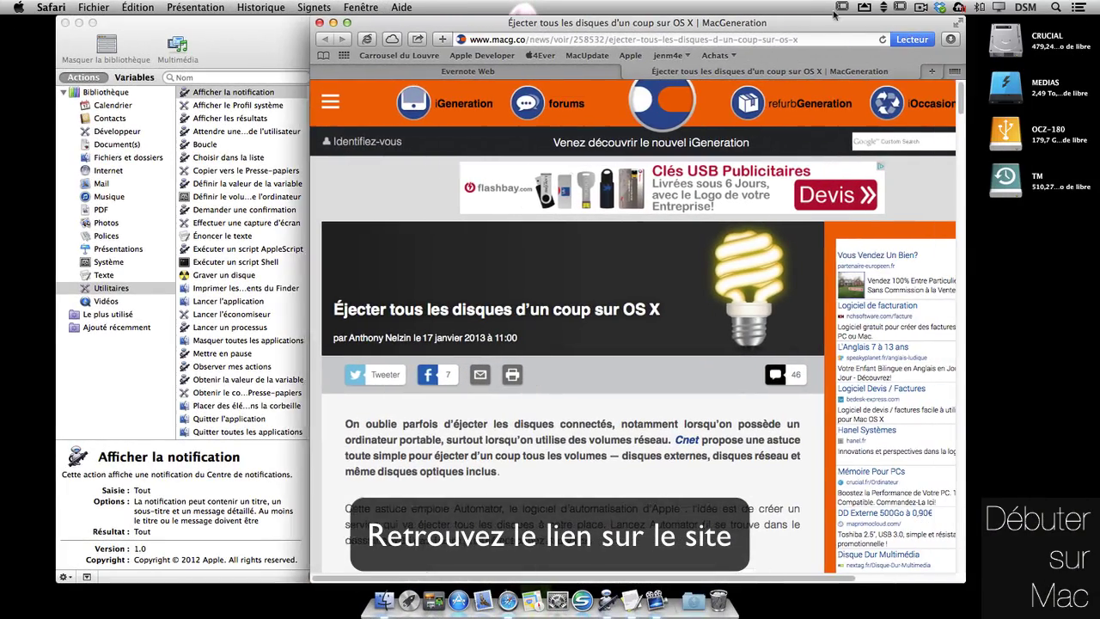
drag(960, 107, 942, 200)
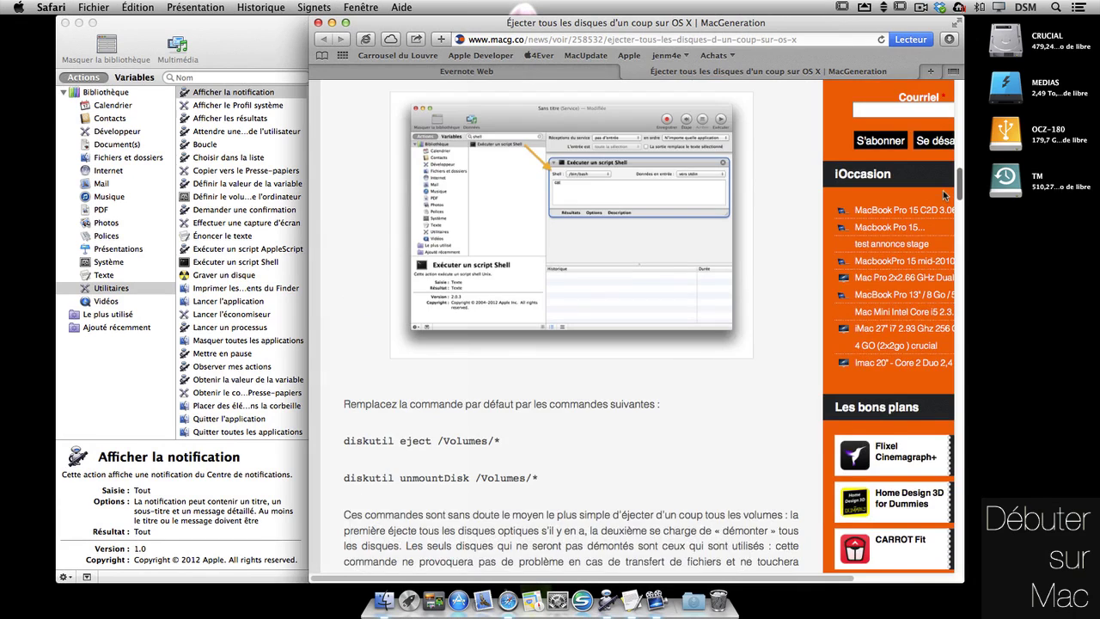
scroll(942, 193, down, 3)
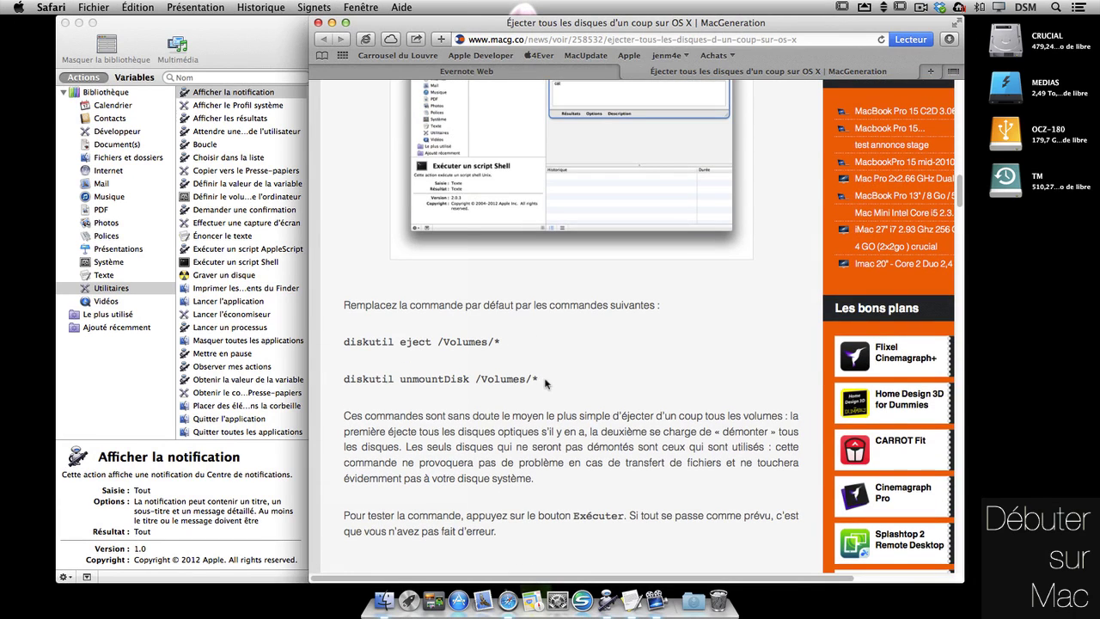
drag(541, 380, 337, 341)
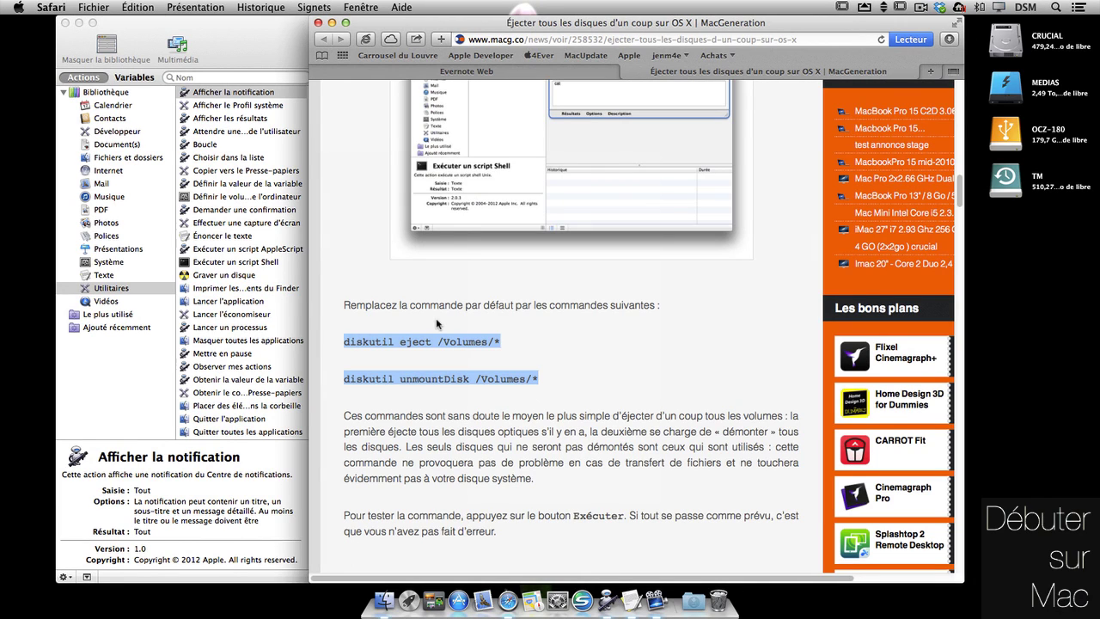
- Return to Automator and replace sort in the shell script with the copied commands diskutil eject /Volumes/* and diskutil unmountDisk /Volumes/*
click(280, 43)
drag(366, 170, 337, 169)
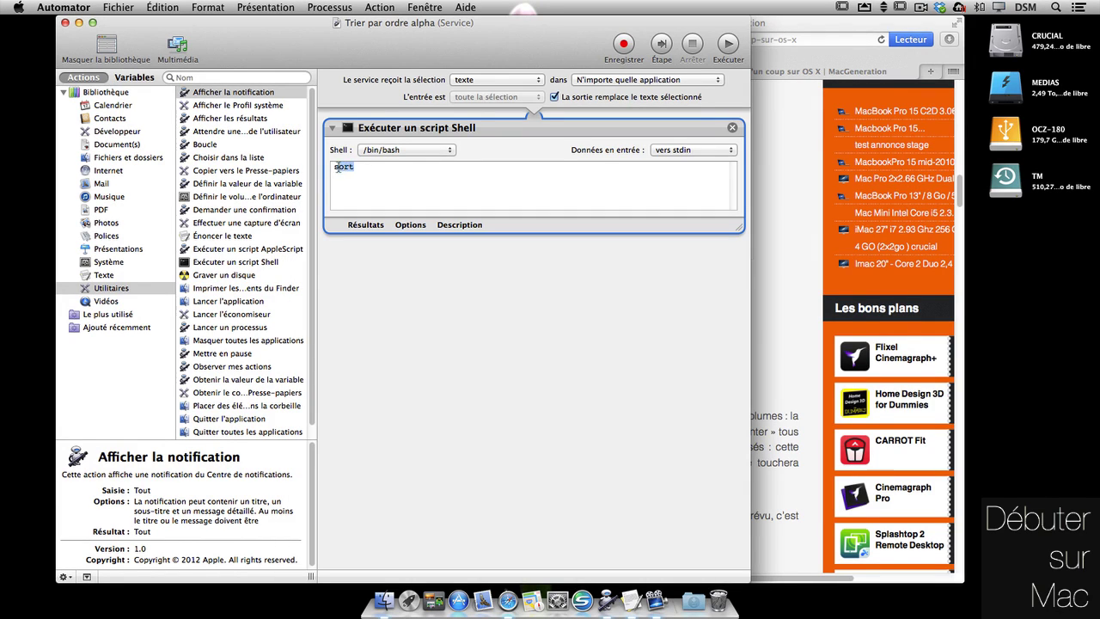
key(super+v)
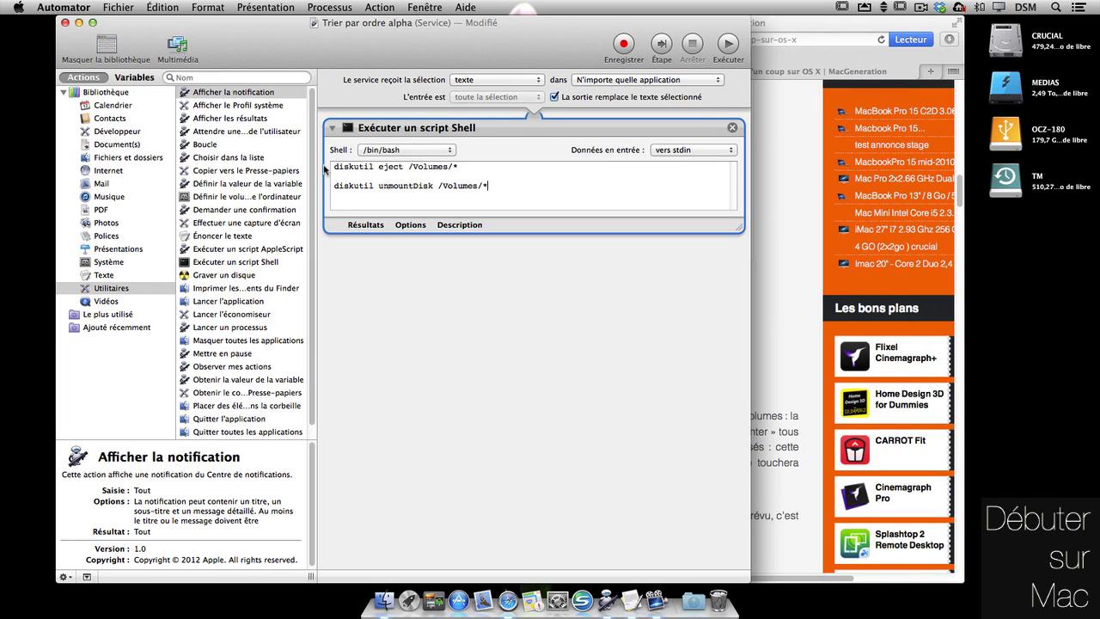
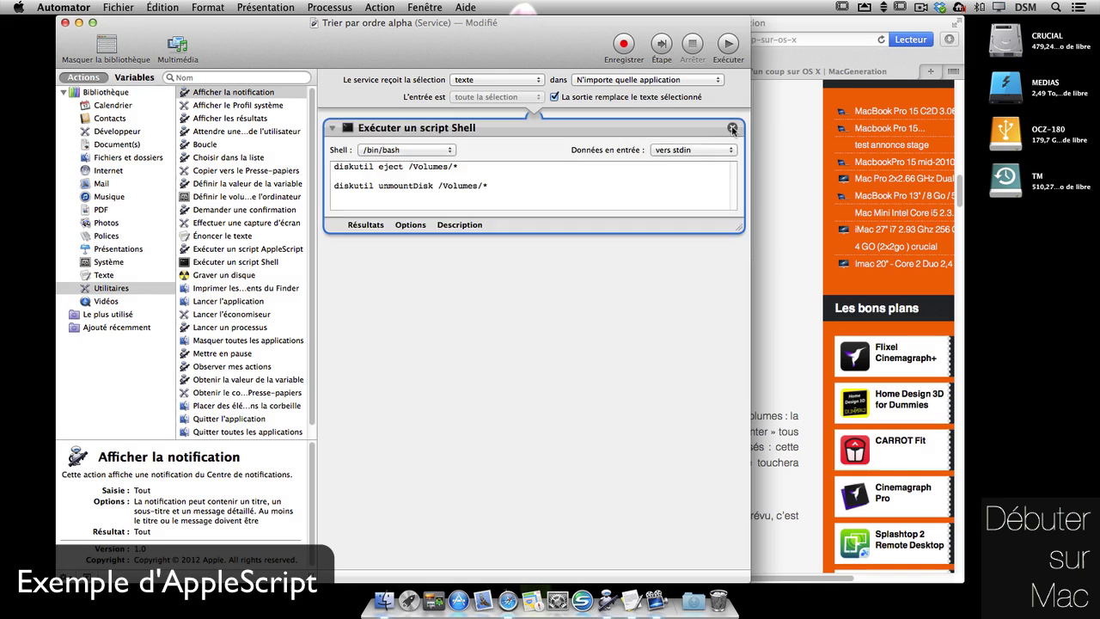
- Remove the Exécuter un script Shell action from the service workflow
click(732, 128)
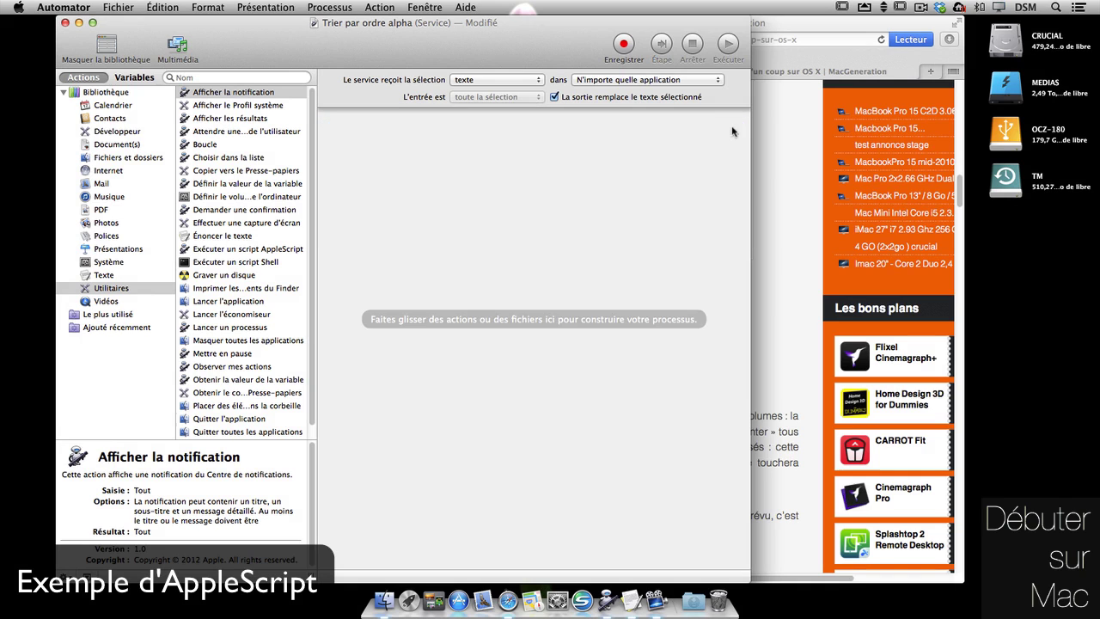
- Clear the Safari article window off the desktop and return to the Automator service window
drag(573, 26, 583, 26)
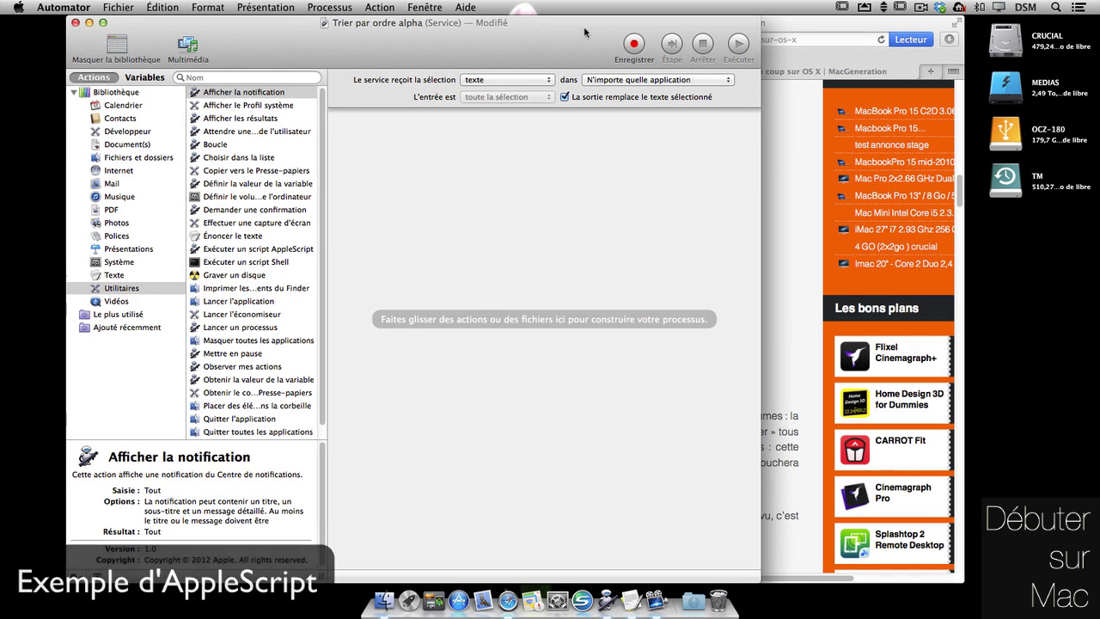
click(839, 30)
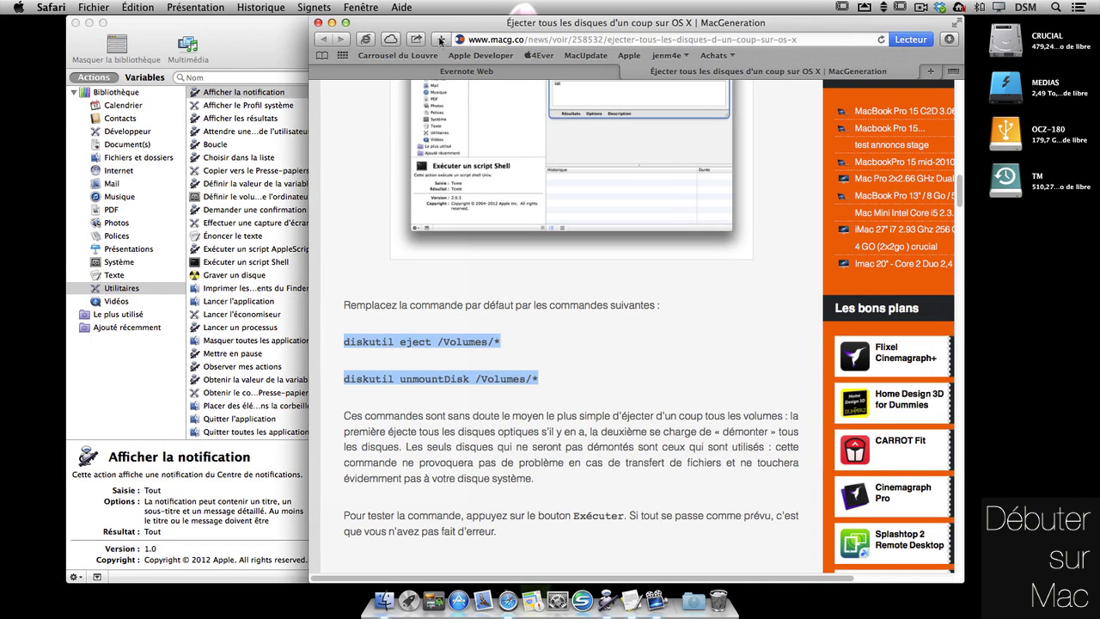
click(345, 22)
click(297, 39)
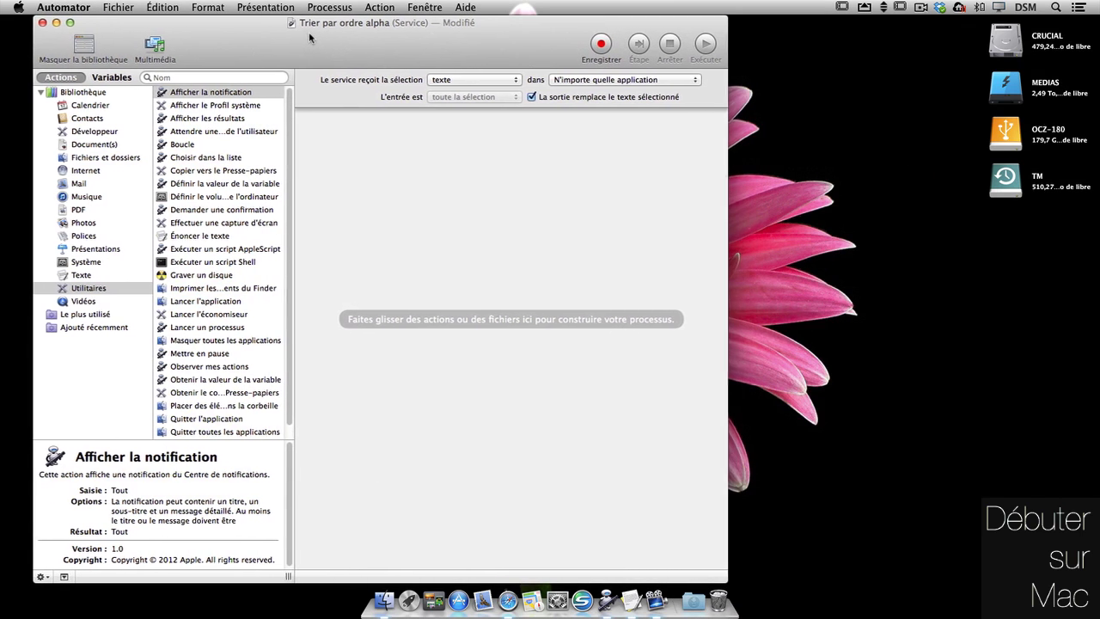
drag(306, 37, 305, 39)
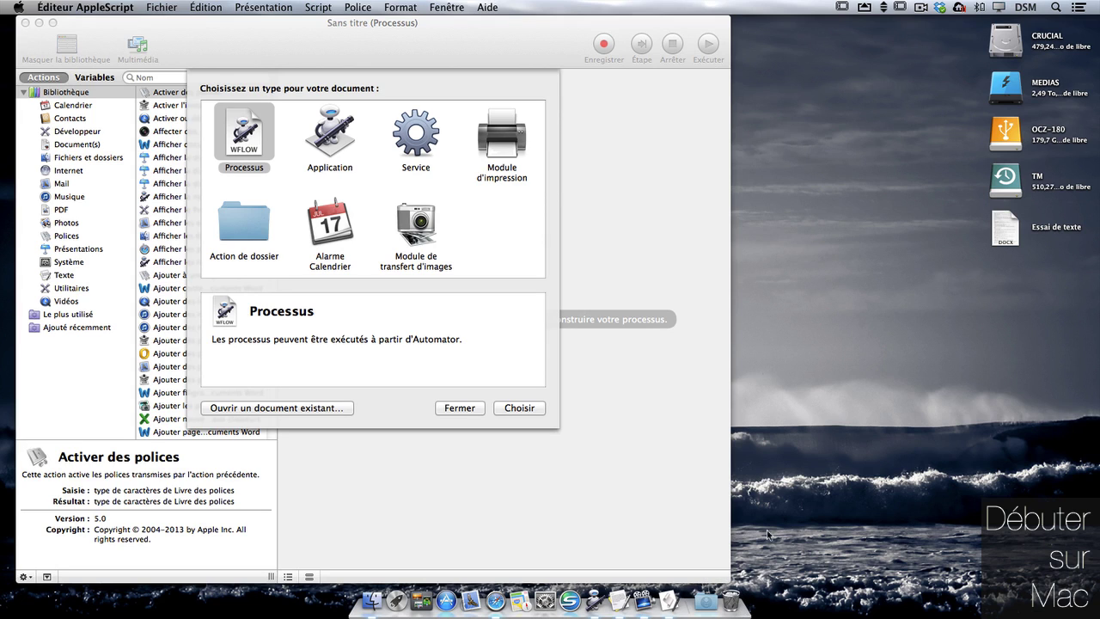
- Create a new Automator document of type Application and add the Exécuter un script AppleScript action from Utilitaires to its workflow
click(333, 138)
click(344, 133)
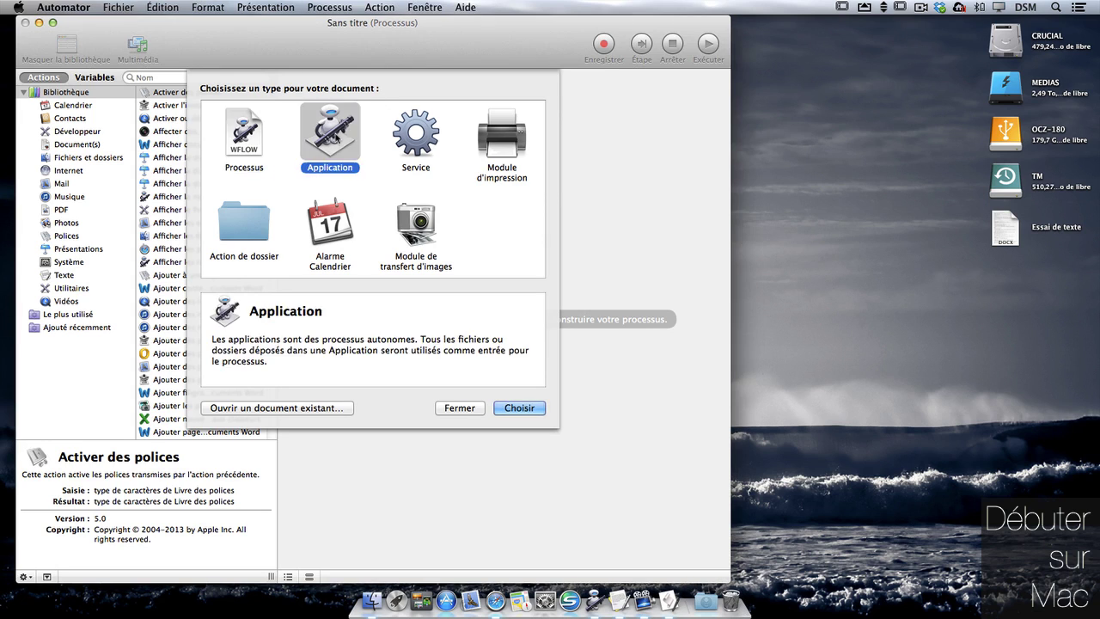
click(518, 407)
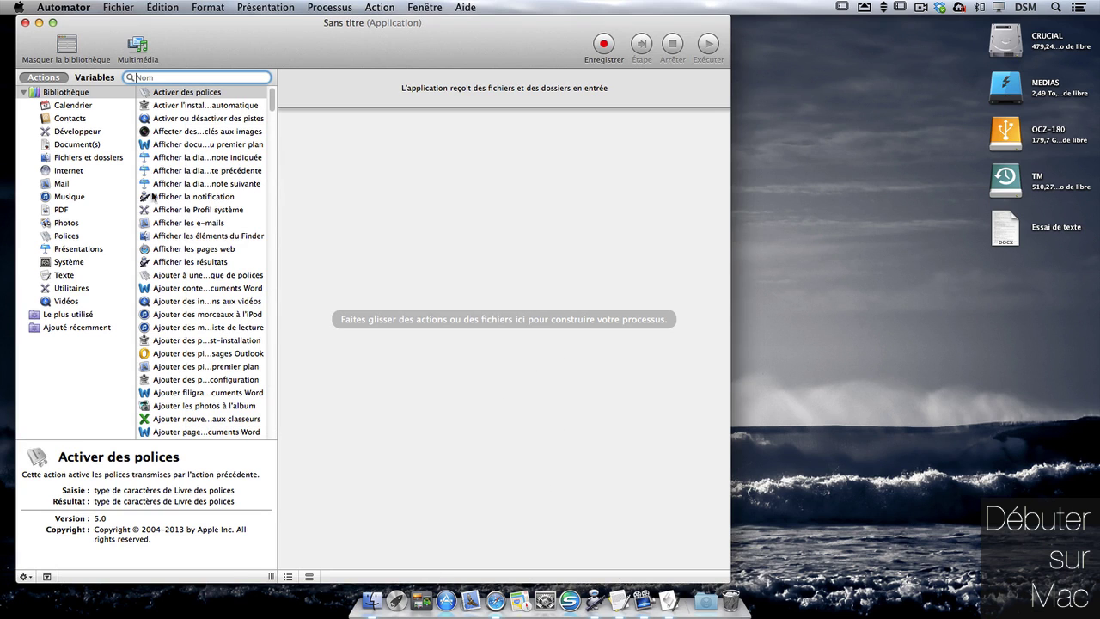
click(89, 262)
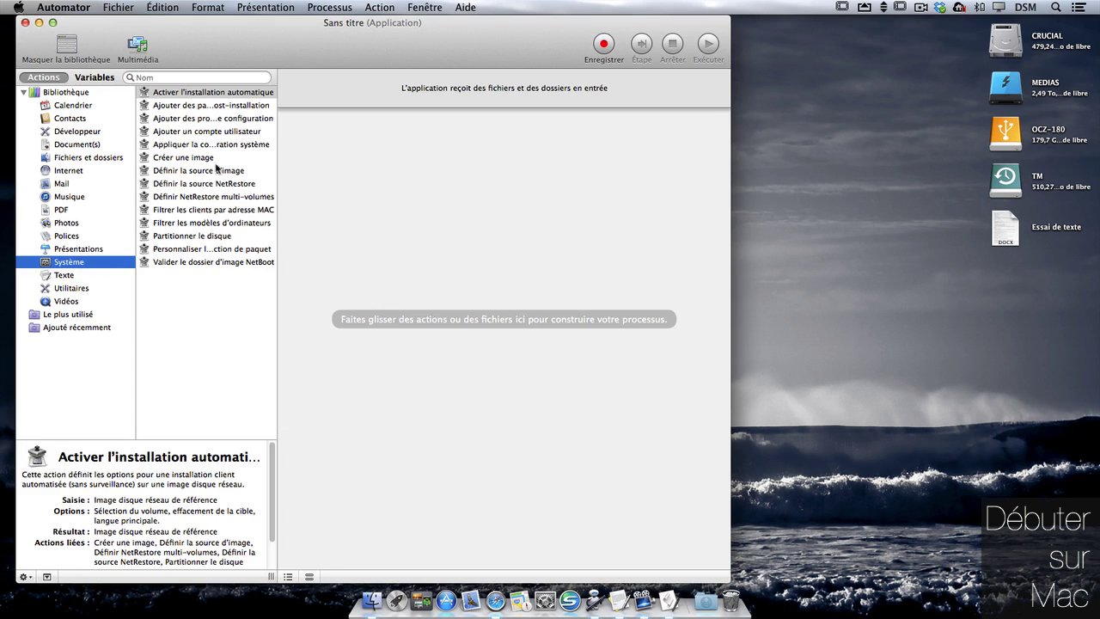
click(98, 276)
click(100, 289)
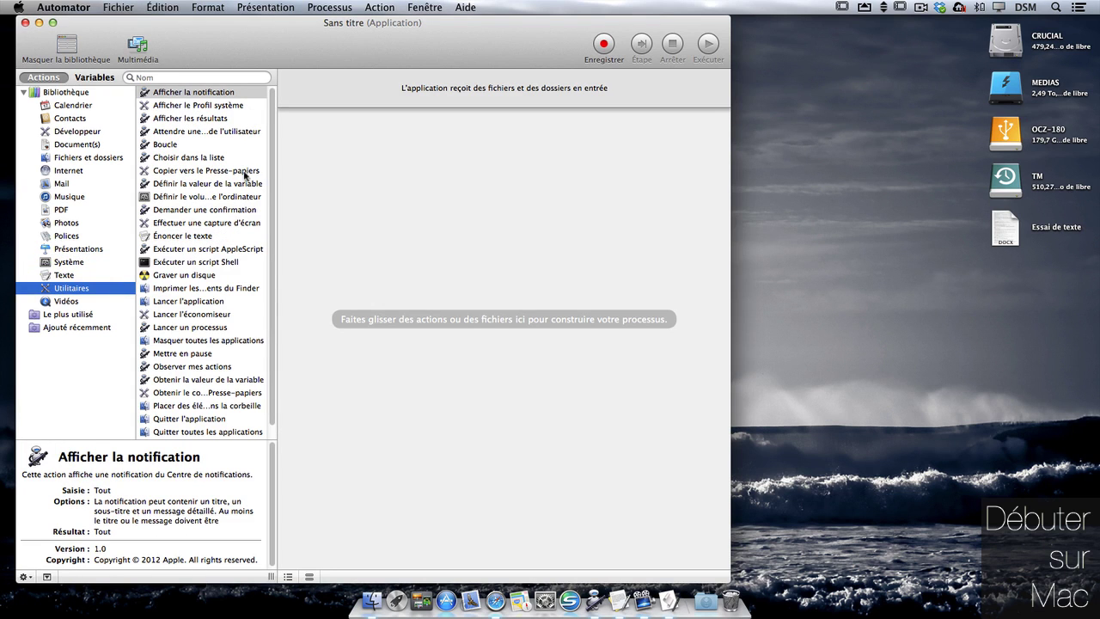
drag(254, 249, 585, 162)
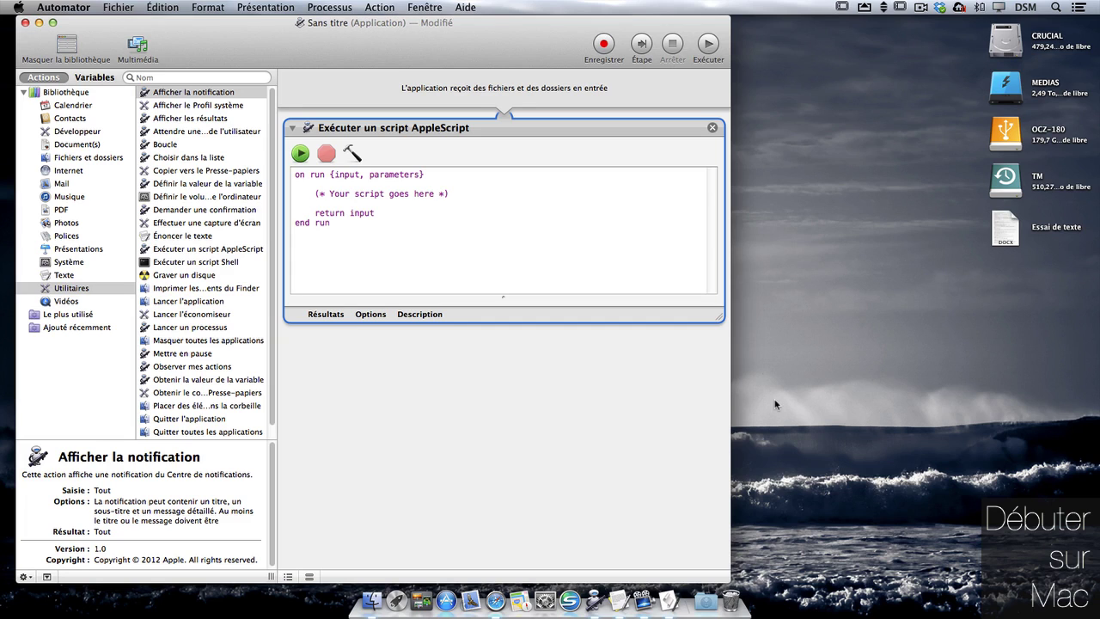
- Open the script RTF document in TextEdit, place its window beside the workflow, and copy the whole Dock preferences script
click(713, 593)
click(713, 577)
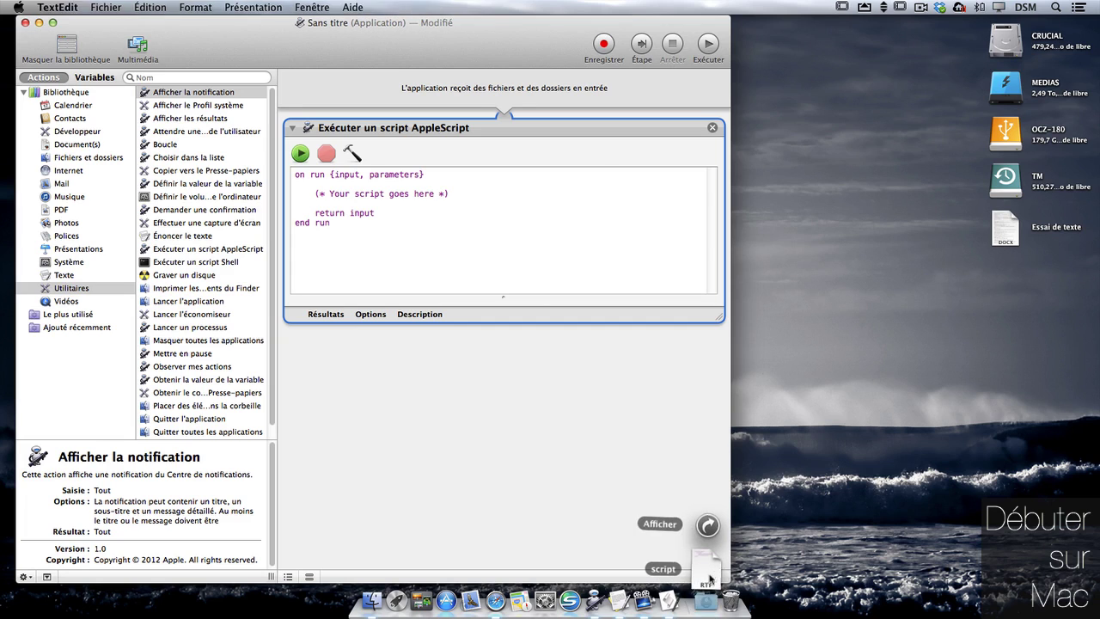
drag(413, 47, 943, 25)
drag(731, 155, 664, 74)
key(super+c)
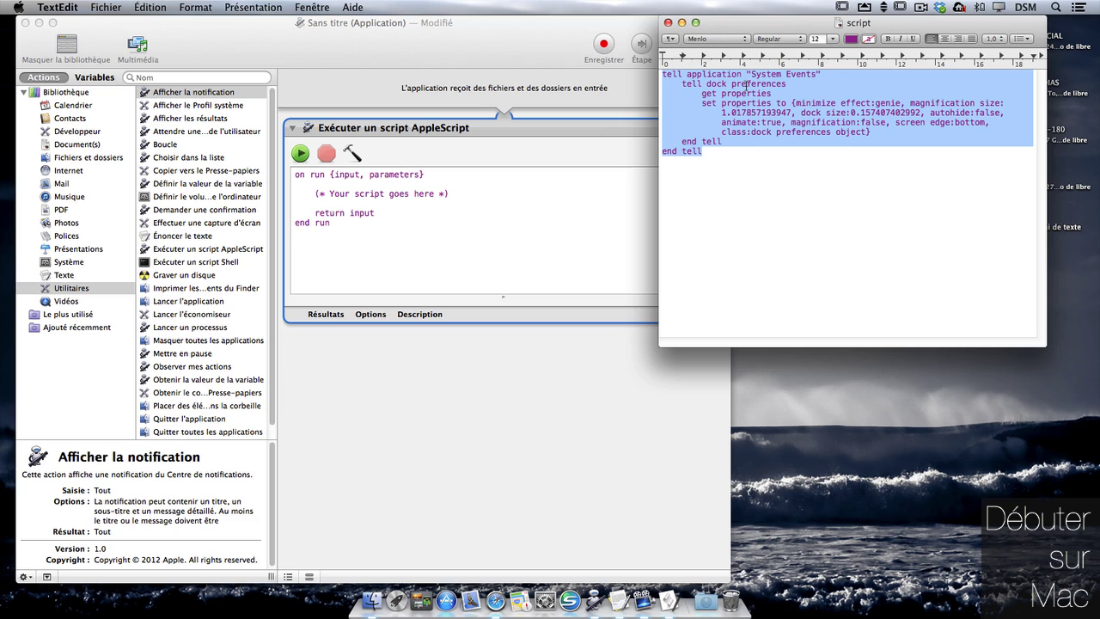
- Replace the placeholder code in Automator's Exécuter un script AppleScript action with the copied System Events script and compile it
click(348, 228)
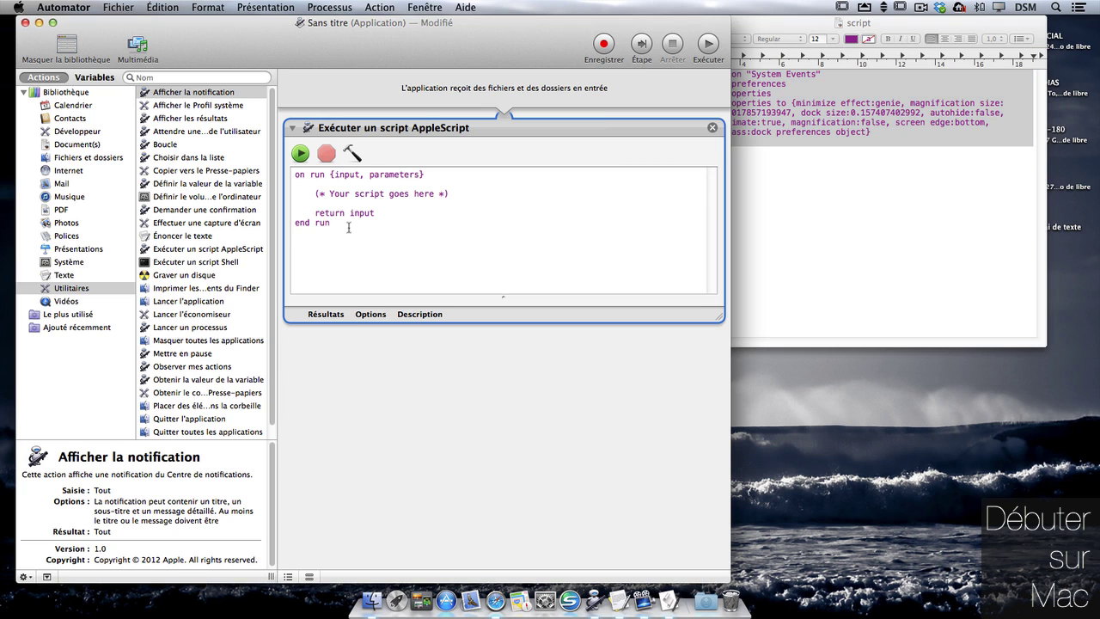
drag(327, 224, 293, 175)
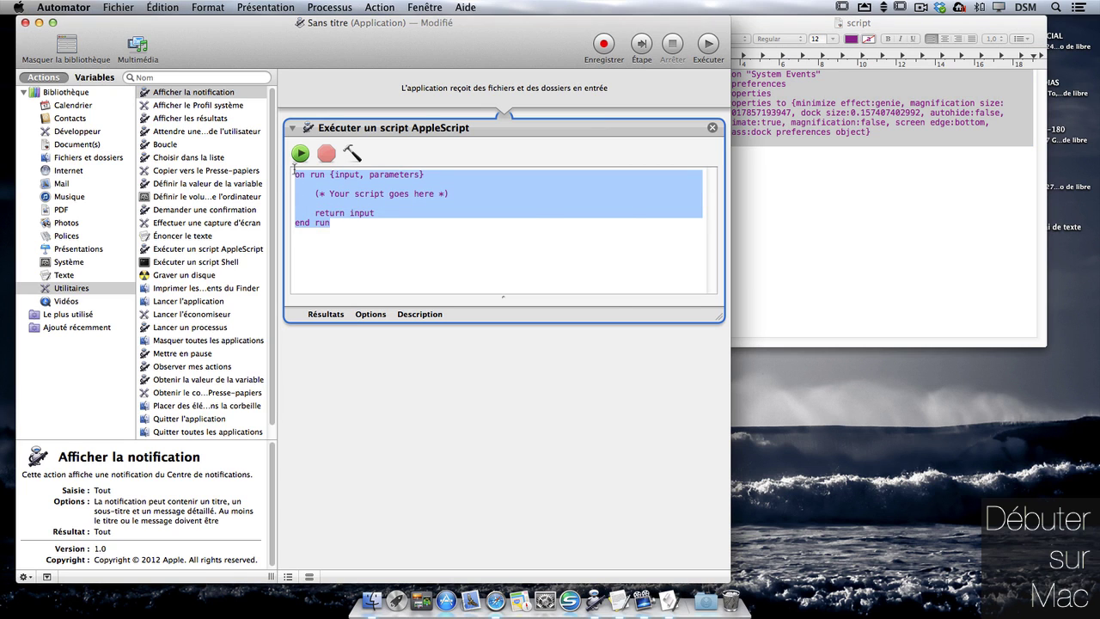
key(super+v)
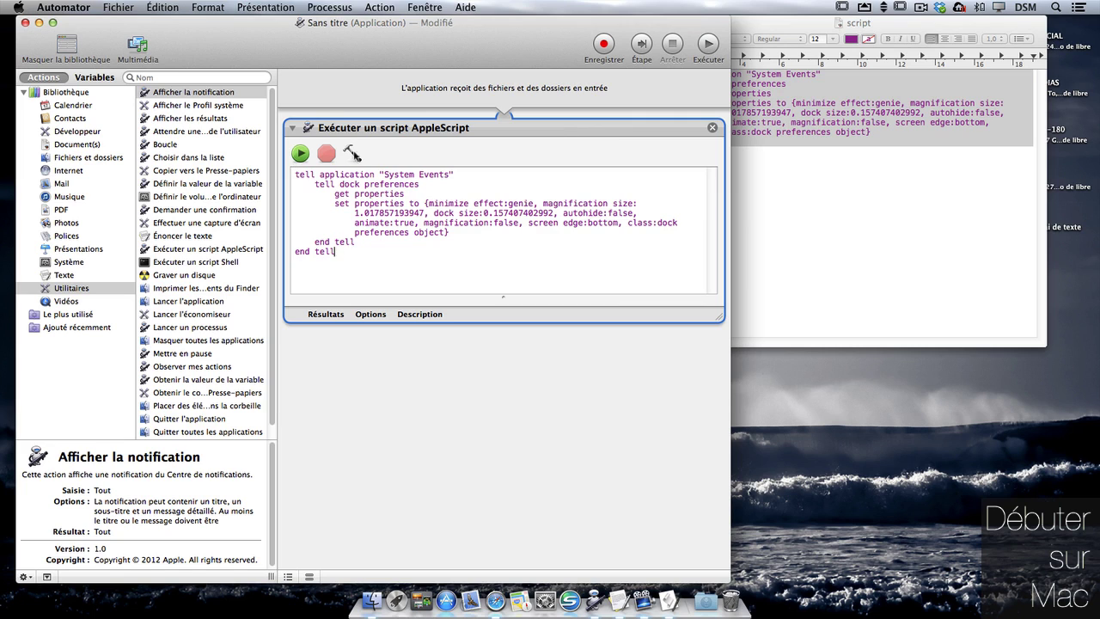
click(352, 153)
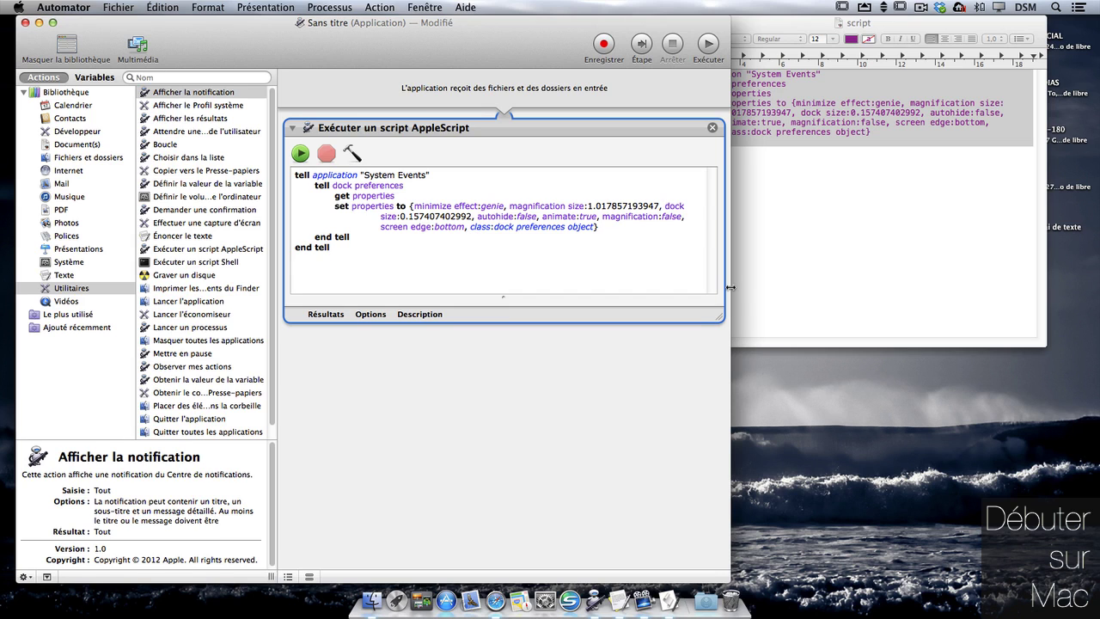
- Separate the Automator and TextEdit windows, and switch to AppleScript Editor with its script window moved between them
drag(729, 288, 639, 303)
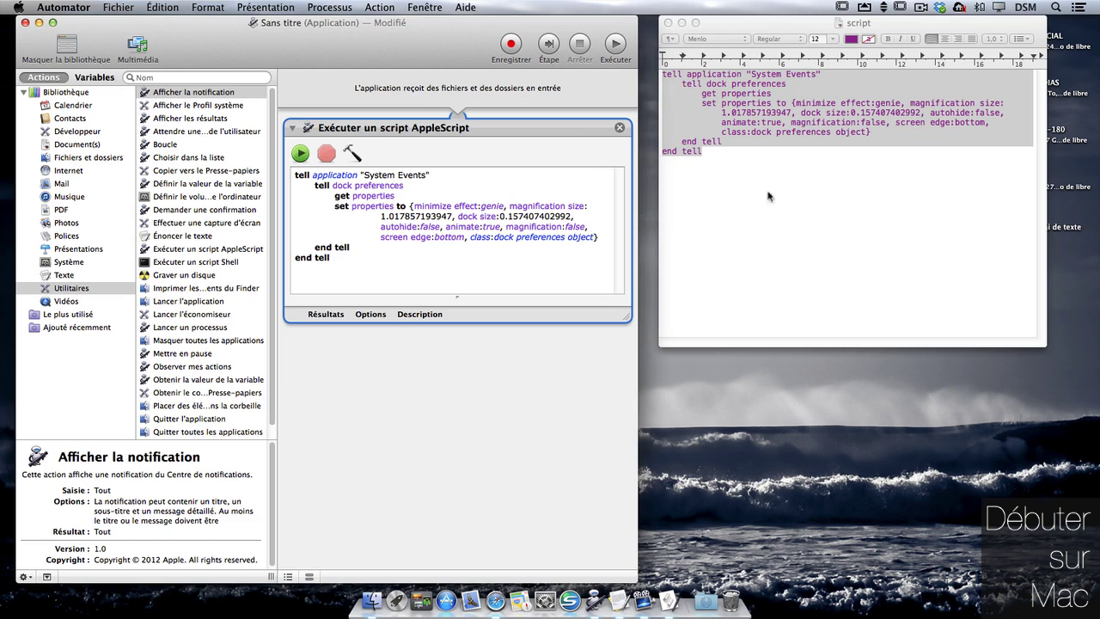
drag(785, 34, 802, 32)
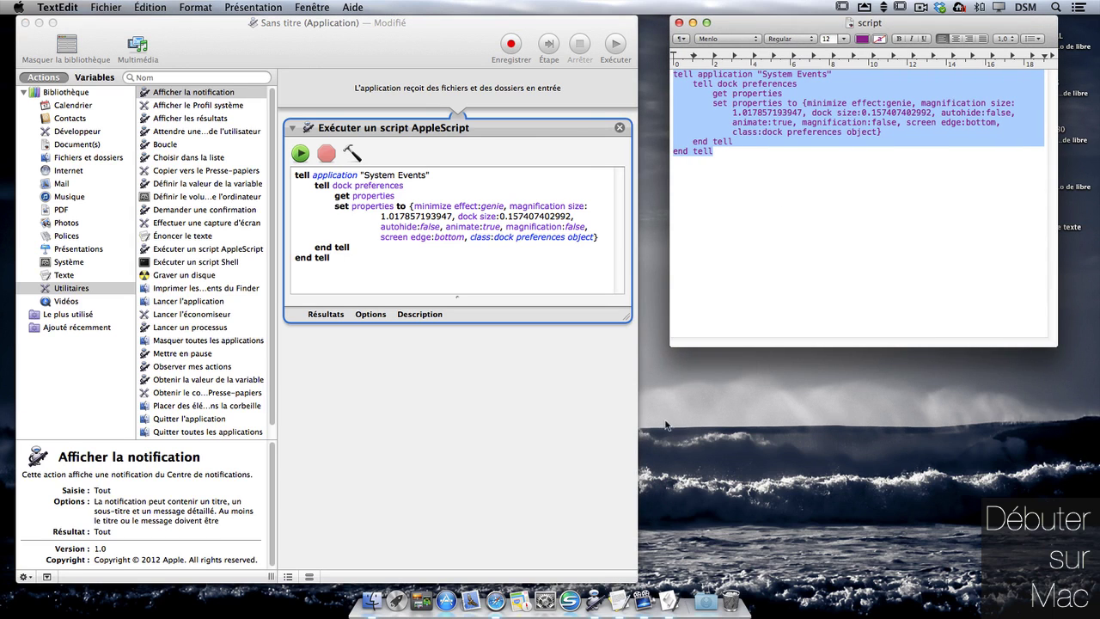
click(670, 600)
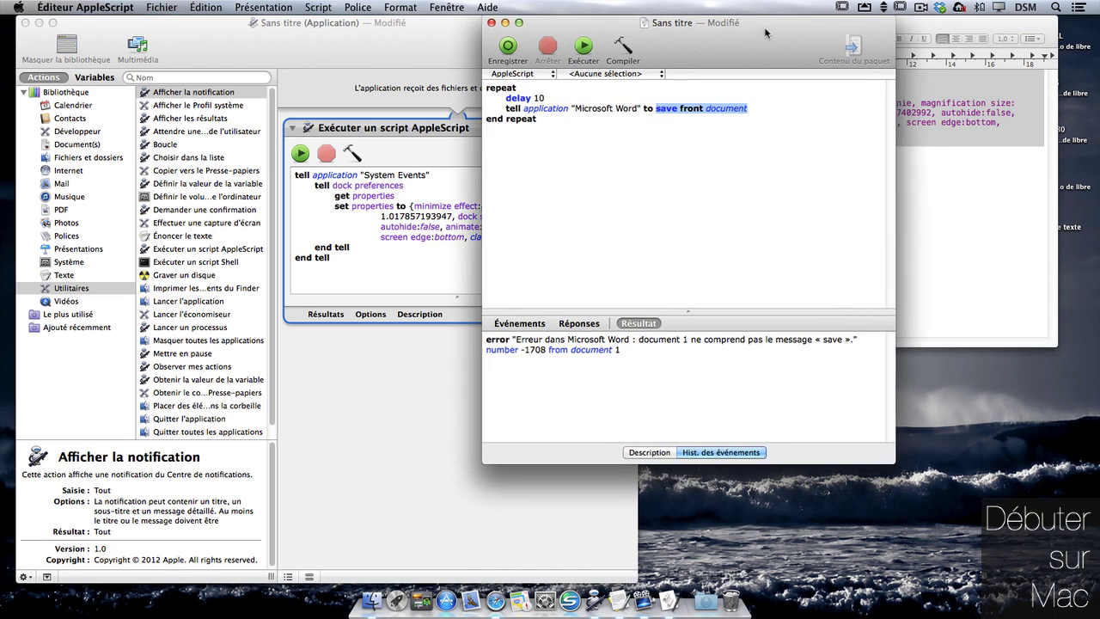
drag(764, 32, 581, 32)
- Replace the Microsoft Word auto-save script with the copied Dock preferences script, and make the editor window taller
drag(332, 138, 301, 88)
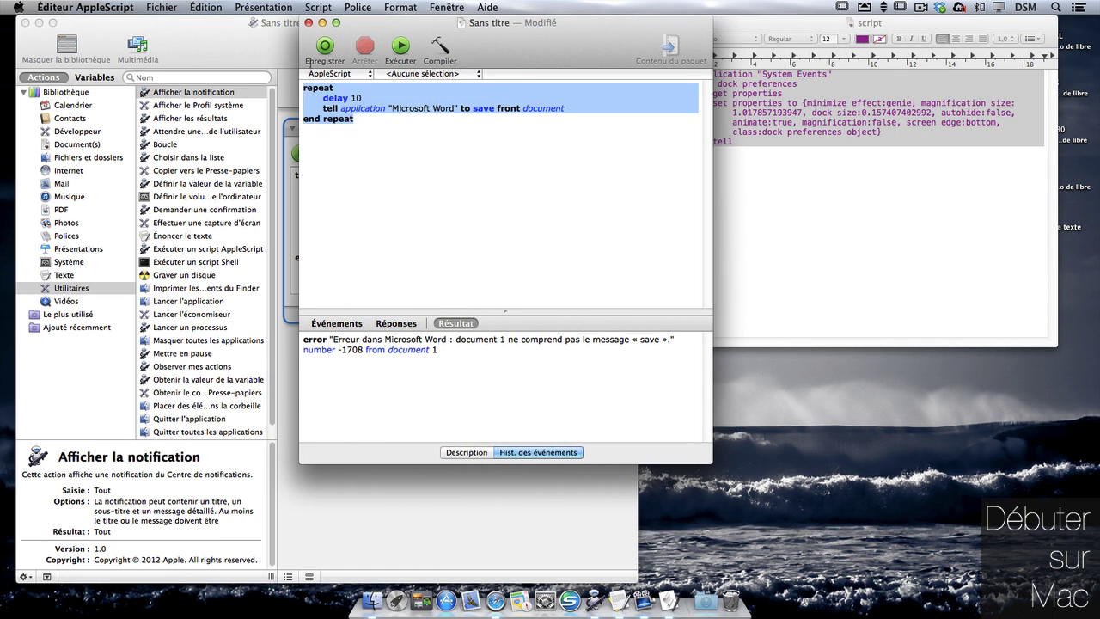
key(BackSpace)
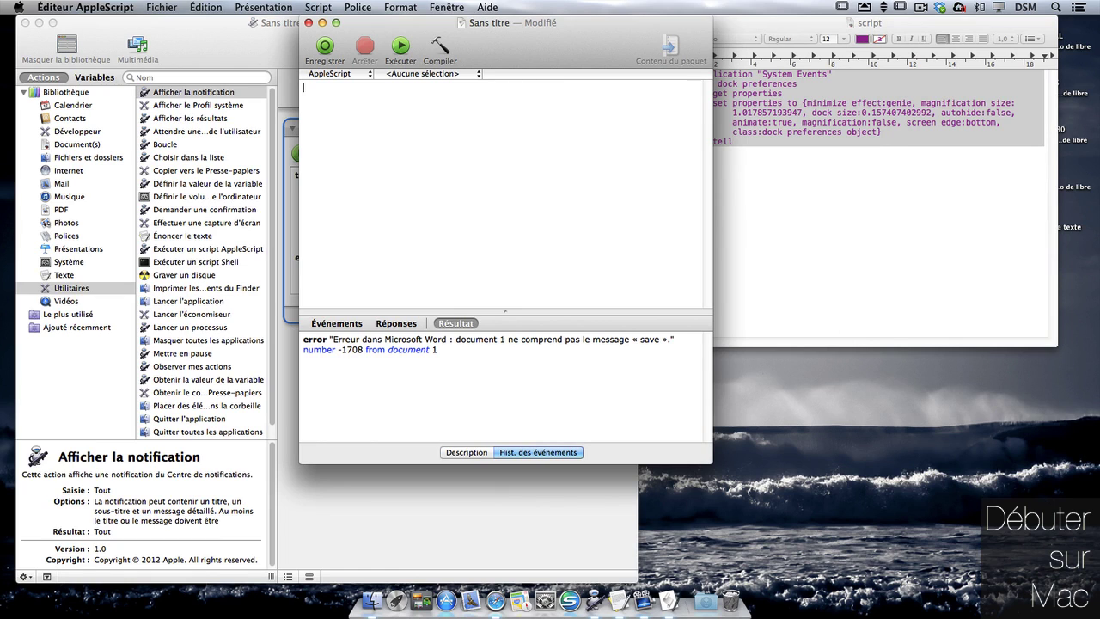
key(super+v)
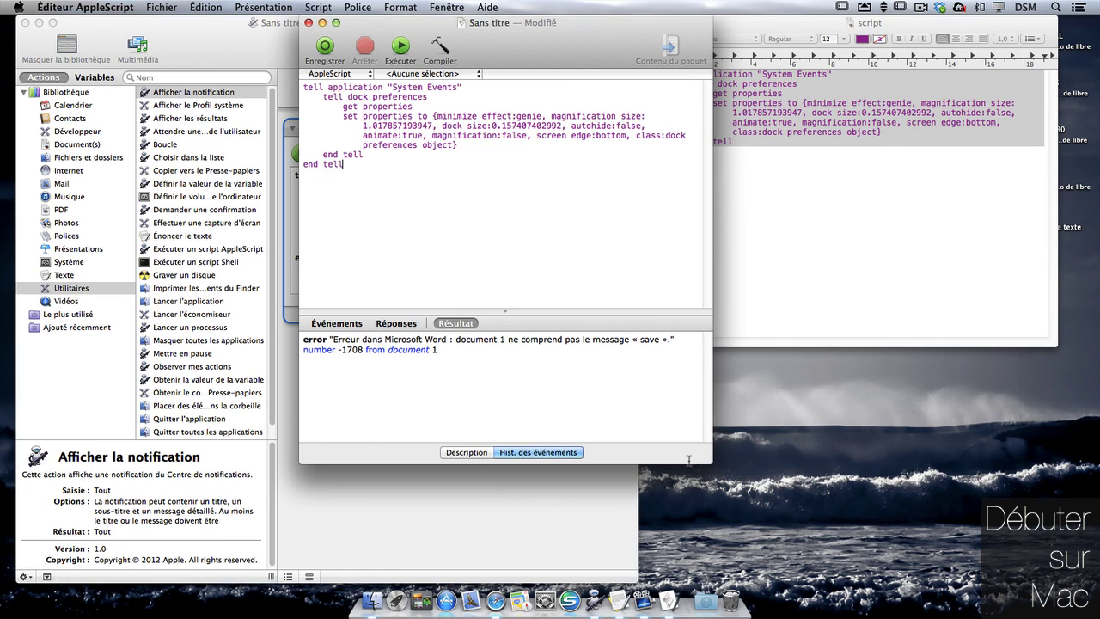
drag(689, 464, 693, 564)
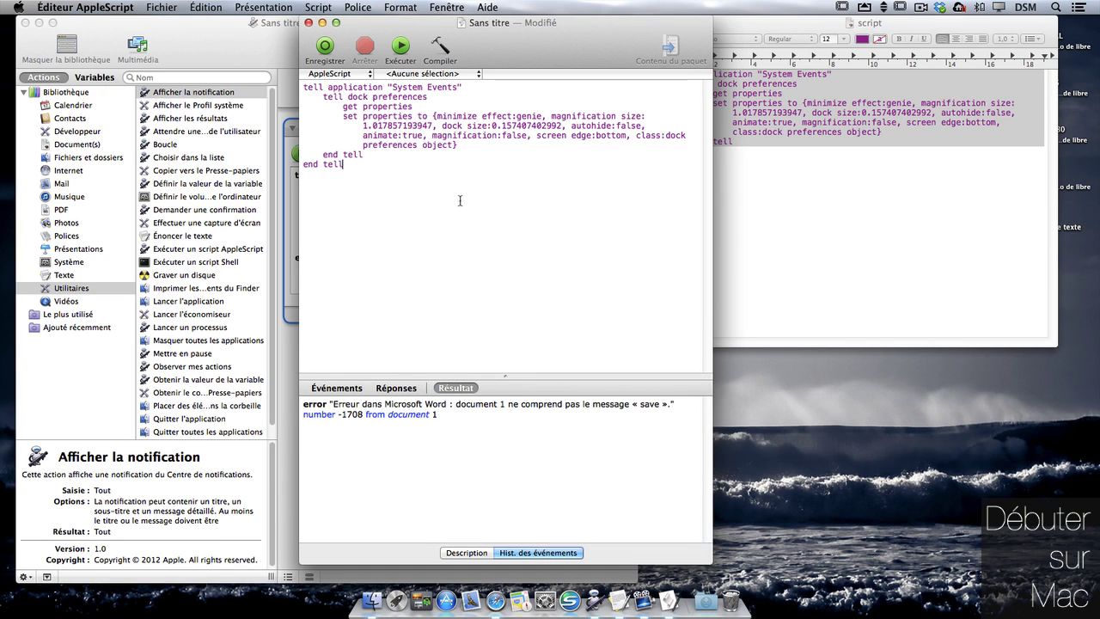
- Compile and run the Dock preferences script, and show its events and responses log
click(440, 47)
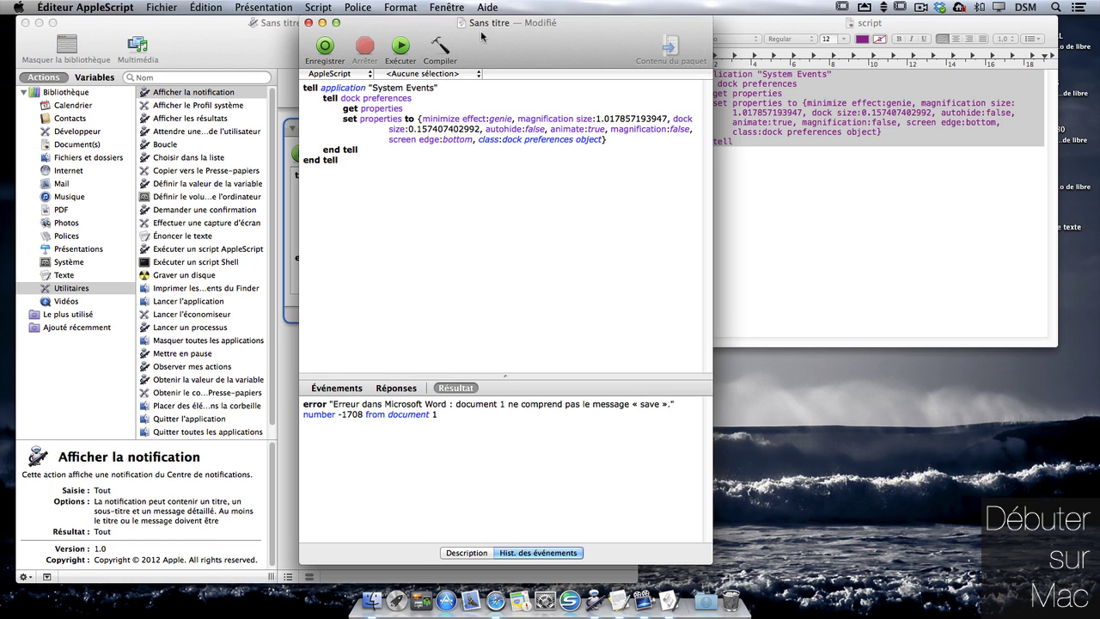
click(402, 49)
click(336, 387)
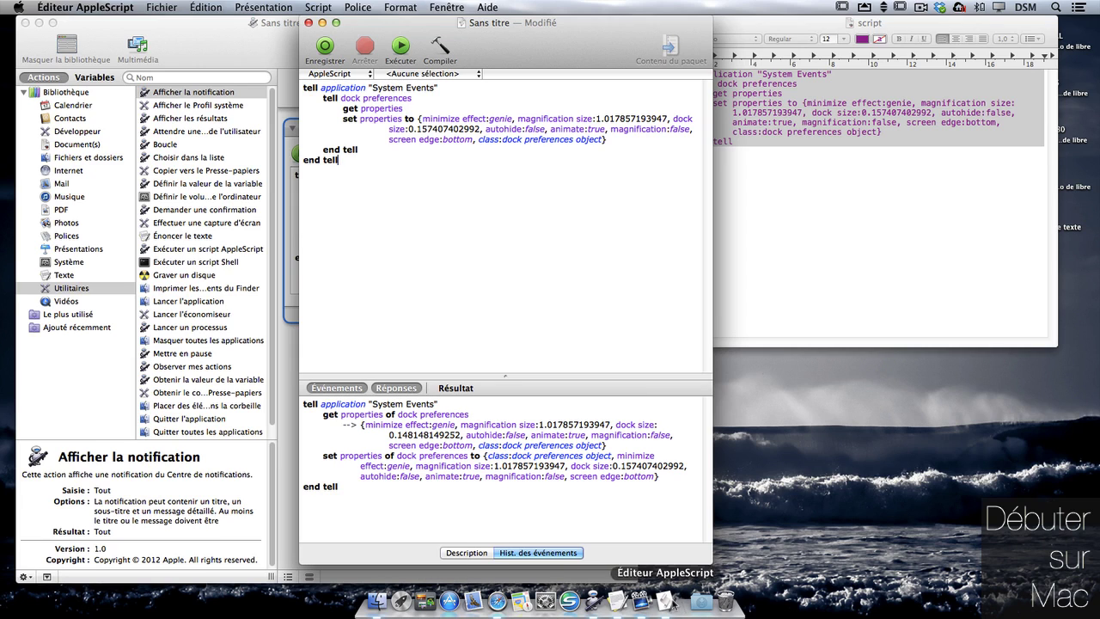
- In the Dock settings of System Preferences, enable Agrandissement below its maximum and slightly reduce the Dock size, then close the window
click(555, 608)
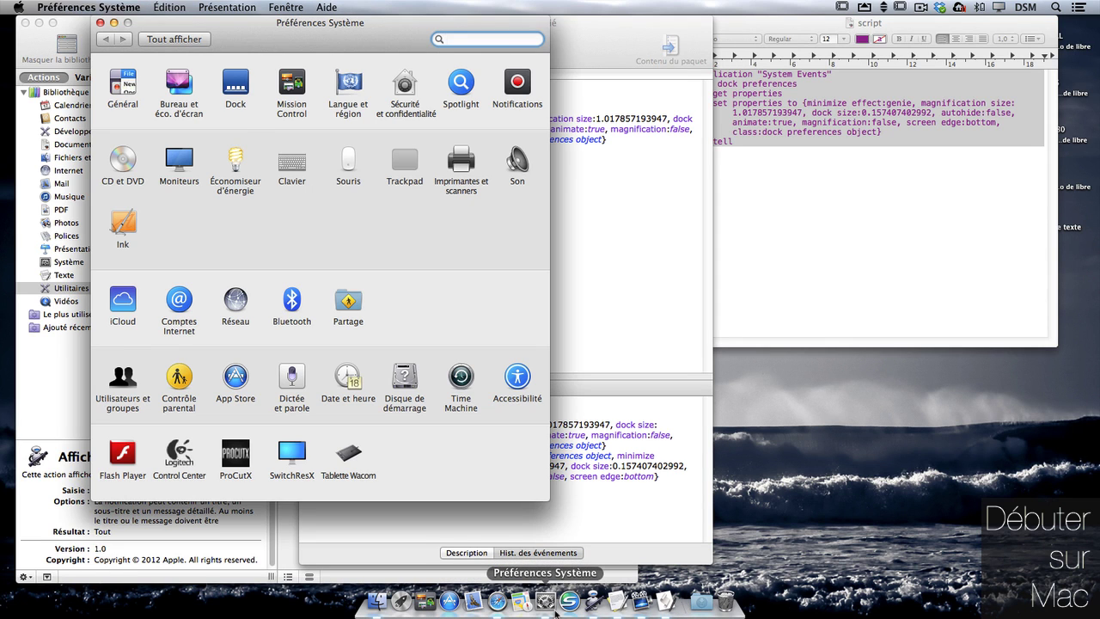
click(244, 91)
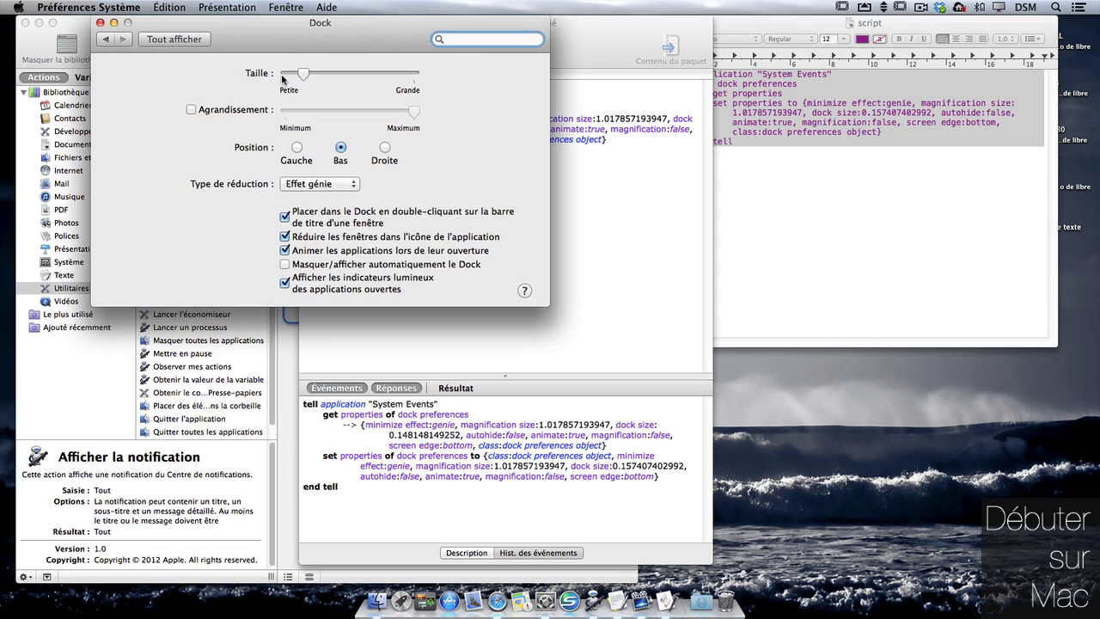
click(260, 110)
drag(413, 112, 385, 112)
drag(304, 74, 303, 75)
click(100, 22)
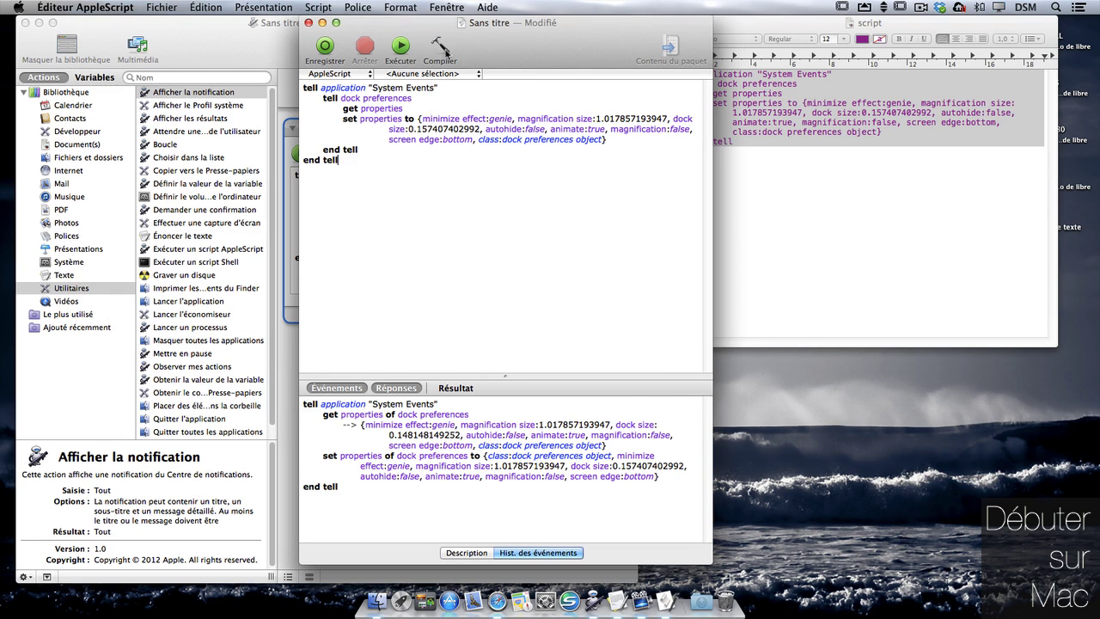
- Run the script again in AppleScript Editor and replace the set properties list with the one returned by get properties
click(405, 50)
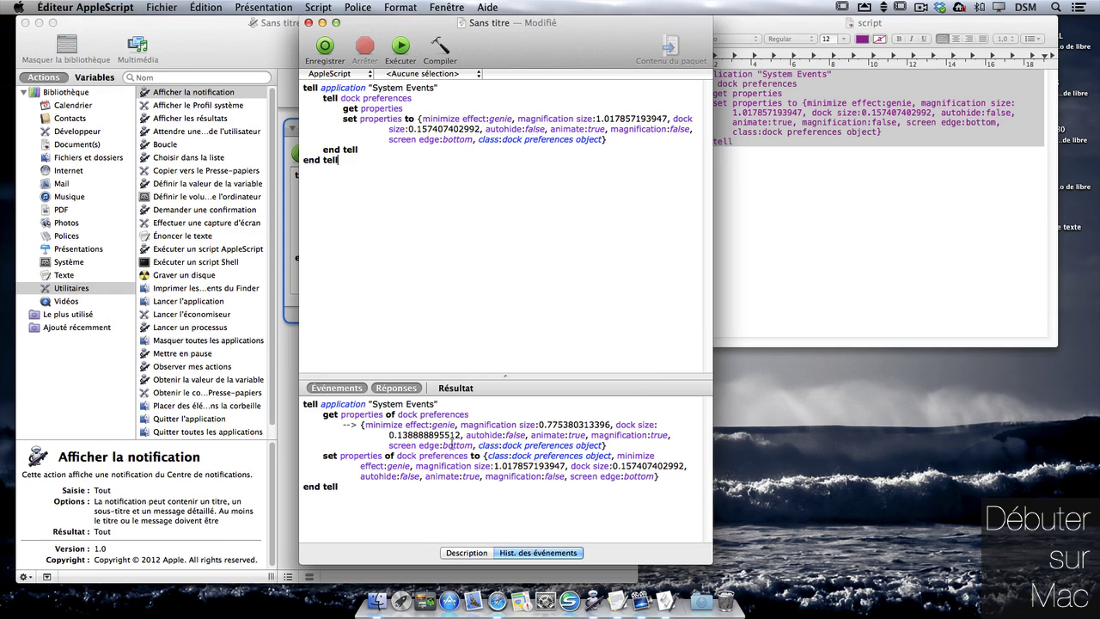
drag(361, 425, 658, 425)
drag(821, 396, 840, 440)
key(super+c)
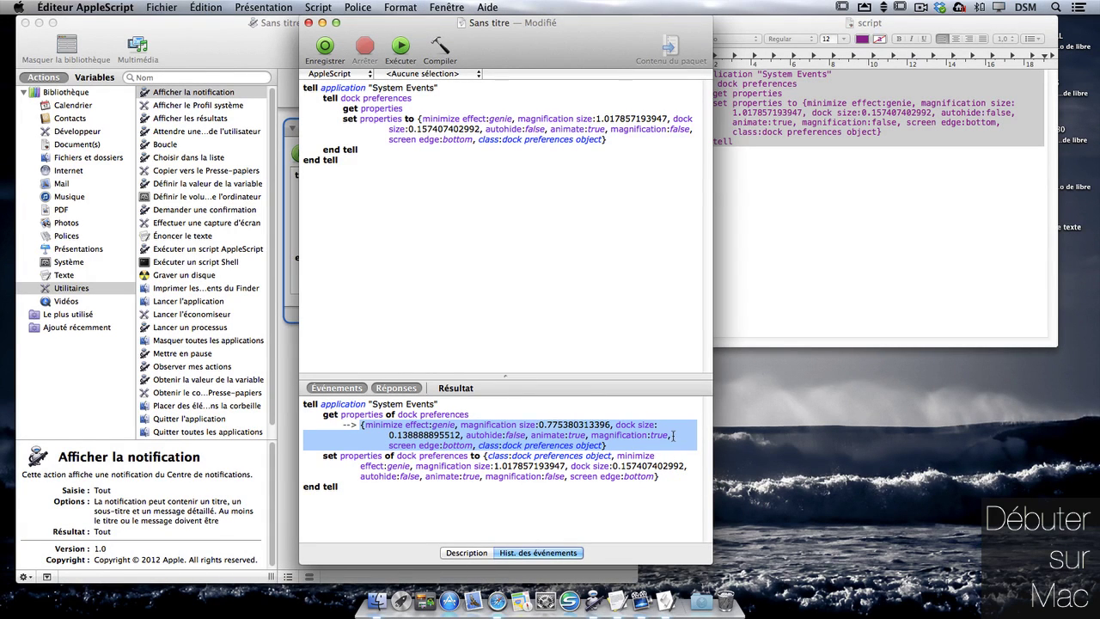
drag(610, 140, 418, 119)
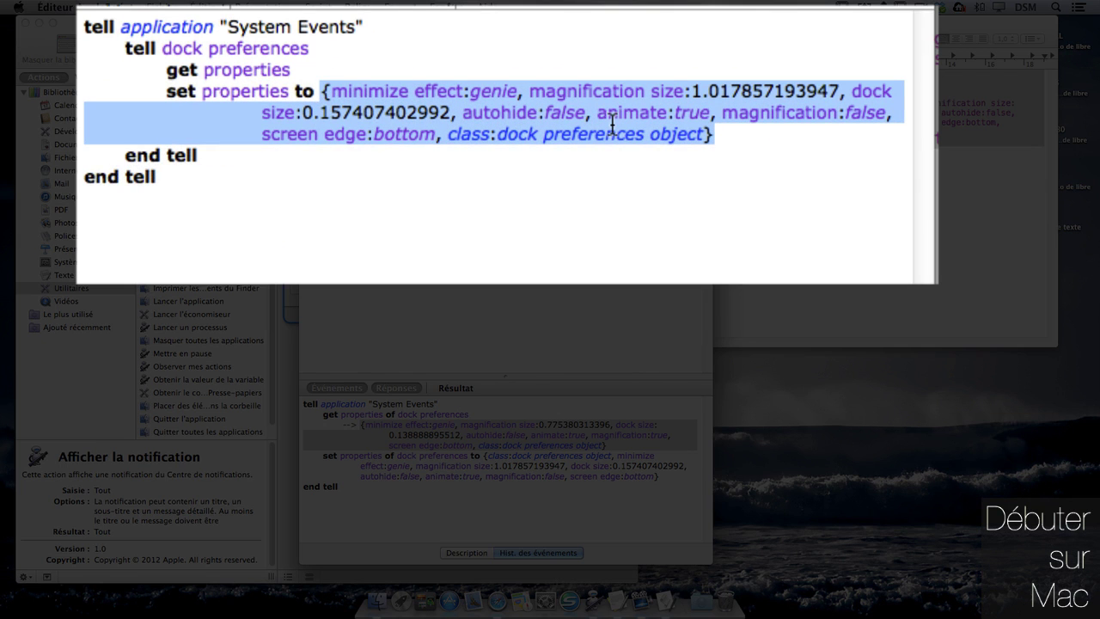
key(super+v)
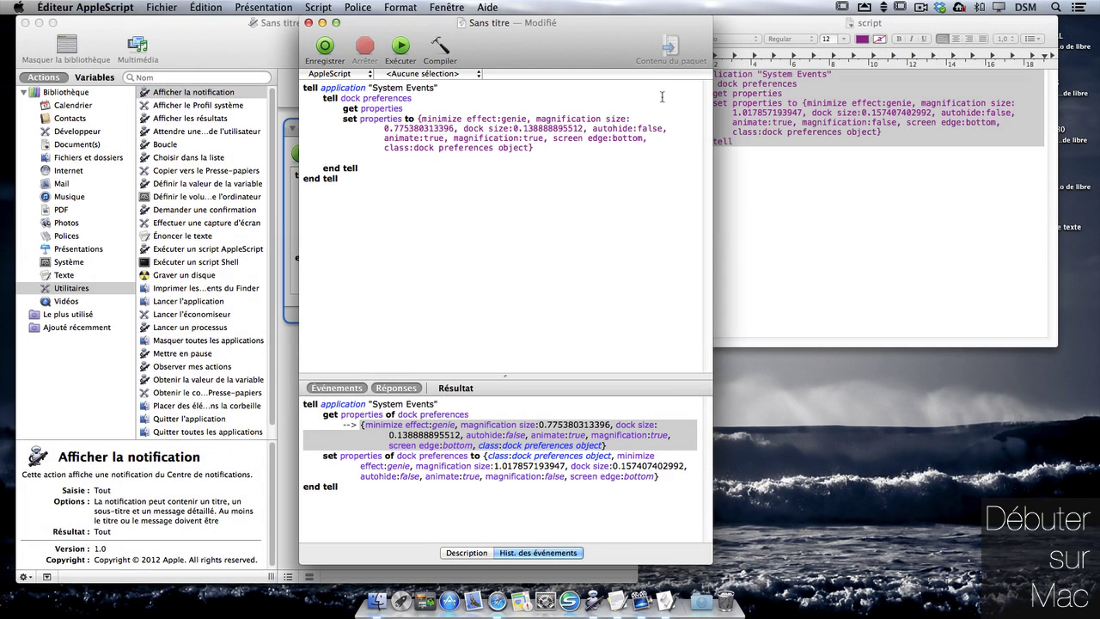
- Change autohide to true in the set properties line and compile the script
drag(662, 128, 640, 128)
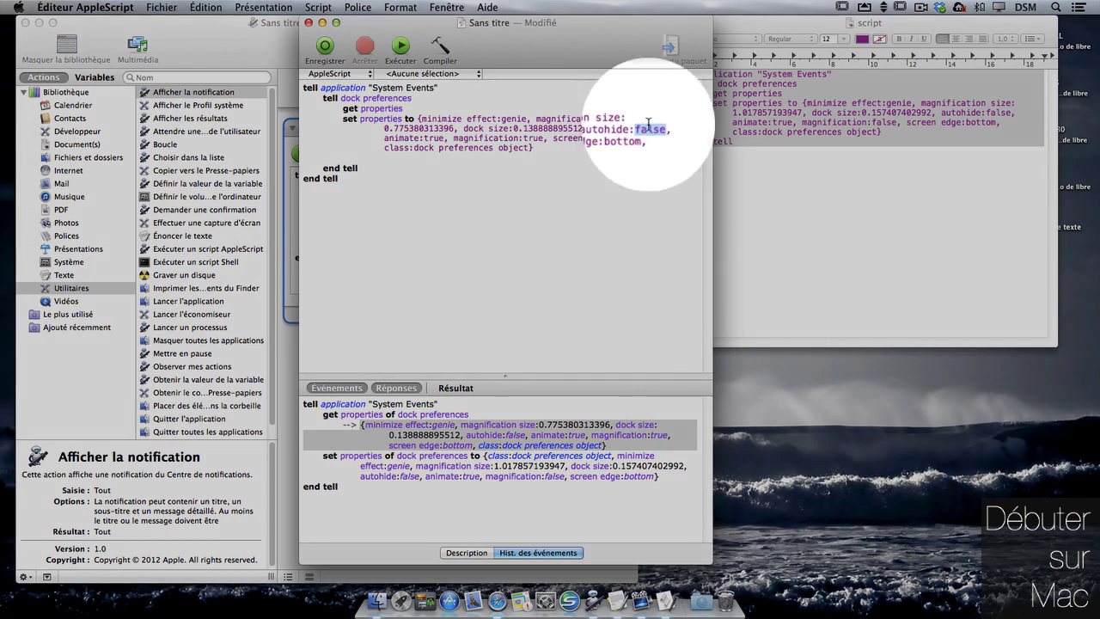
text(true)
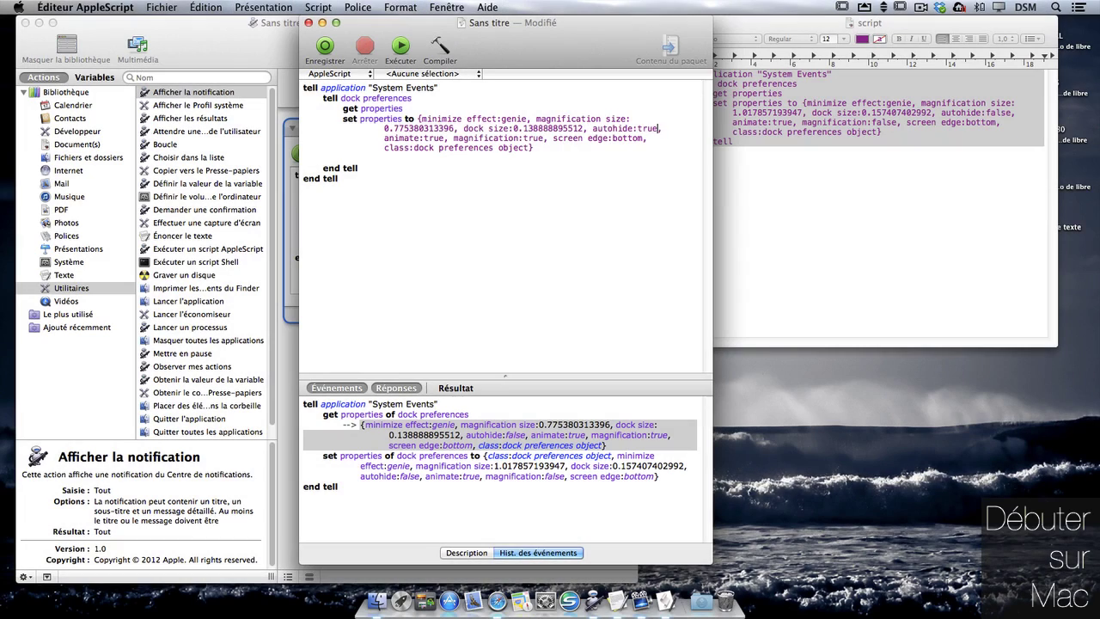
click(443, 48)
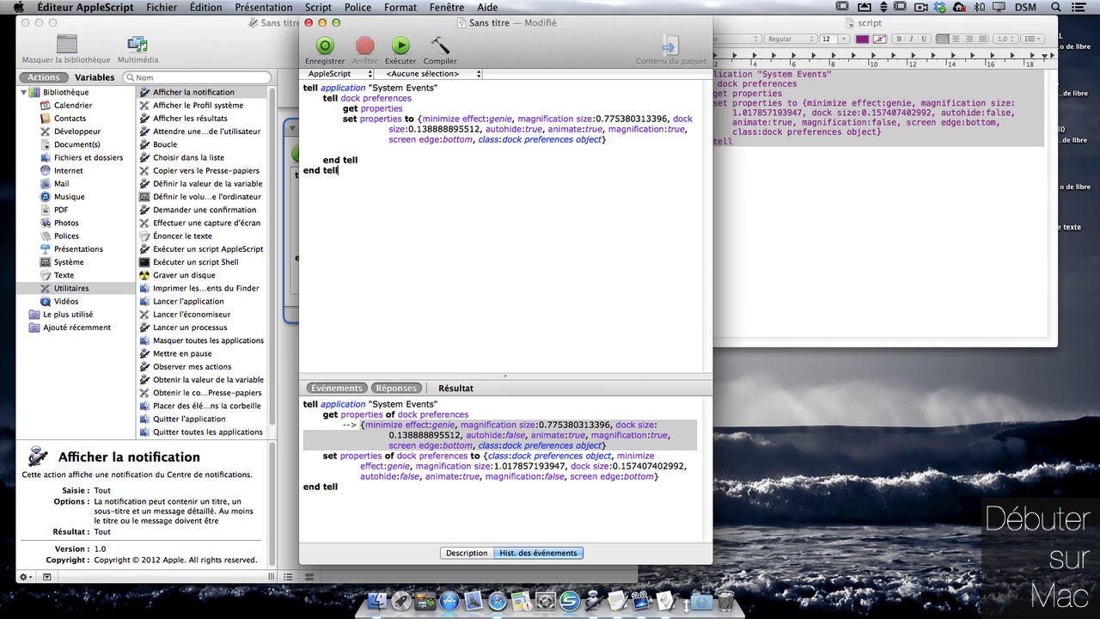
- Move the Dock to the left edge of the screen
drag(685, 604, 30, 445)
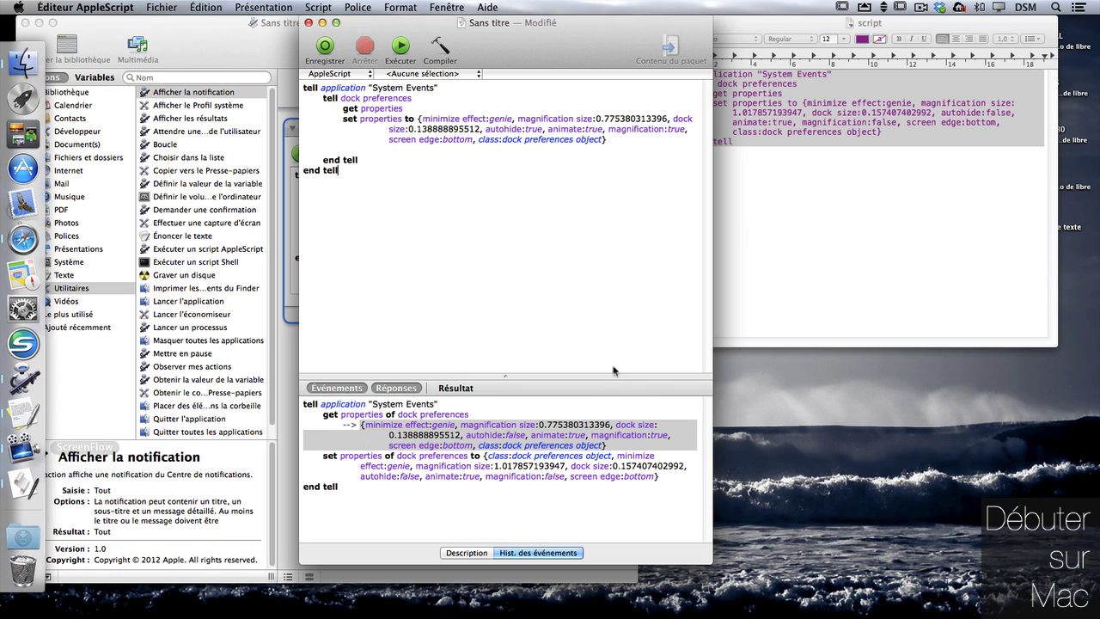
- Run the Dock preferences script in AppleScript Editor and reveal the hidden Dock
click(401, 47)
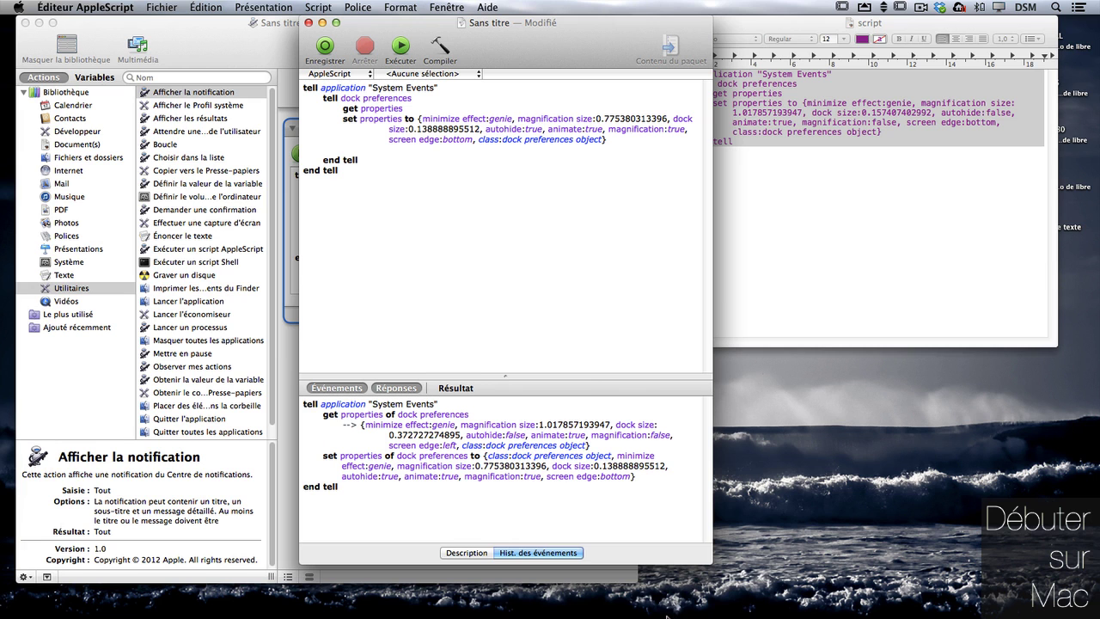
mouse_move(667, 615)
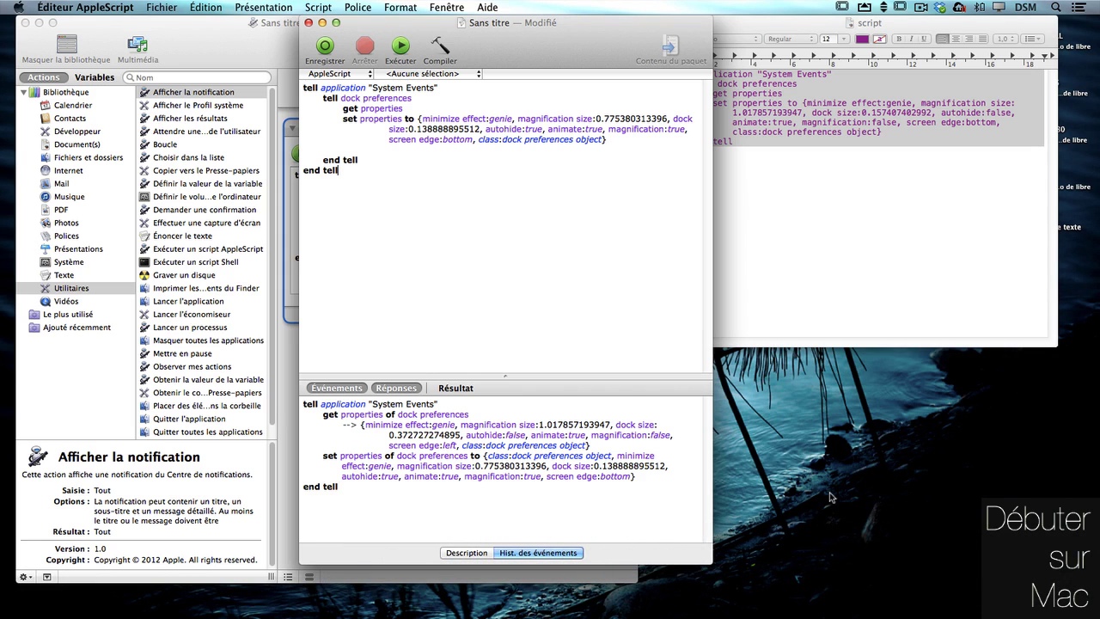
- Replace the script in Automator's Exécuter un script AppleScript action with the full AppleScript Editor script and compile it
drag(586, 38, 598, 22)
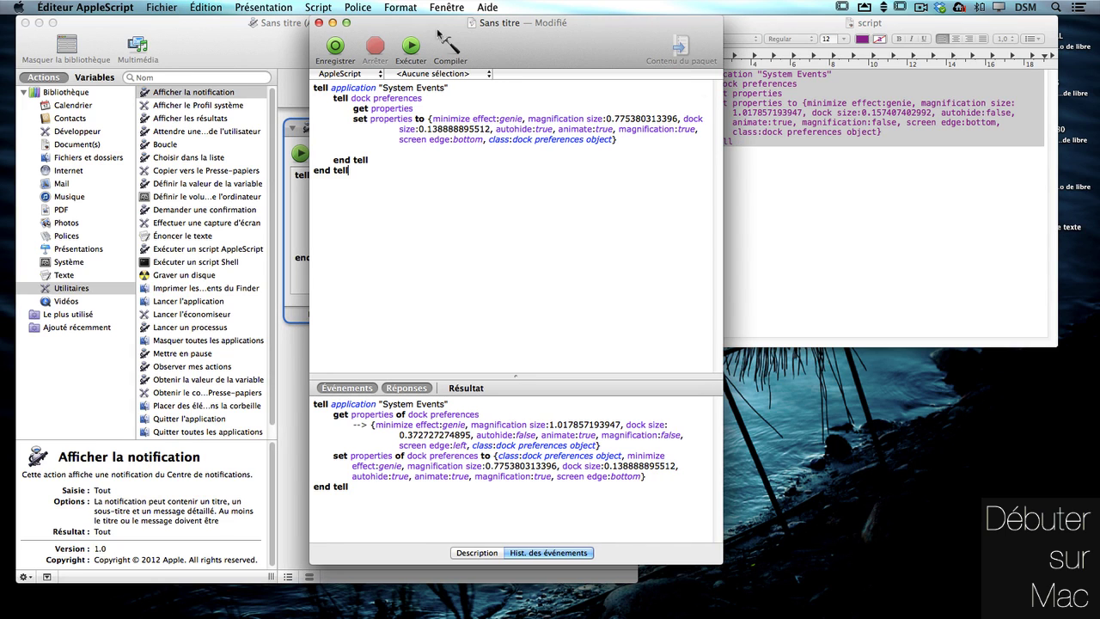
drag(442, 34, 804, 34)
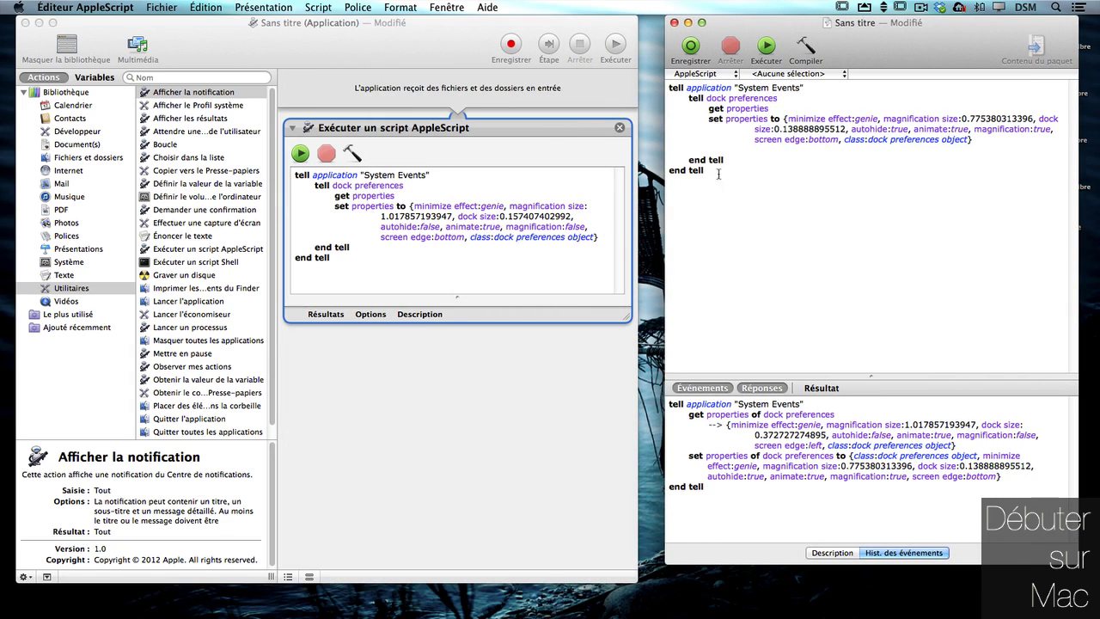
drag(717, 174, 667, 80)
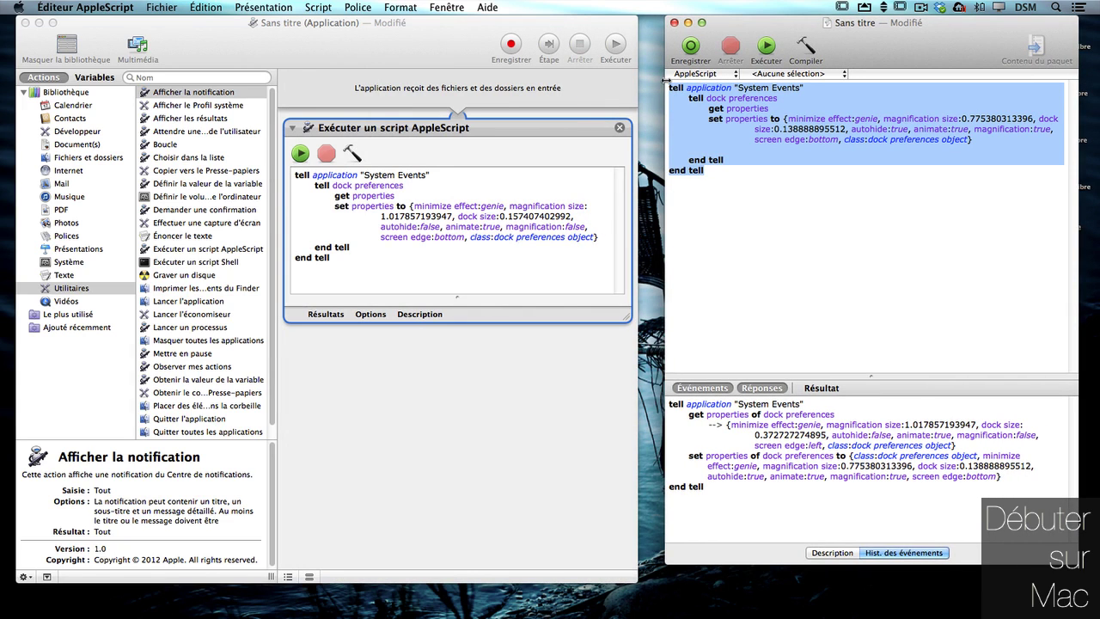
key(super+c)
click(331, 258)
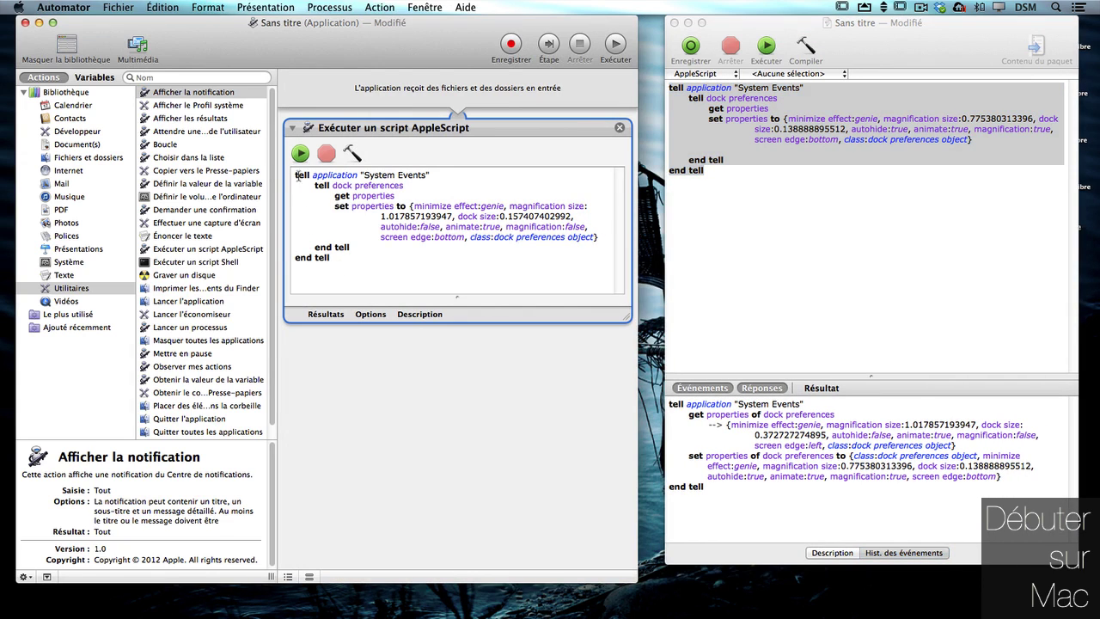
drag(341, 258, 293, 175)
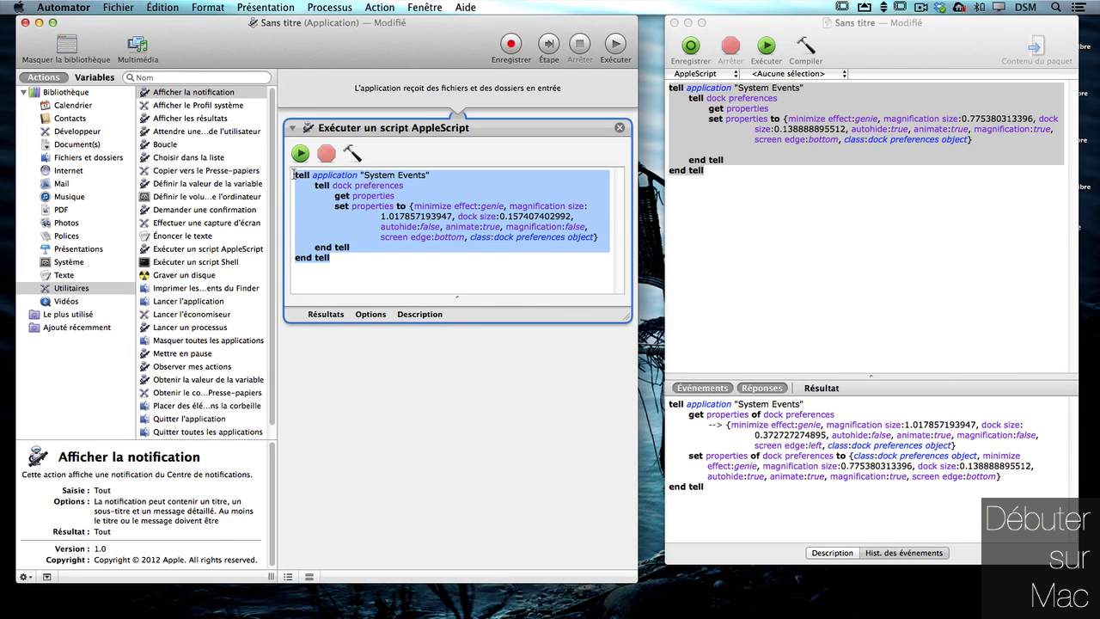
key(super+v)
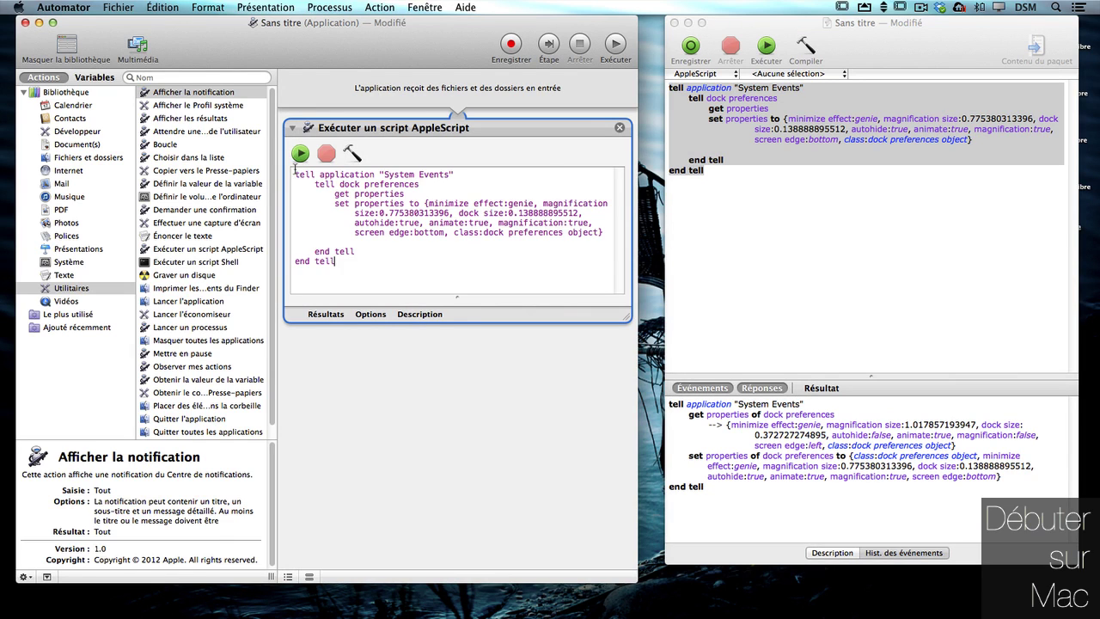
click(352, 153)
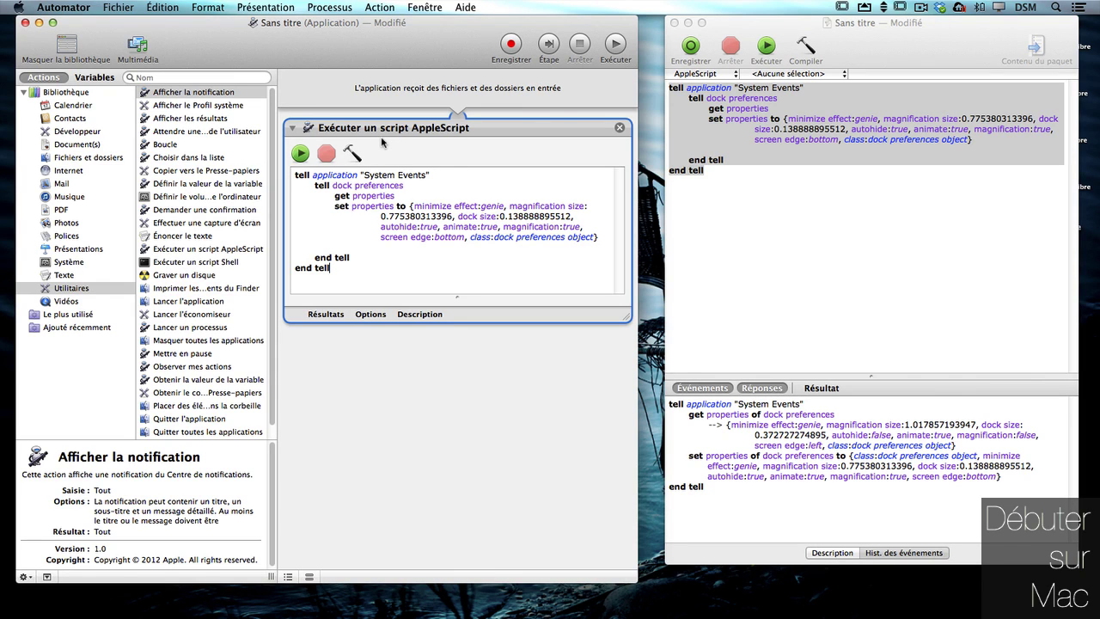
- Save the Automator application on the Bureau as "Dock en bas masqué"
key(super+s)
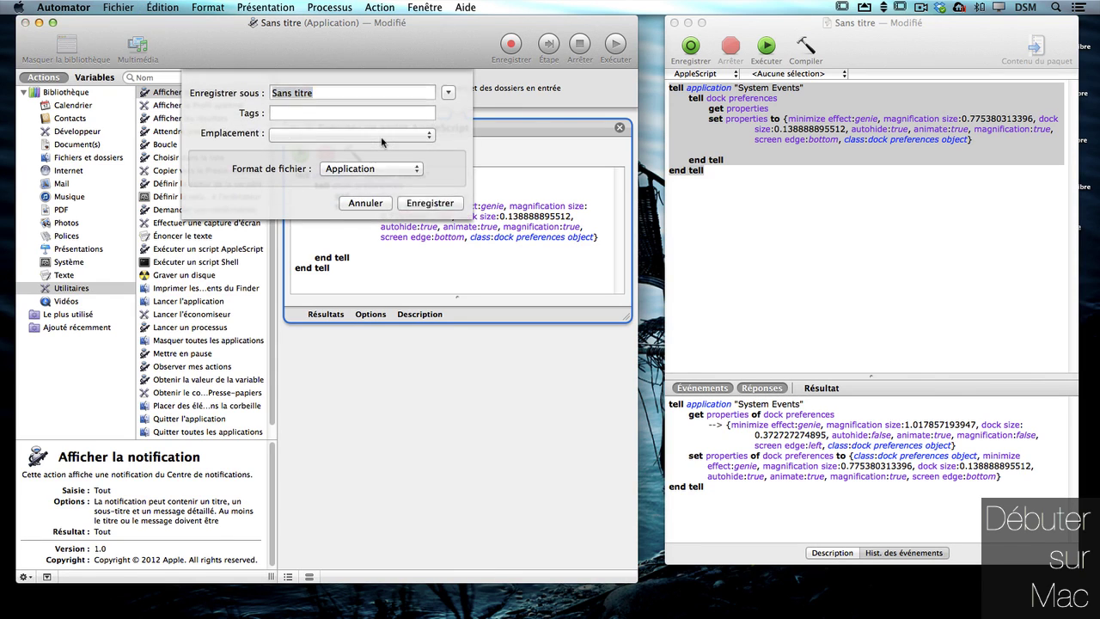
text(Do)
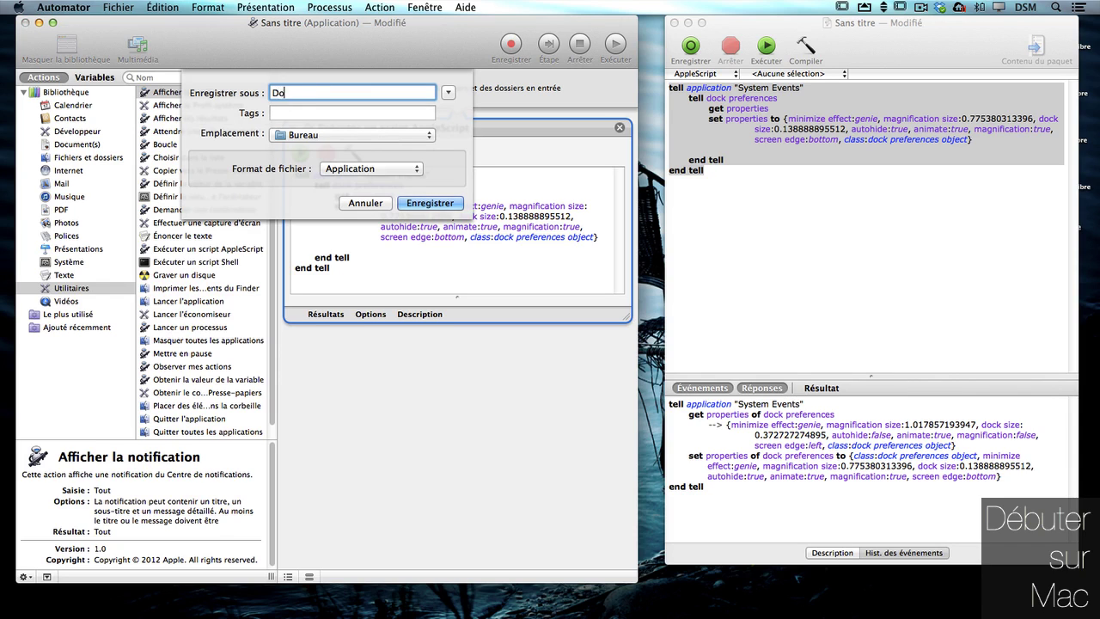
text(ck en bas masqué)
key(Return)
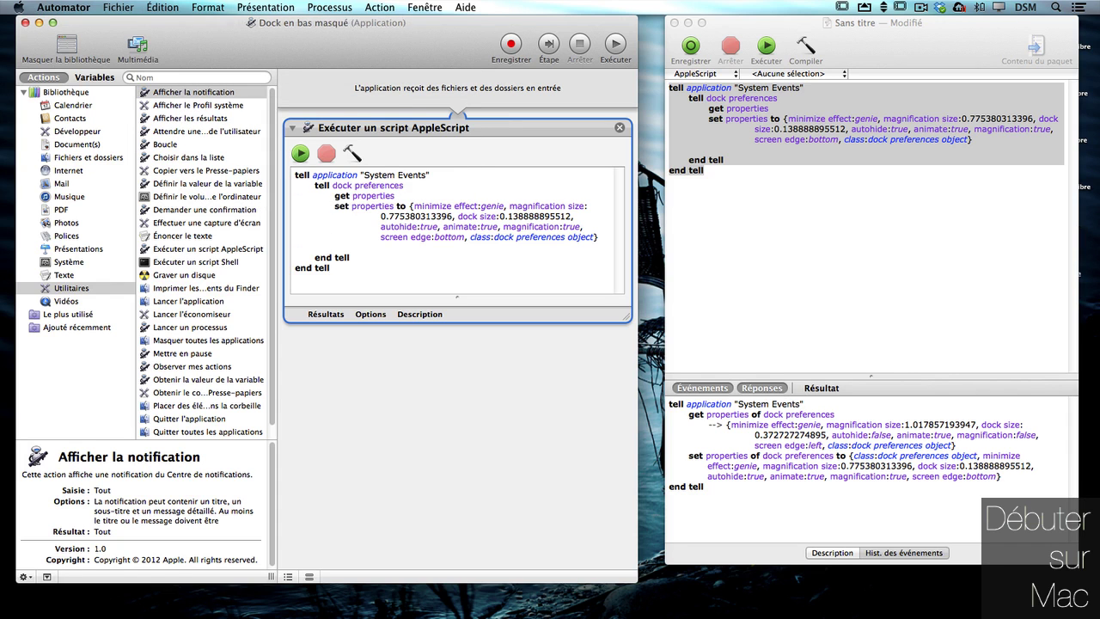
- Turn off automatic hiding of the Dock and set its screen position to À gauche
drag(973, 34, 515, 35)
mouse_move(601, 614)
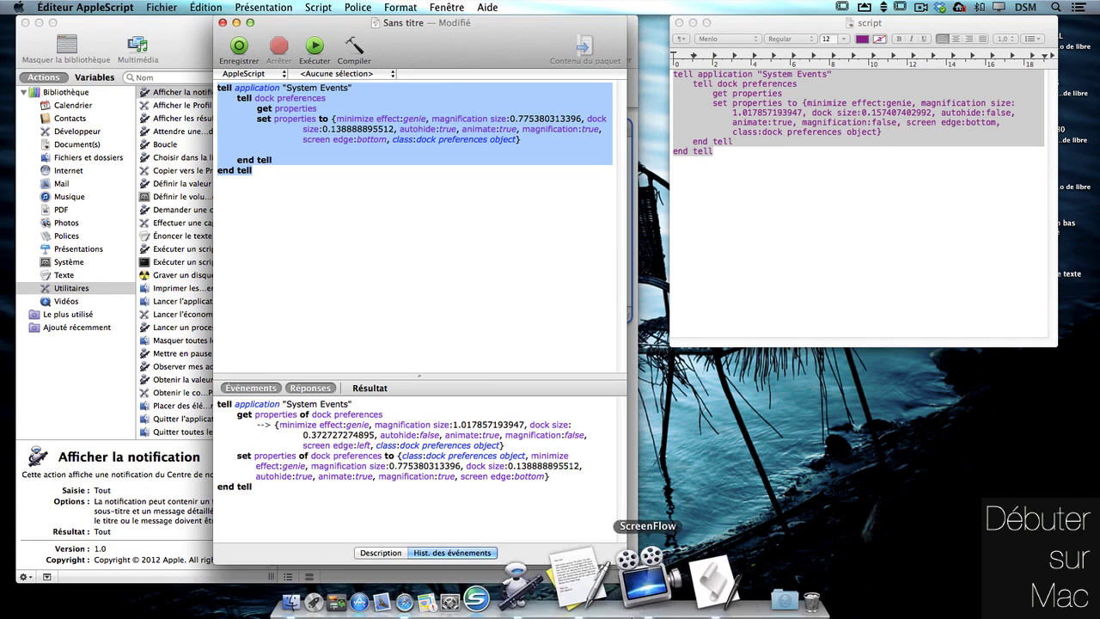
right_click(676, 607)
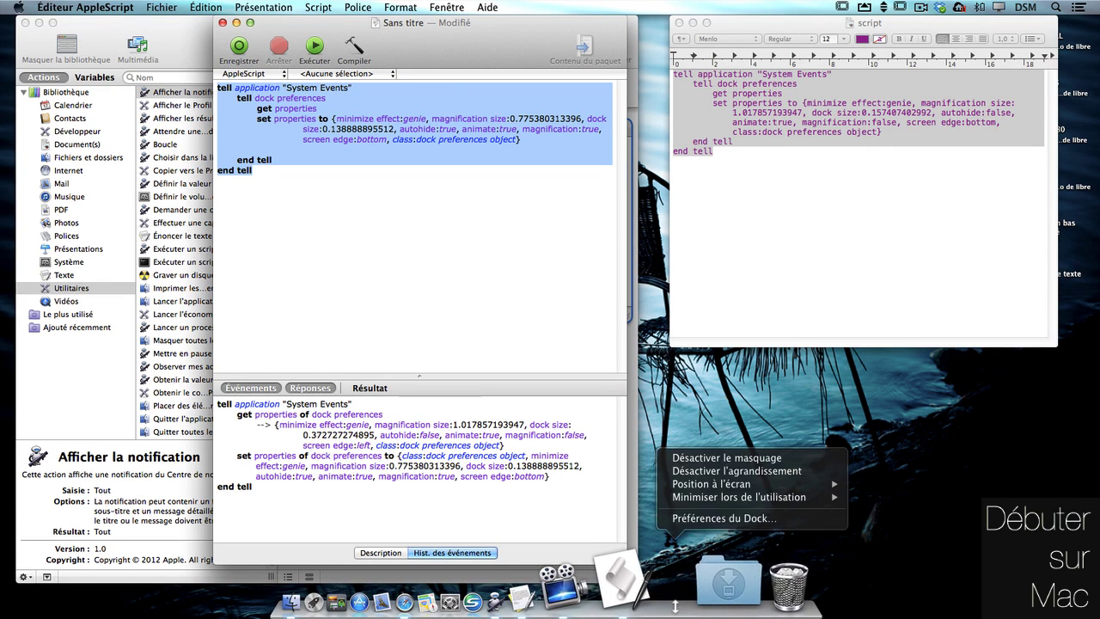
click(732, 462)
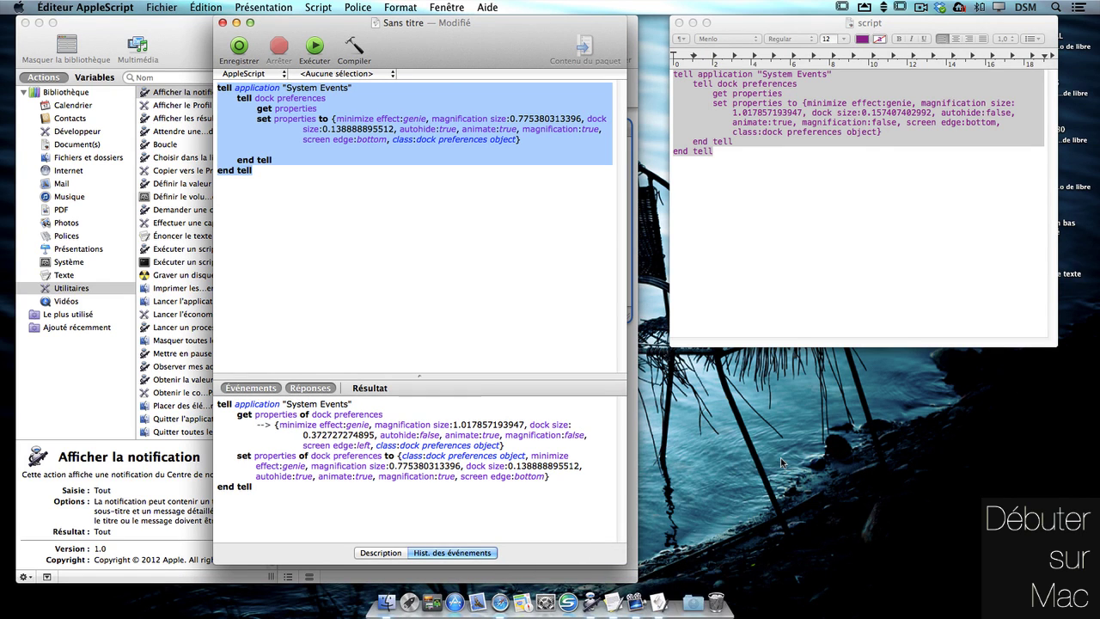
right_click(677, 603)
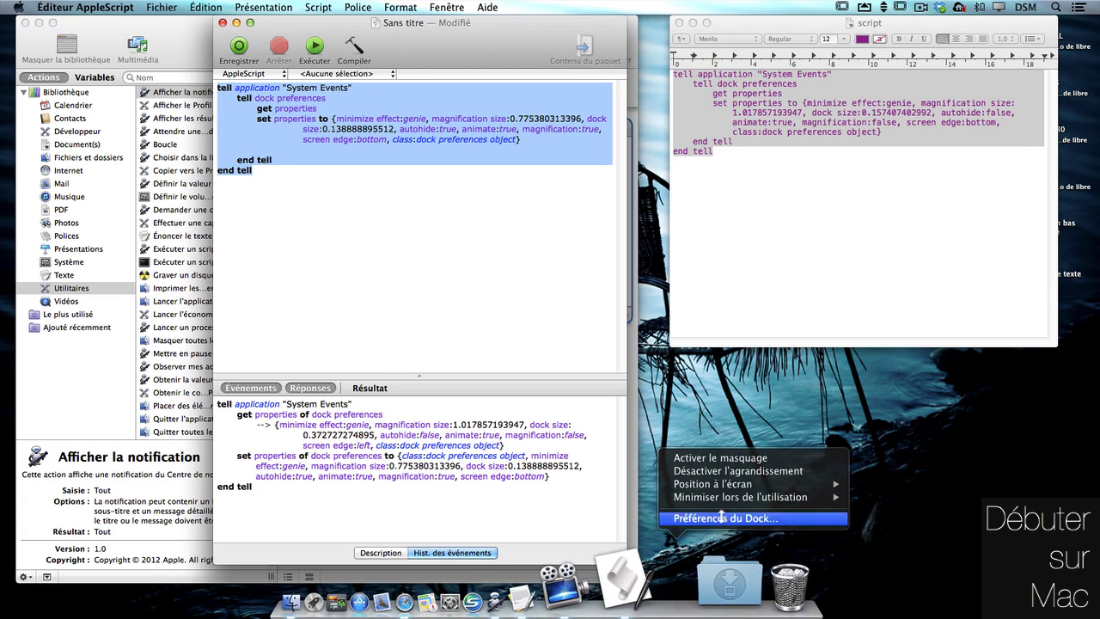
mouse_move(740, 488)
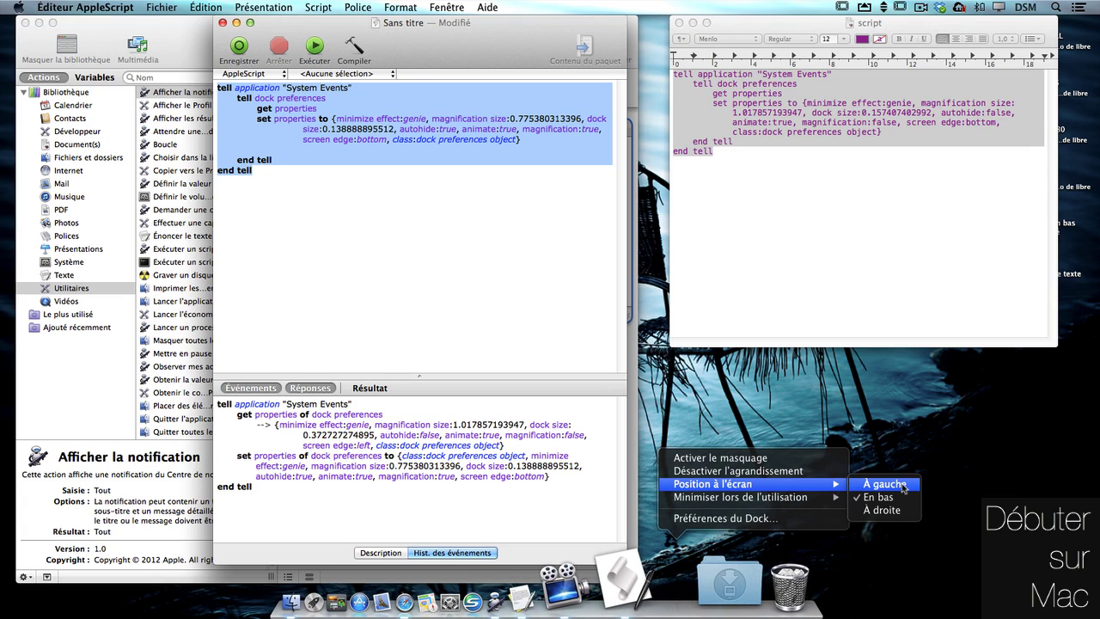
click(885, 484)
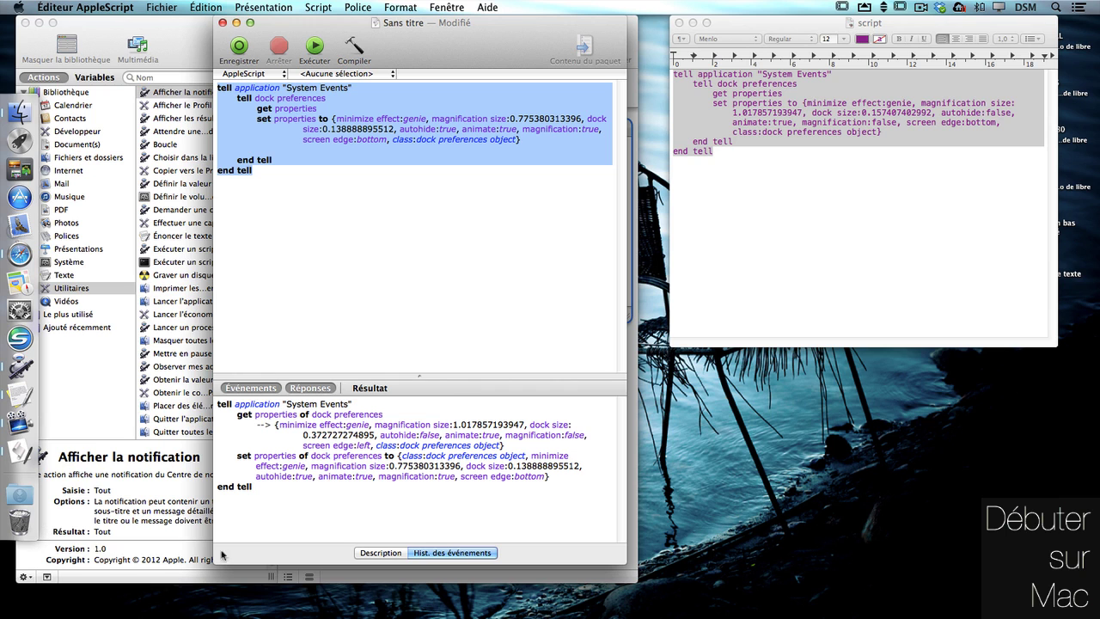
- In the Dock settings of System Preferences, disable Agrandissement and close the window
click(19, 309)
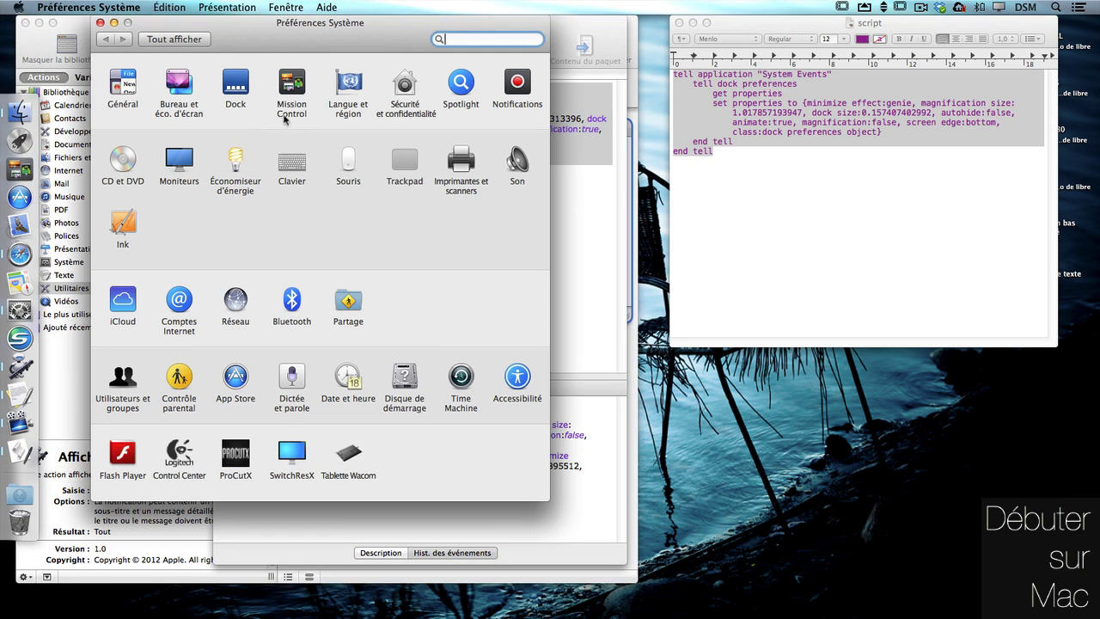
click(237, 83)
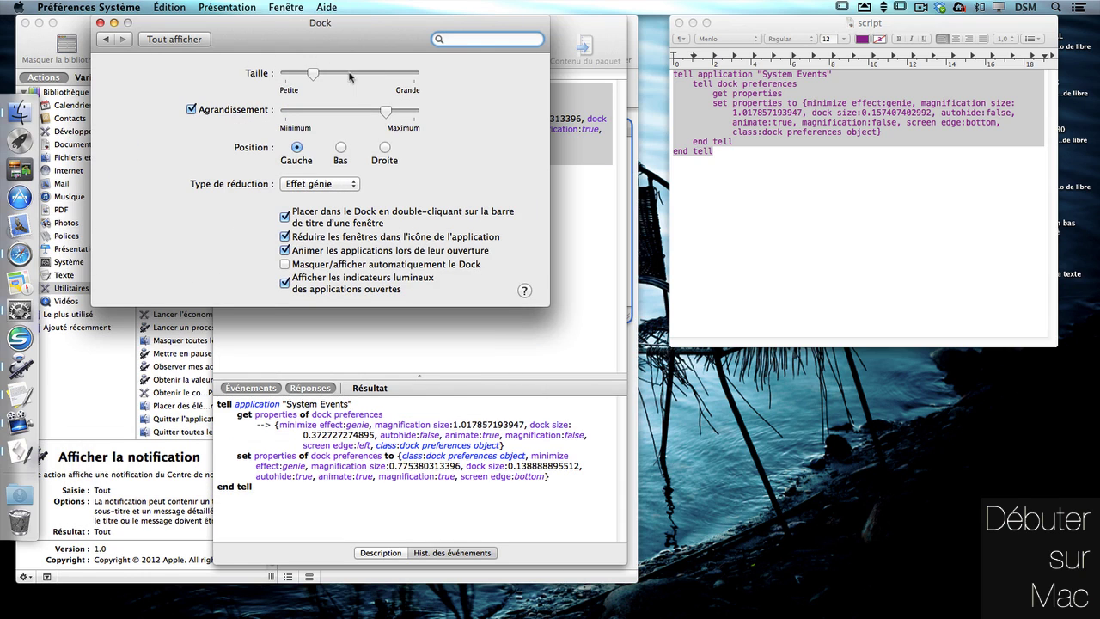
click(244, 112)
click(99, 24)
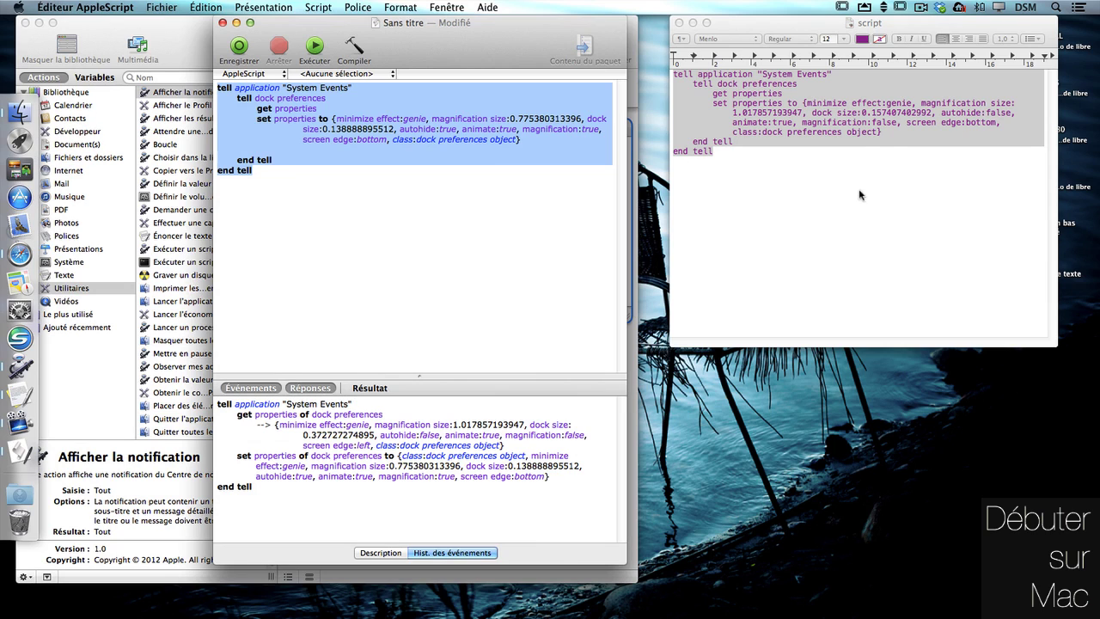
- Run the script in AppleScript Editor and copy the properties list returned by get properties
click(456, 240)
click(315, 48)
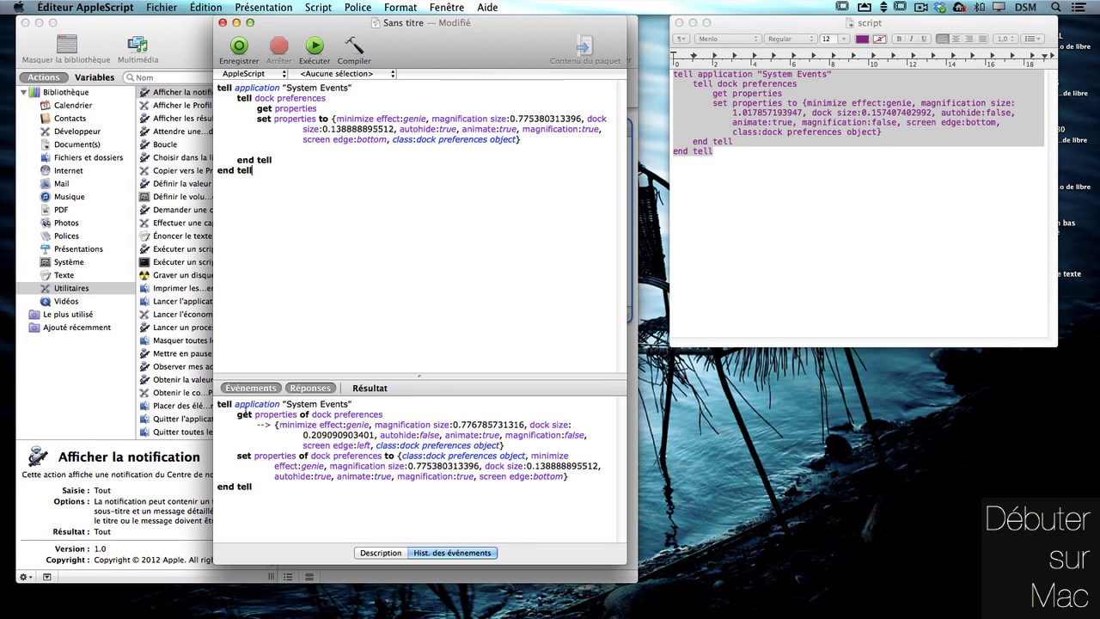
drag(275, 426, 505, 447)
key(super+c)
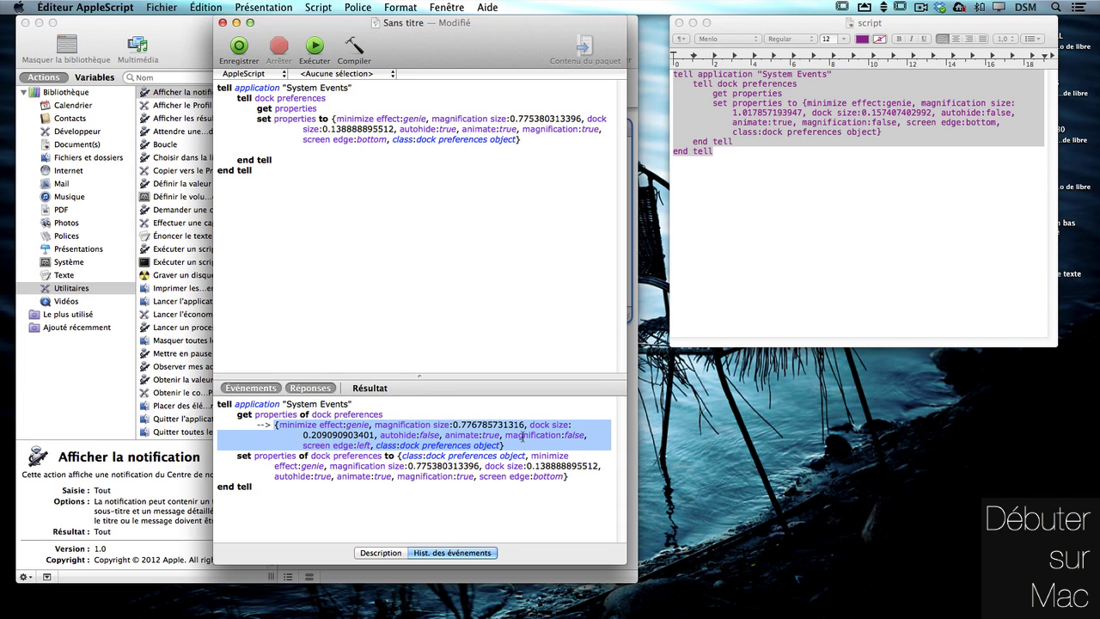
- Replace the set properties list in Automator's AppleScript action with the copied list, with autohide false and screen edge left
drag(458, 50, 884, 50)
click(498, 264)
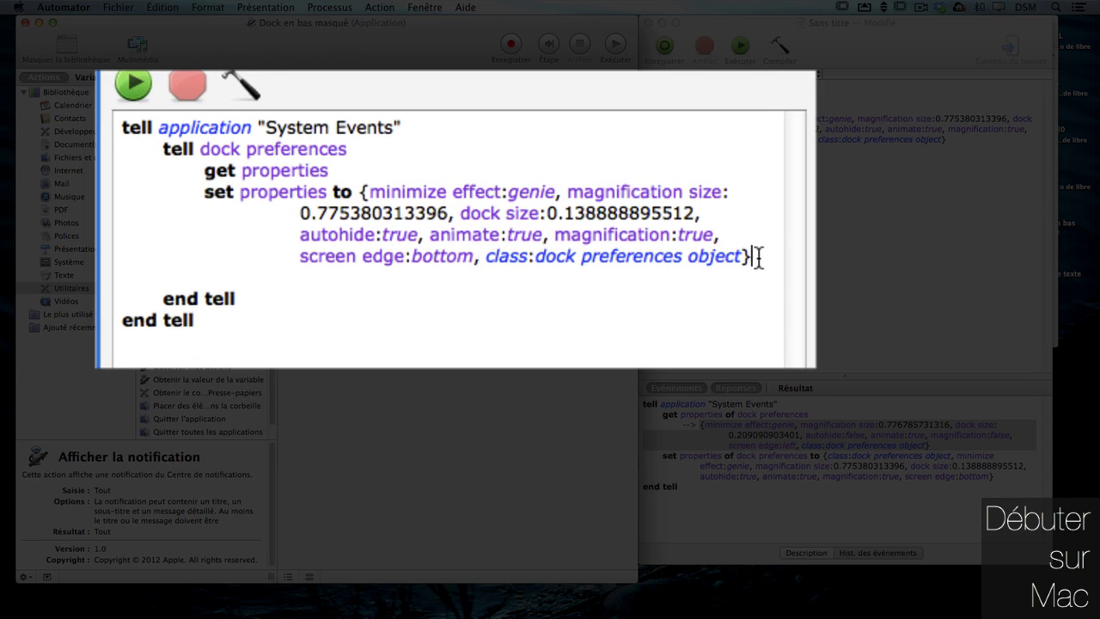
drag(594, 236, 598, 236)
drag(744, 256, 364, 192)
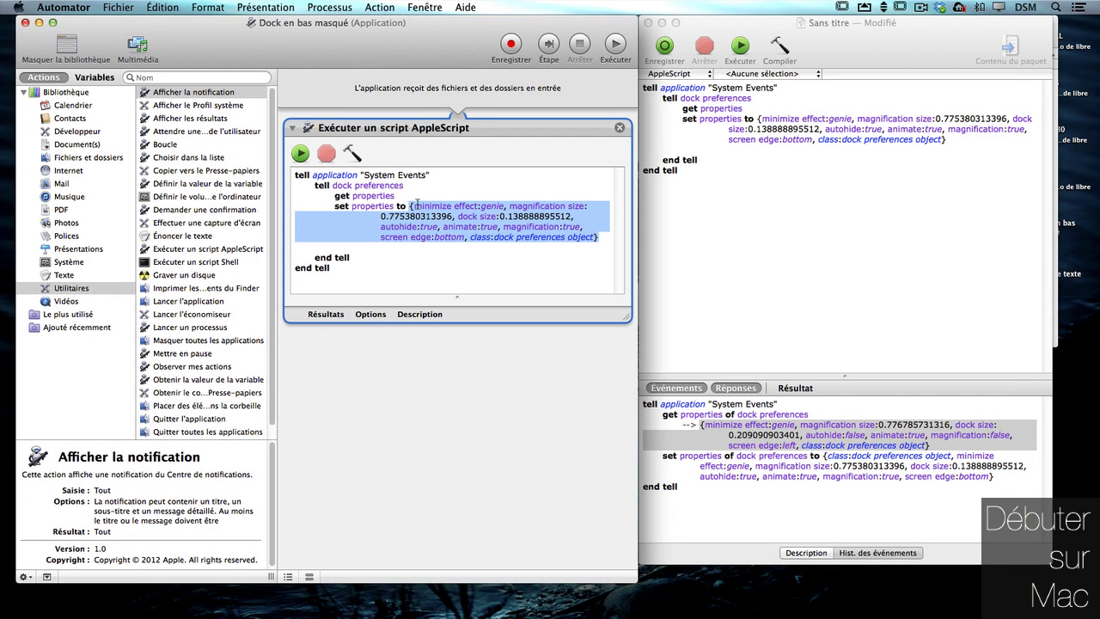
key(super+v)
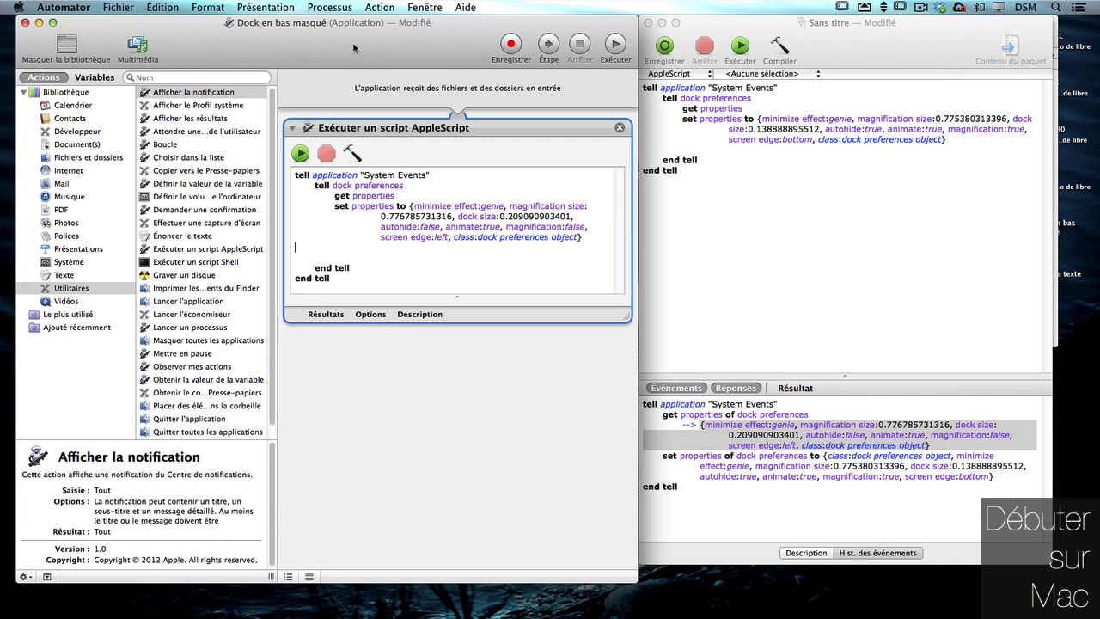
- Duplicate the "Dock en bas masqué" application and name the copy "dock gauche fixe"
click(129, 11)
click(134, 97)
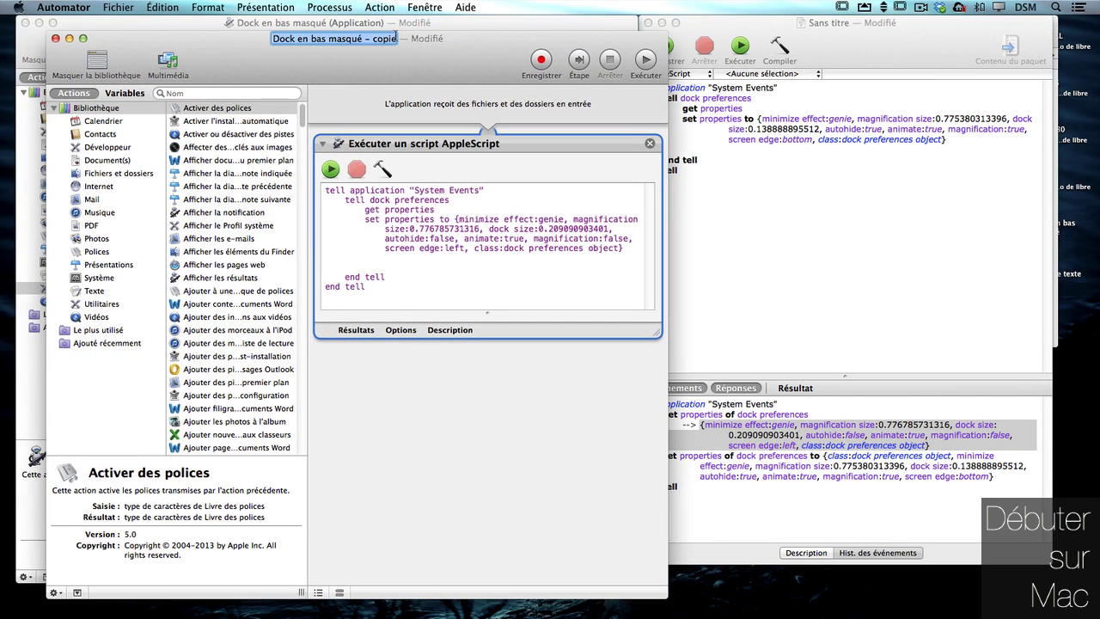
text(dock gauche fixe)
key(Return)
key(Return)
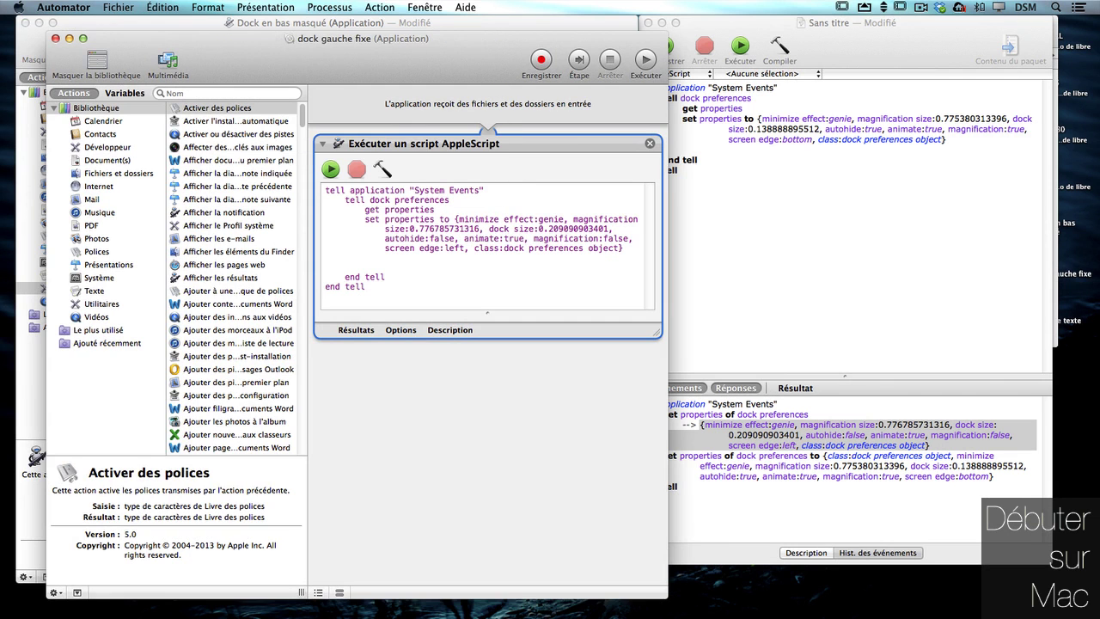
- Clear the AppleScript Editor and script windows off the desktop and select each of the two Dock applications
click(893, 36)
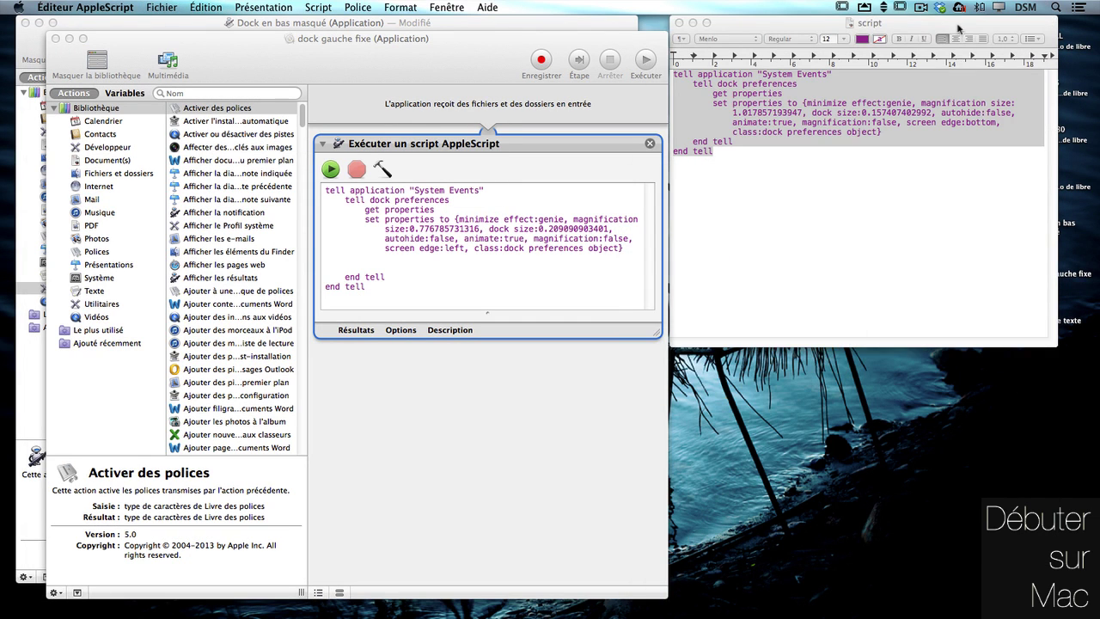
click(1012, 389)
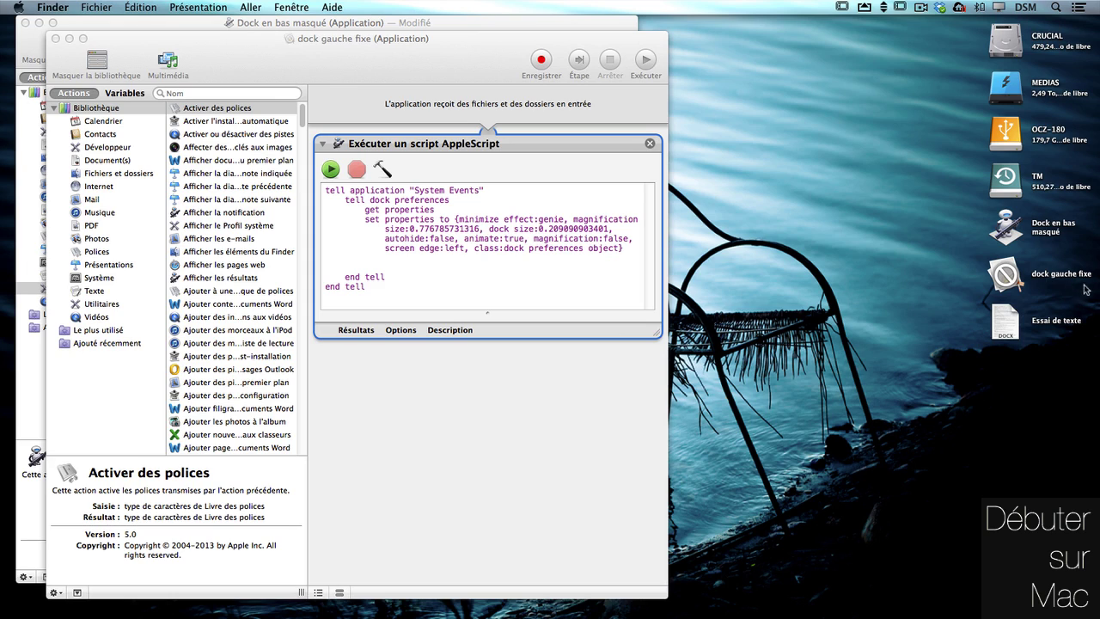
click(1012, 284)
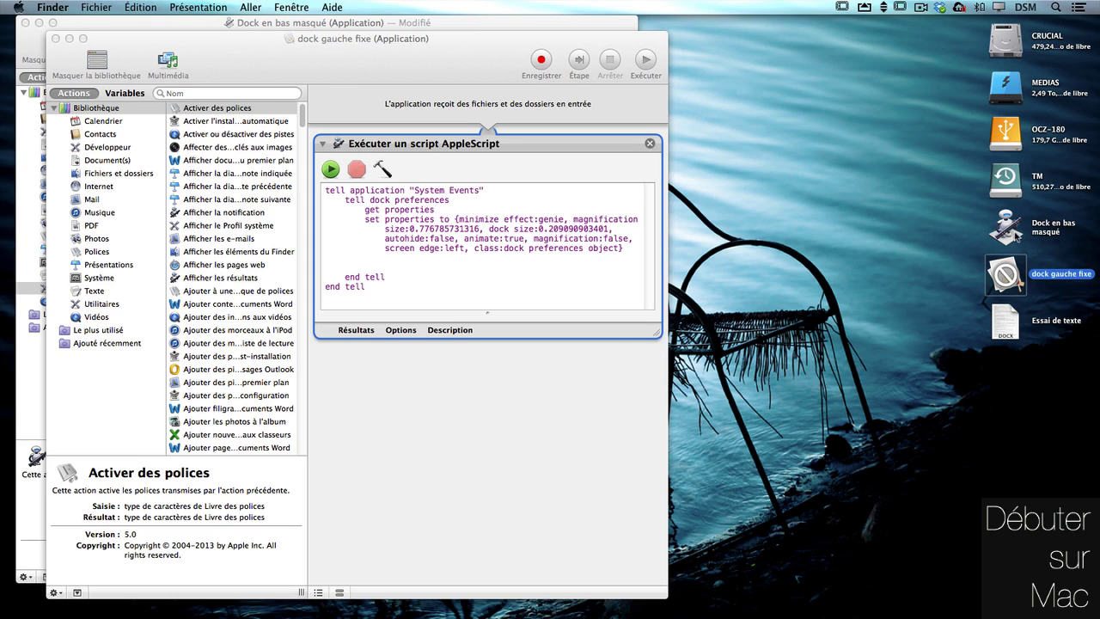
click(1010, 237)
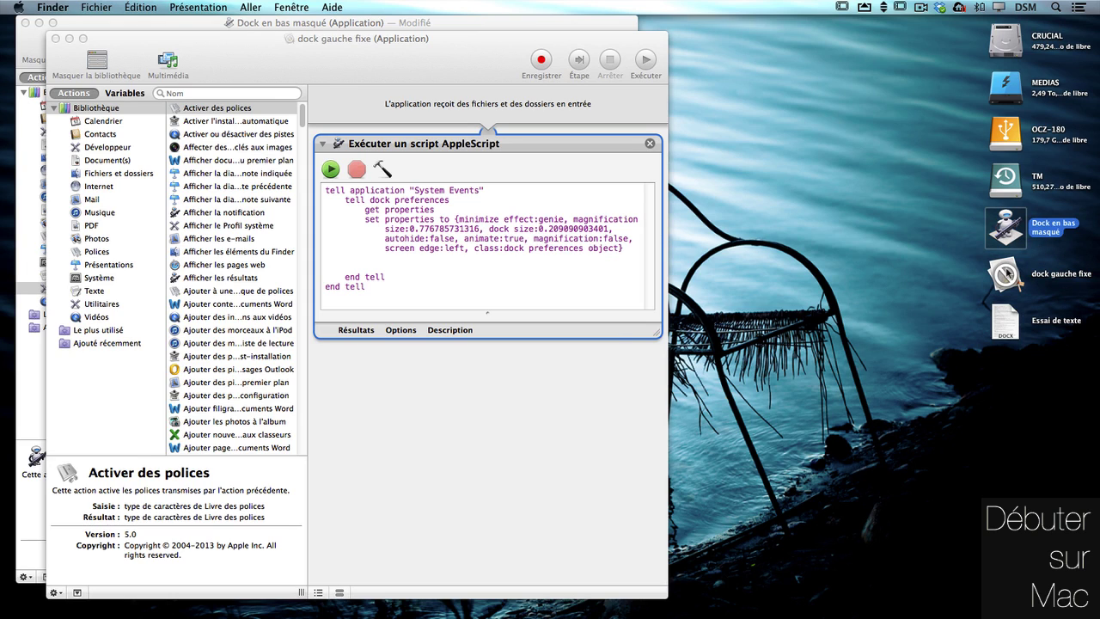
- Test the desktop applications by launching "dock gauche fixe", "Dock en bas masqué" and "dock gauche fixe" again
double_click(1007, 274)
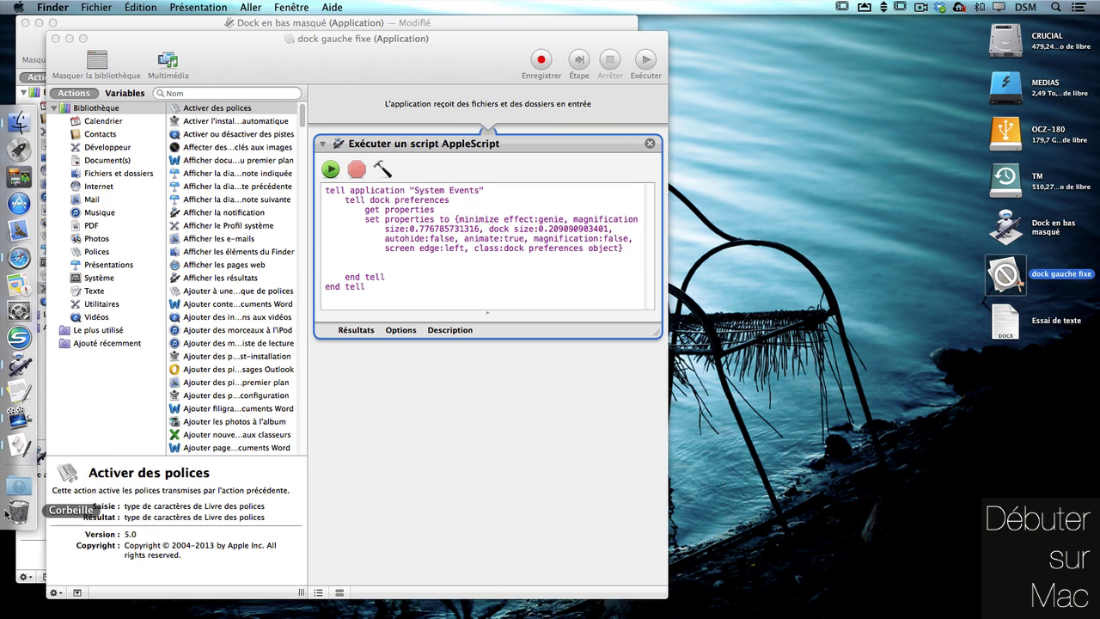
double_click(1006, 226)
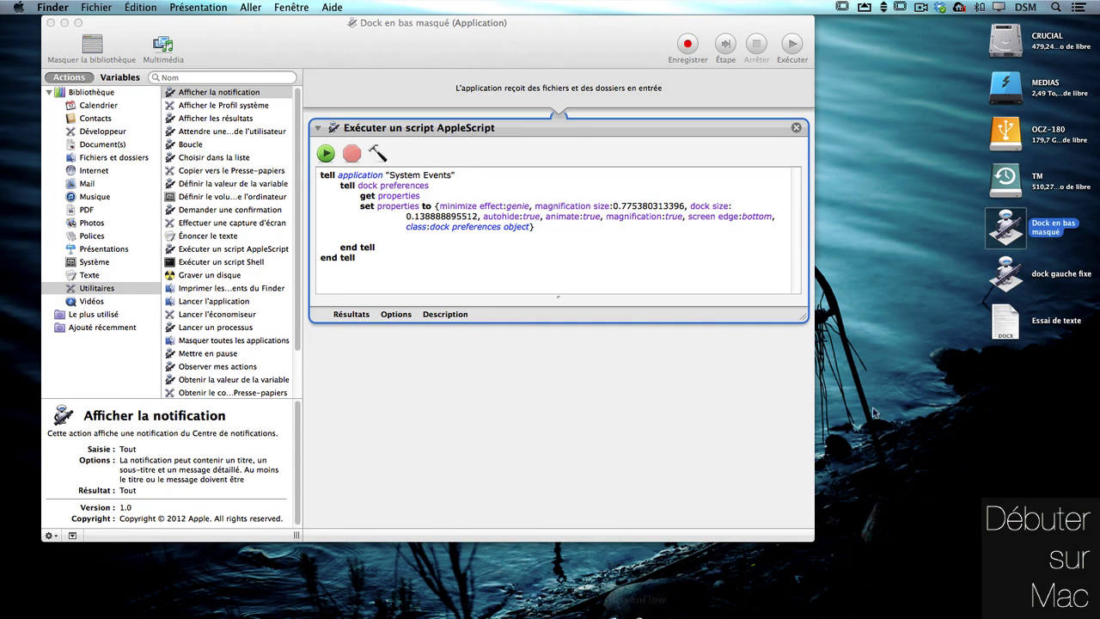
double_click(1012, 277)
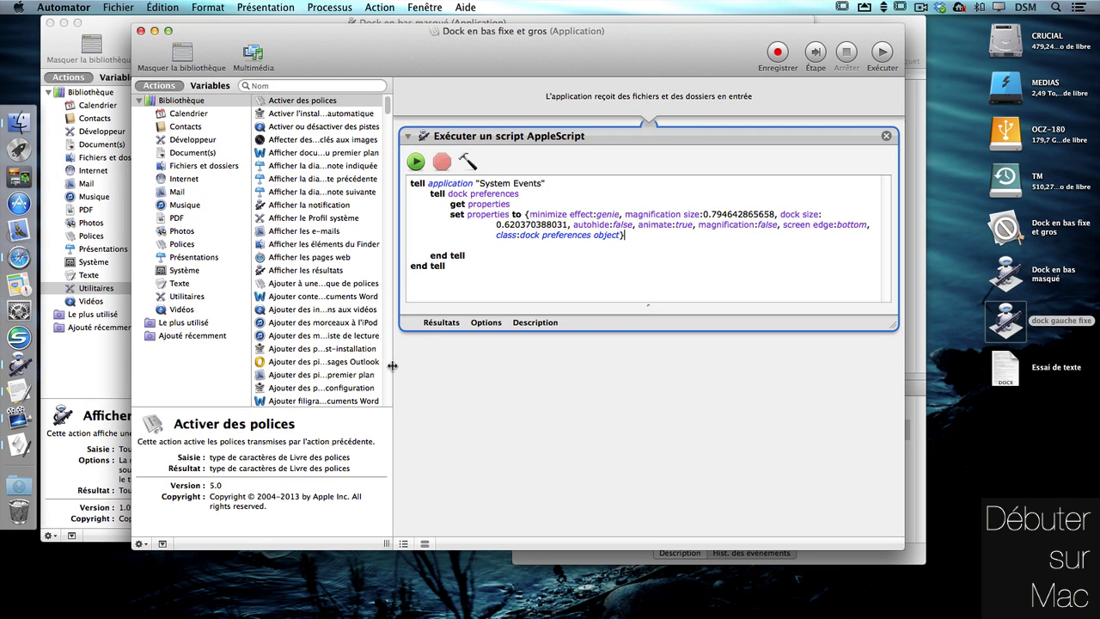
- Widen the library pane of the "Dock en bas fixe et gros" window and look through the Document(s) actions
drag(389, 365, 520, 361)
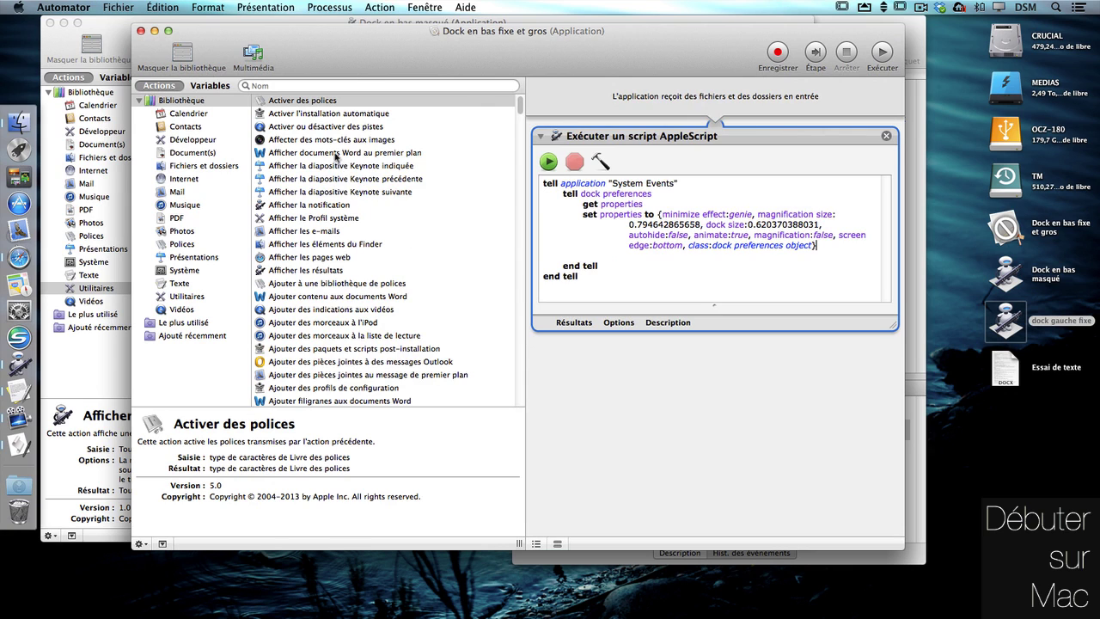
click(225, 158)
click(224, 156)
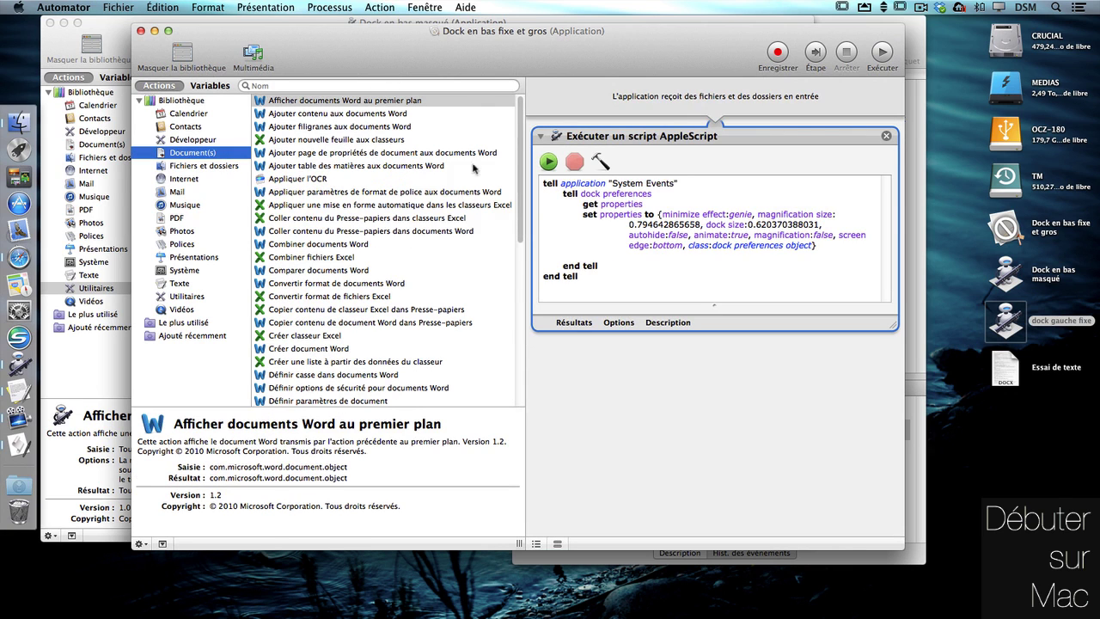
mouse_move(519, 197)
mouse_down()
mouse_move(519, 381)
mouse_move(519, 176)
mouse_up()
- Reposition the "Dock en bas fixe et gros" window and make it slightly wider
drag(628, 38, 591, 29)
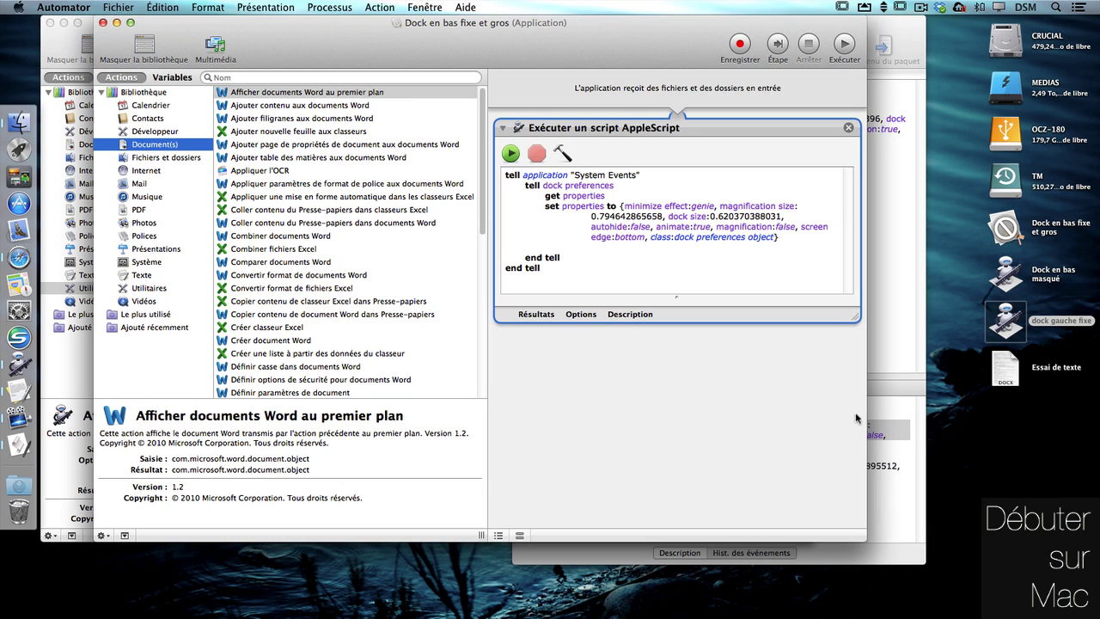
drag(868, 387, 898, 386)
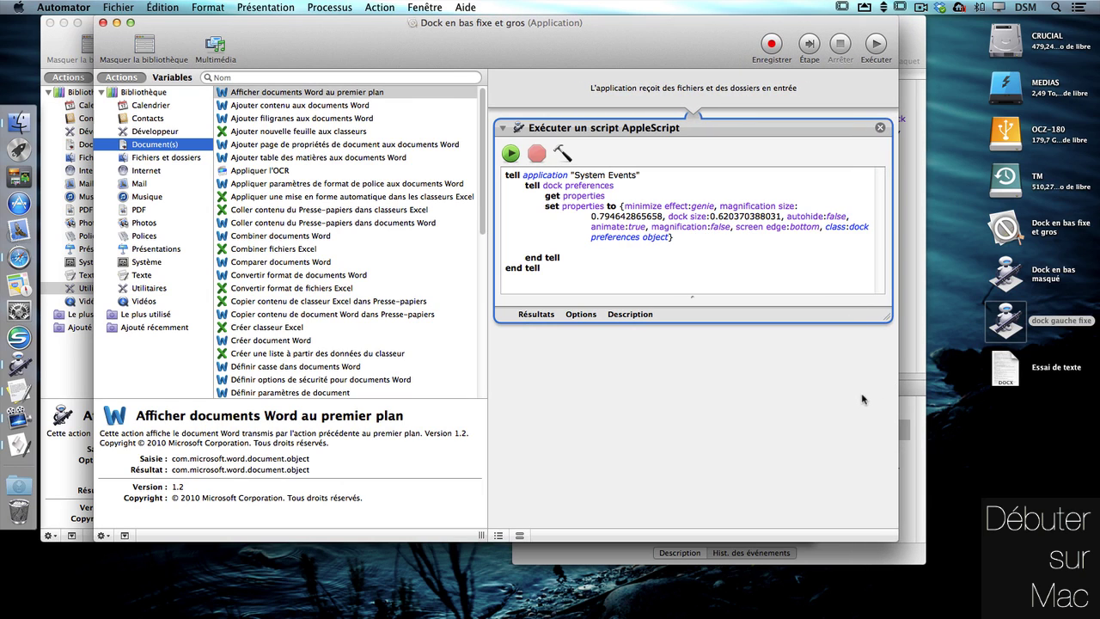